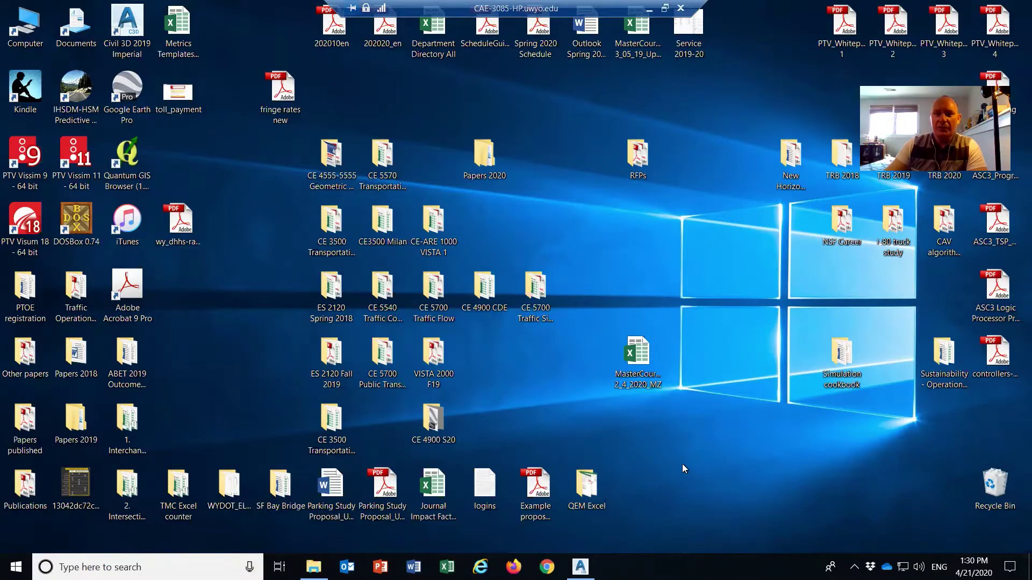
Step: Switch to Firefox and open the bookmarked USGS National Map site
left_click(513, 567)
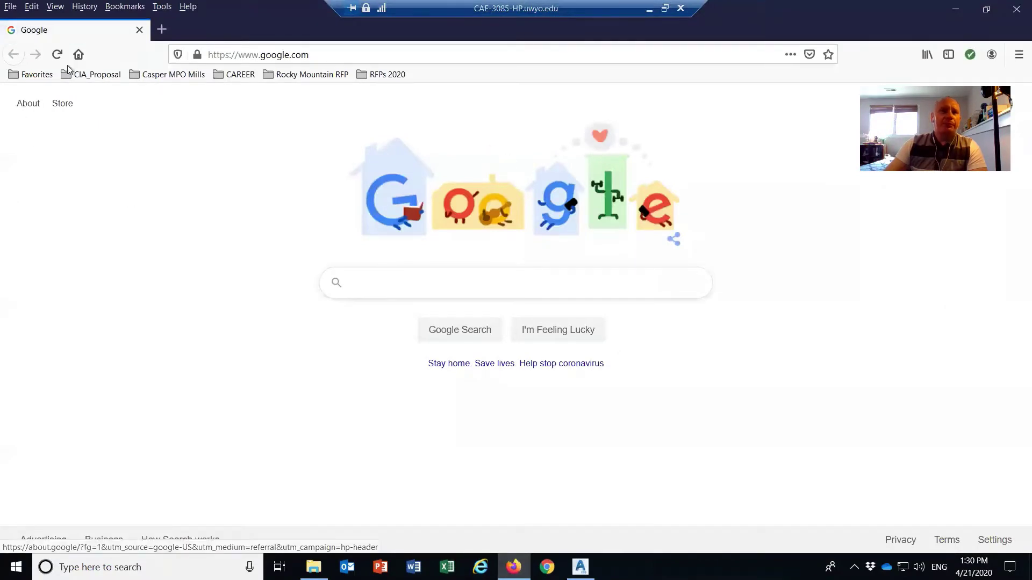
left_click(123, 7)
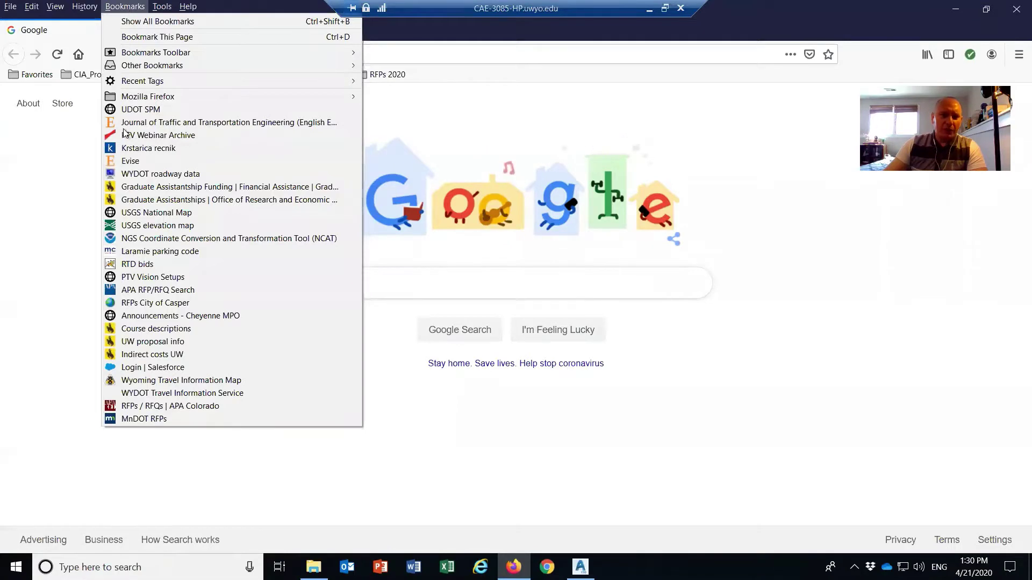
left_click(157, 214)
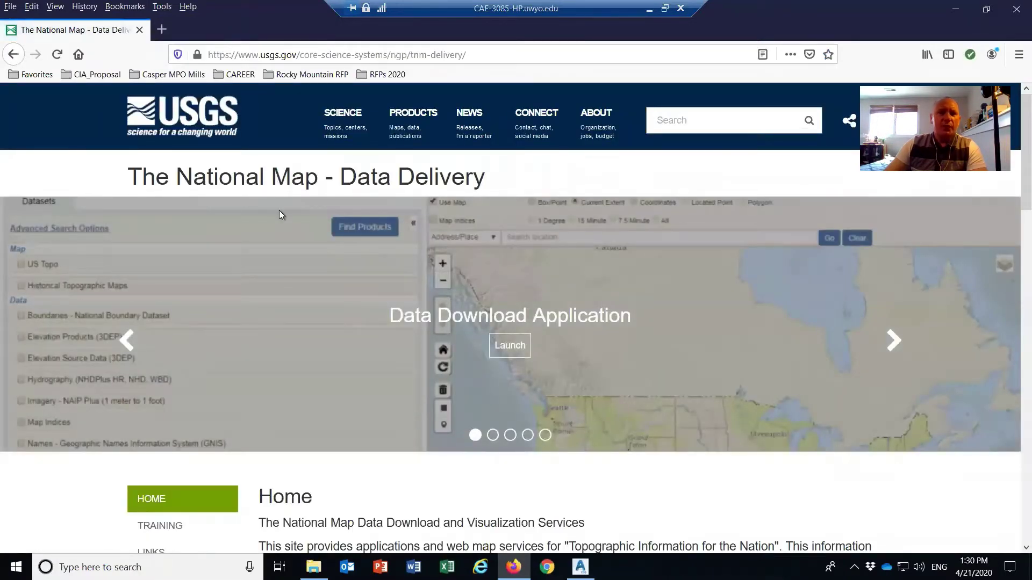
Step: Search the web in a new tab for "usgs elevation contours download" and open the USGS GIS Data Download result
left_click(162, 29)
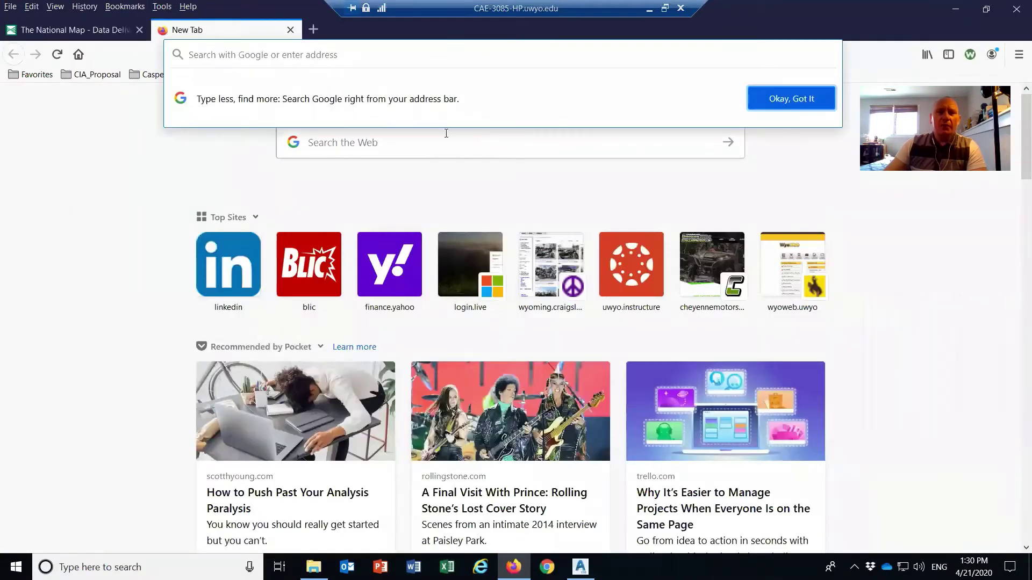
left_click(457, 156)
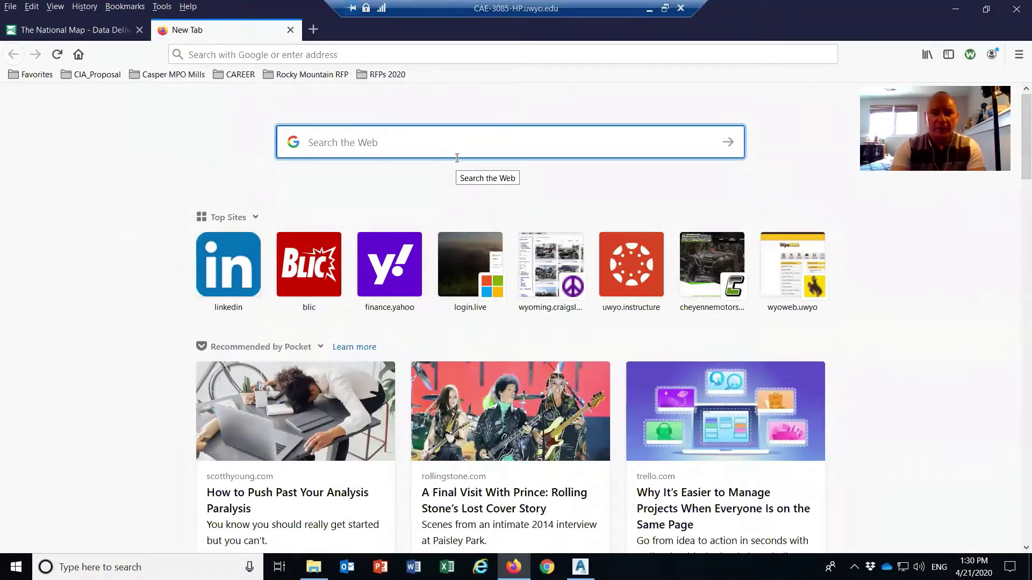
type("usgs eleva")
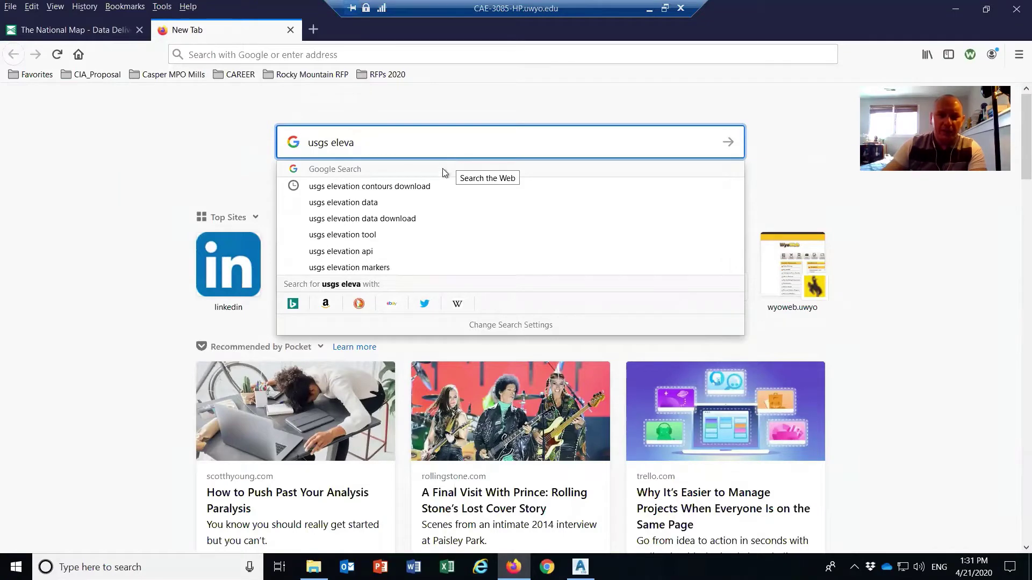
left_click(401, 185)
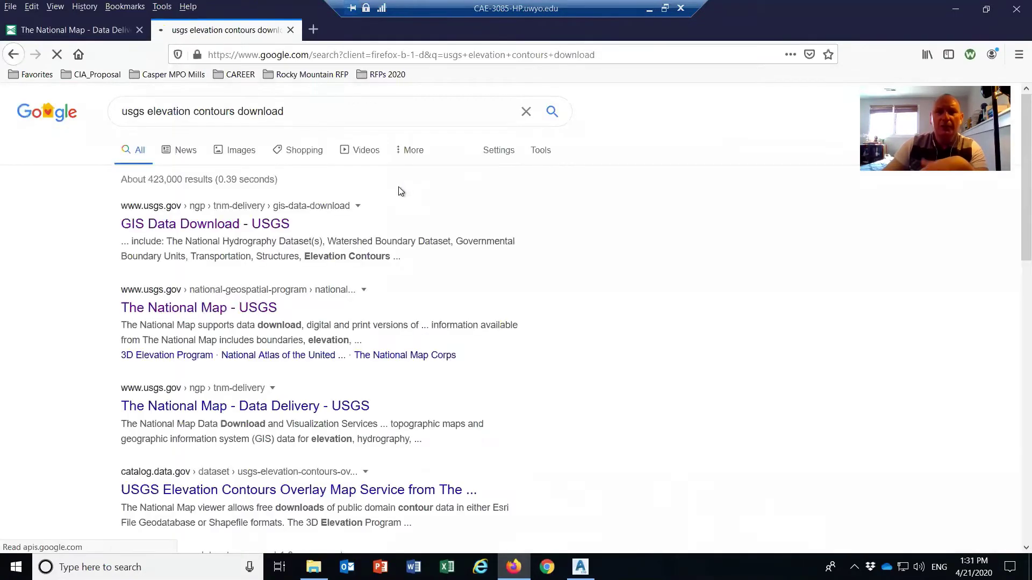
left_click(193, 233)
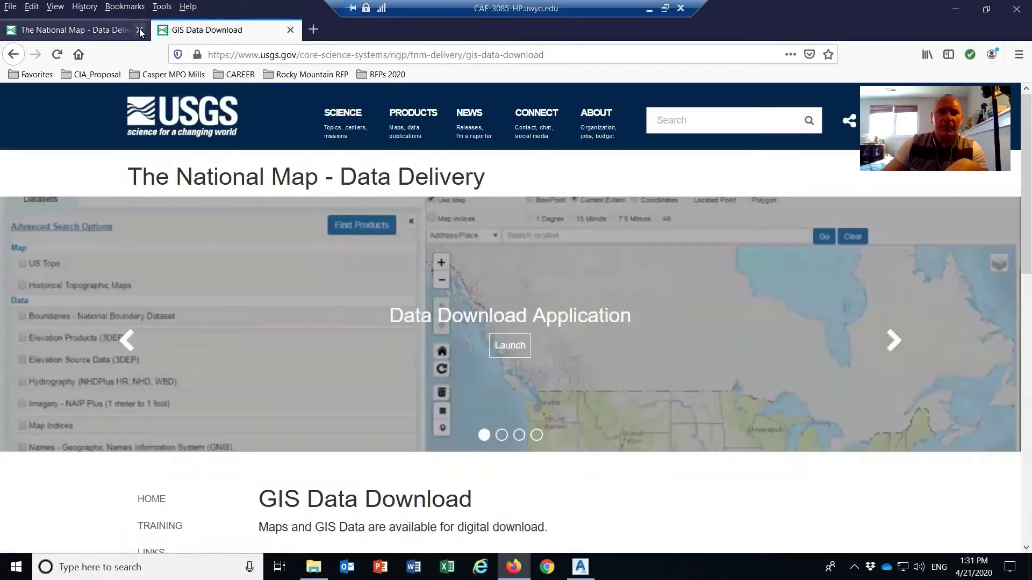
Step: Close the earlier National Map page, then launch the Data Download Application and dismiss its topobathy notification
left_click(140, 31)
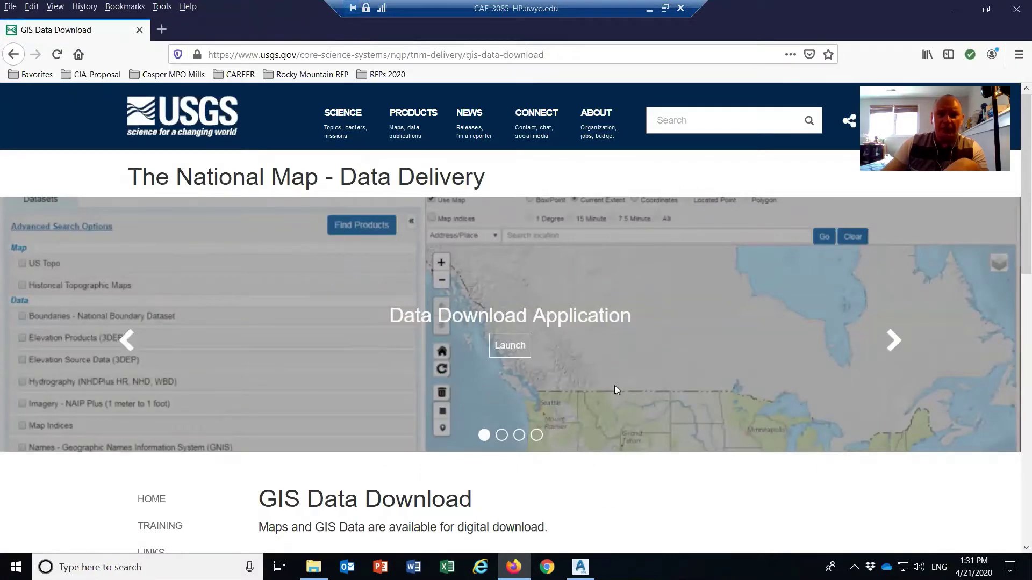
left_click(511, 352)
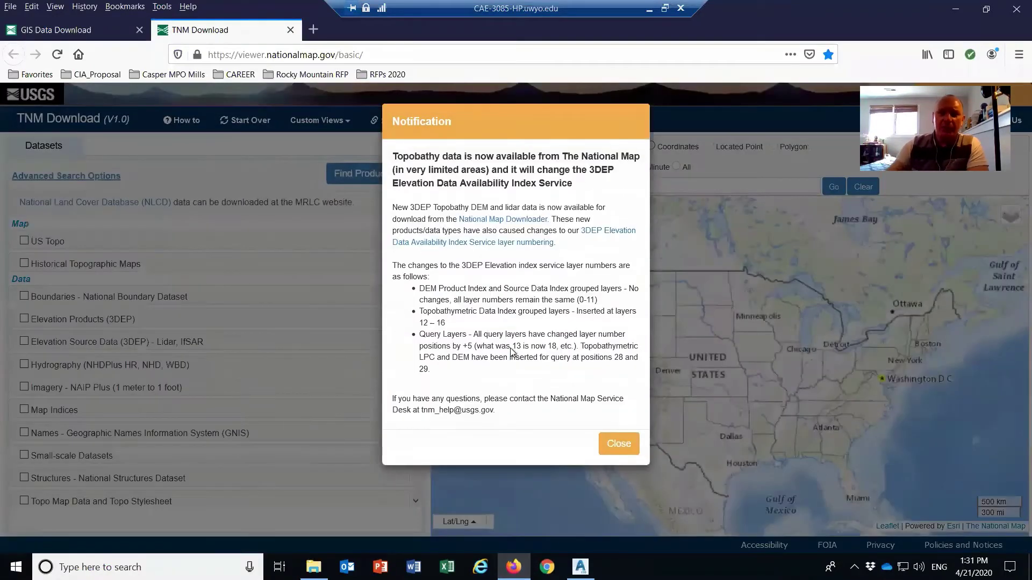
left_click(618, 444)
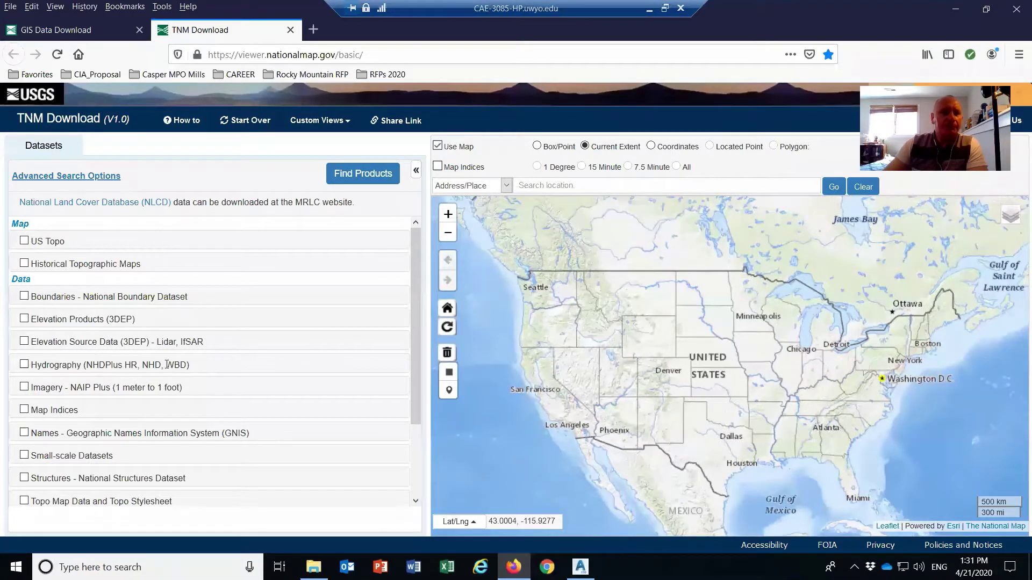
Step: Select the Elevation Products (3DEP) dataset for the product search
scroll(231, 279, "down", 2)
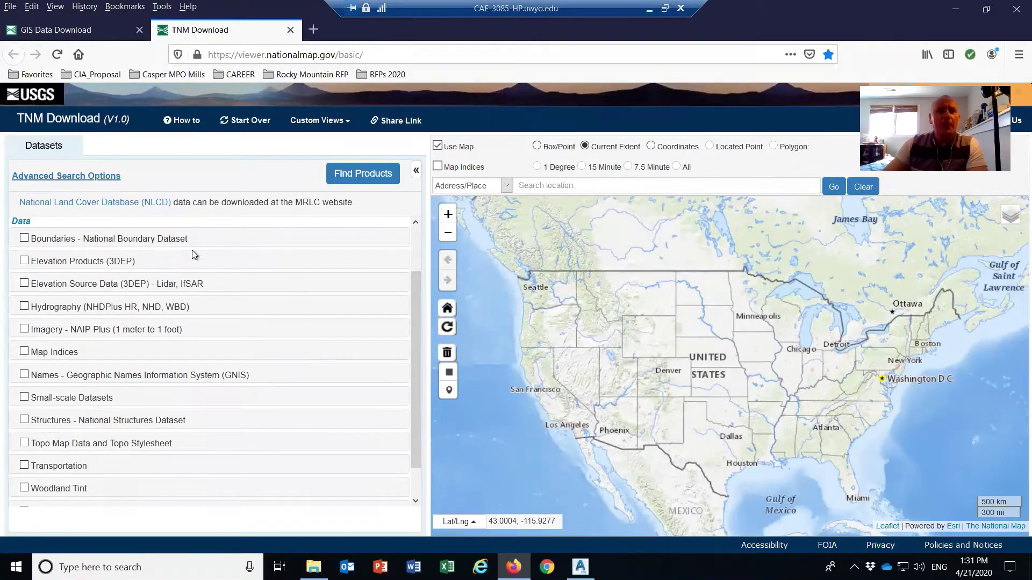
scroll(342, 322, "down", 1)
scroll(341, 322, "up", 2)
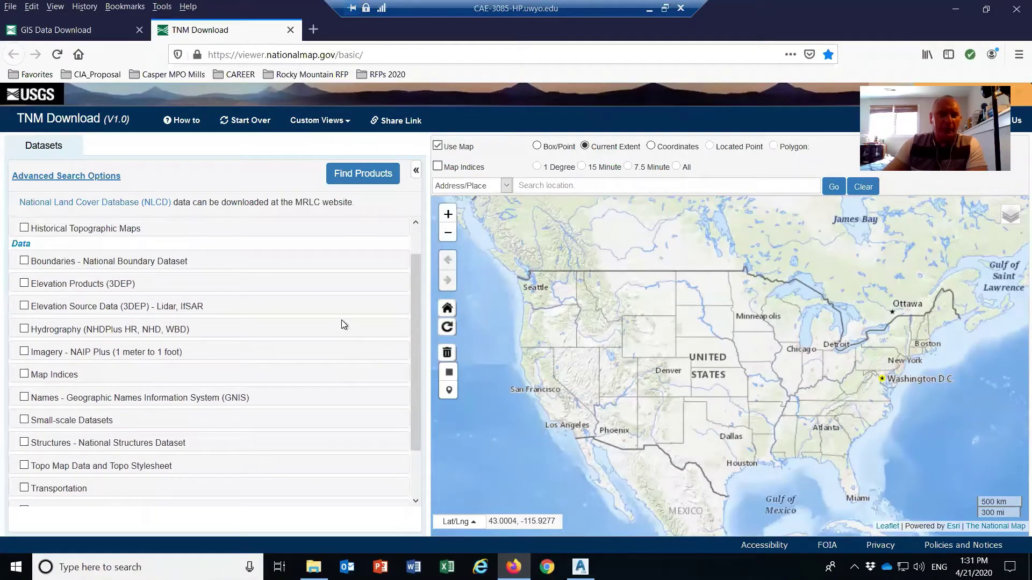
left_click(24, 283)
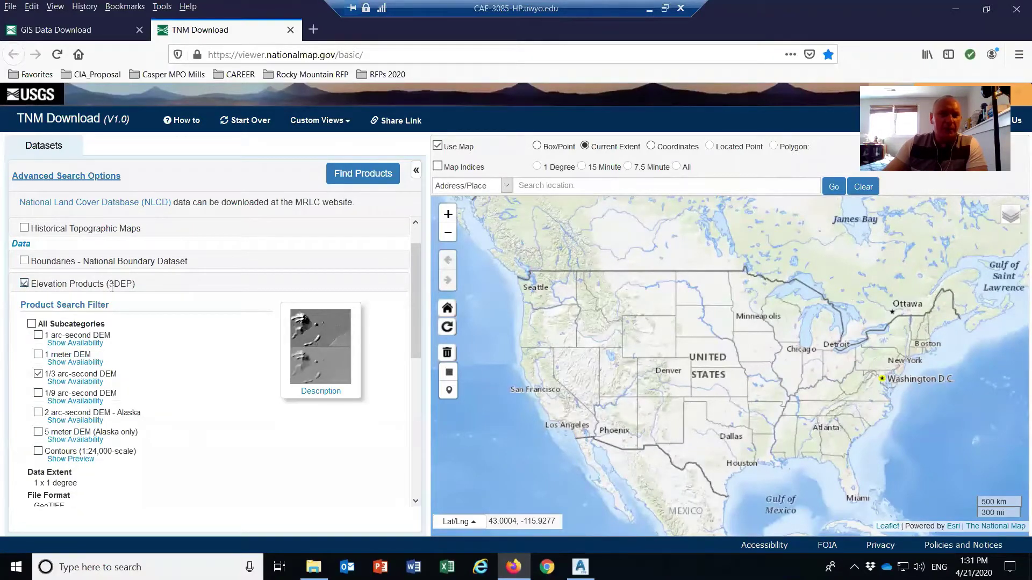
Step: Limit the elevation products to Contours (1:24,000-scale) in Shapefile format, excluding the 1/3 arc-second DEM
scroll(191, 305, "down", 2)
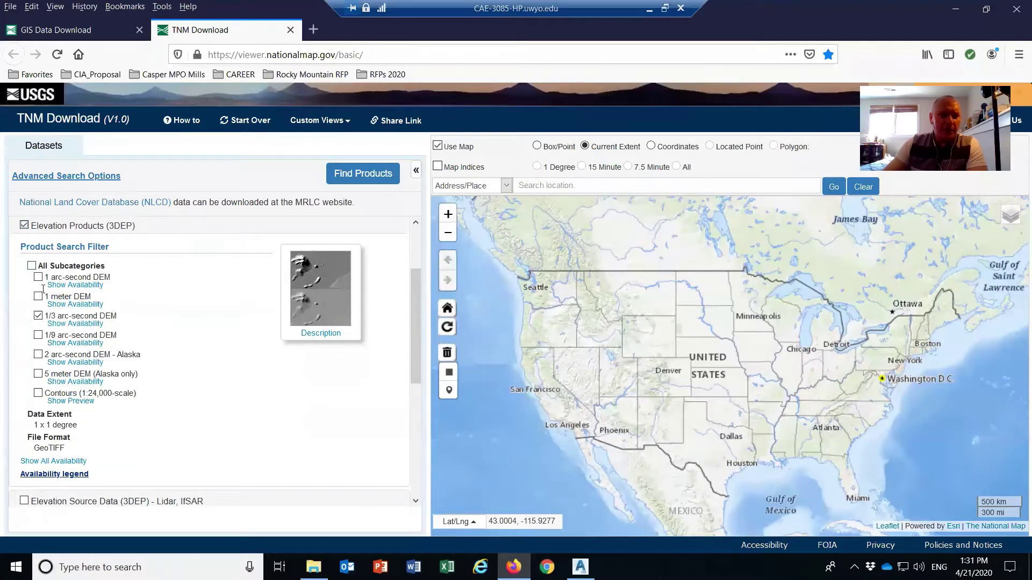
left_click(37, 317)
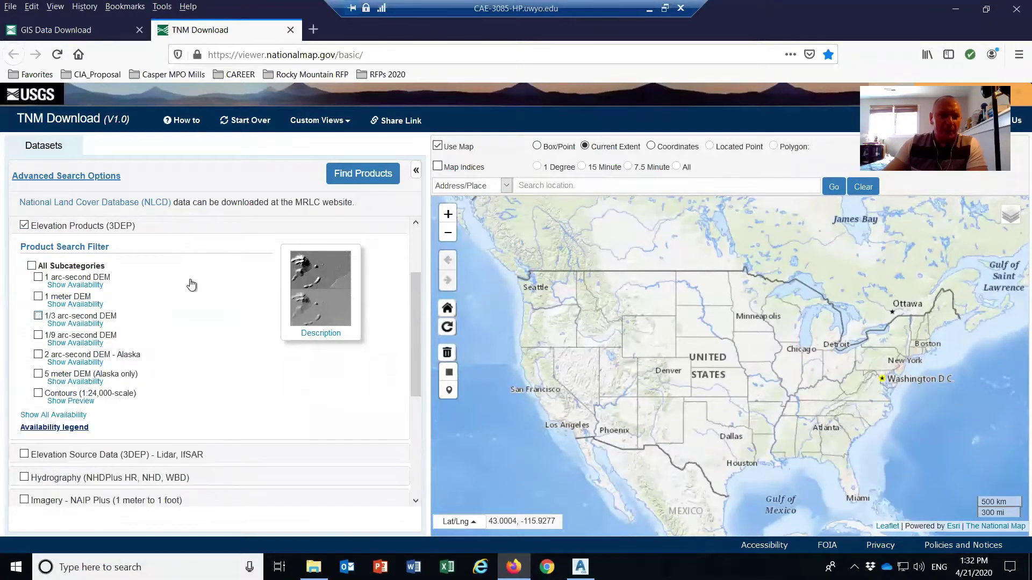
left_click(38, 393)
scroll(193, 407, "down", 2)
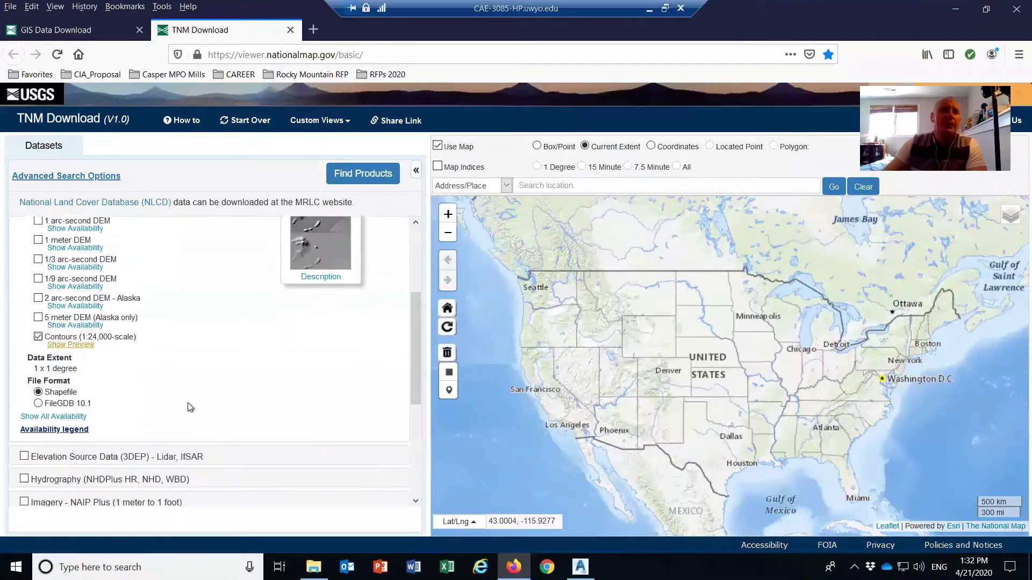
left_click(38, 391)
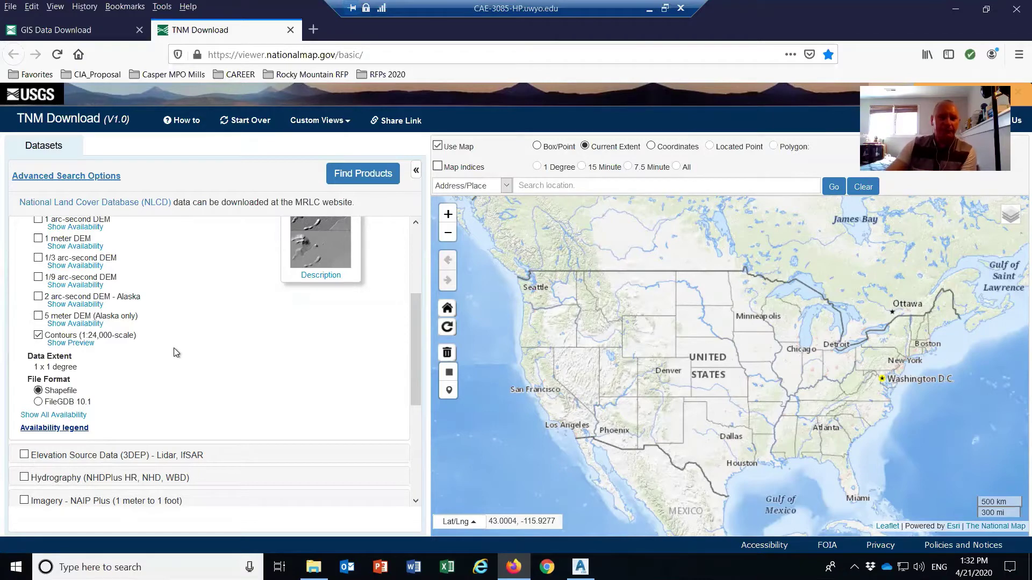
Step: Try adding the Topo Map Data and Topo Stylesheet dataset in Shapefile format with its 7.5 x 7.5 minute extent
scroll(176, 352, "down", 5)
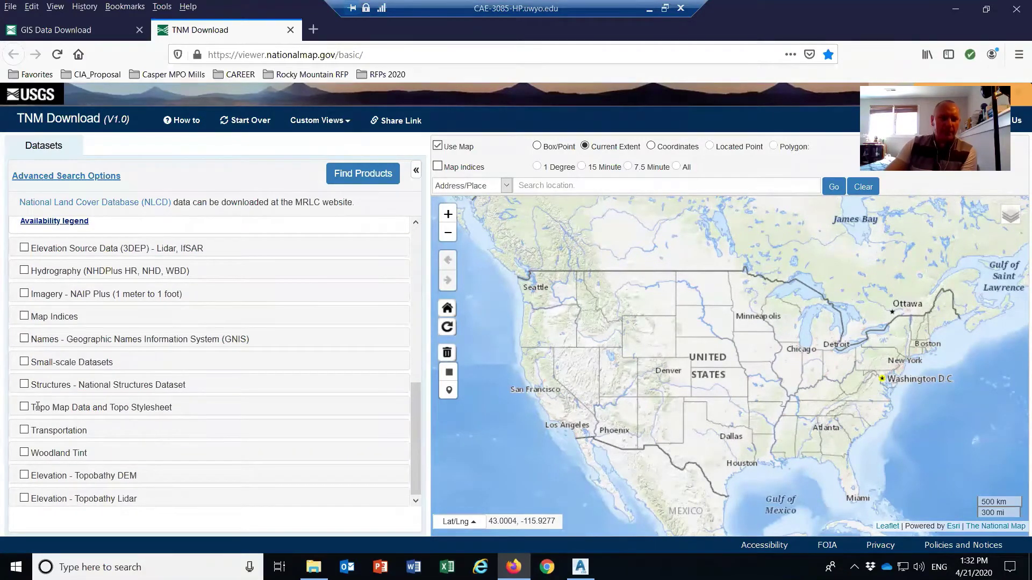
left_click_drag(38, 407, 154, 407)
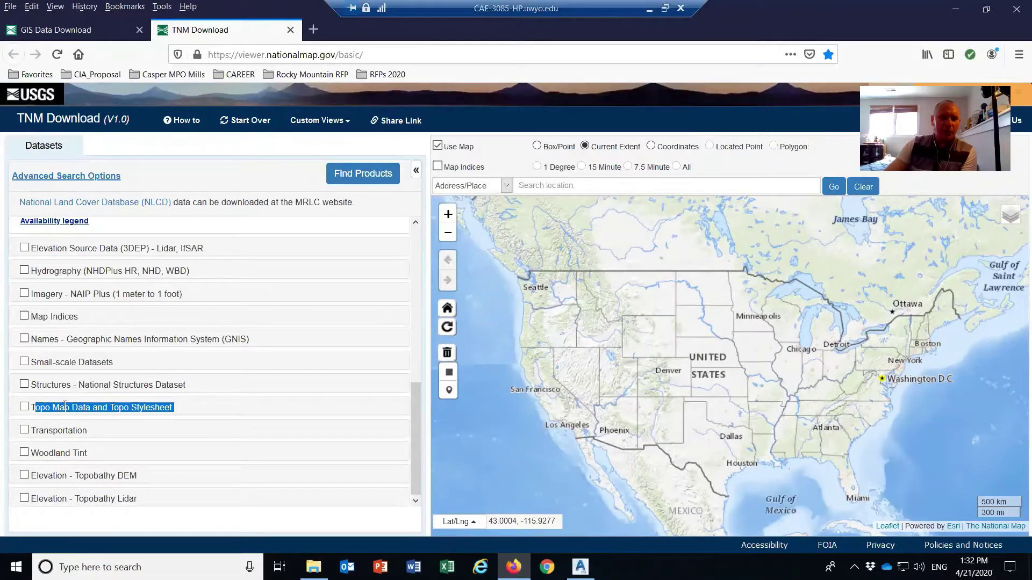
left_click(28, 406)
left_click(28, 407)
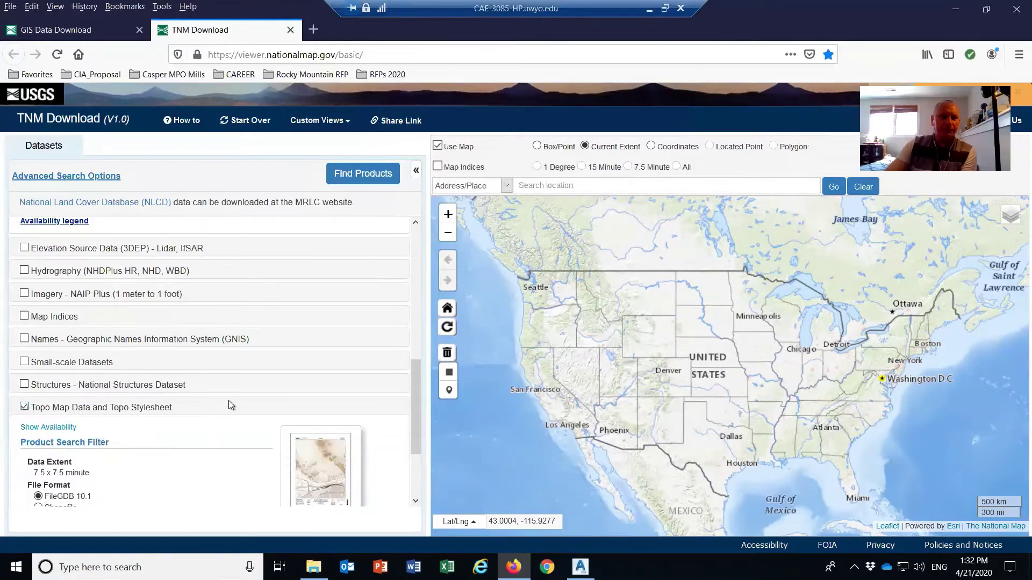
scroll(228, 400, "down", 3)
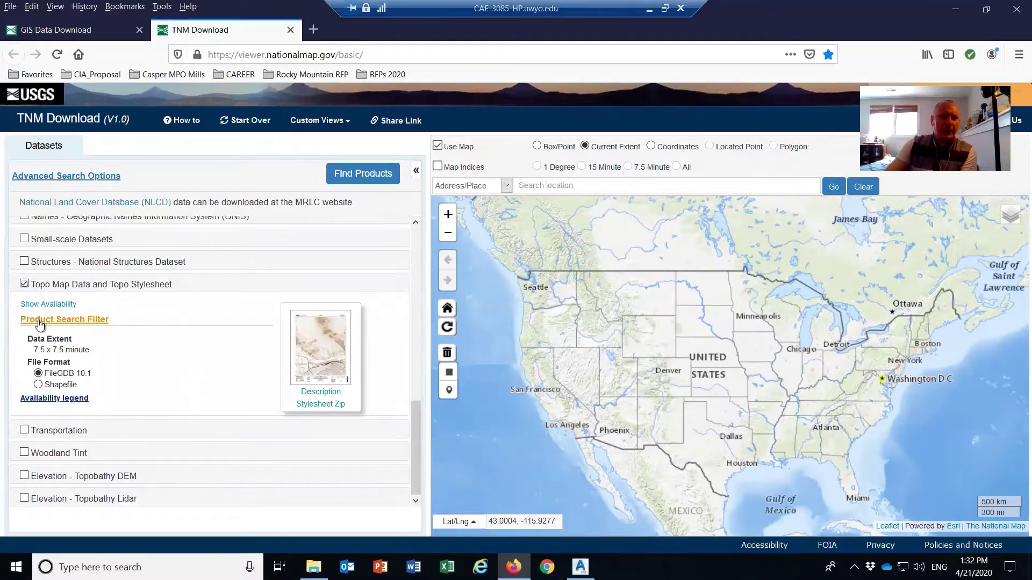
left_click(38, 385)
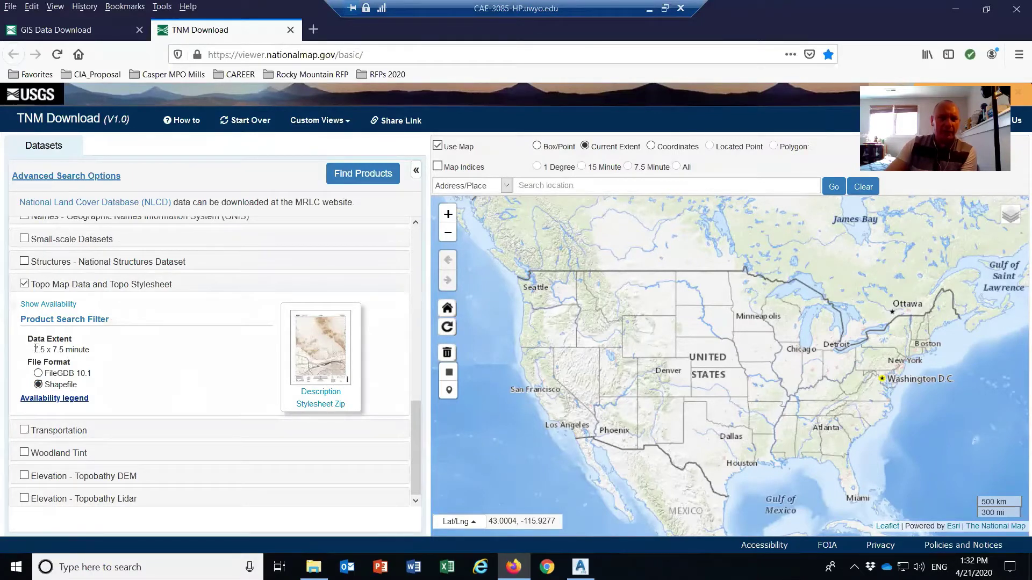
left_click_drag(34, 349, 89, 347)
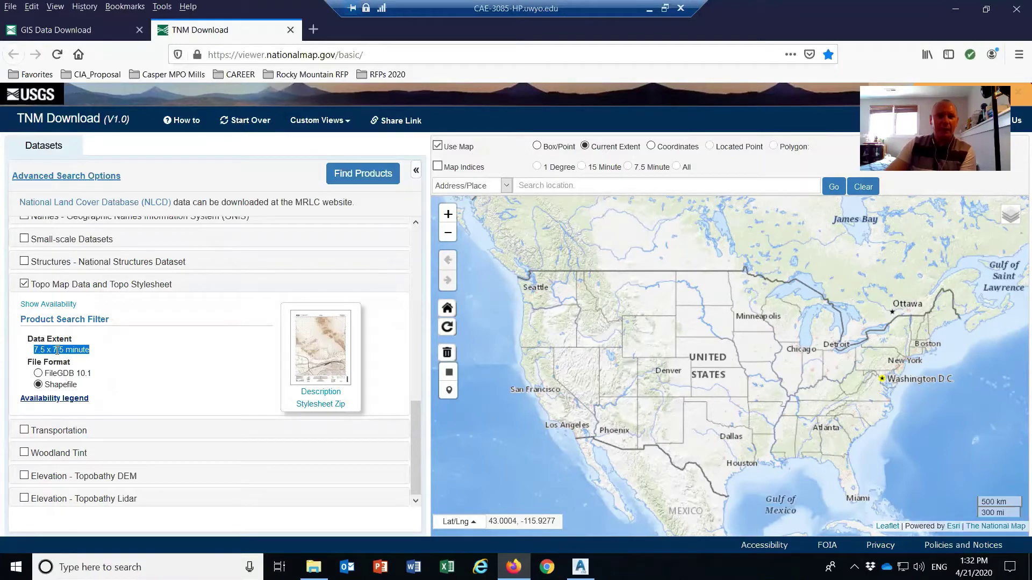
left_click(80, 350)
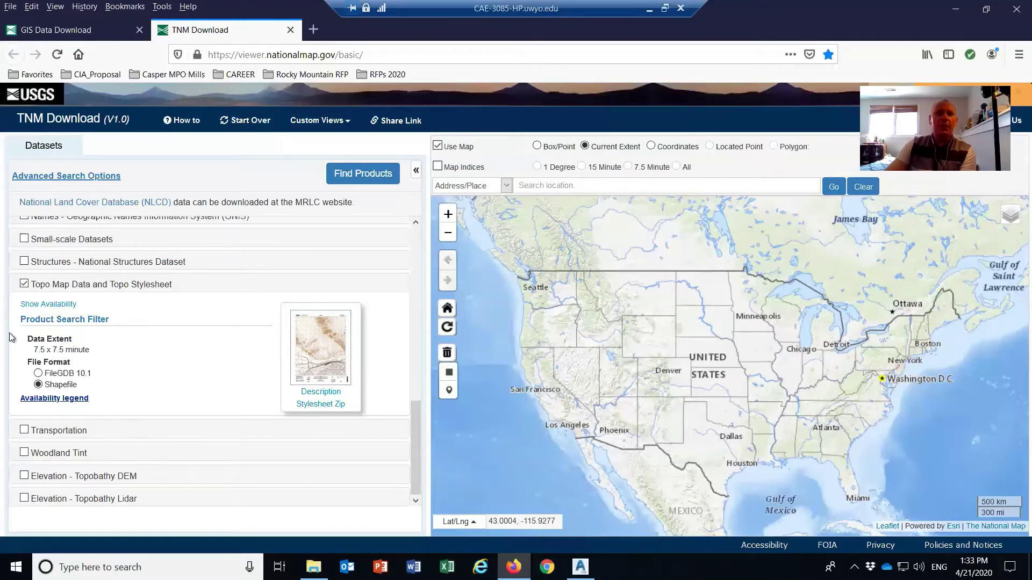
Step: Deselect the Topo Map Data and Topo Stylesheet dataset and return to the Elevation Products (3DEP) contour options
scroll(124, 387, "up", 5)
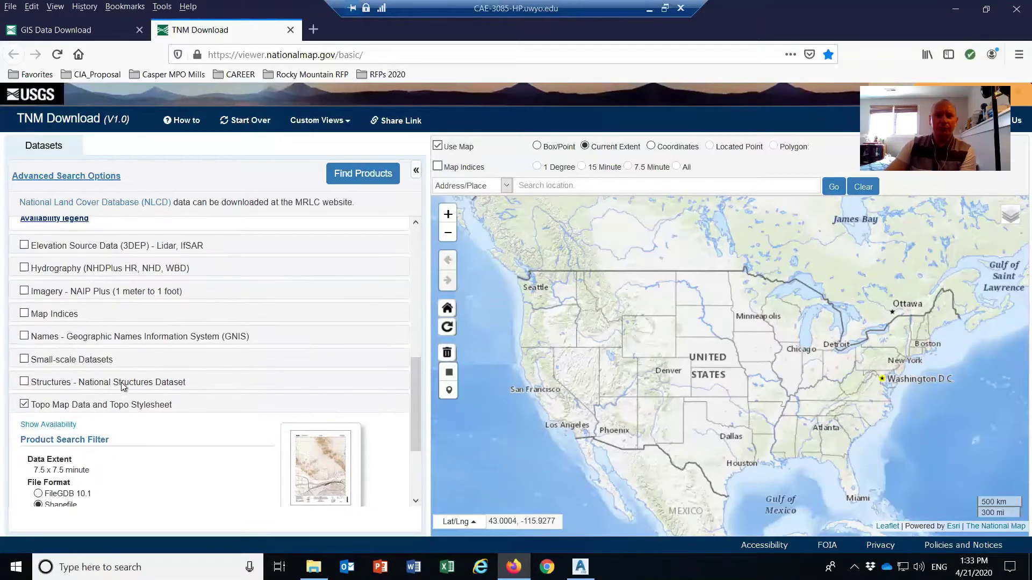
scroll(180, 336, "down", 5)
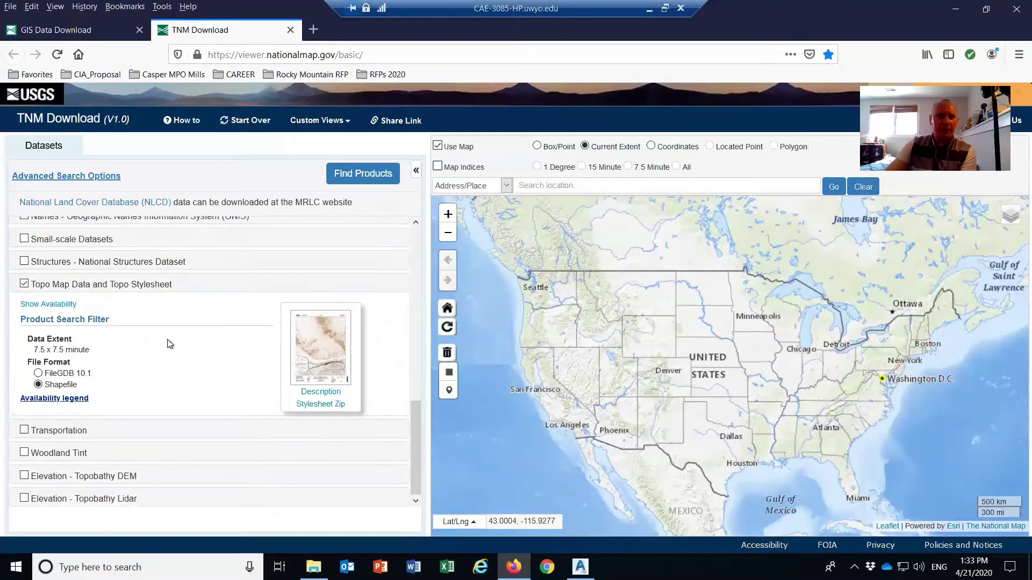
left_click(24, 284)
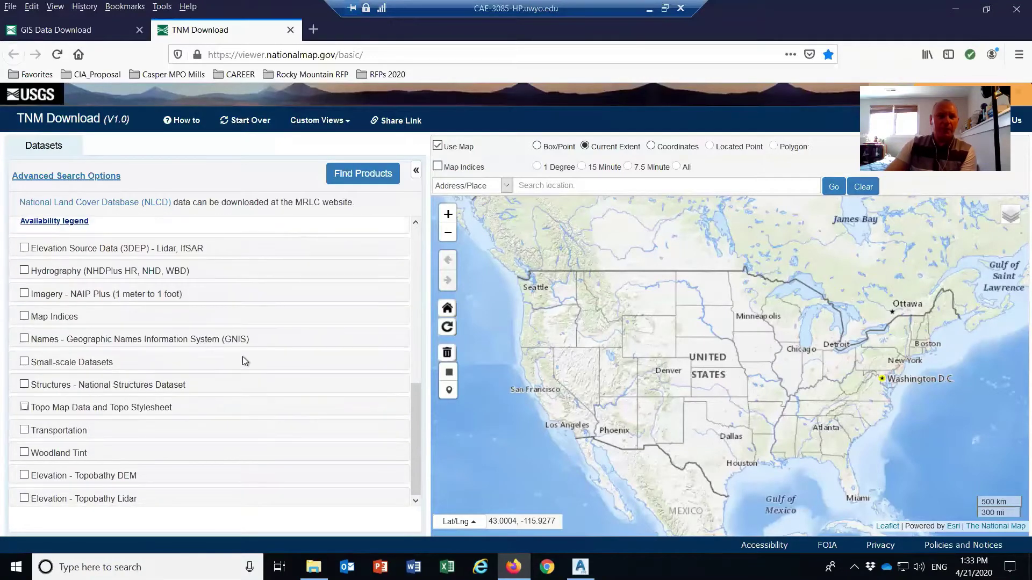
scroll(243, 357, "up", 2)
scroll(243, 356, "up", 3)
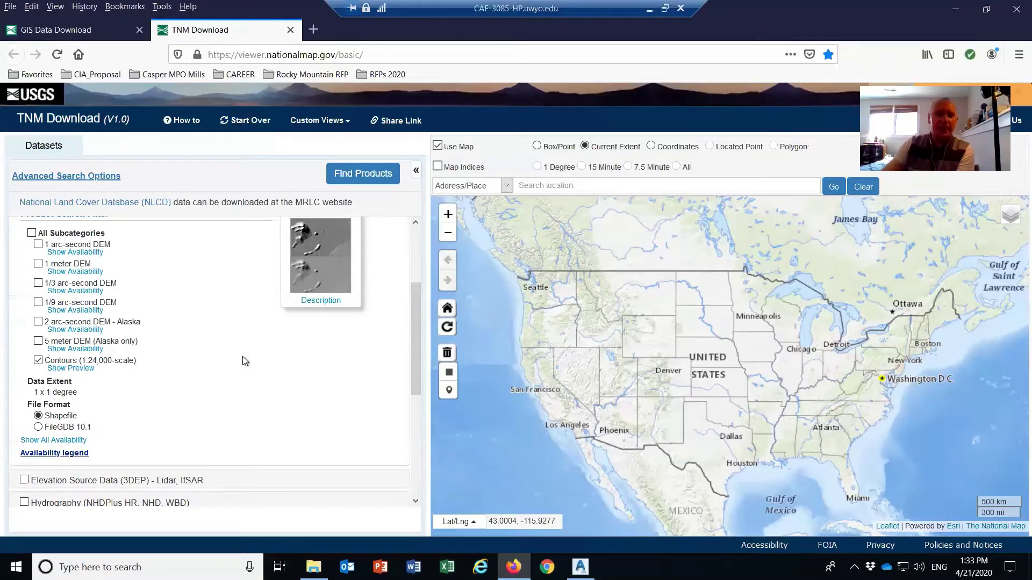
scroll(243, 356, "up", 1)
scroll(243, 356, "up", 1)
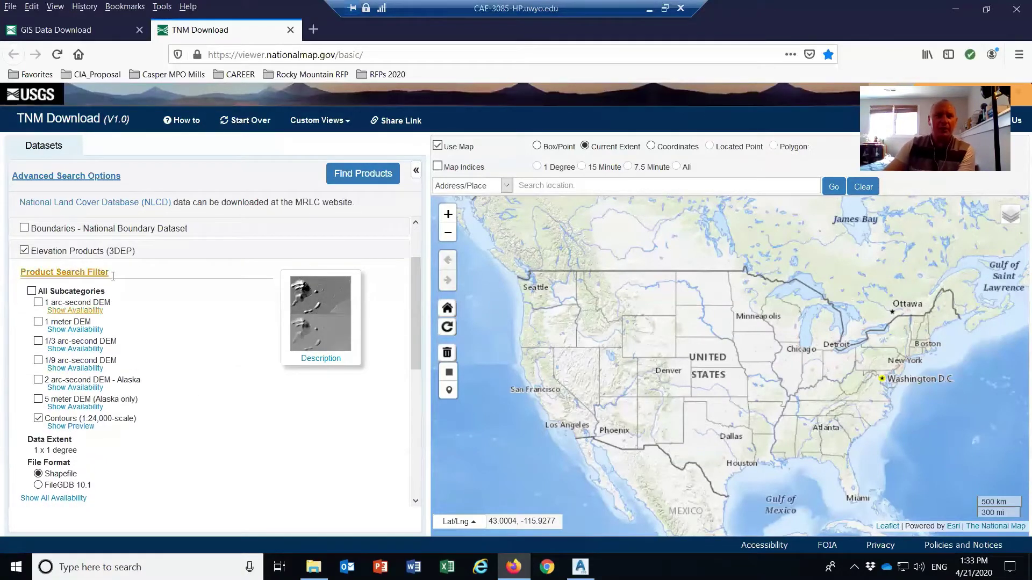
scroll(173, 366, "down", 1)
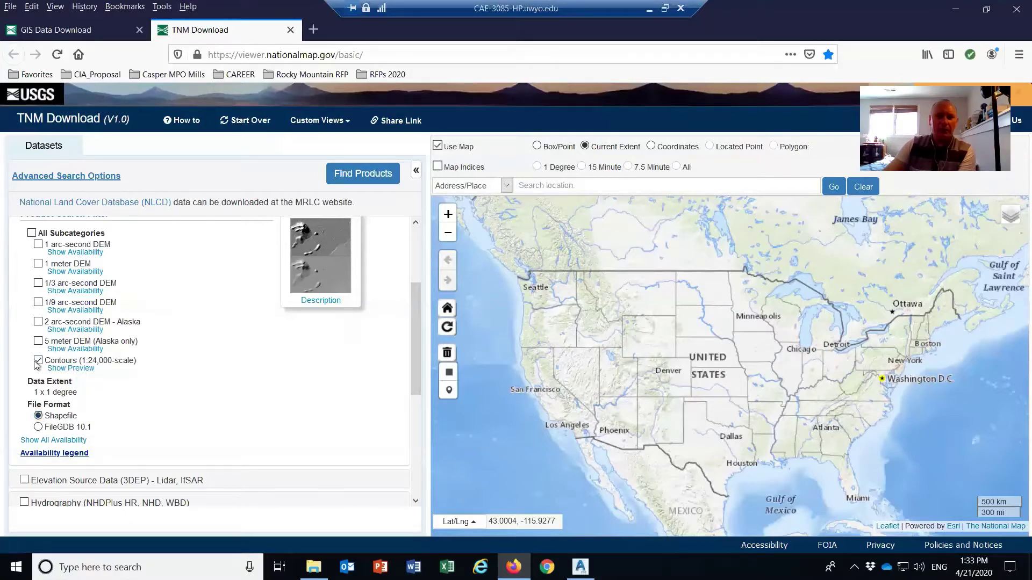
Step: Draw a box search area around Shell Creek, east of the Bighorn River in northern Wyoming, and find the matching contour products
scroll(643, 323, "up", 2)
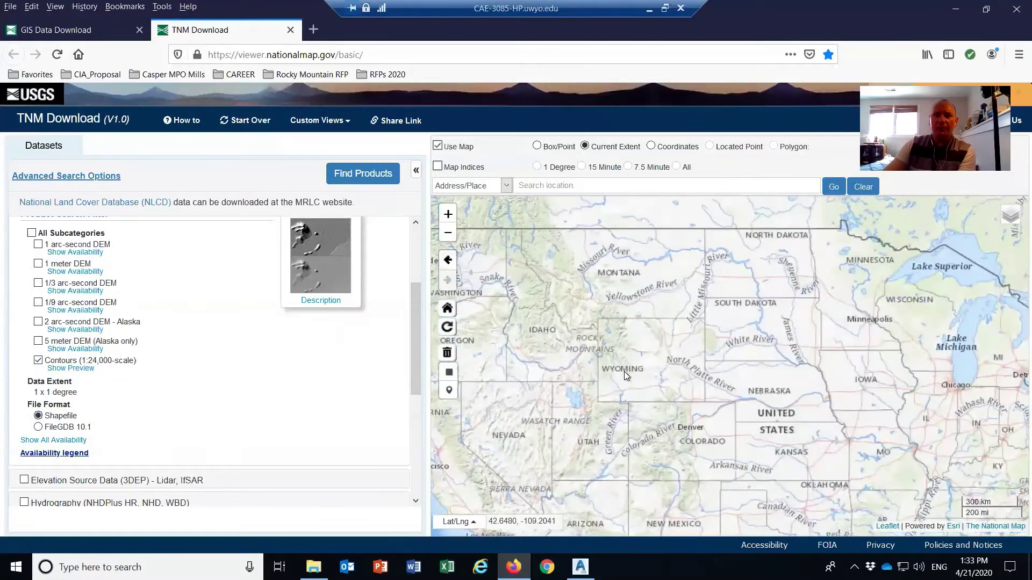
scroll(624, 372, "up", 1)
scroll(622, 299, "up", 2)
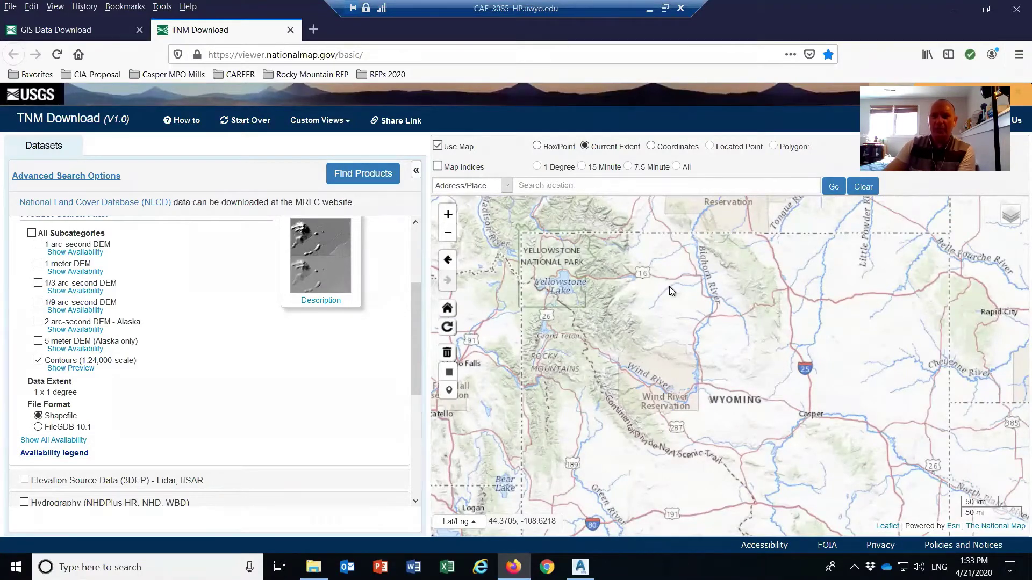
scroll(669, 285, "up", 1)
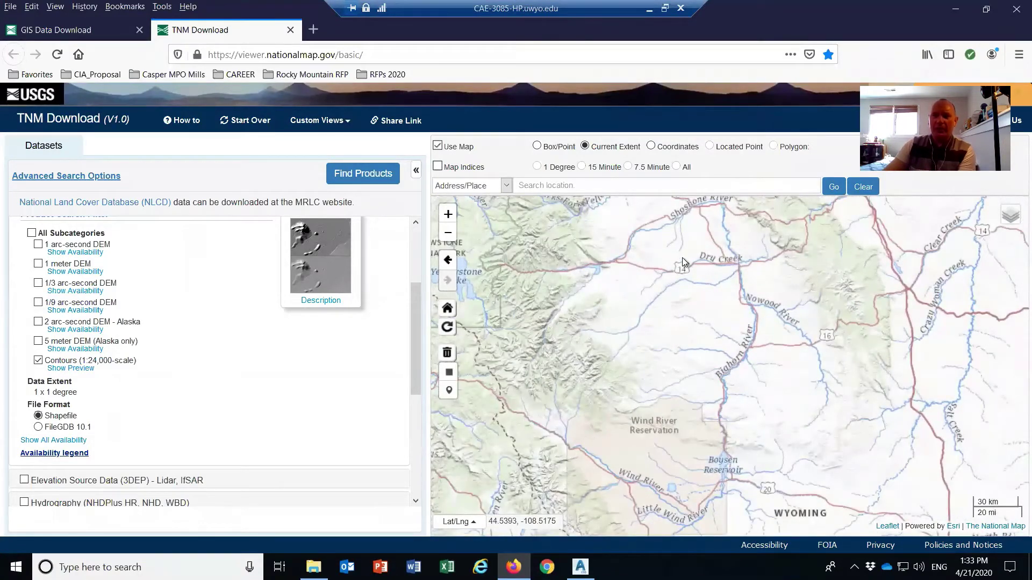
scroll(682, 304, "up", 1)
left_click_drag(687, 305, 663, 393)
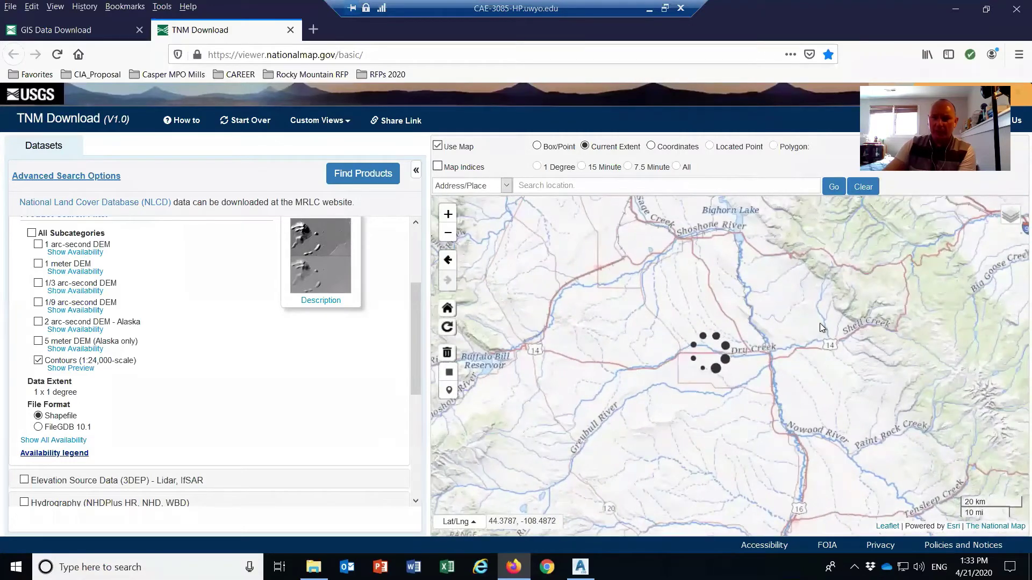
left_click_drag(835, 327, 749, 392)
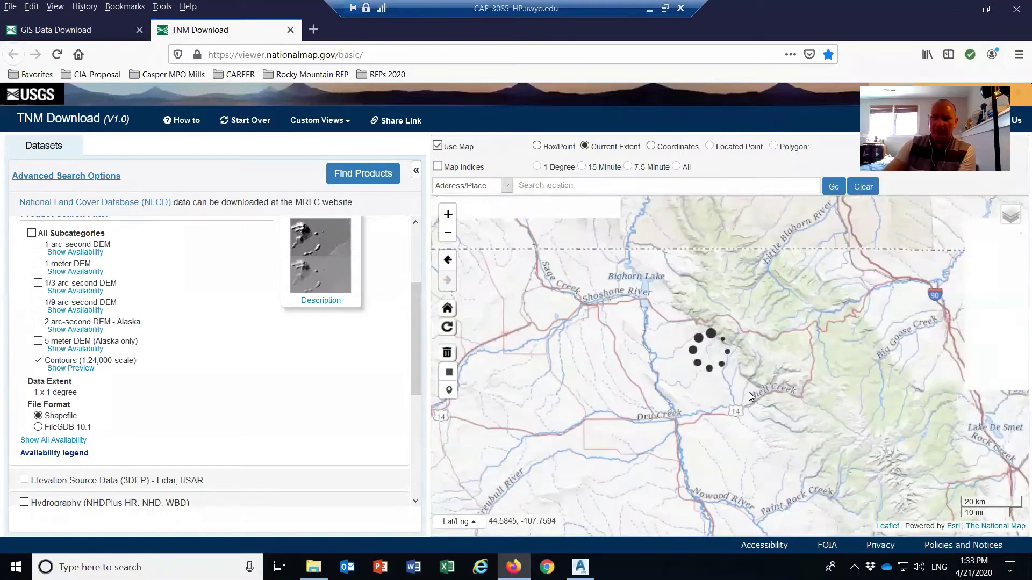
scroll(750, 394, "up", 1)
scroll(748, 391, "up", 1)
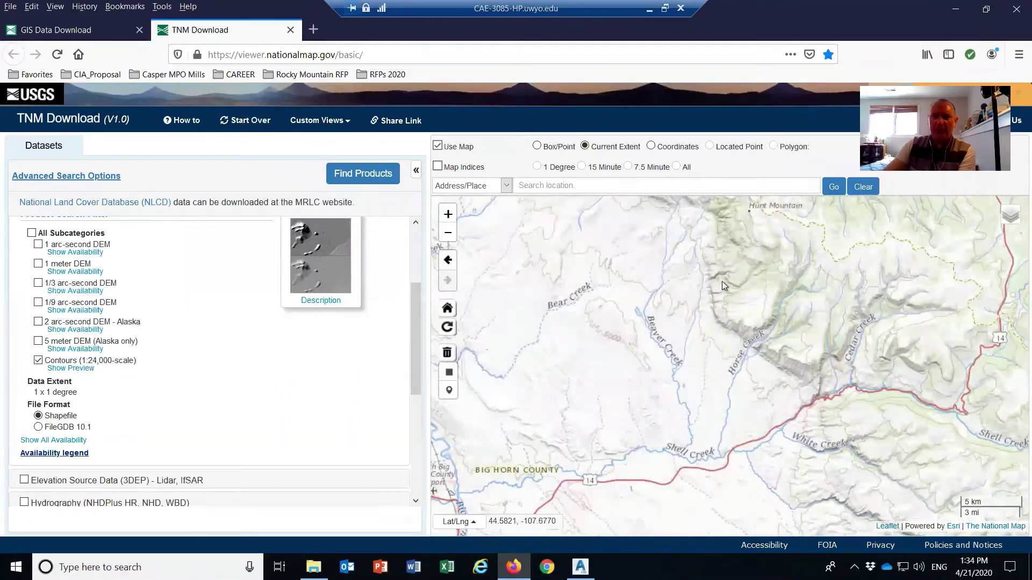
scroll(710, 278, "down", 1)
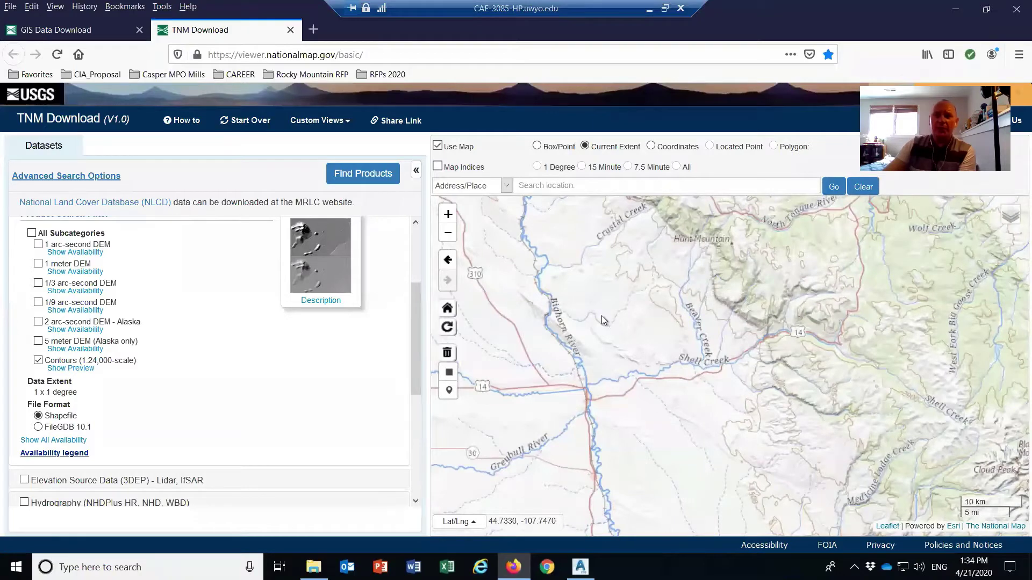
scroll(592, 339, "down", 1)
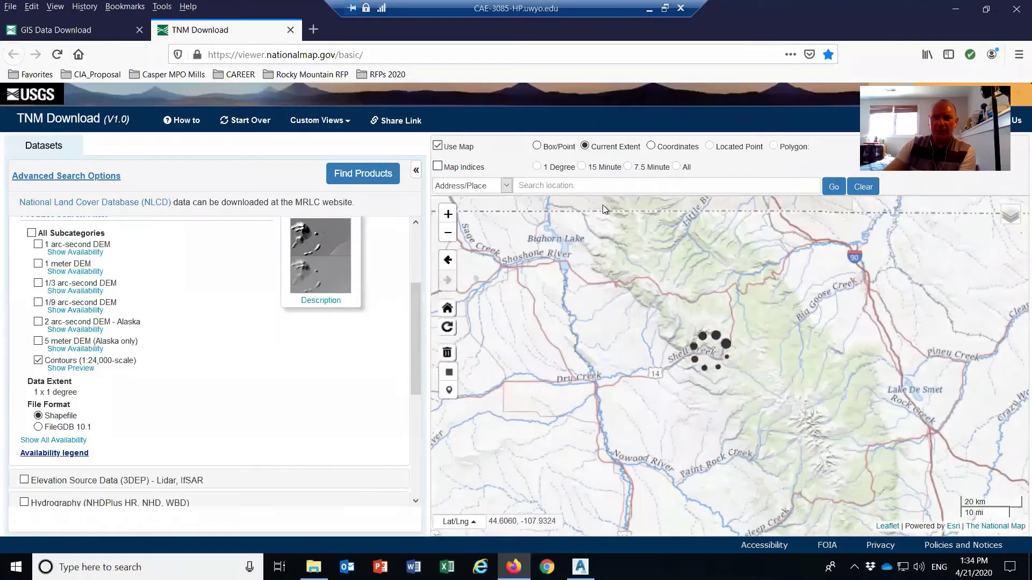
left_click(537, 146)
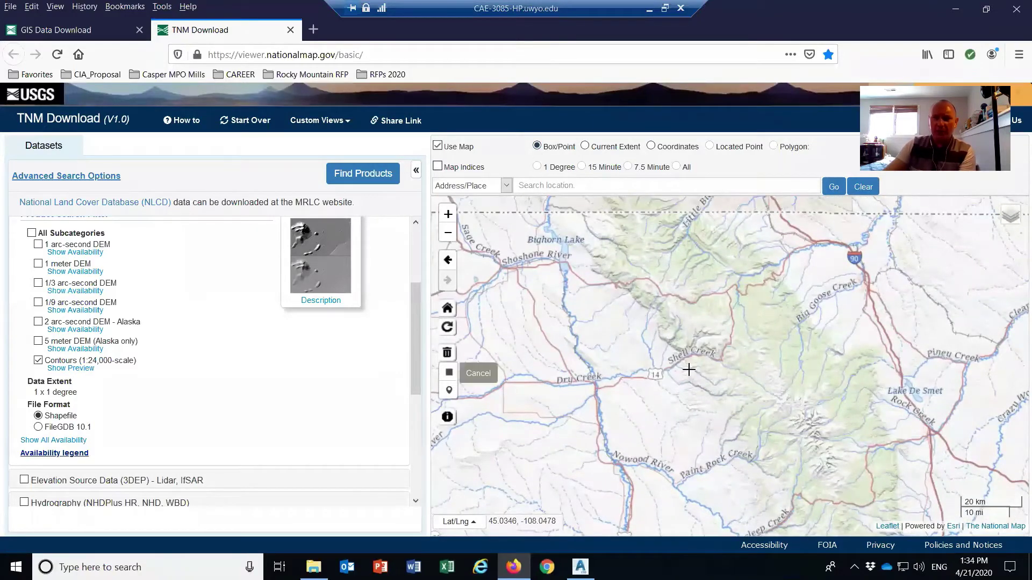
mouse_move(582, 256)
left_mouse_down()
mouse_move(733, 438)
mouse_move(793, 467)
left_mouse_up()
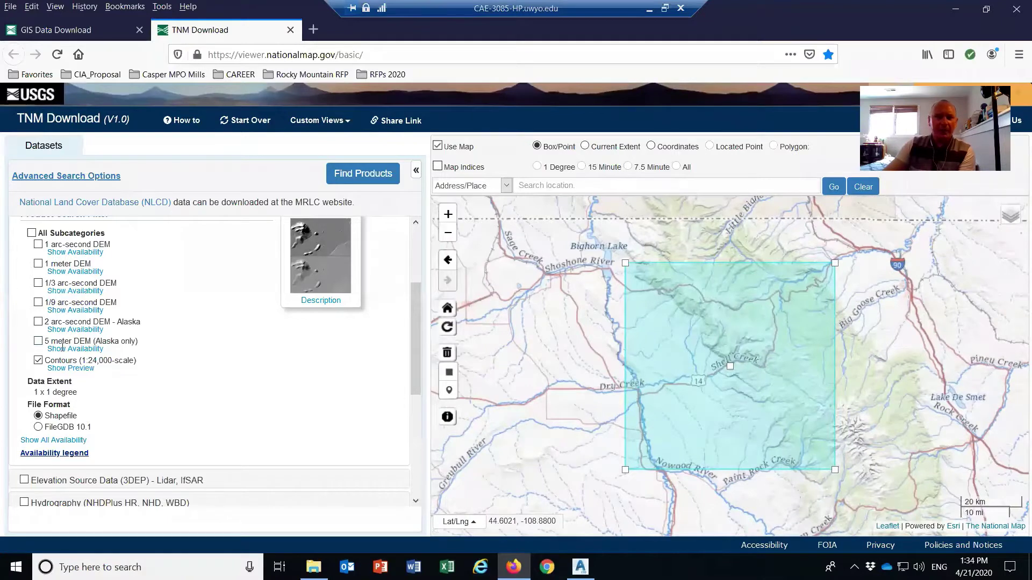
left_click(359, 175)
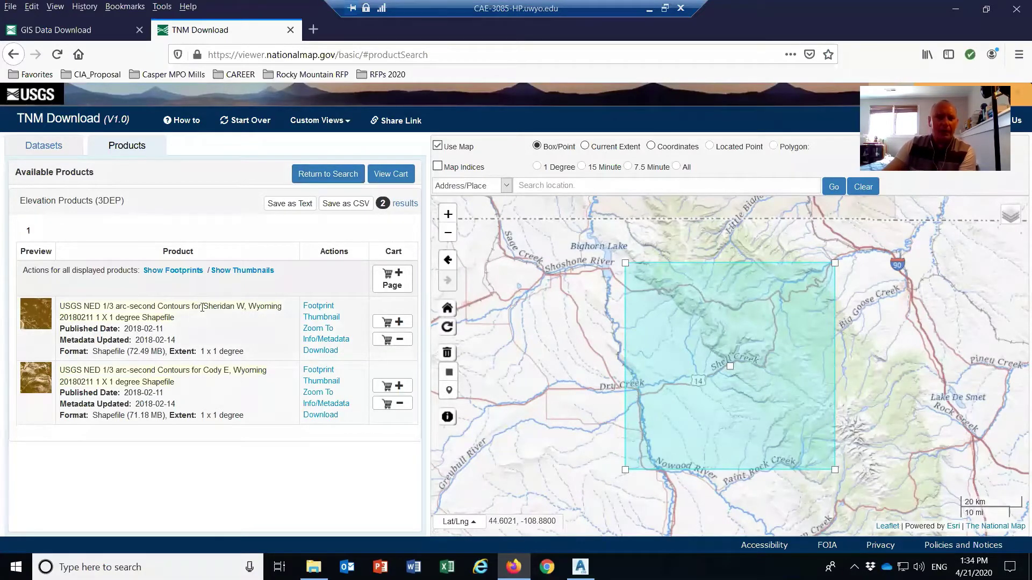
Step: Review the Sheridan W and Cody E product names and overlay the Sheridan W thumbnail on the map to check its coverage
left_click_drag(204, 305, 252, 305)
left_click_drag(203, 368, 243, 370)
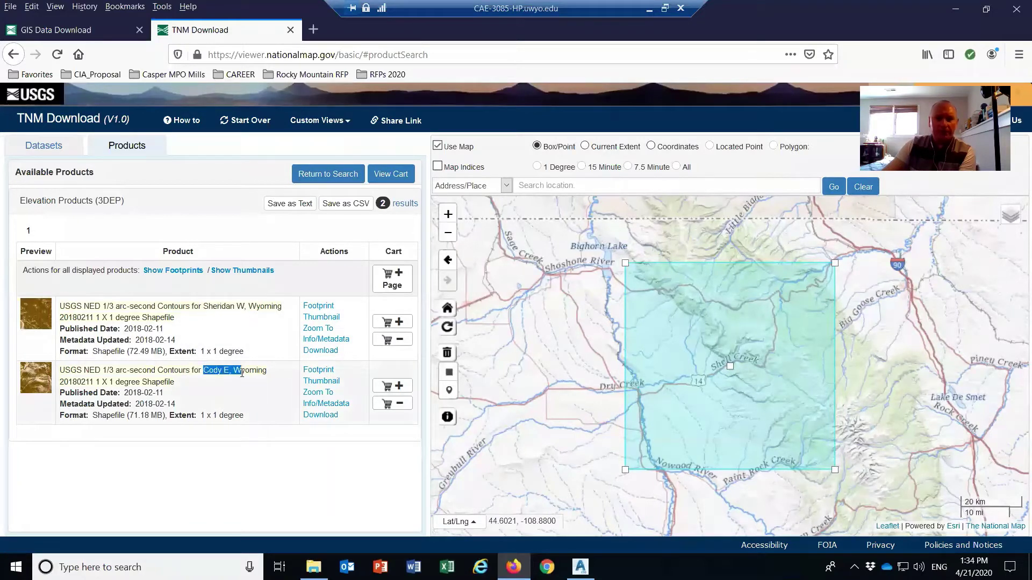
left_click(247, 462)
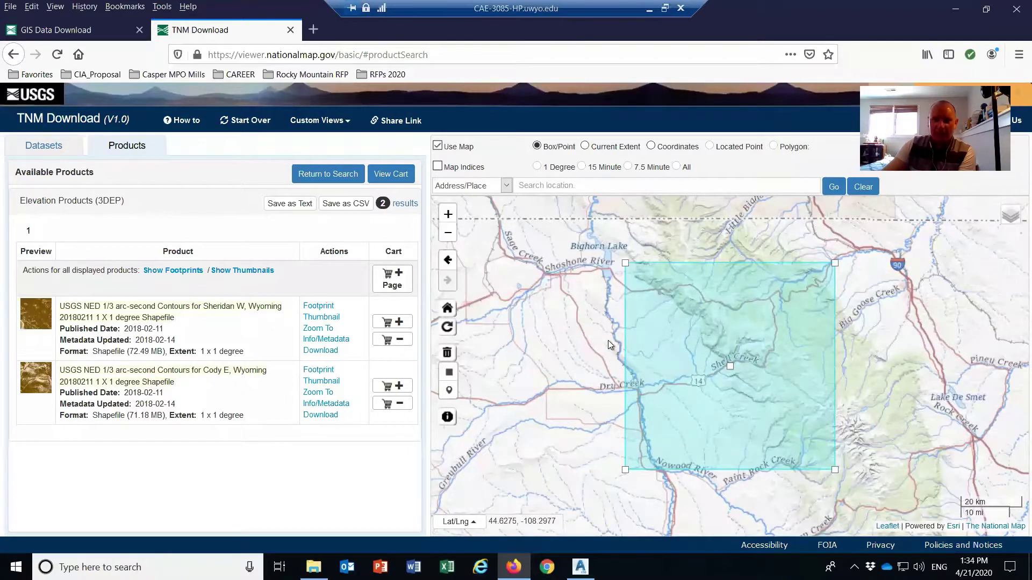
scroll(613, 340, "down", 1)
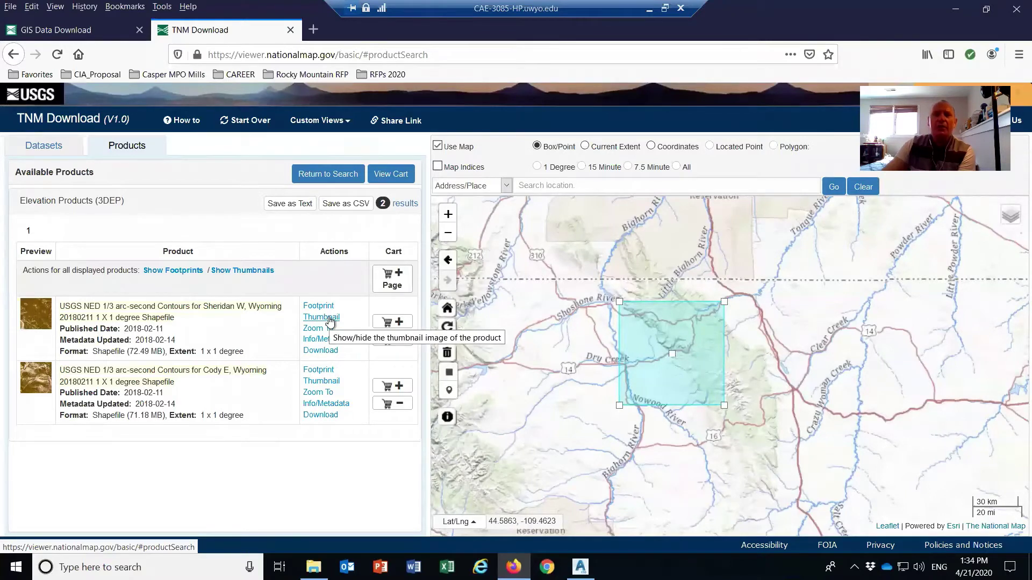
left_click(330, 319)
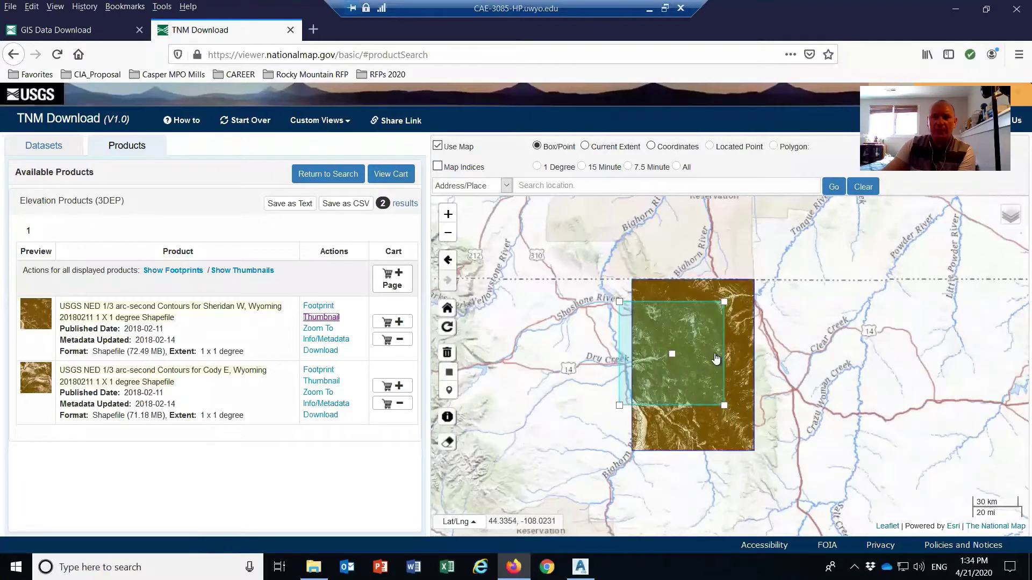
scroll(715, 355, "up", 1)
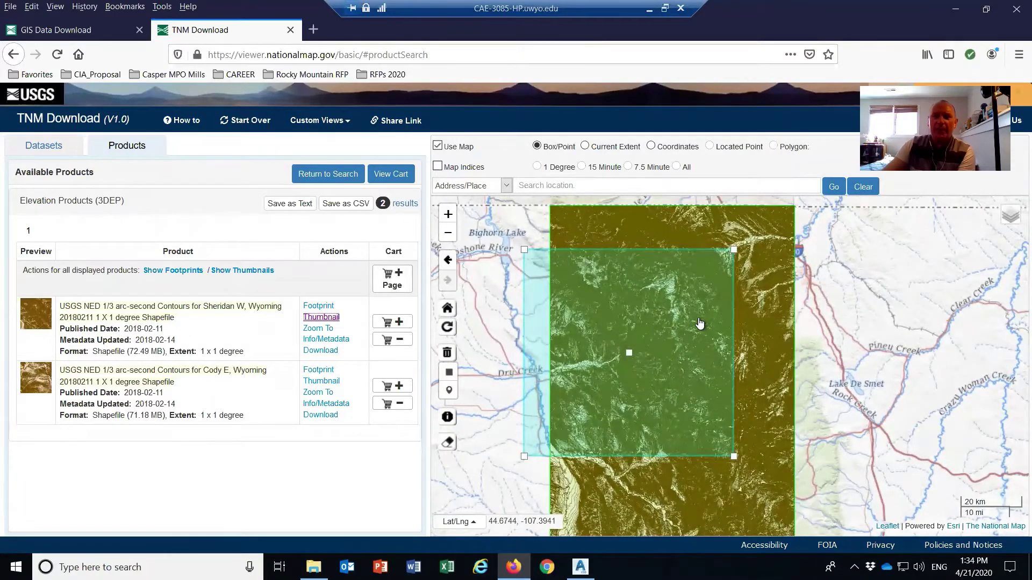
scroll(699, 323, "down", 1)
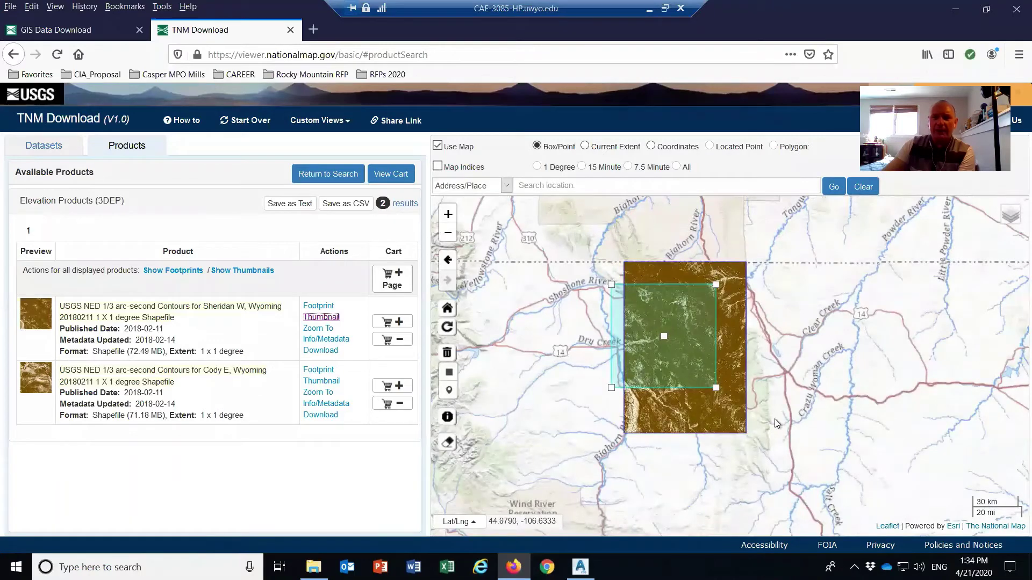
Step: Overlay the Cody E contour thumbnail to check how it overlaps the search box, and hide it again
left_click(315, 381)
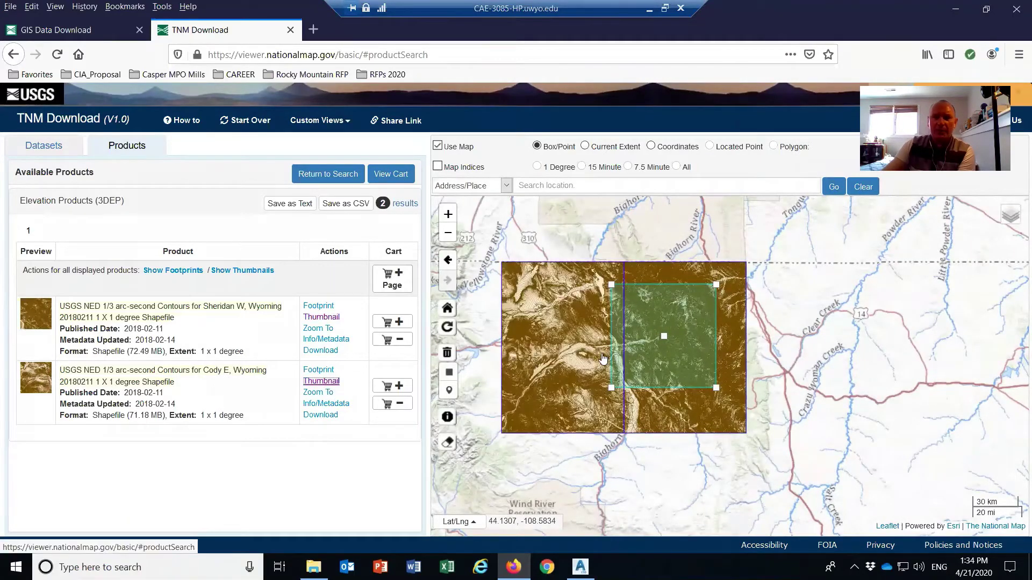
scroll(628, 338, "up", 1)
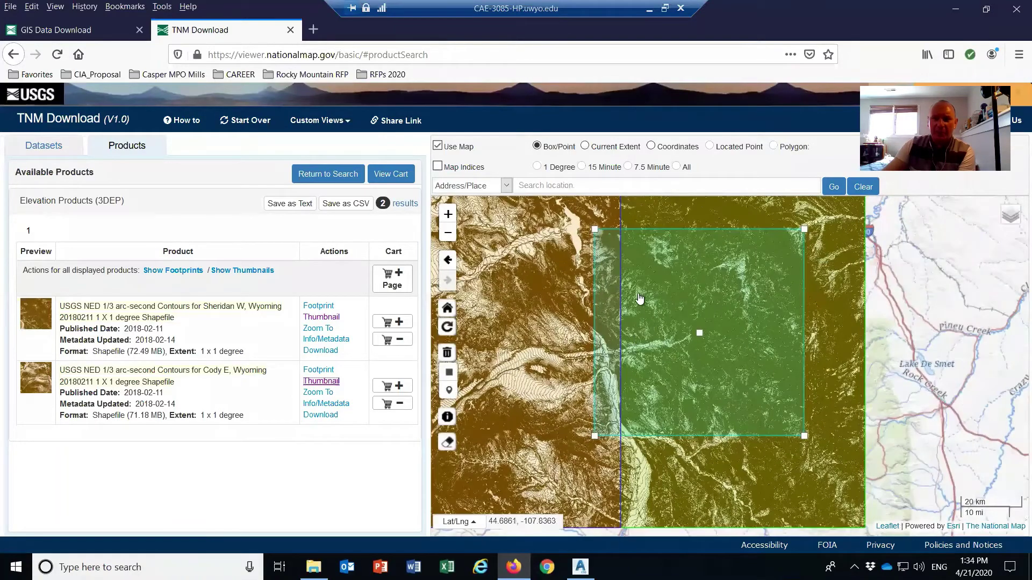
scroll(669, 336, "up", 1)
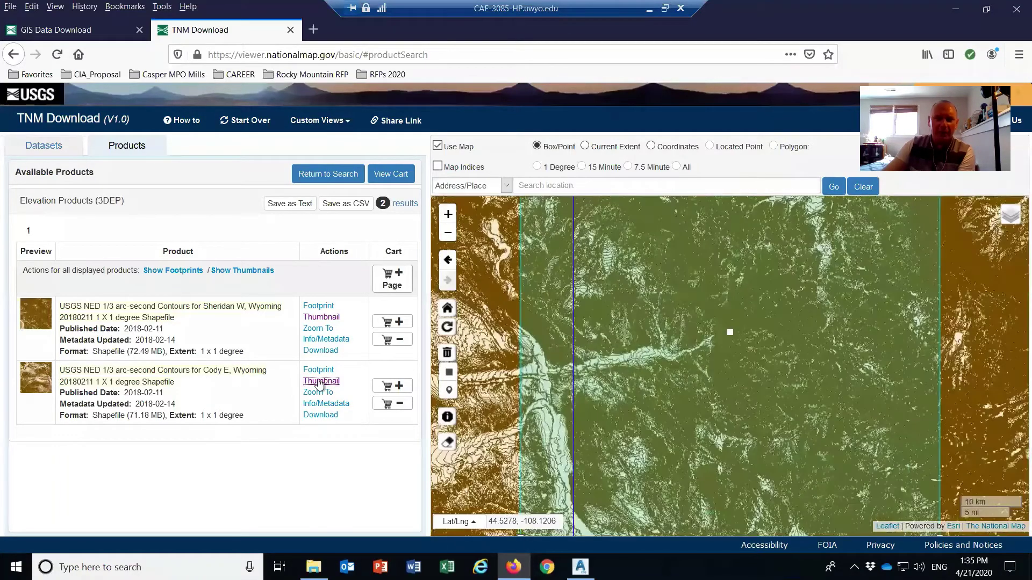
left_click(319, 383)
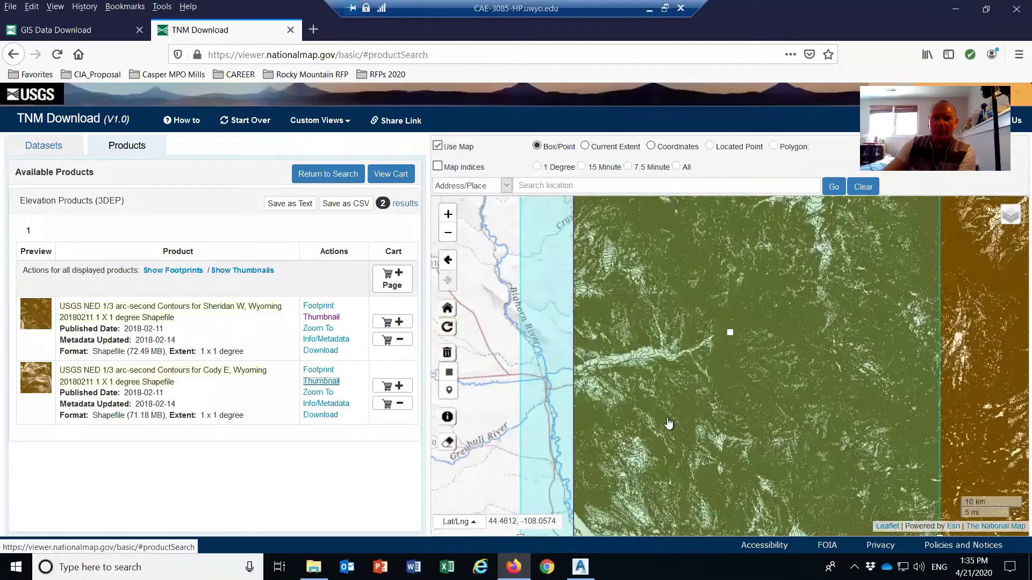
scroll(669, 424, "down", 1)
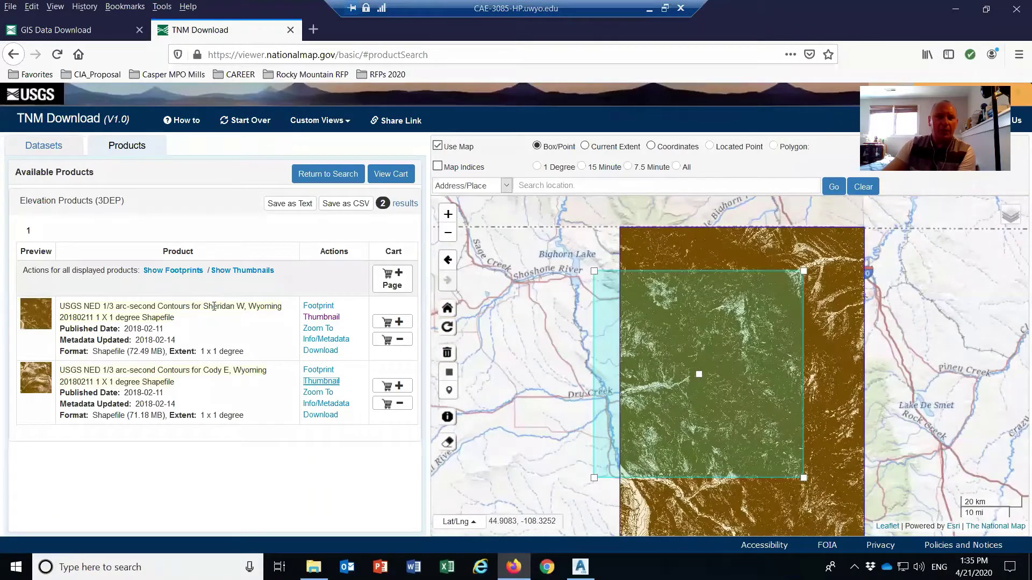
Step: Replace the Sheridan W thumbnail on the map with that product's footprint outline
left_click_drag(203, 306, 249, 306)
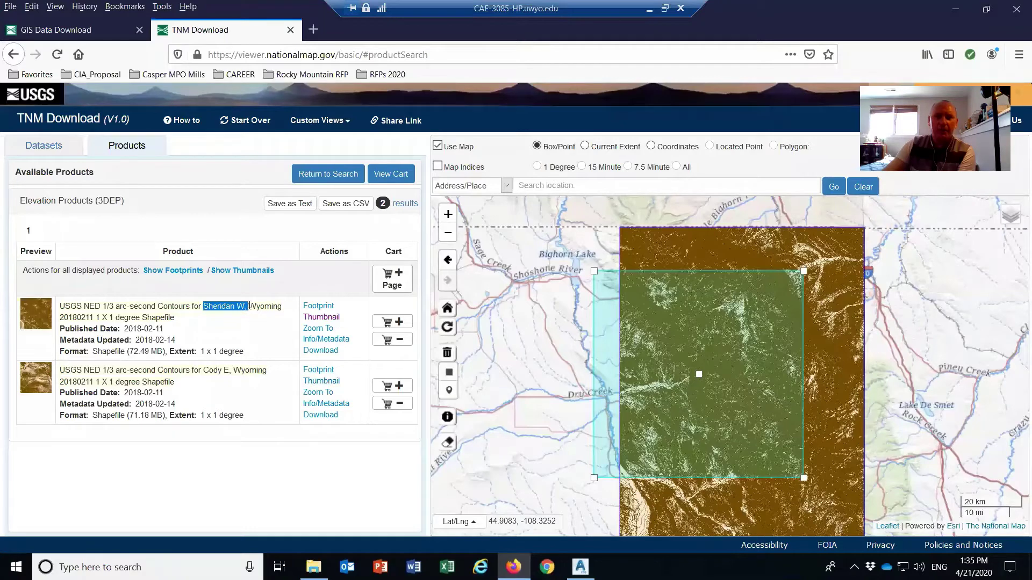
left_click(300, 314)
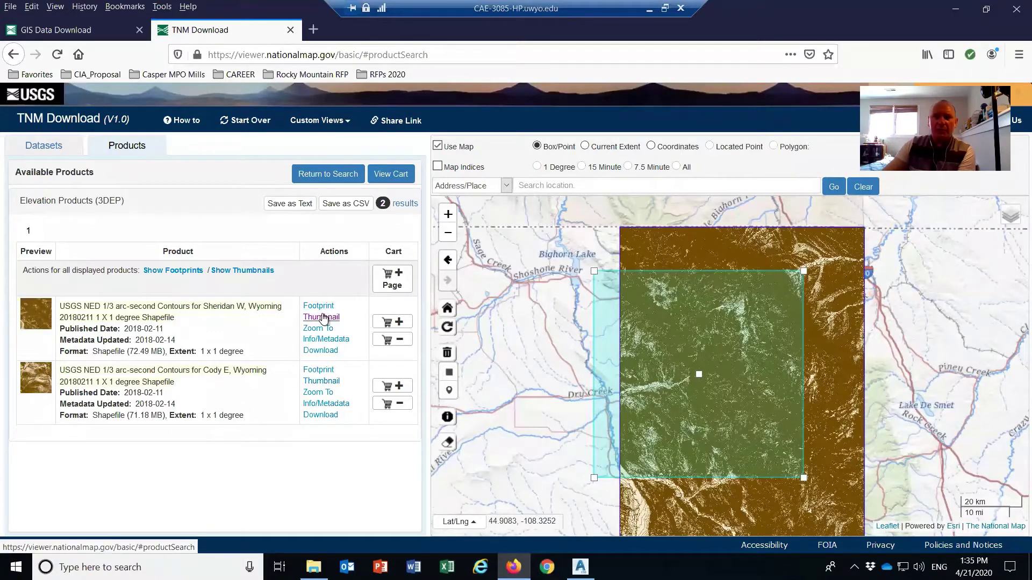
left_click(322, 317)
left_click(318, 305)
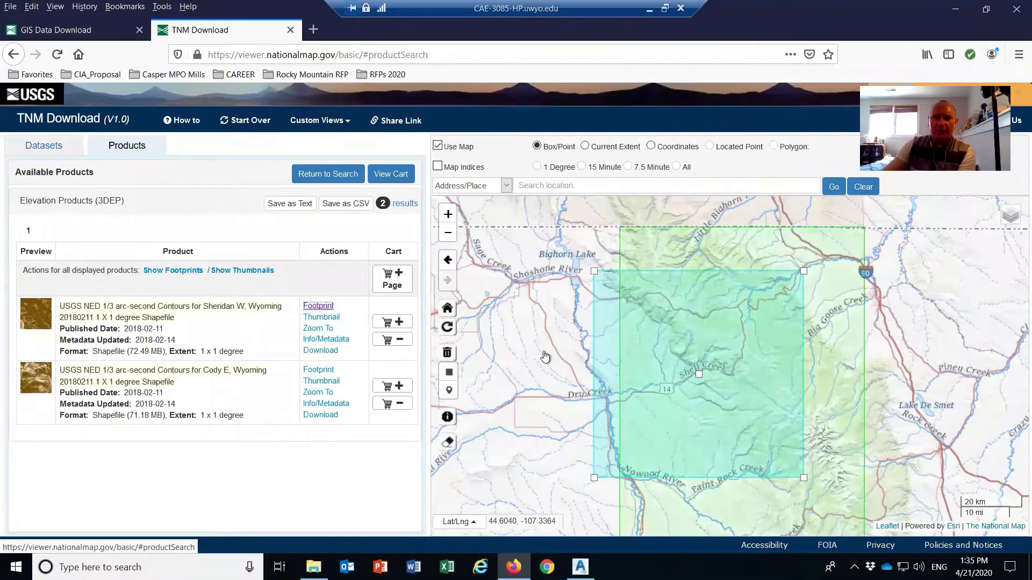
scroll(553, 334, "down", 1)
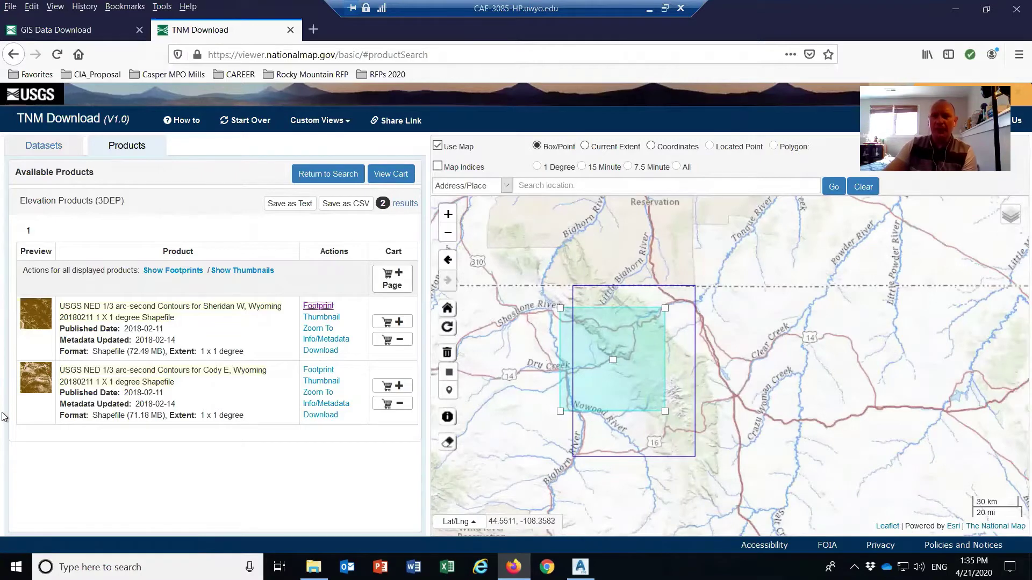
Step: Download the Sheridan W contours and save ELEV_Sheridan_W_WY_1X1_Shape.zip in the Class demo folder under 8 Geometric Design of Highways
left_click(322, 352)
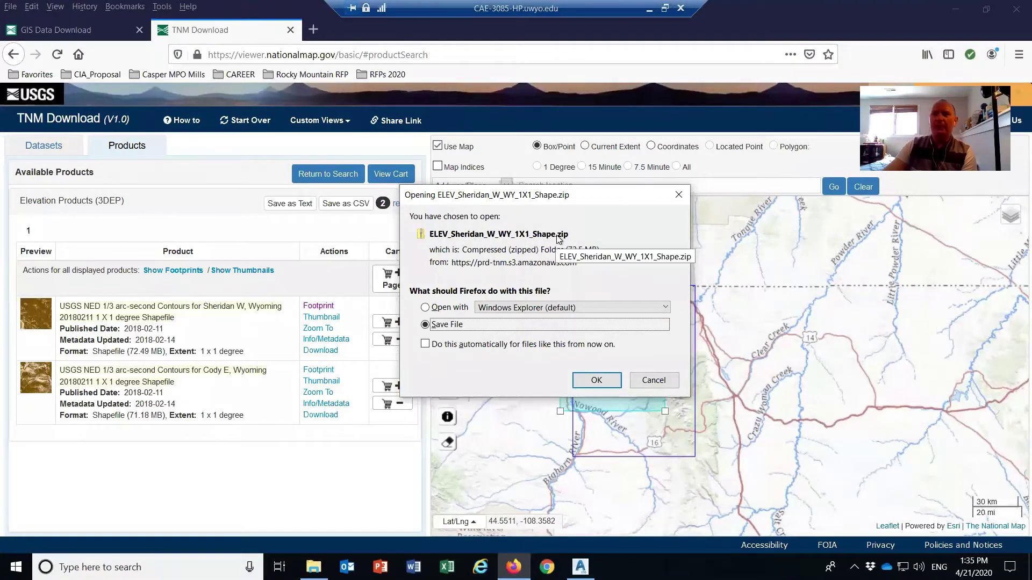
left_click(601, 380)
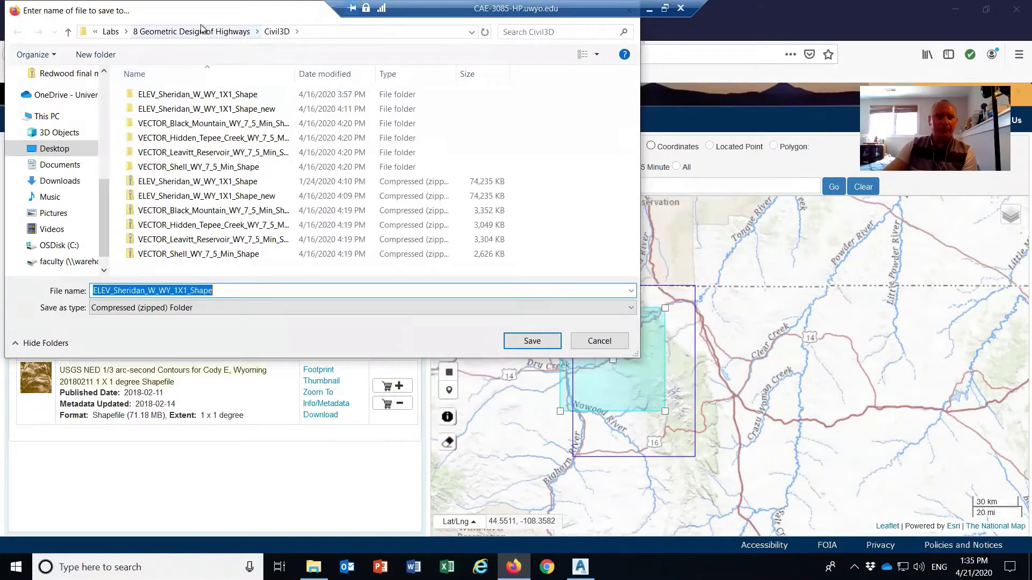
left_click(199, 34)
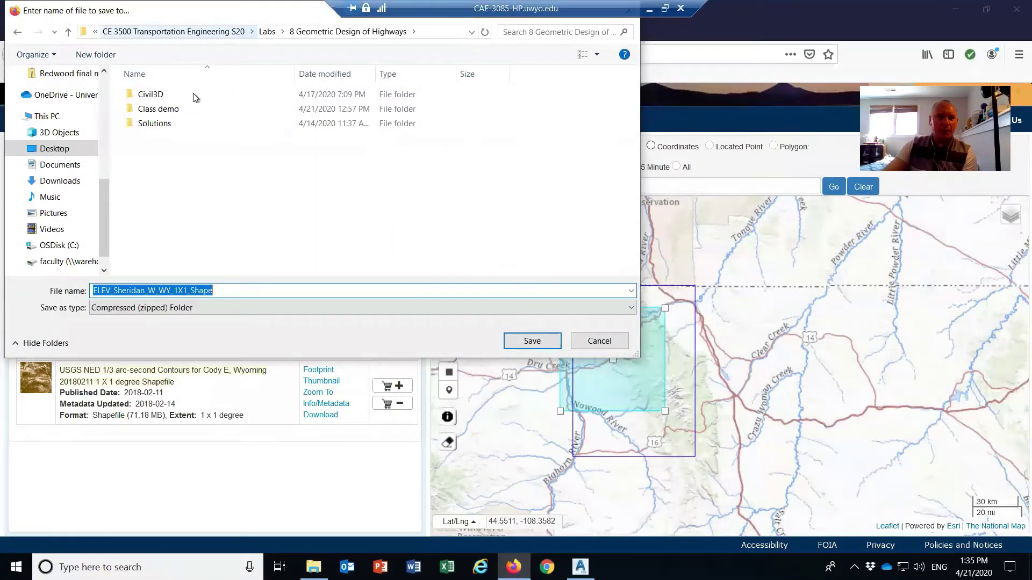
double_click(164, 109)
left_click(530, 340)
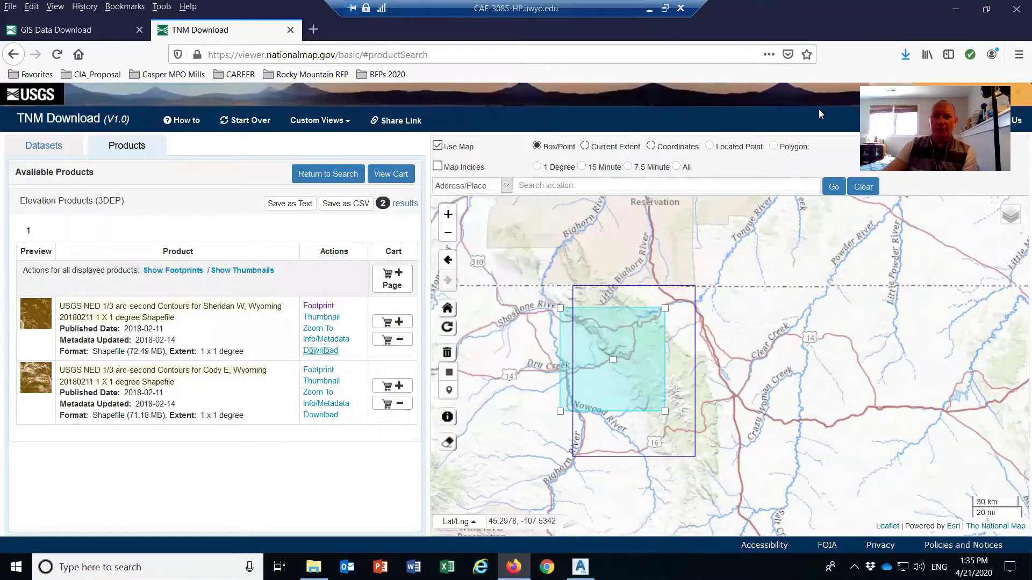
Step: Switch to File Explorer and extract the ELEV_Sheridan_W_WY_1X1_Shape archive in the Class demo folder to its default destination
left_click(313, 567)
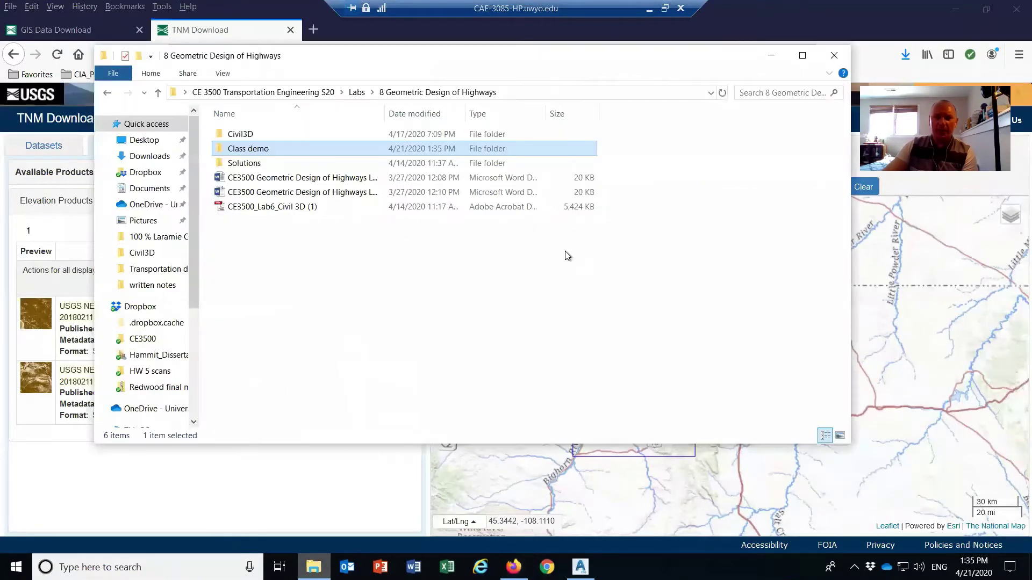
double_click(257, 146)
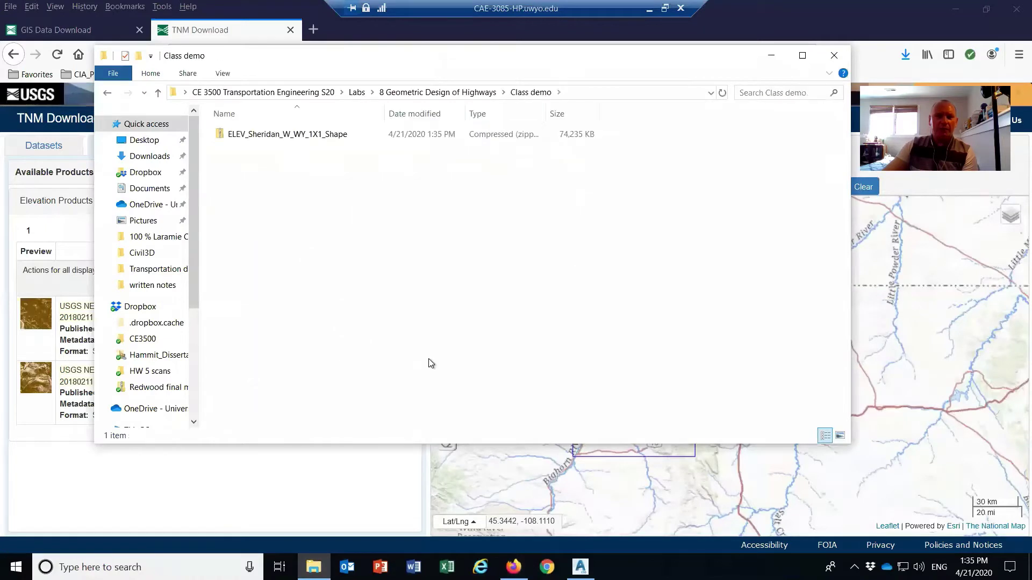
right_click(309, 133)
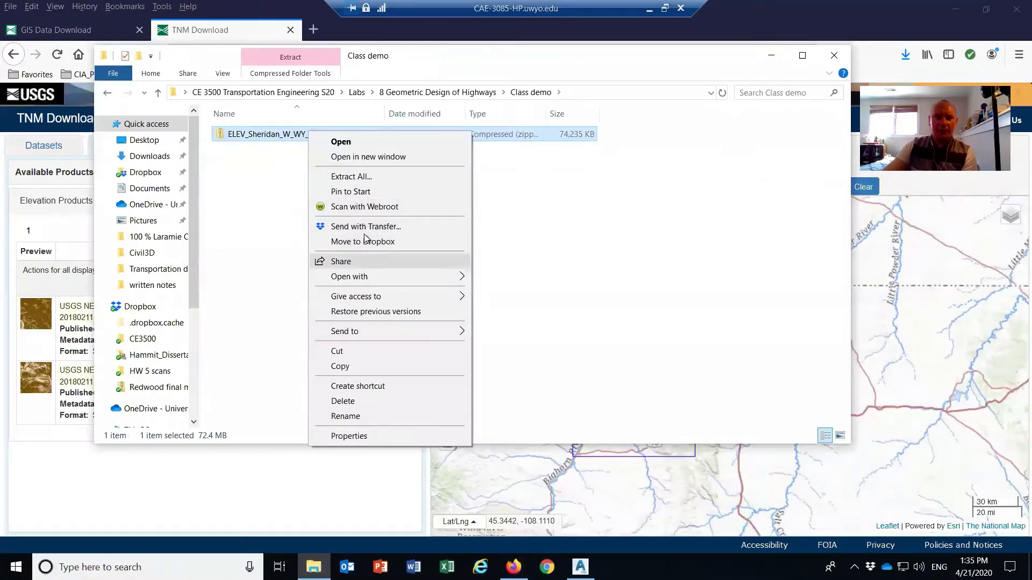
left_click(370, 178)
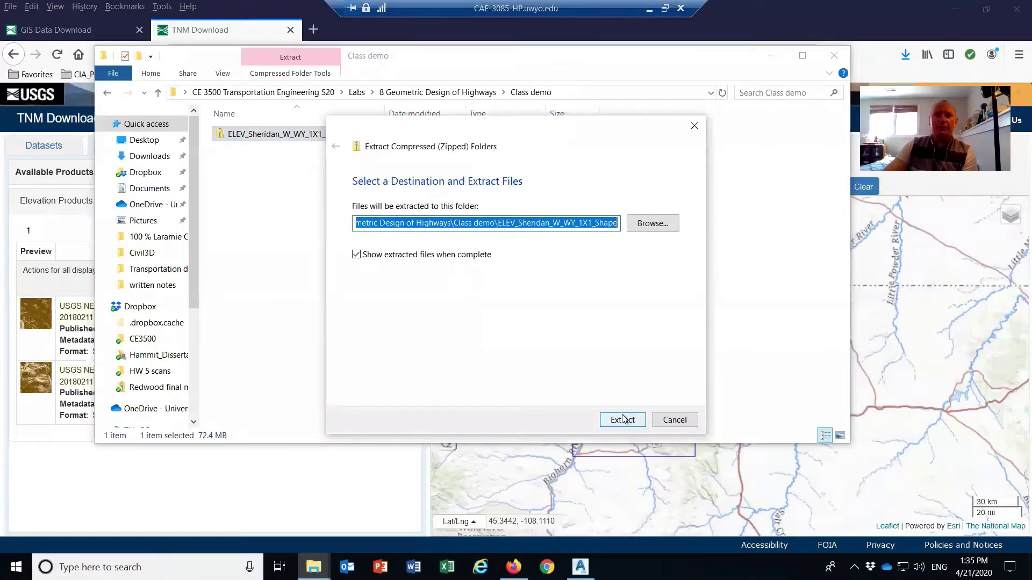
left_click(623, 420)
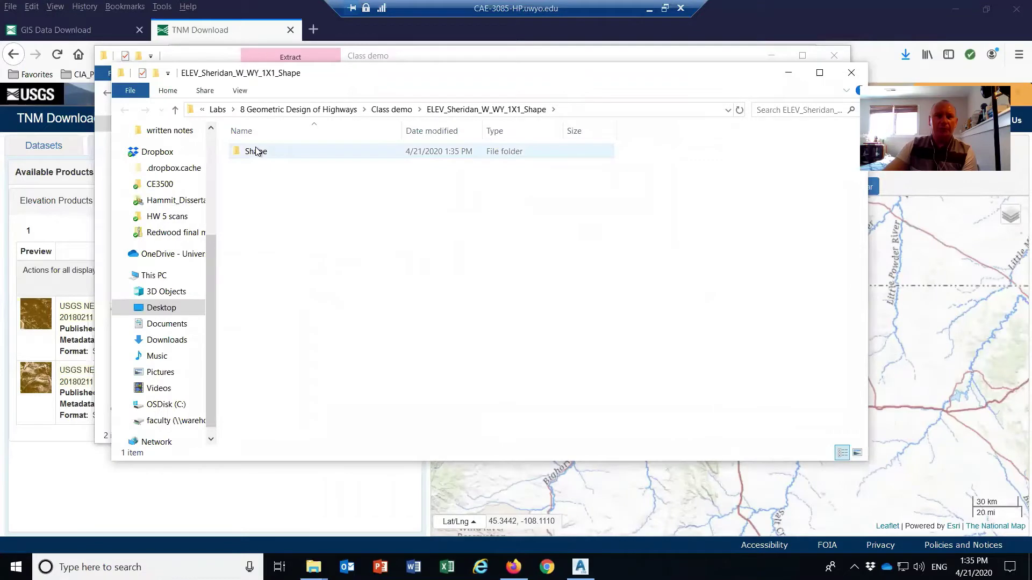
Step: Open the Shape folder of the extracted archive, select the Elev_Contour shape source file and widen the Type column to fit
double_click(258, 151)
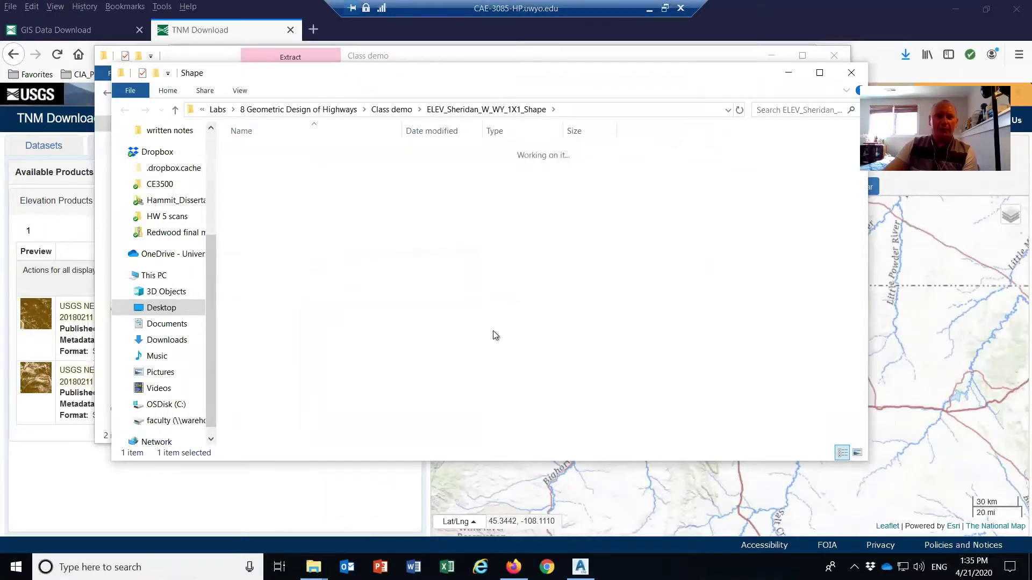
left_click(266, 195)
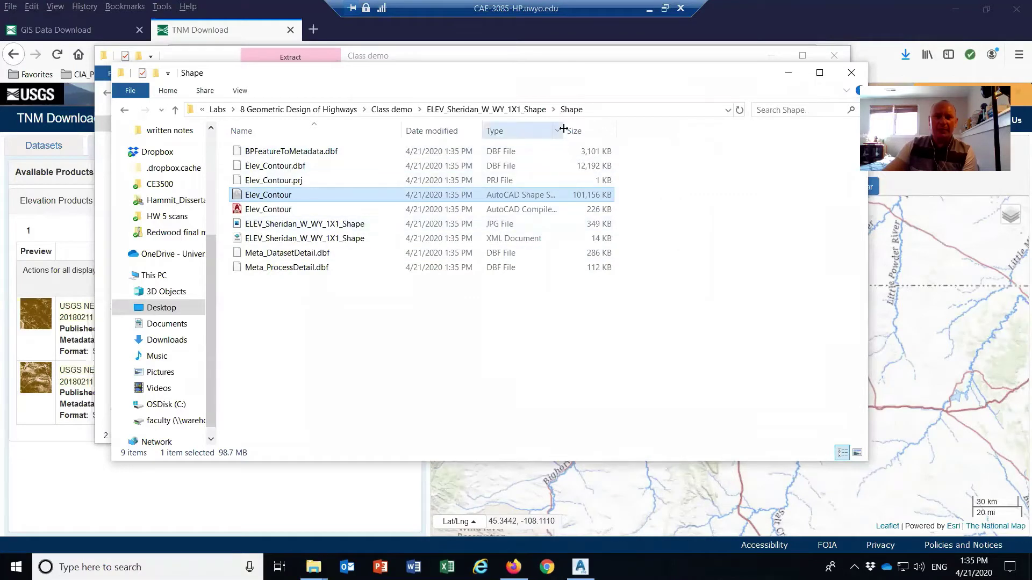
double_click(563, 129)
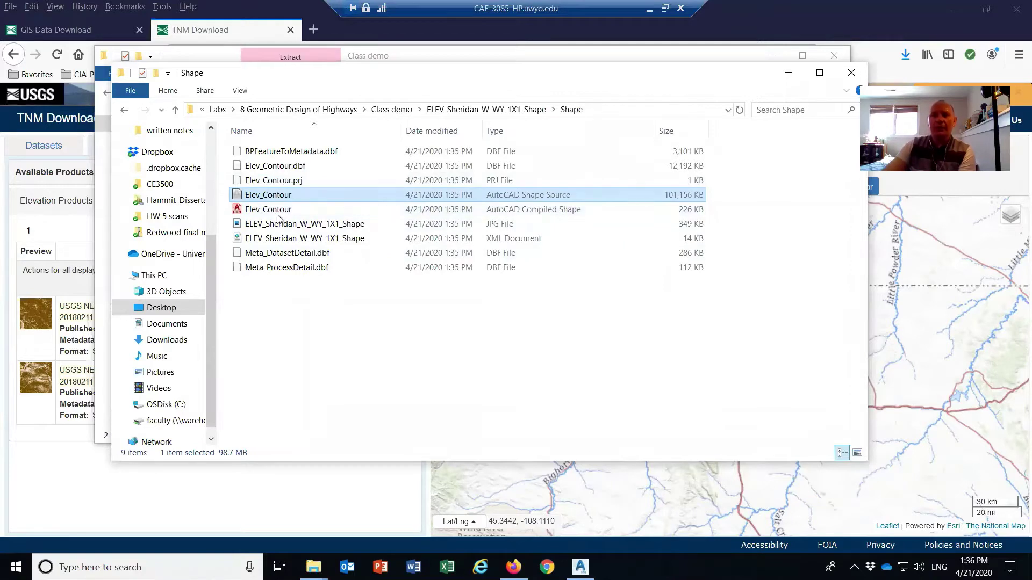
Step: Minimize the File Explorer and browser windows and switch to the empty Drawing1 in Civil 3D
left_click(788, 74)
left_click(832, 56)
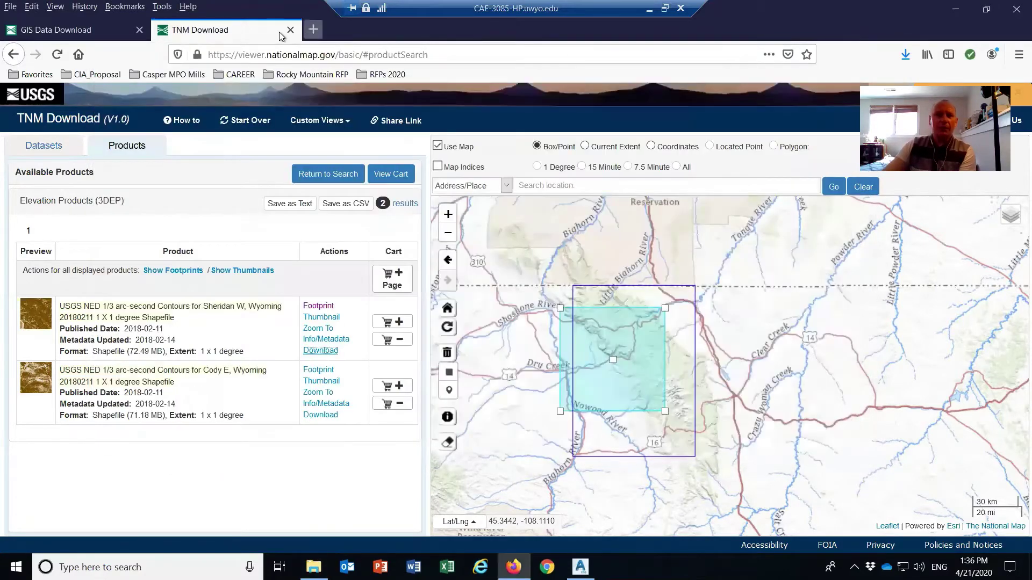
left_click(956, 8)
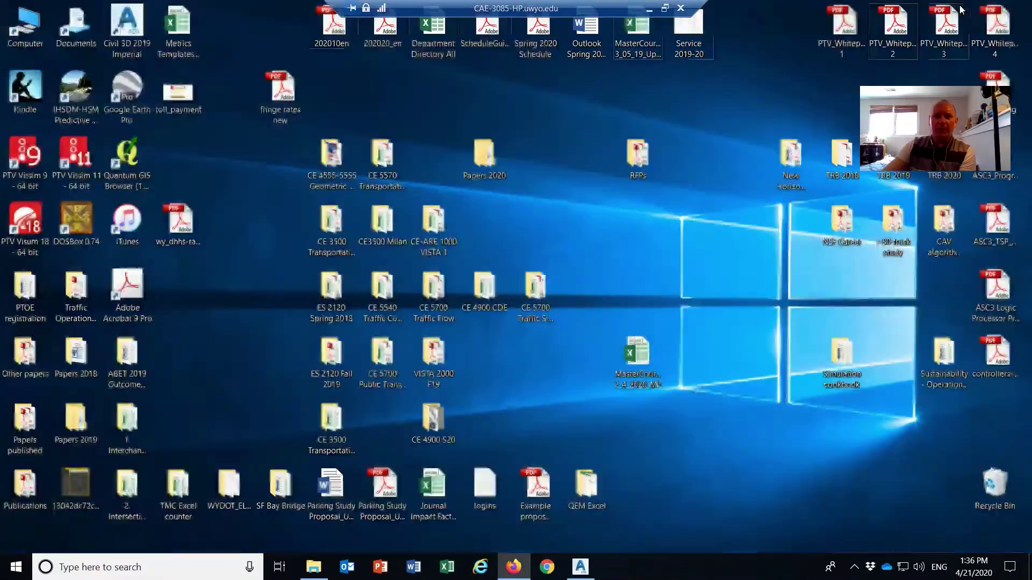
left_click(580, 567)
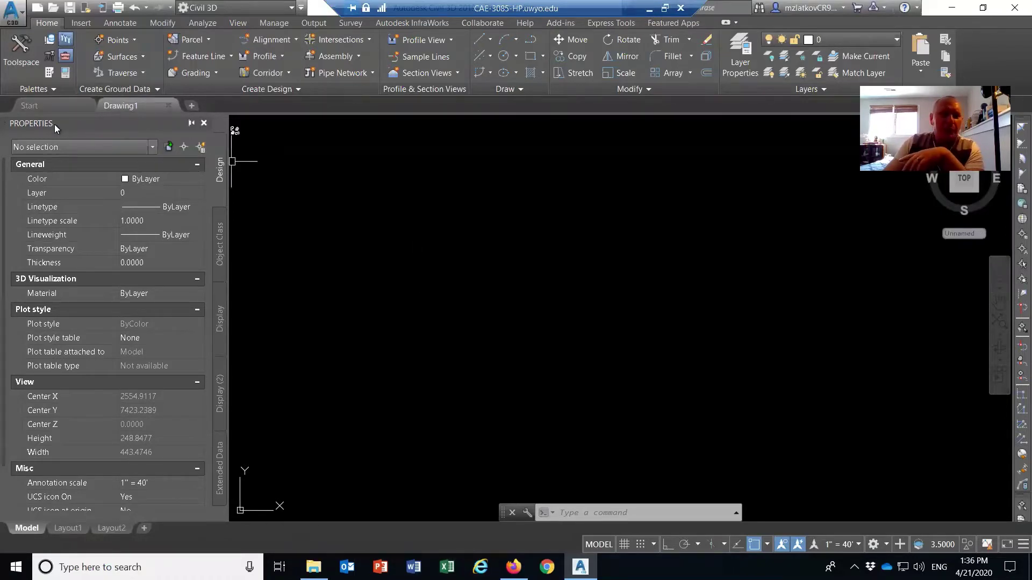
Step: Close the Properties palette, reopen it to show how it is turned on, and close it again
left_click(205, 122)
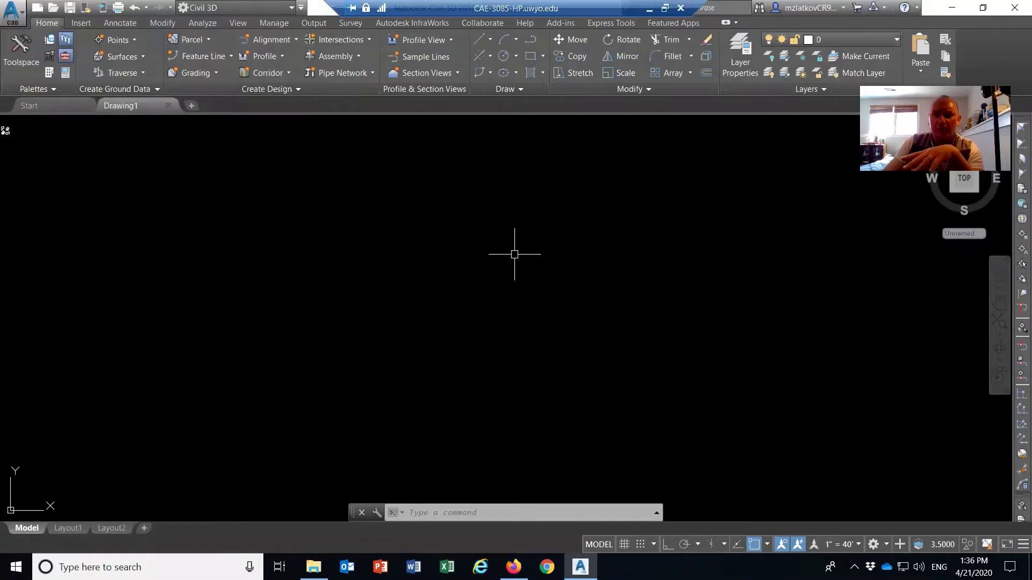
left_click(69, 75)
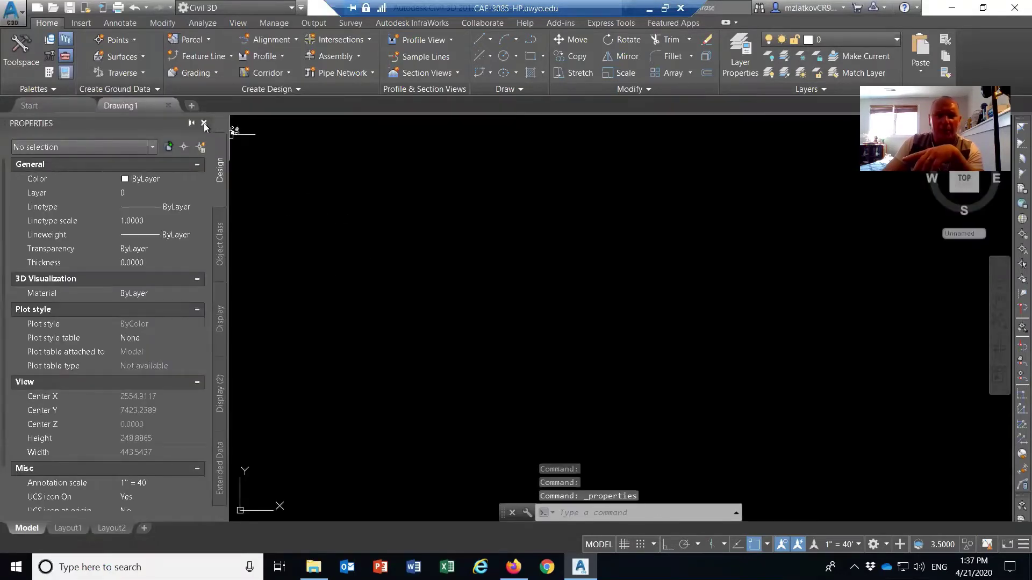
left_click(193, 123)
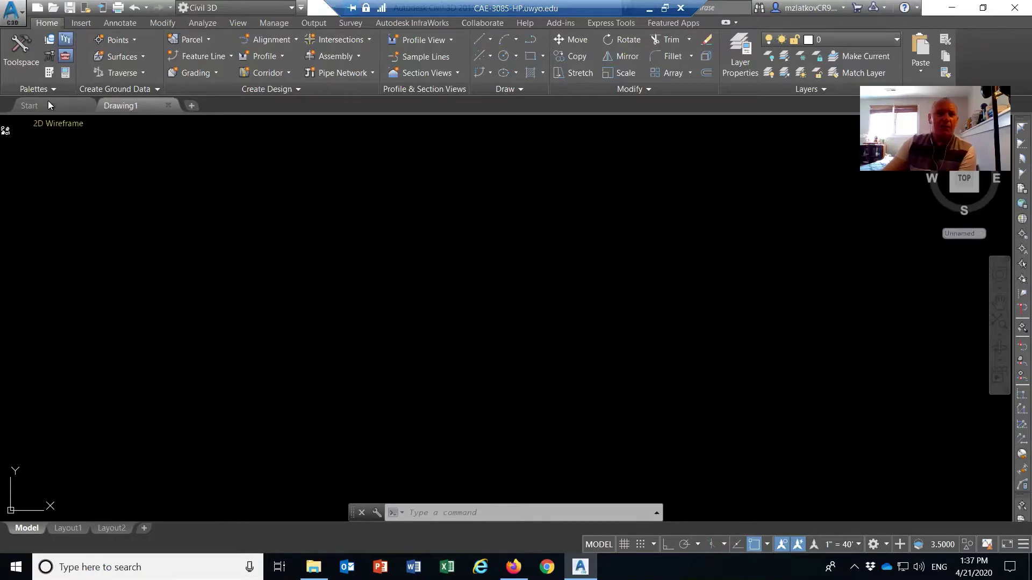
Step: Open the drawing settings and set the imperial to metric conversion to US Survey Foot (39.37 Inches per Meter)
left_click(11, 17)
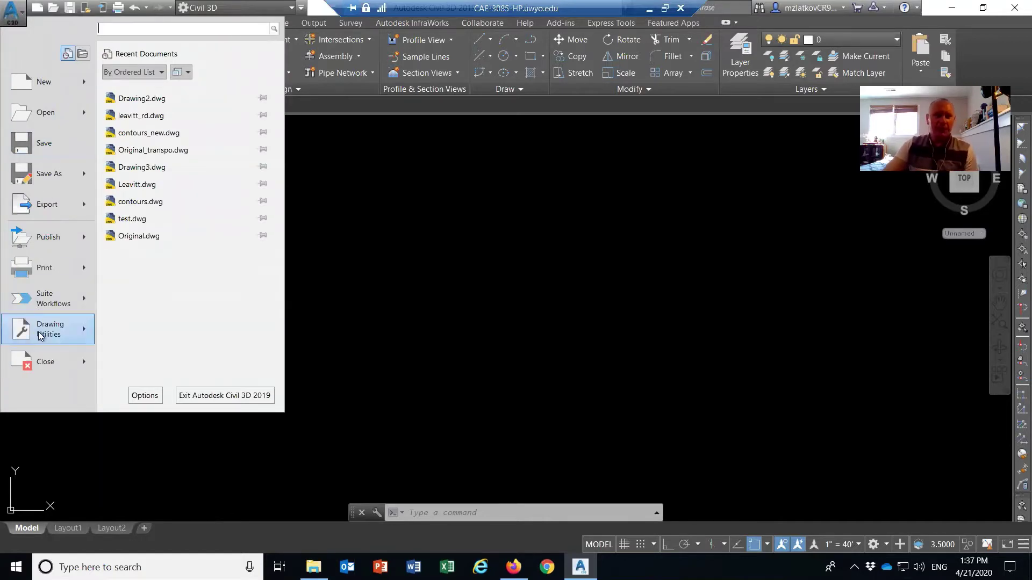
mouse_move(45, 334)
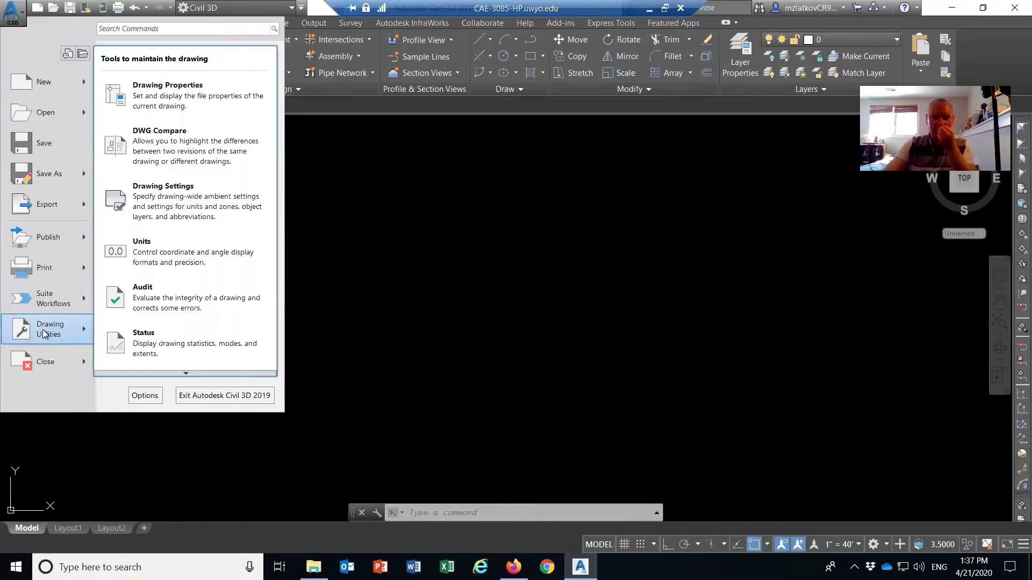
left_click(190, 204)
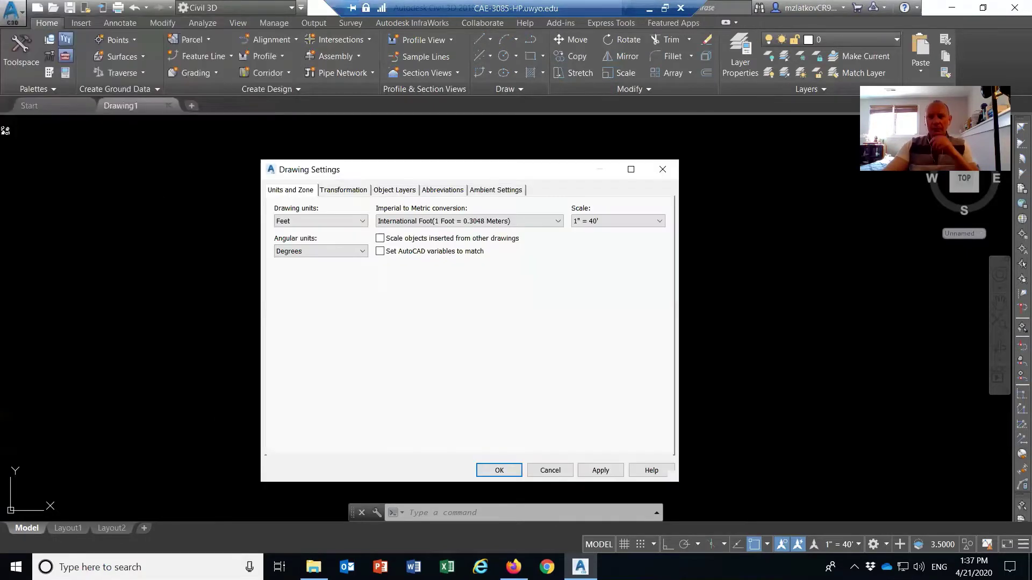
left_click_drag(524, 172, 540, 148)
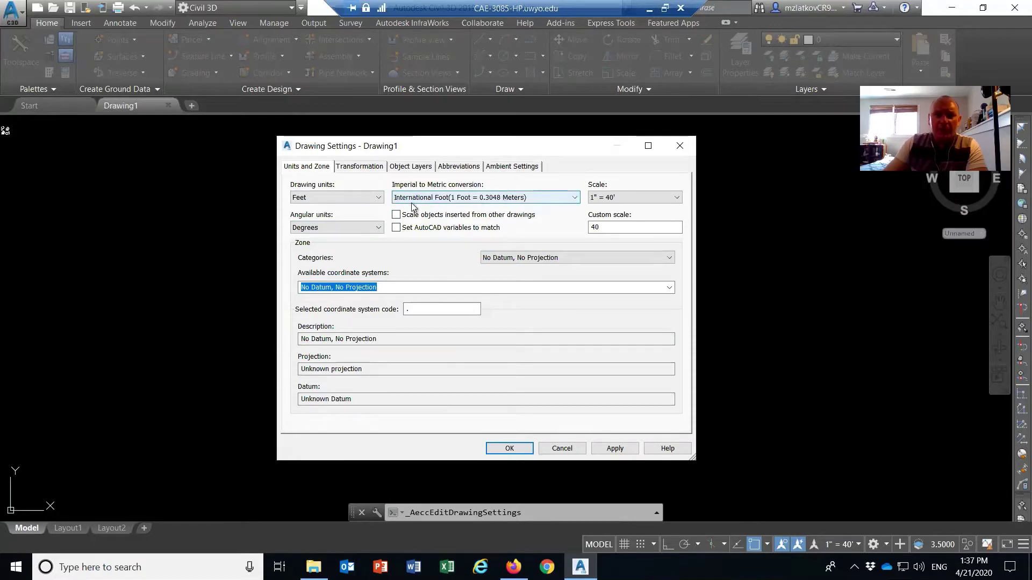
left_click(540, 202)
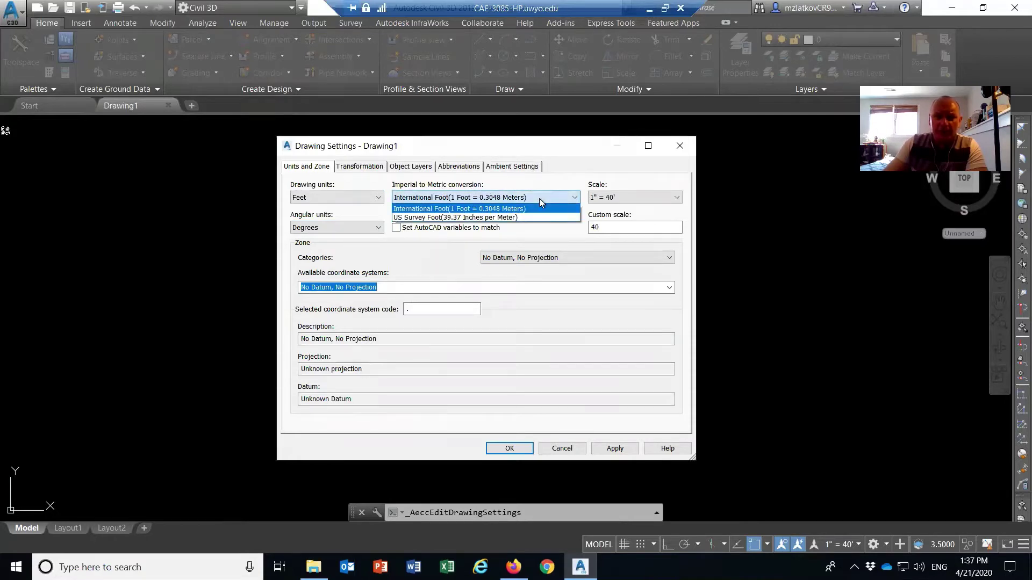
left_click(429, 218)
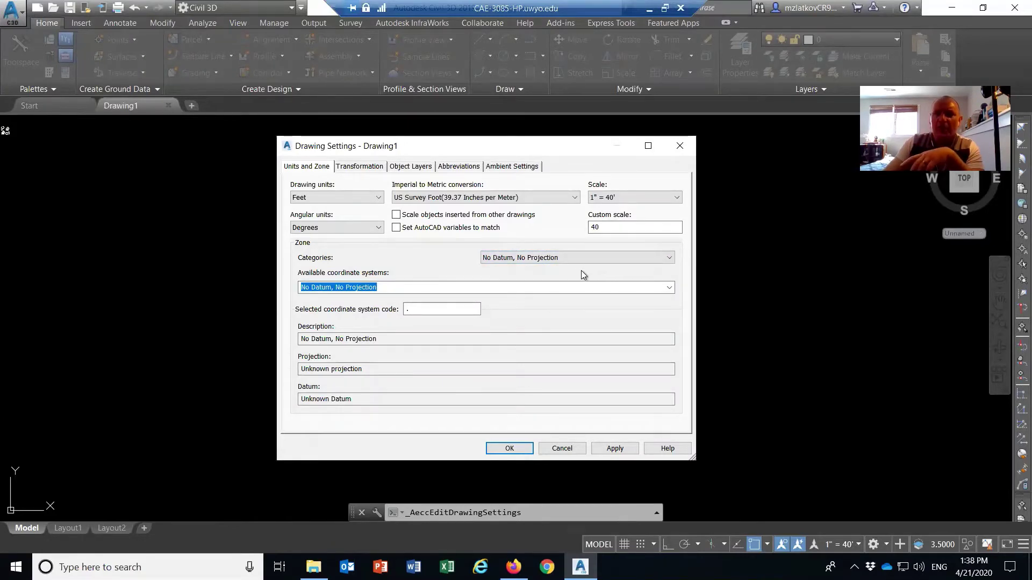
Step: Set the drawing's coordinate zone category to USA, Wyoming
left_click(670, 260)
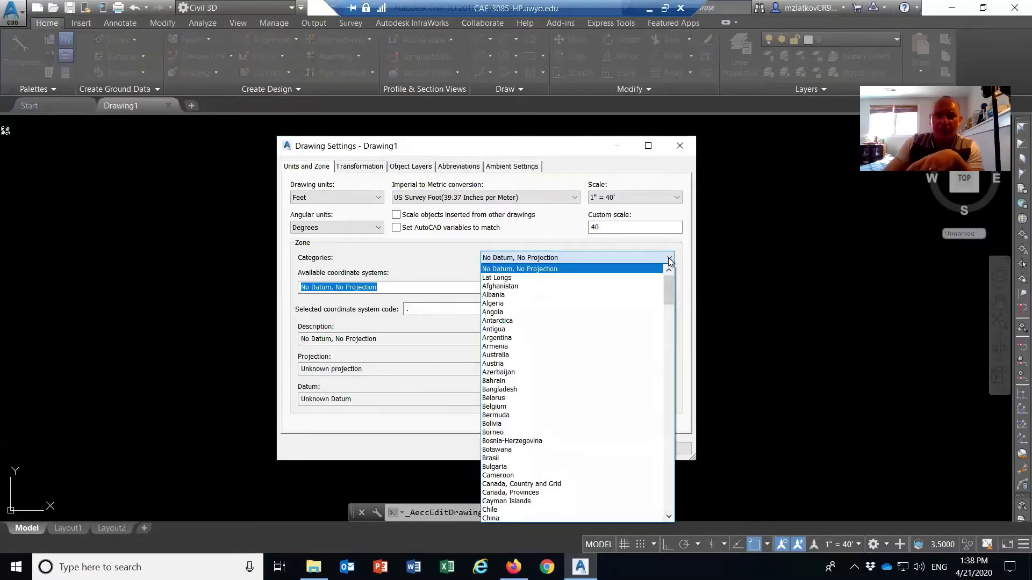
key("u")
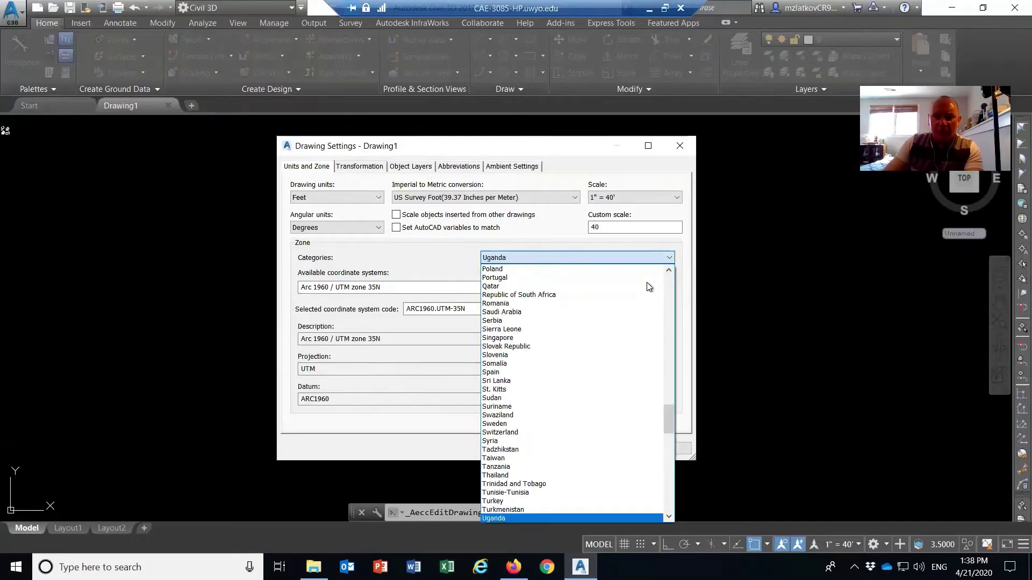
scroll(617, 365, "down", 6)
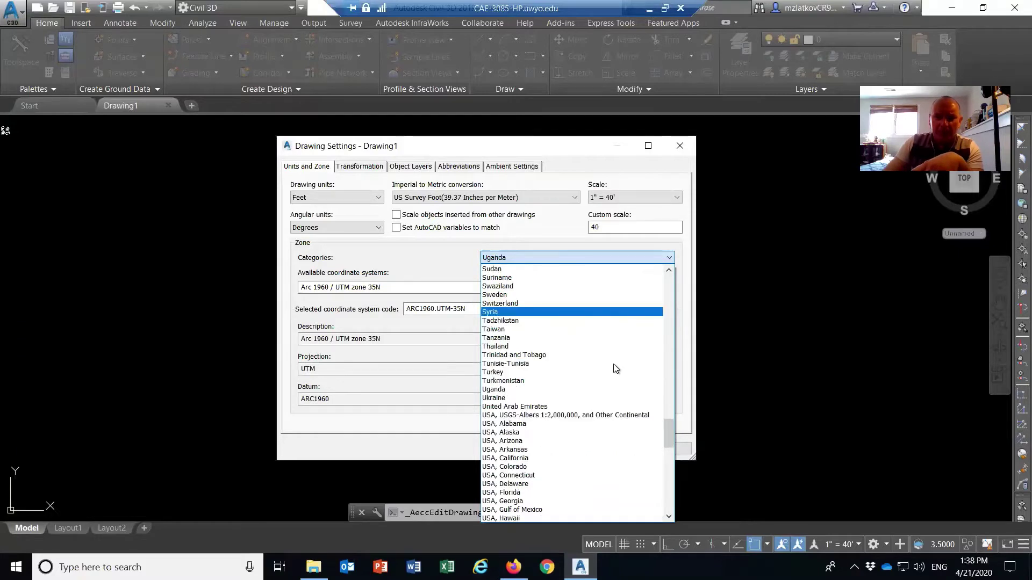
scroll(617, 369, "down", 1)
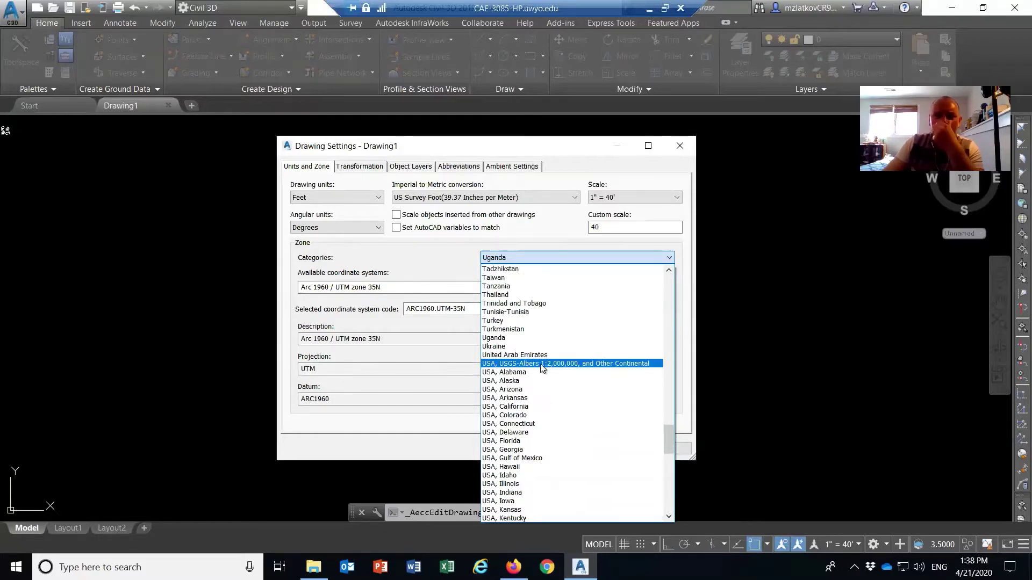
scroll(529, 373, "down", 1)
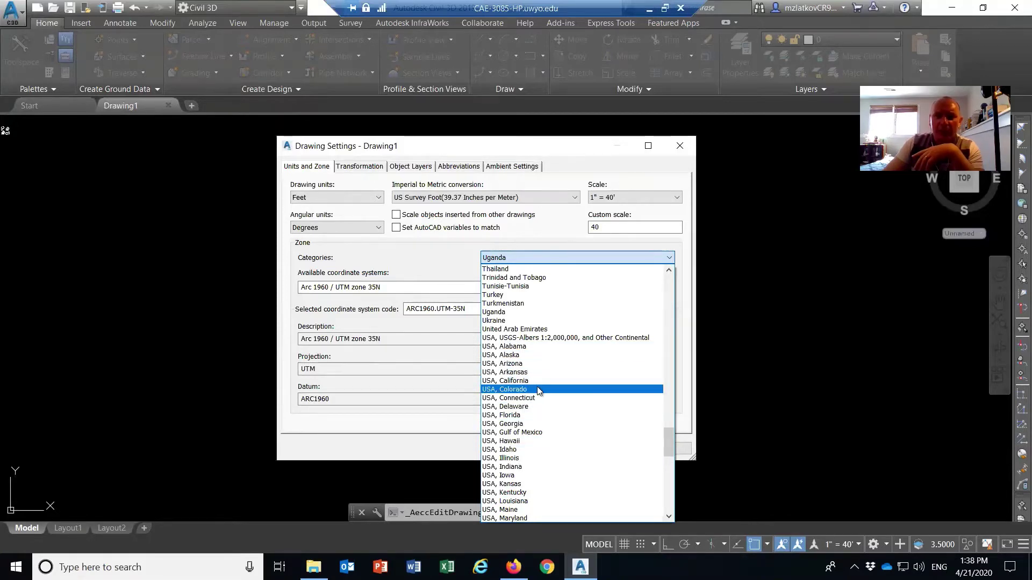
scroll(552, 370, "down", 2)
scroll(550, 367, "down", 6)
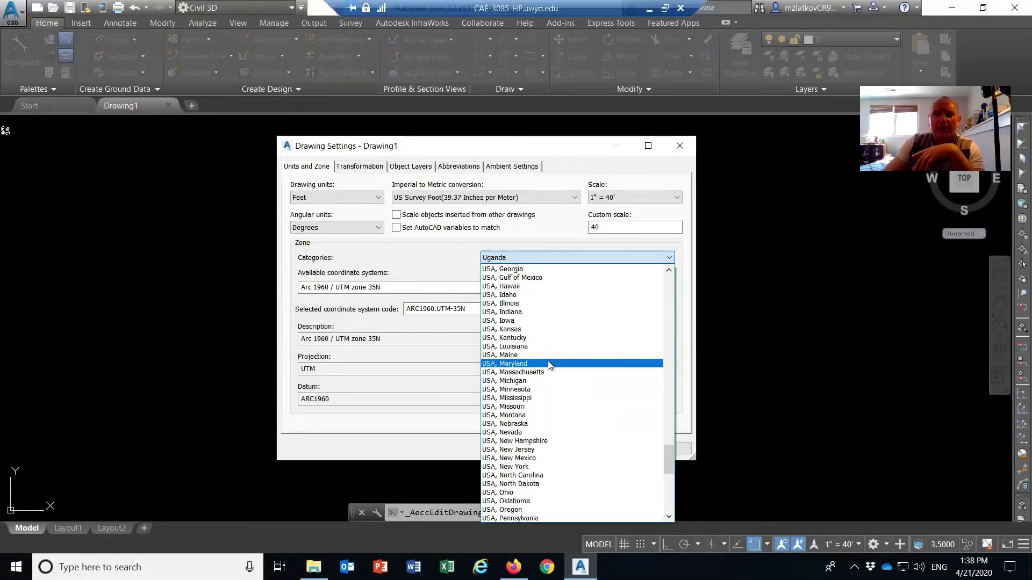
scroll(548, 366, "down", 7)
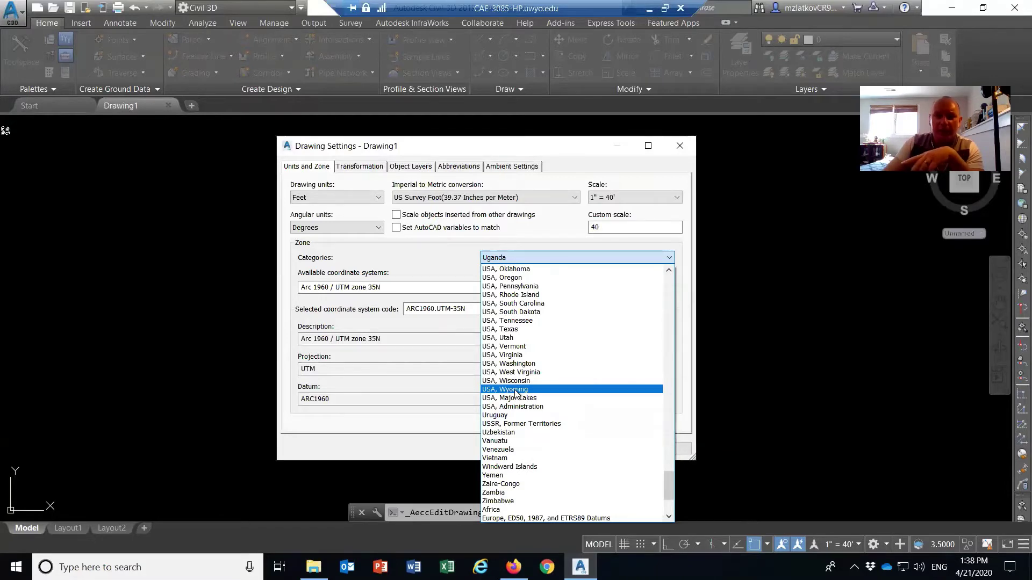
left_click(516, 389)
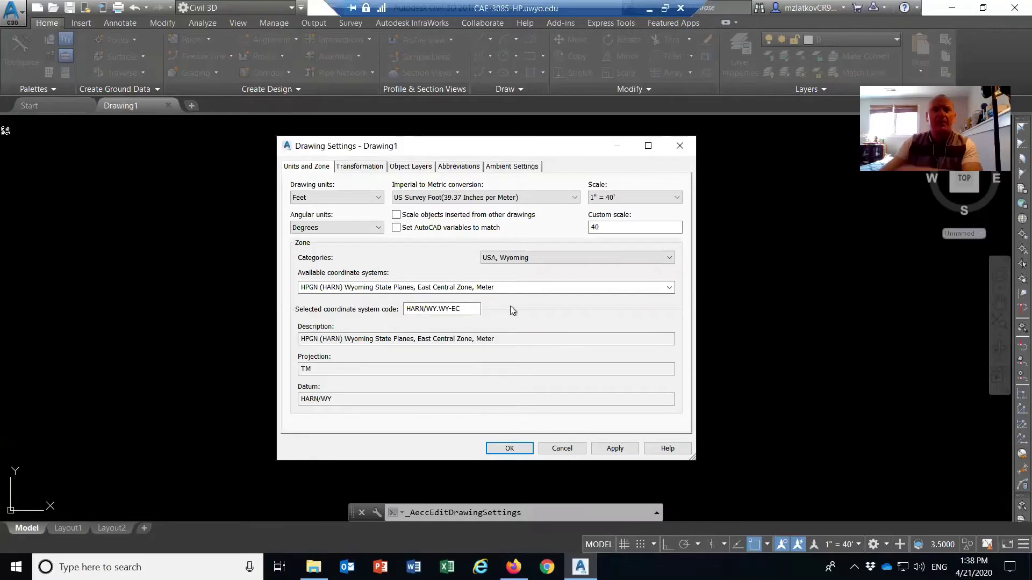
Step: Assign the NAD83 Wyoming State Planes, West Central Zone, US Foot coordinate system and accept the drawing settings
left_click(668, 289)
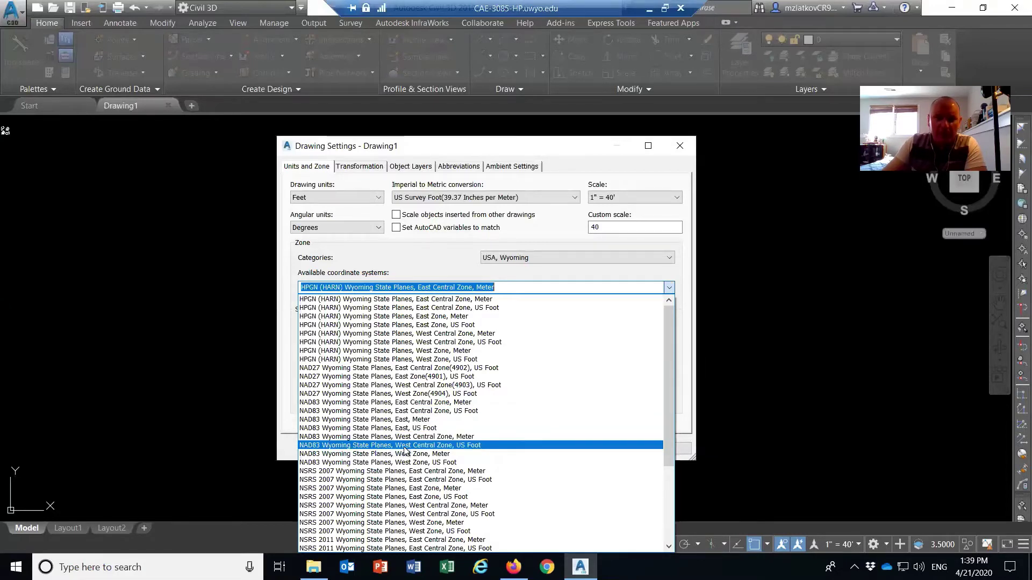
left_click(480, 446)
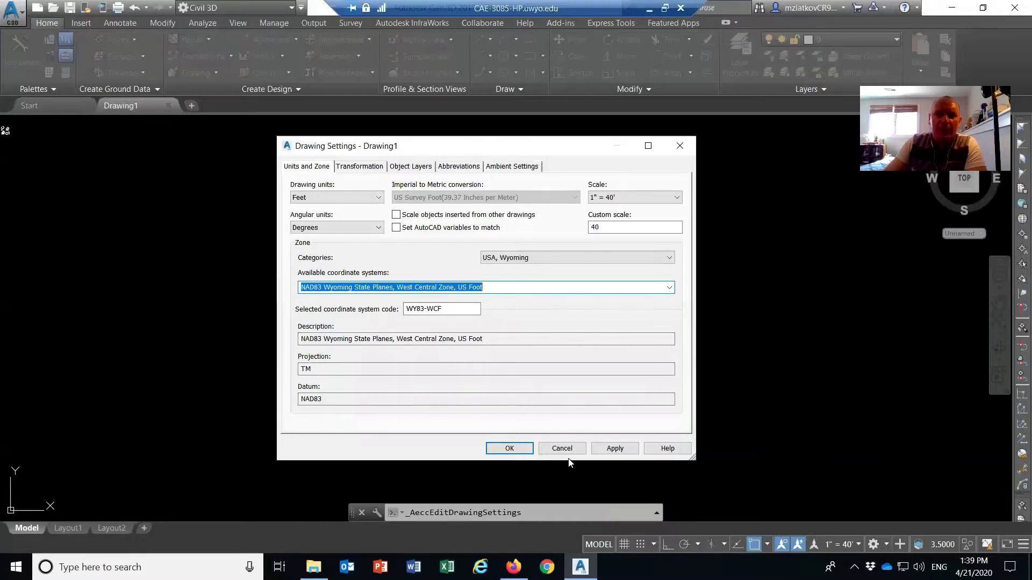
left_click(509, 448)
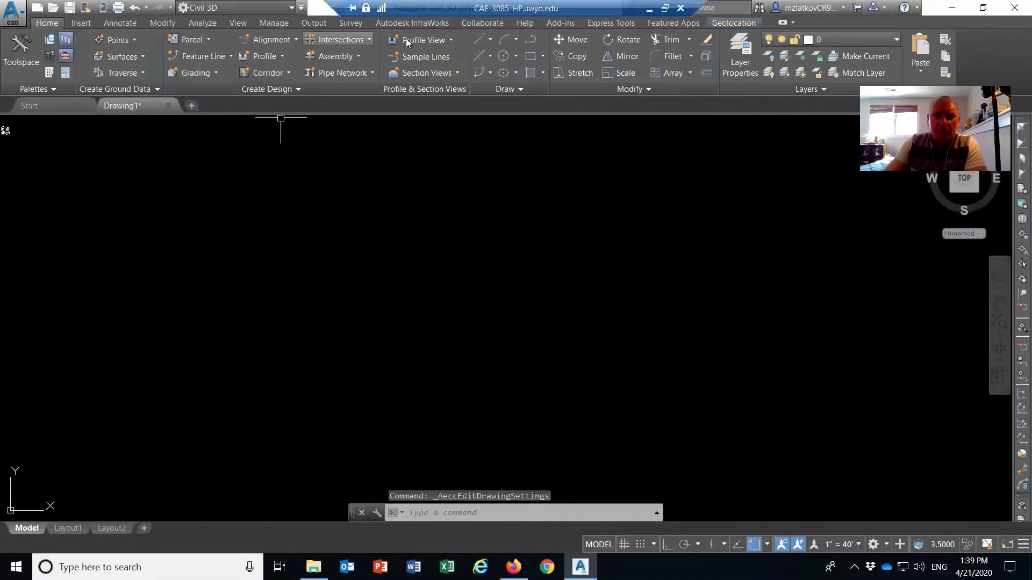
Step: Review the online map display options for geolocation without changing them, and return to the Home tools
left_click(733, 21)
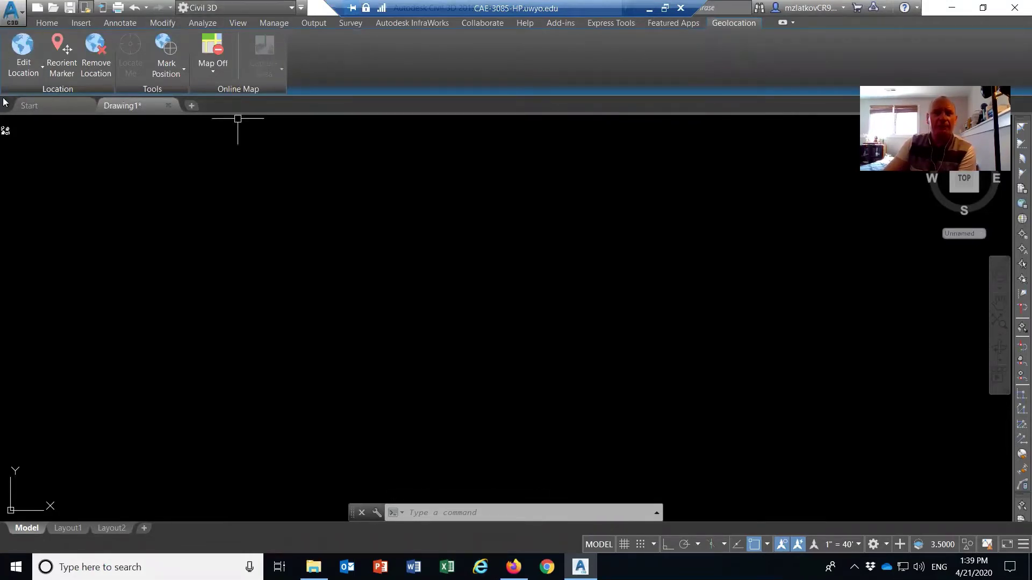
left_click(220, 76)
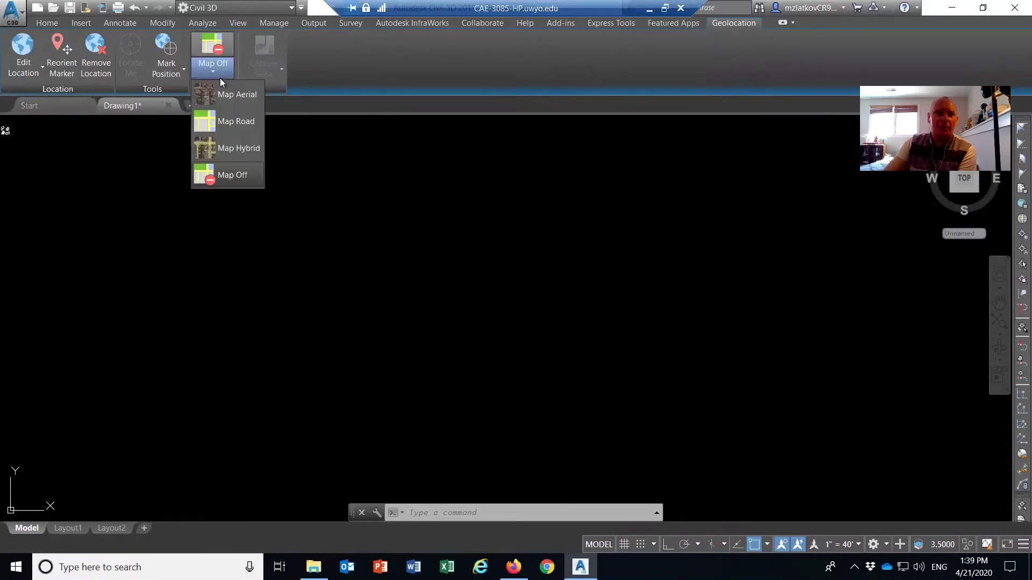
left_click(220, 79)
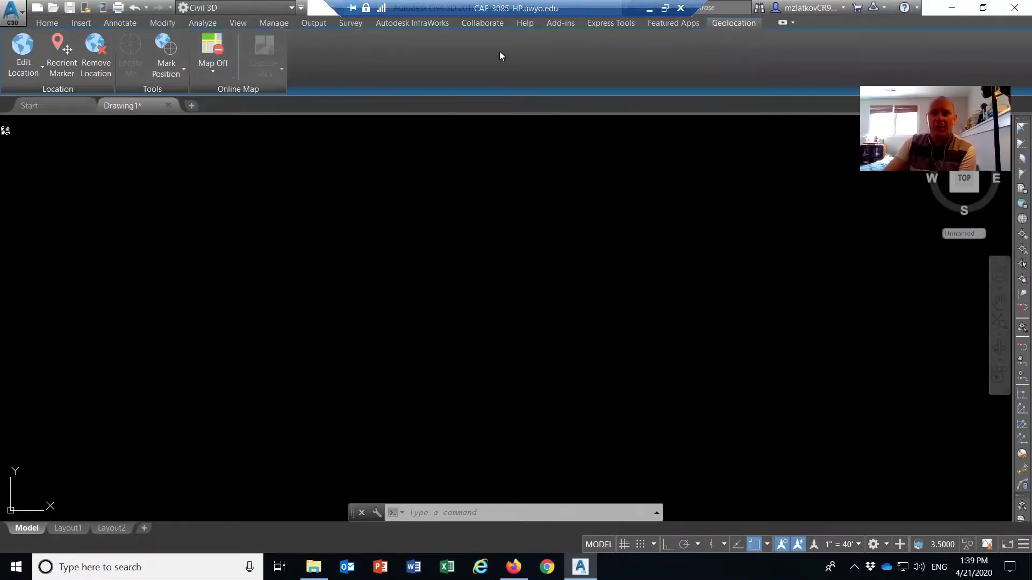
left_click(45, 23)
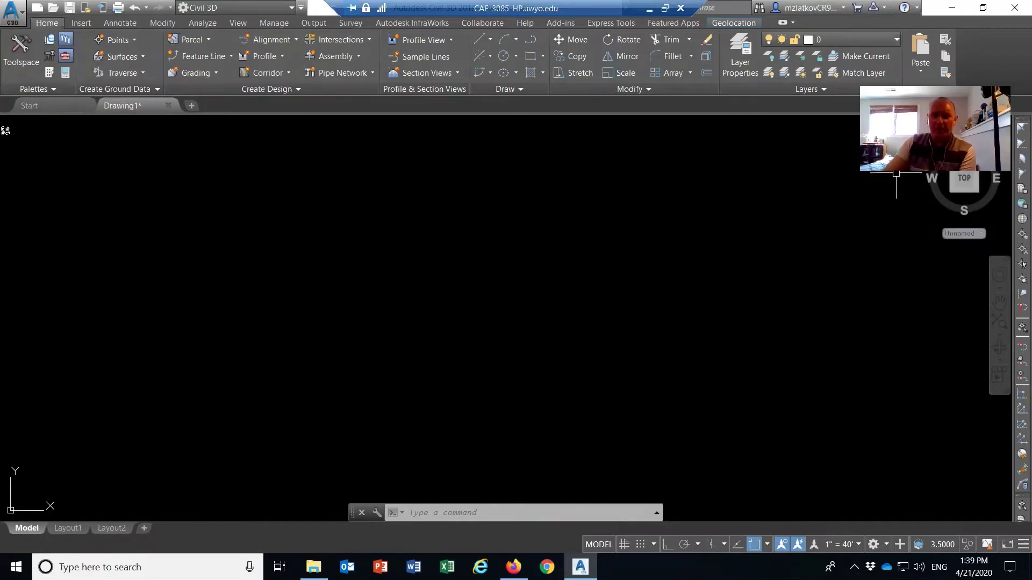
Step: Minimize Civil 3D, switch to Firefox and open the bookmarked NGS Coordinate Conversion and Transformation Tool (NCAT) in a new tab
left_click(953, 8)
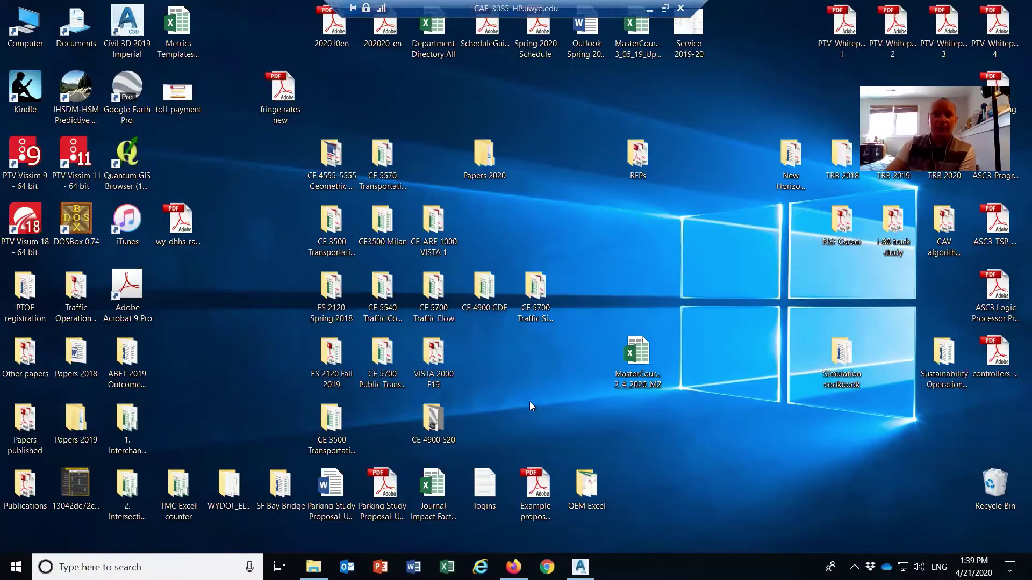
left_click(513, 567)
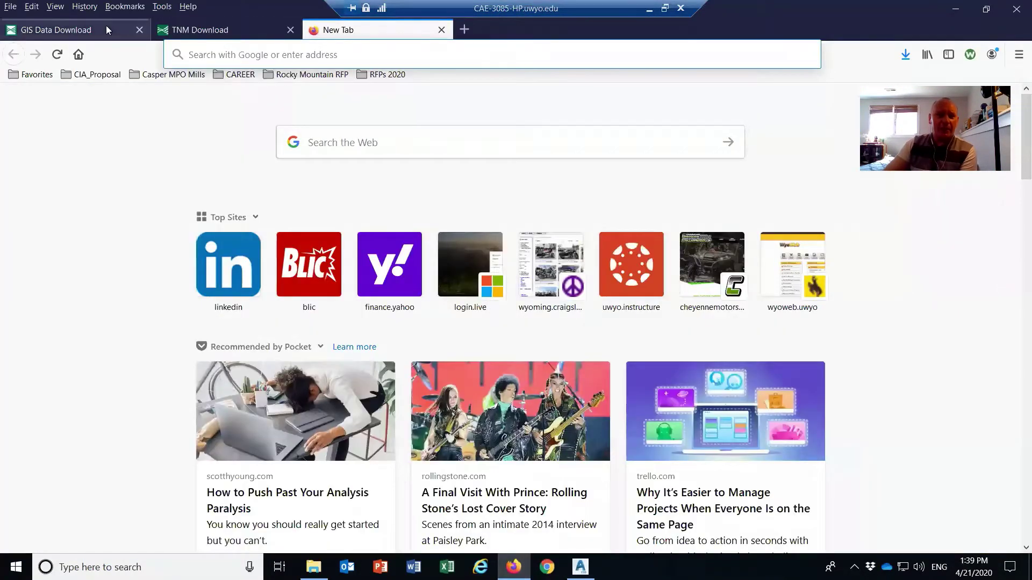
left_click(124, 7)
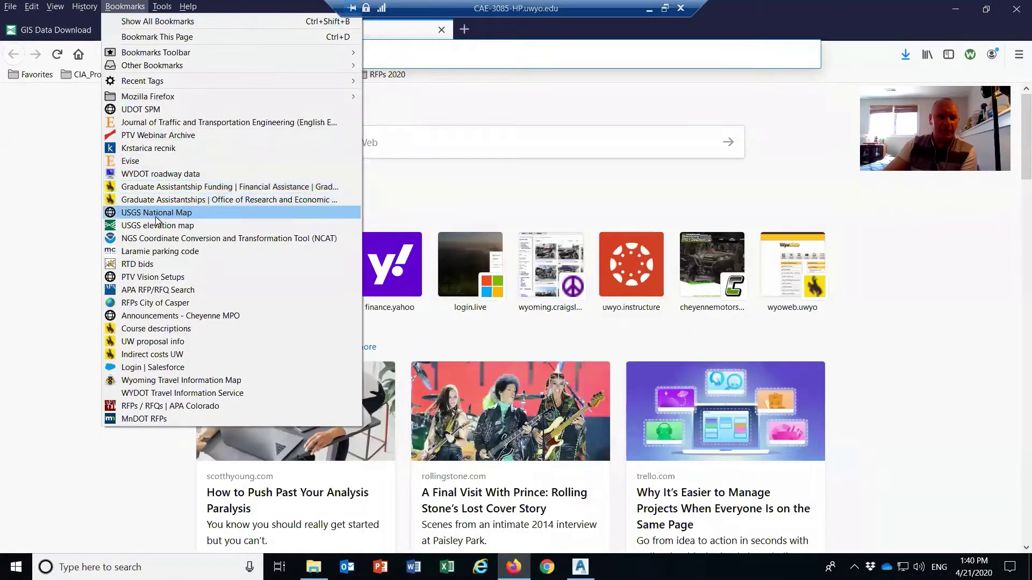
left_click(157, 238)
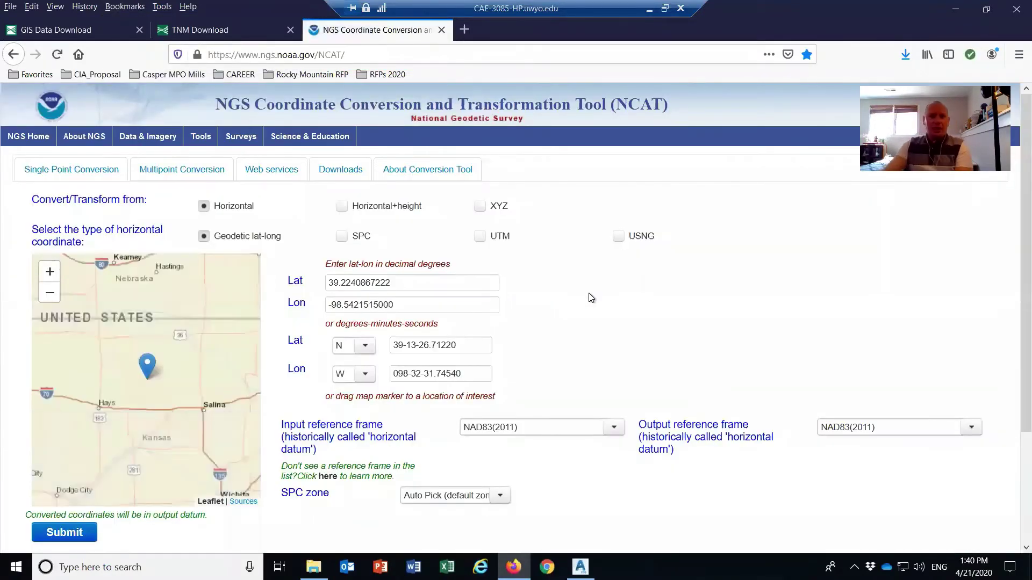
Step: Search Google in a new tab for "latitude longitude to nad83"
left_click(465, 30)
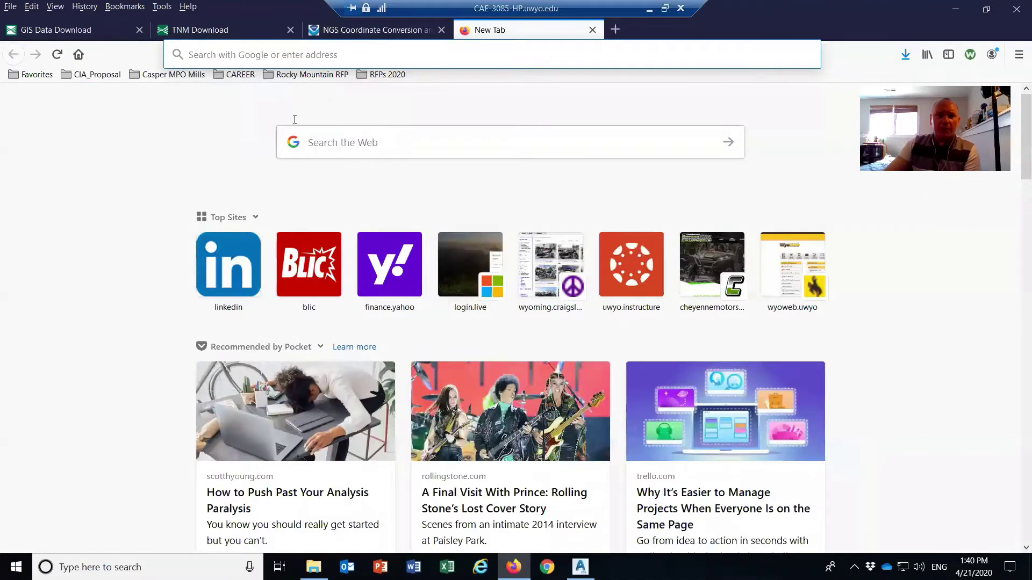
left_click(78, 54)
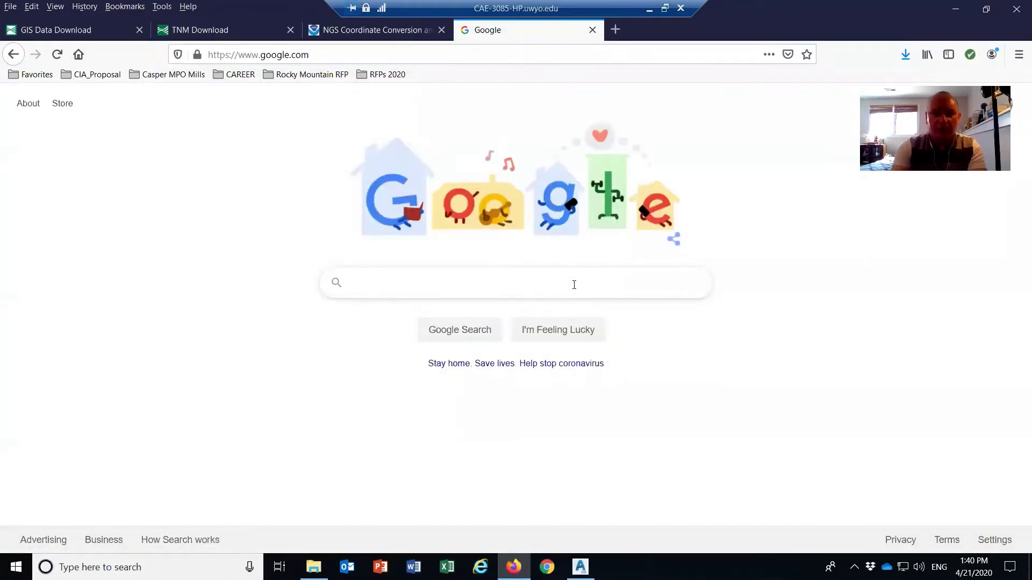
type("nad83")
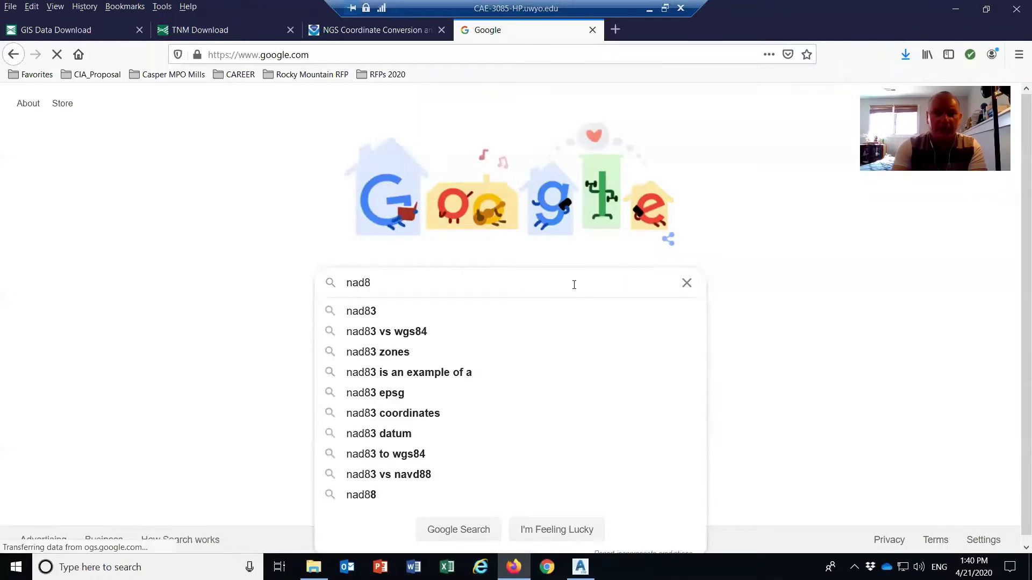
key("BackSpace")
key("BackSpace")
key("BackSpace")
key("BackSpace")
key("BackSpace")
type("lat lon to nad")
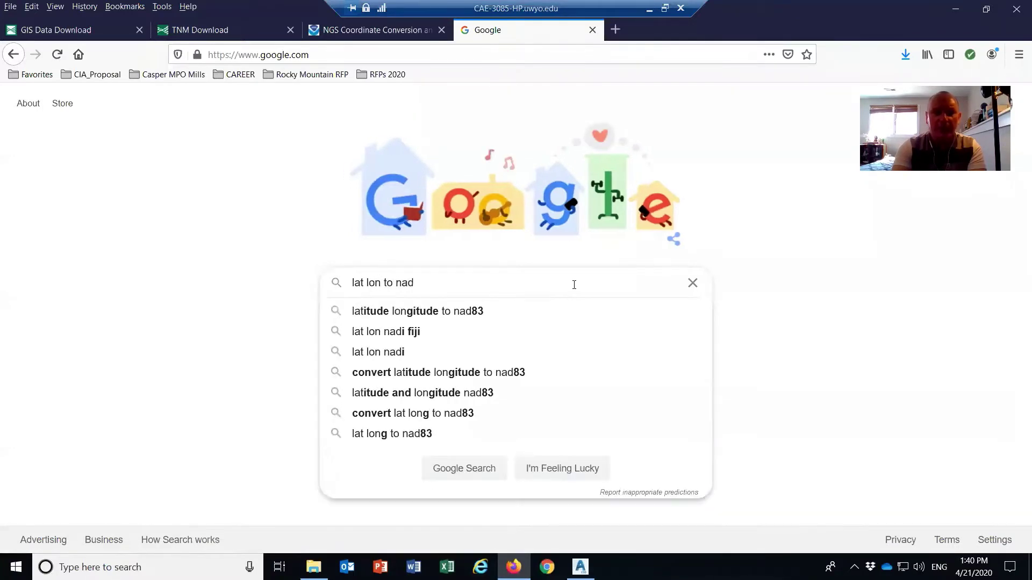
type("83")
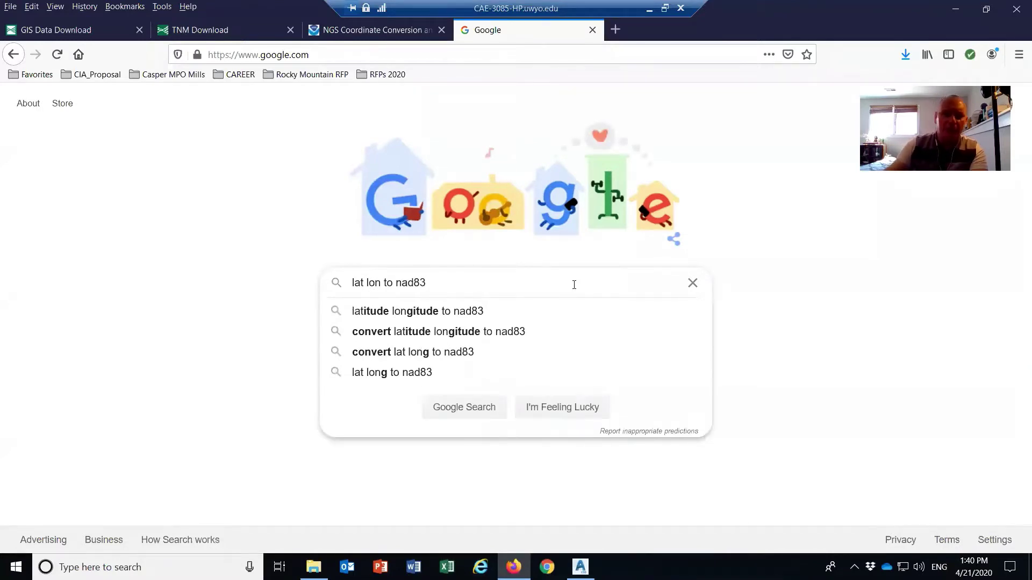
left_click(476, 315)
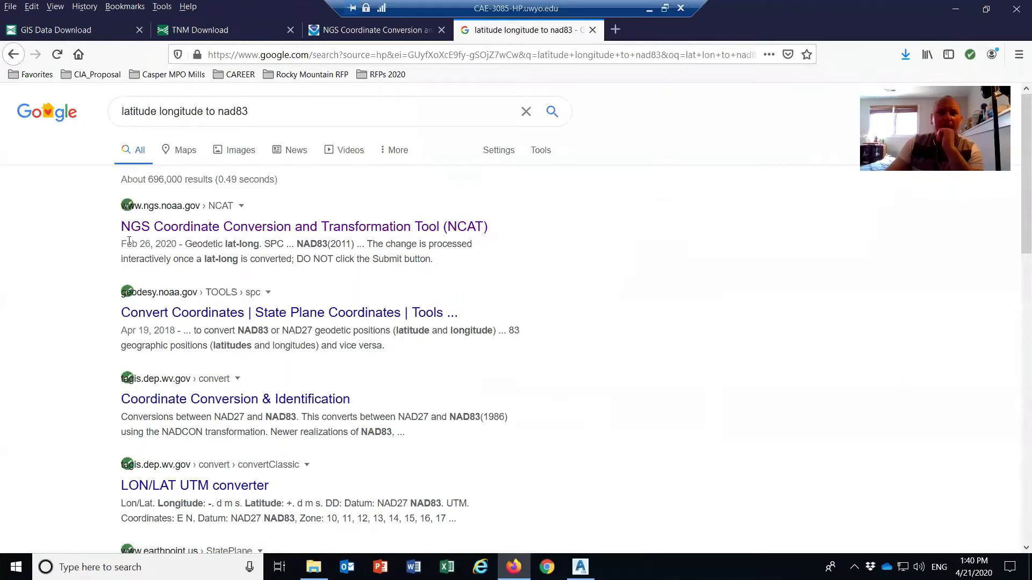
Step: Open the NGS Coordinate Conversion and Transformation Tool (NCAT) search result and close the duplicate NCAT tab
left_click(138, 227)
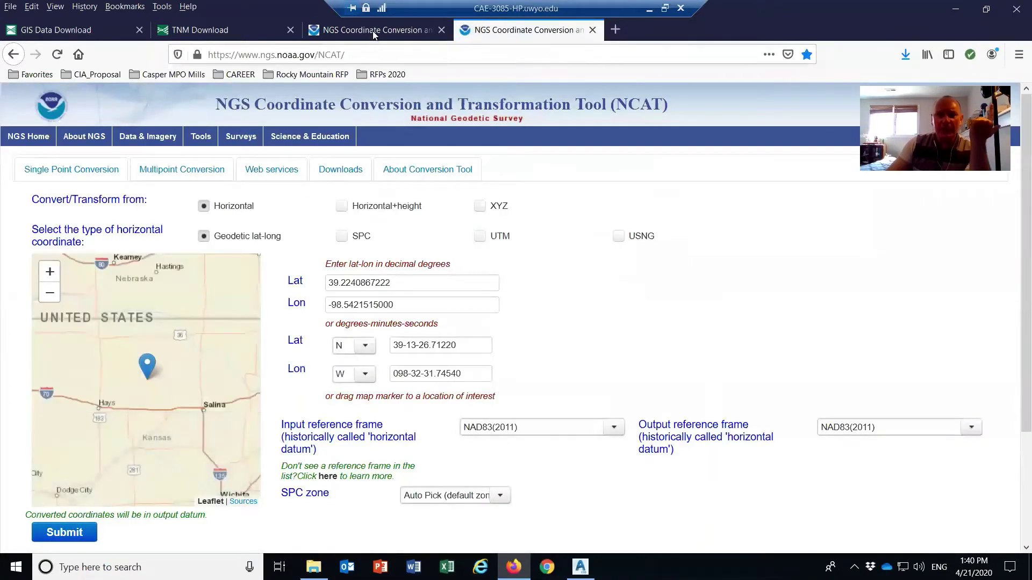
left_click(373, 32)
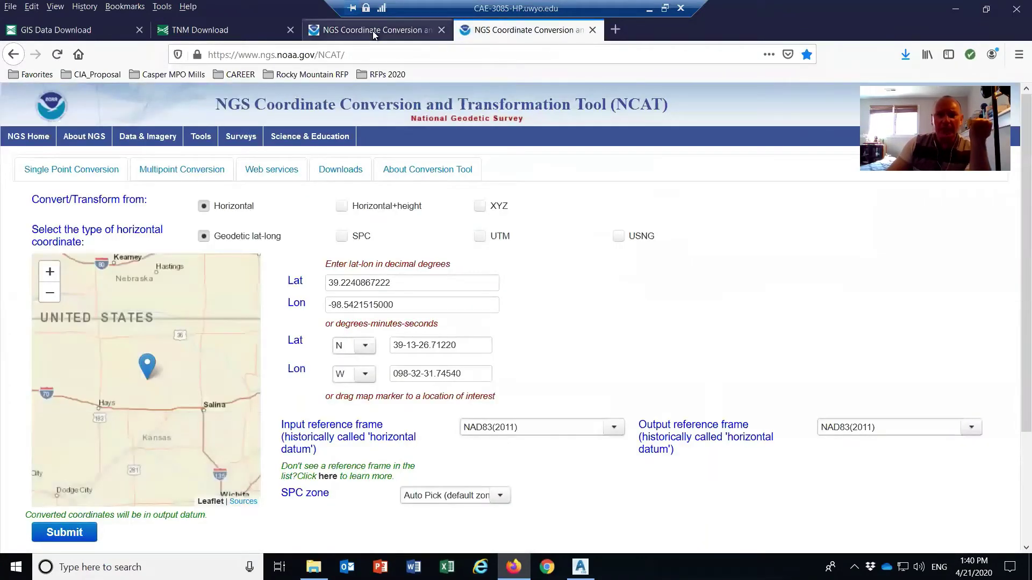
left_click(440, 32)
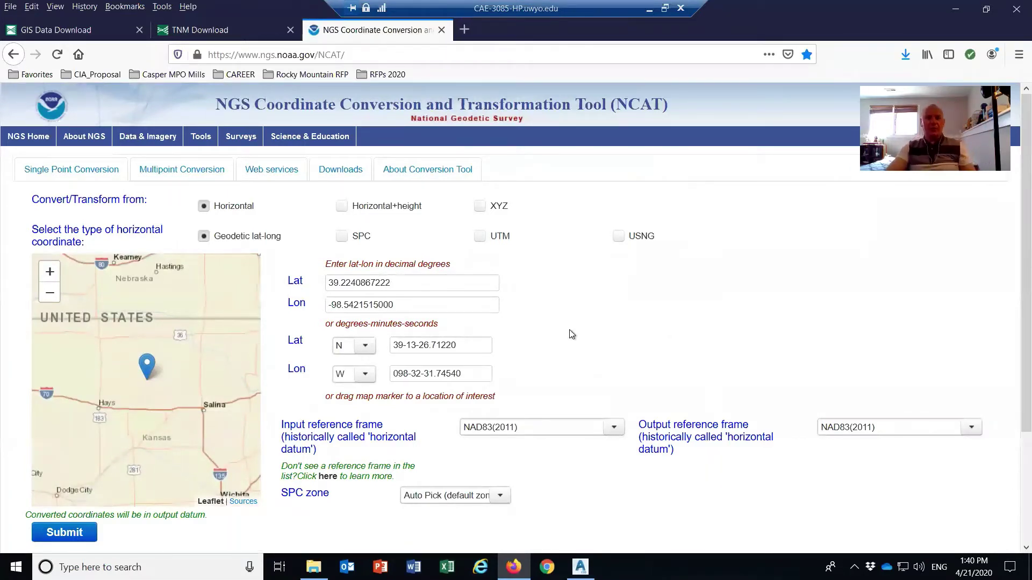
Step: Review the decimal-degree latitude and longitude fields and the input reference frame options, keeping NAD83(2011)
scroll(571, 334, "down", 1)
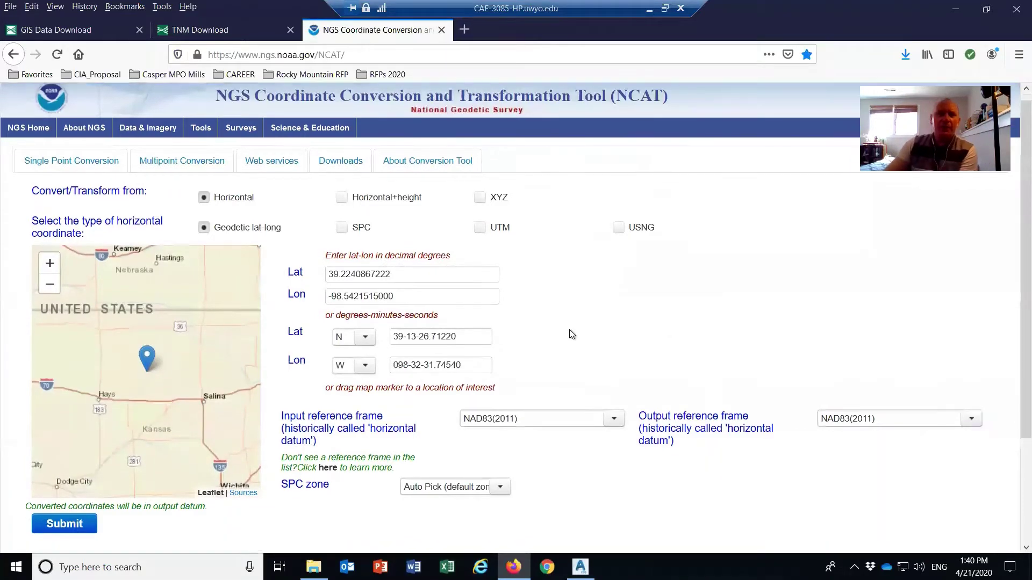
scroll(571, 334, "down", 2)
left_click_drag(395, 235, 328, 213)
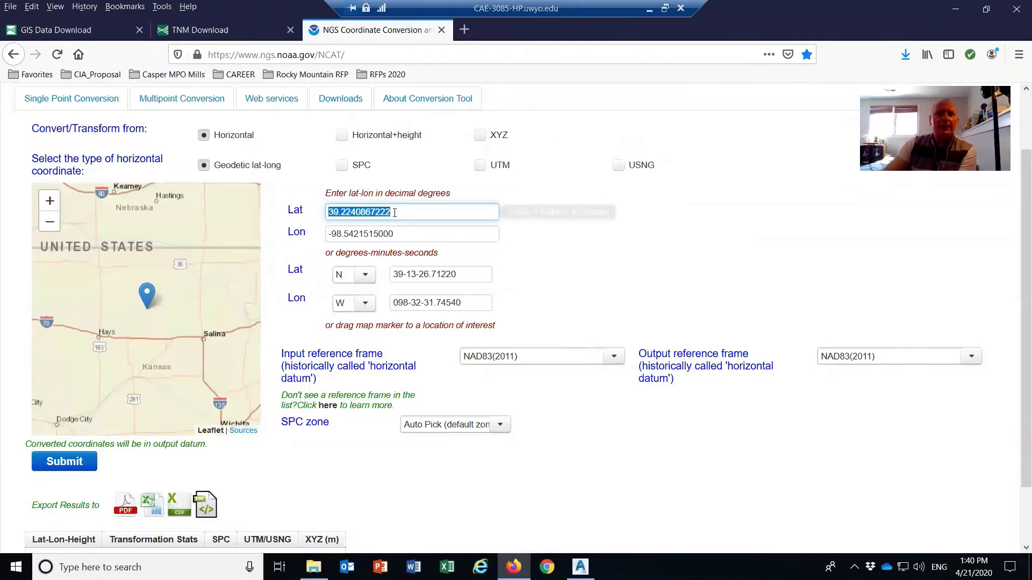
left_click(395, 236)
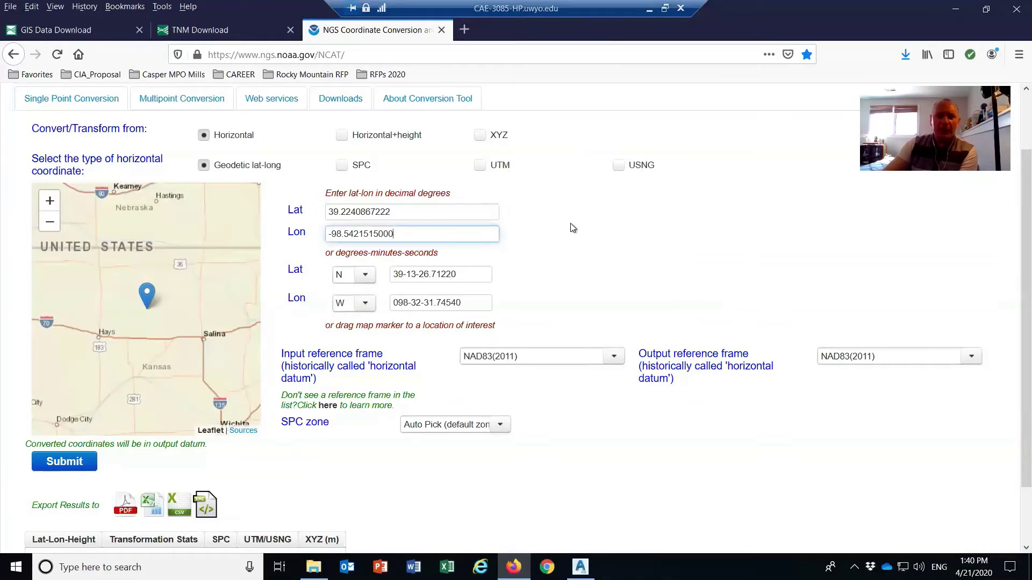
scroll(566, 218, "down", 3)
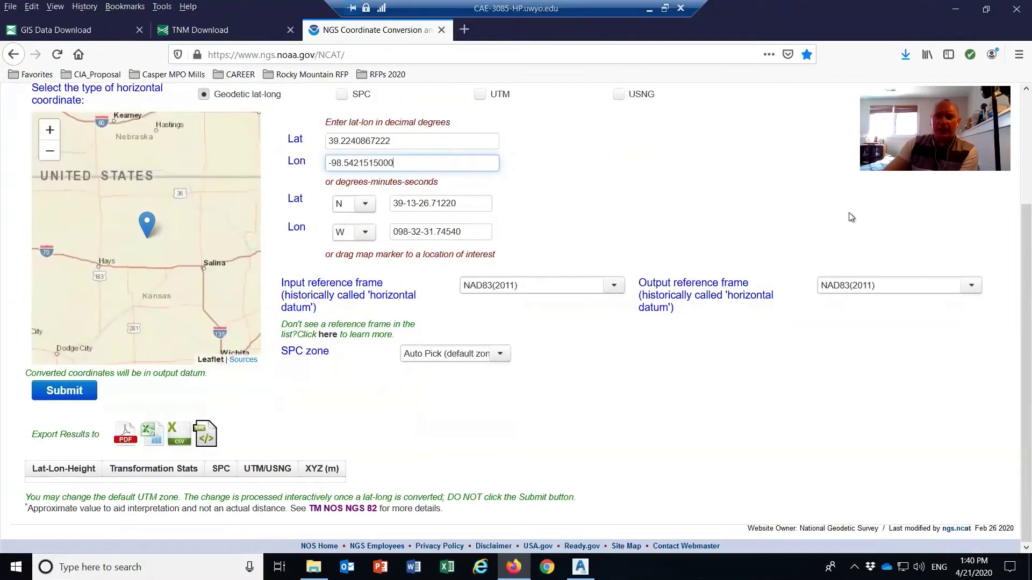
left_click(612, 286)
left_click(613, 286)
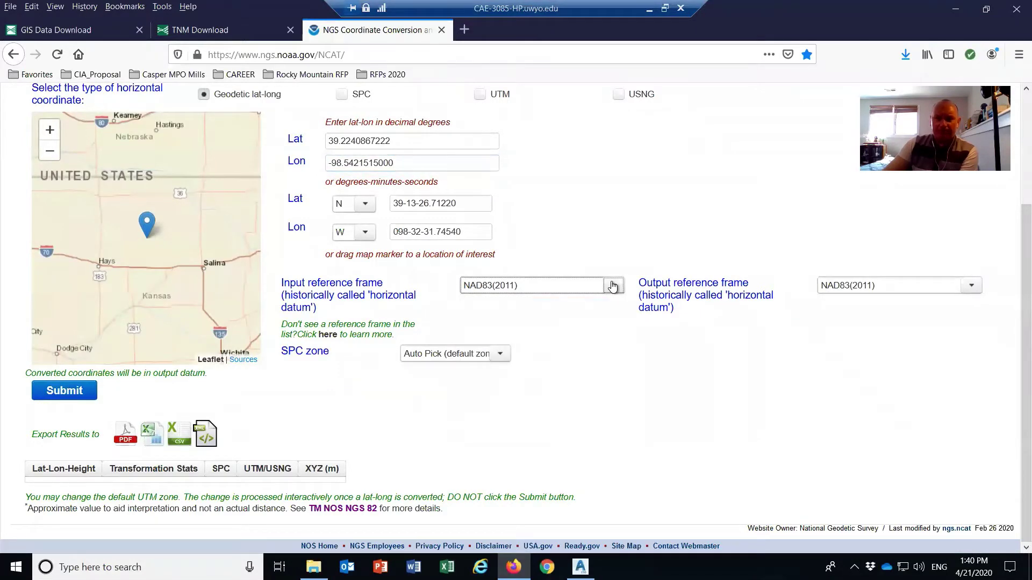
left_click(614, 289)
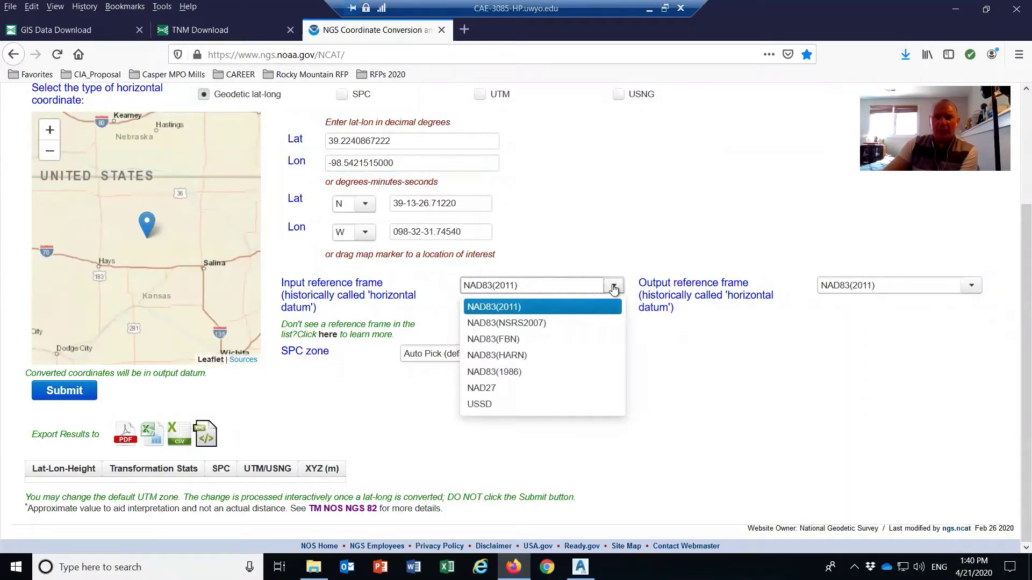
left_click(614, 289)
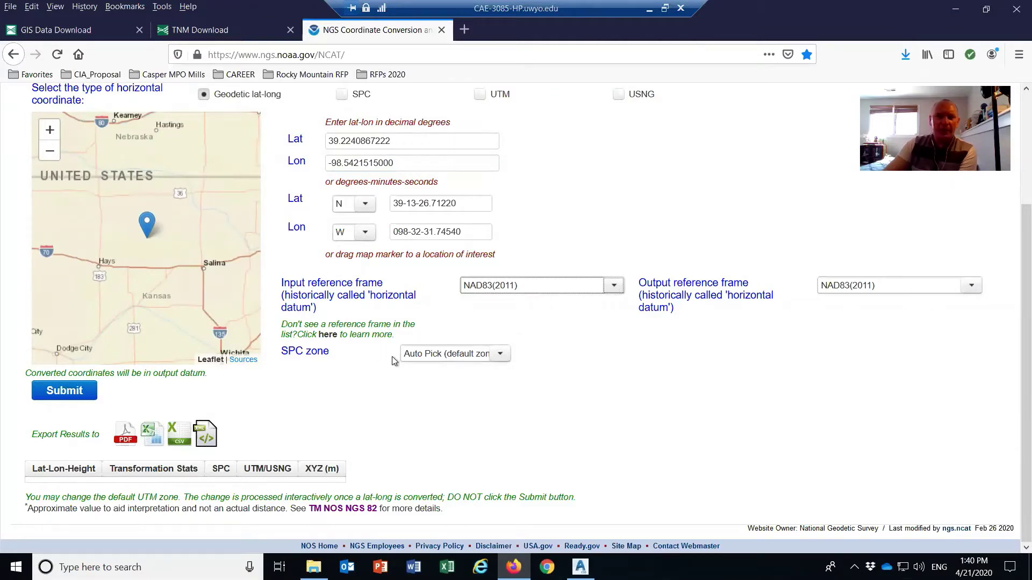
Step: Set the SPC zone to WYWC-4903, the Wyoming West Central zone
left_click(498, 354)
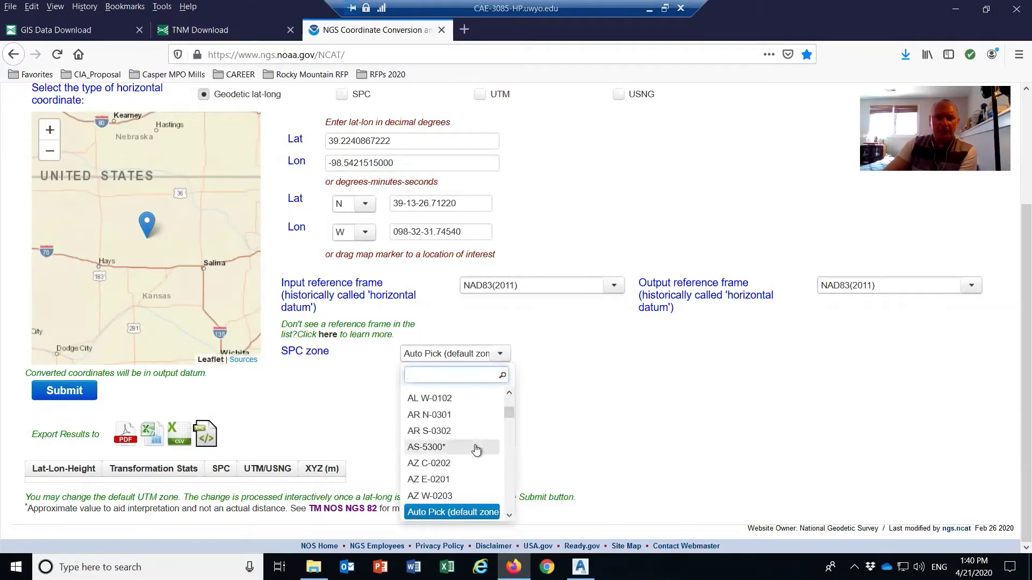
scroll(506, 427, "down", 8)
left_click_drag(504, 444, 507, 510)
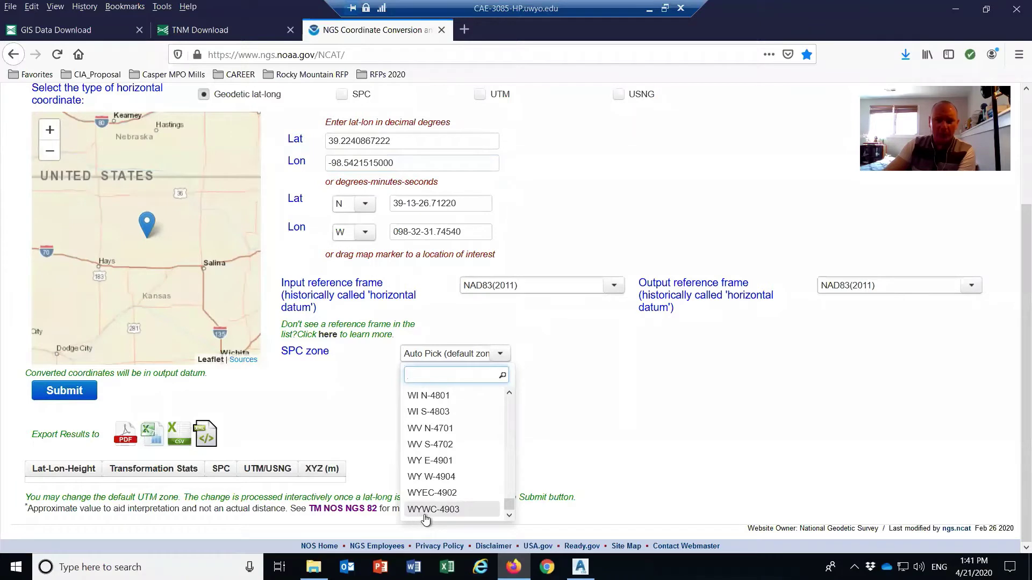
left_click(441, 511)
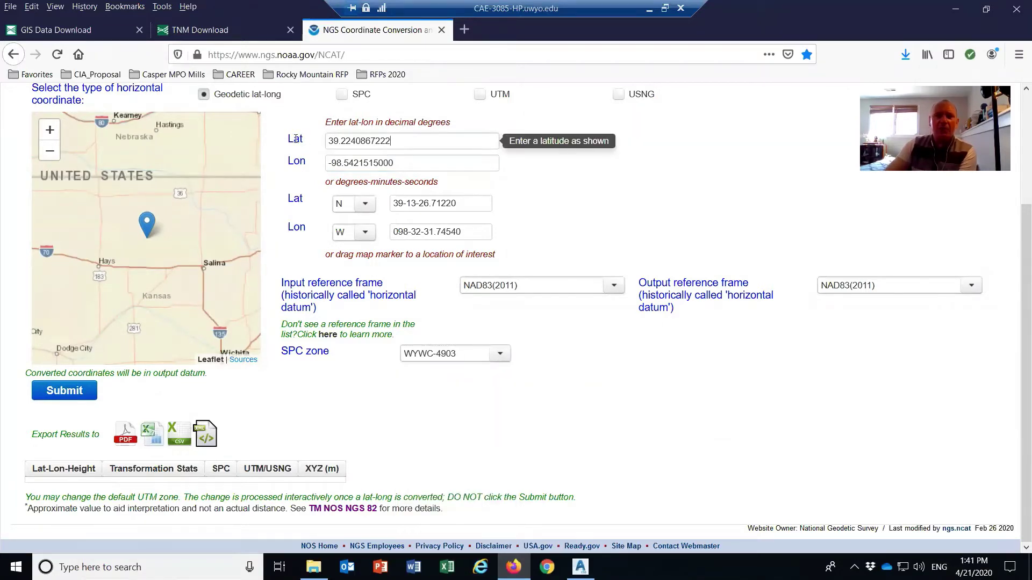
Step: Set the decimal-degree latitude of the point to 44.67
left_click_drag(402, 139, 324, 141)
left_click_drag(397, 164, 323, 164)
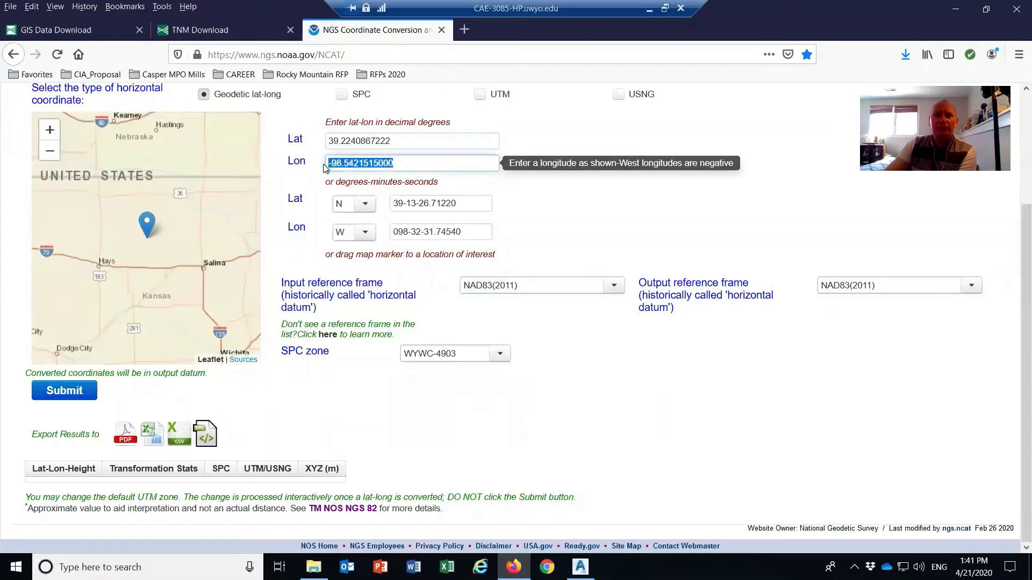
left_click_drag(412, 141, 325, 141)
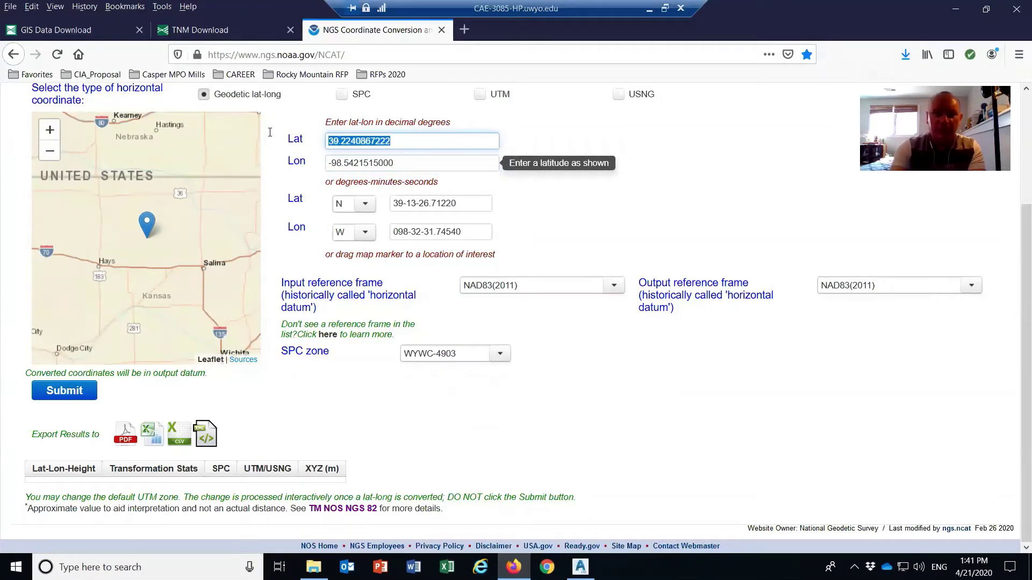
type("44.")
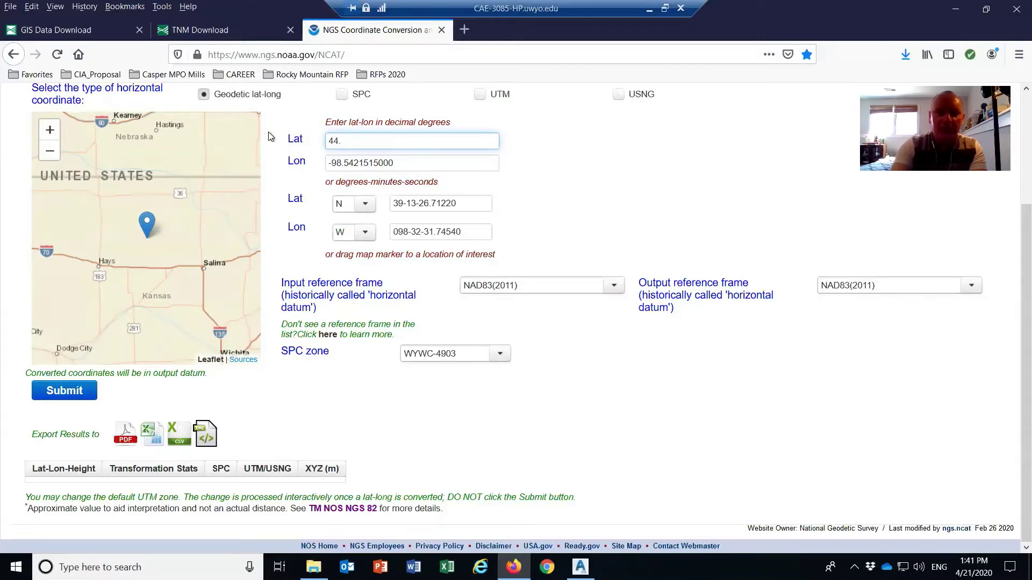
type("67")
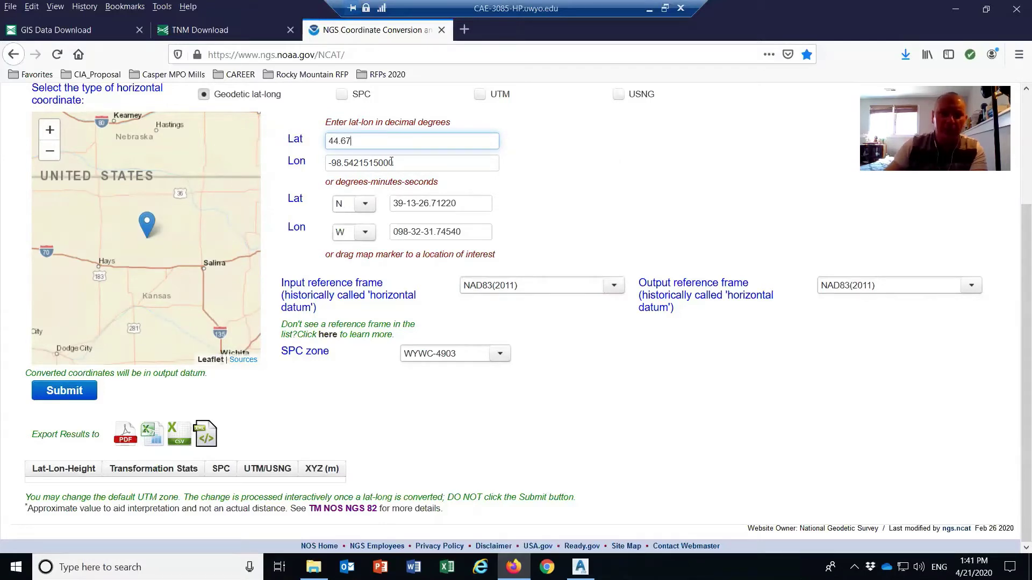
Step: Set the decimal-degree longitude to -107.6 and run the coordinate conversion
left_click_drag(392, 162, 334, 163)
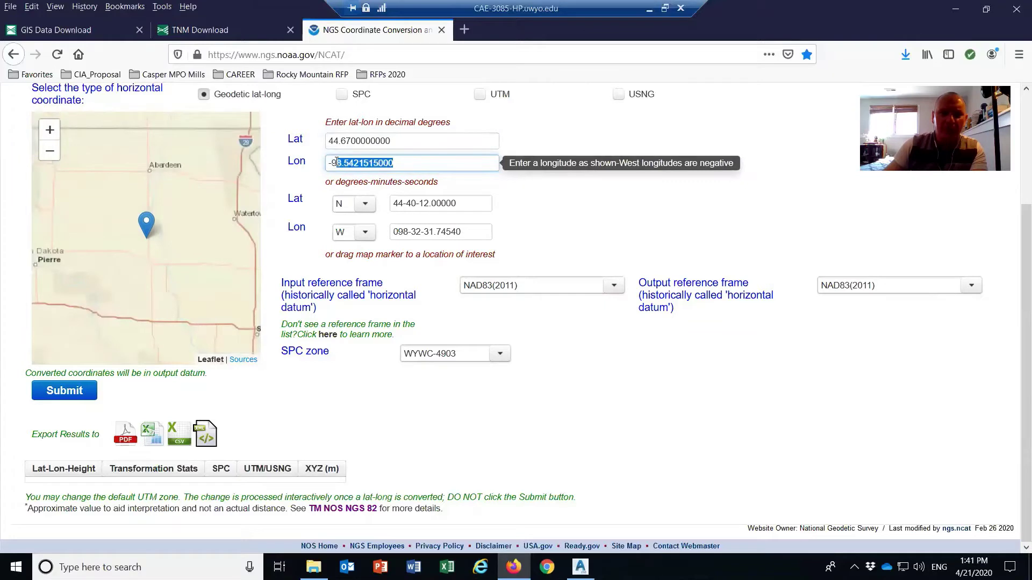
key("BackSpace")
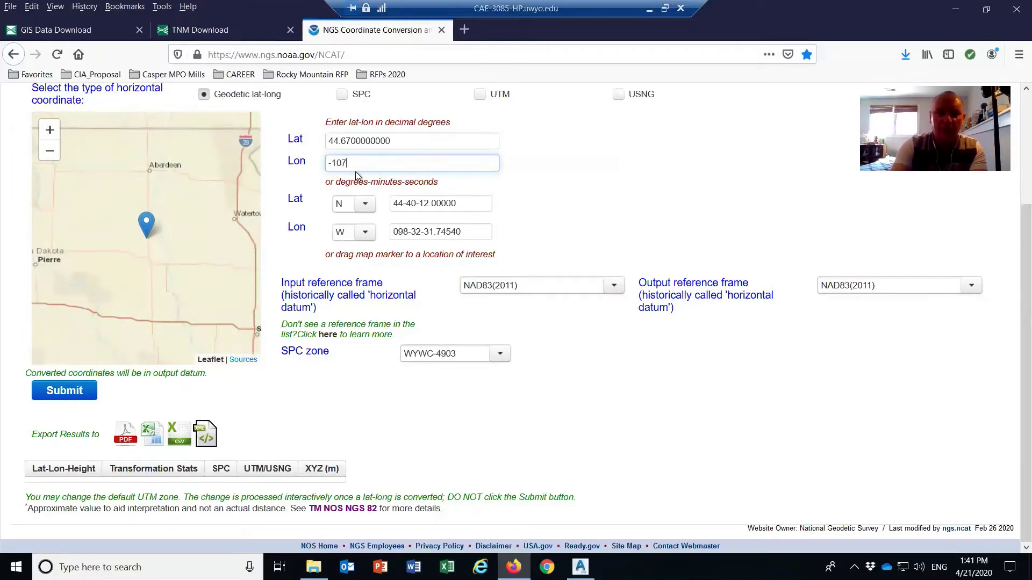
type("107.")
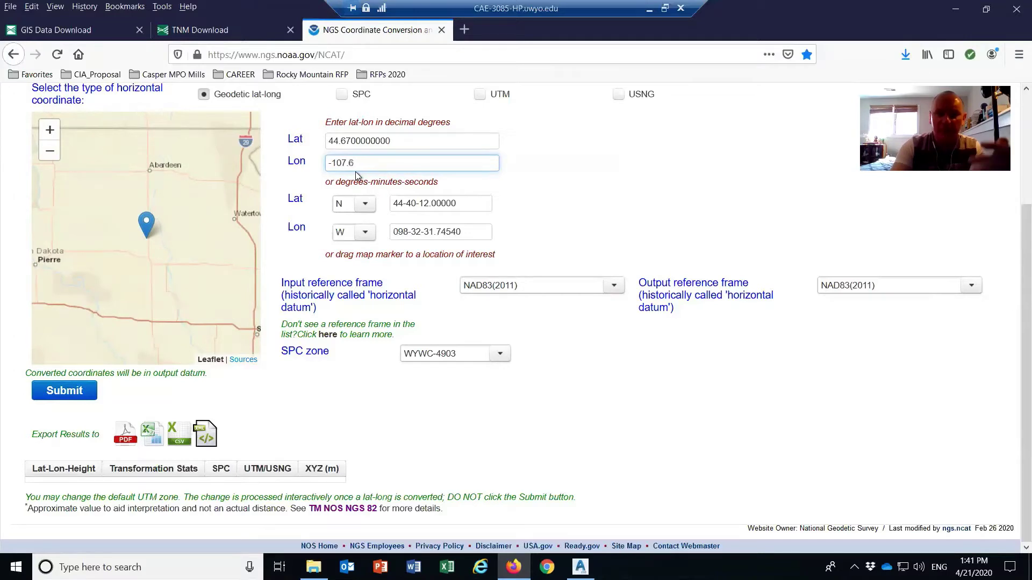
type("6")
key("Return")
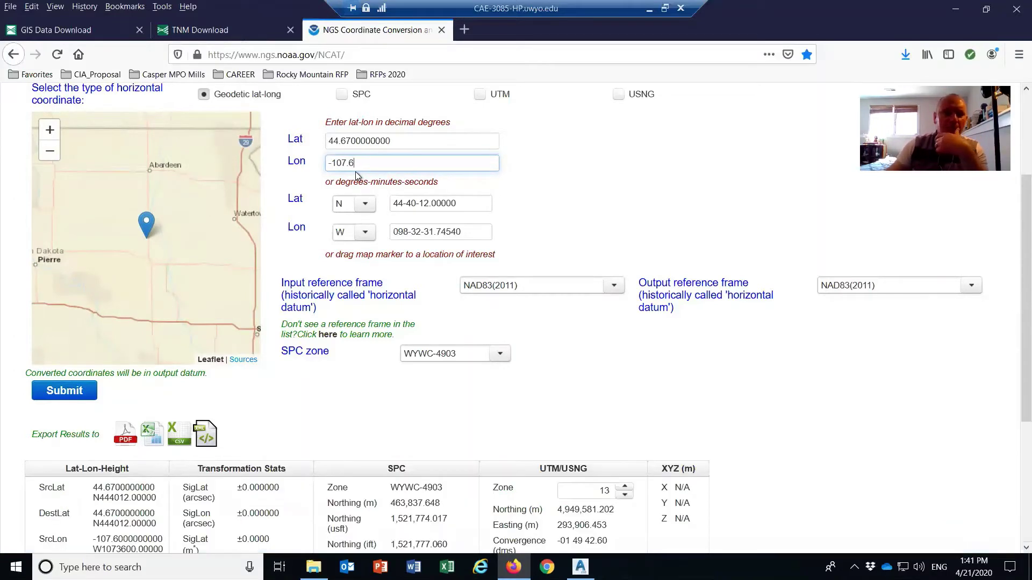
Step: Examine the SPC northing and easting in US survey feet in the conversion results
scroll(544, 426, "down", 1)
scroll(811, 353, "down", 5)
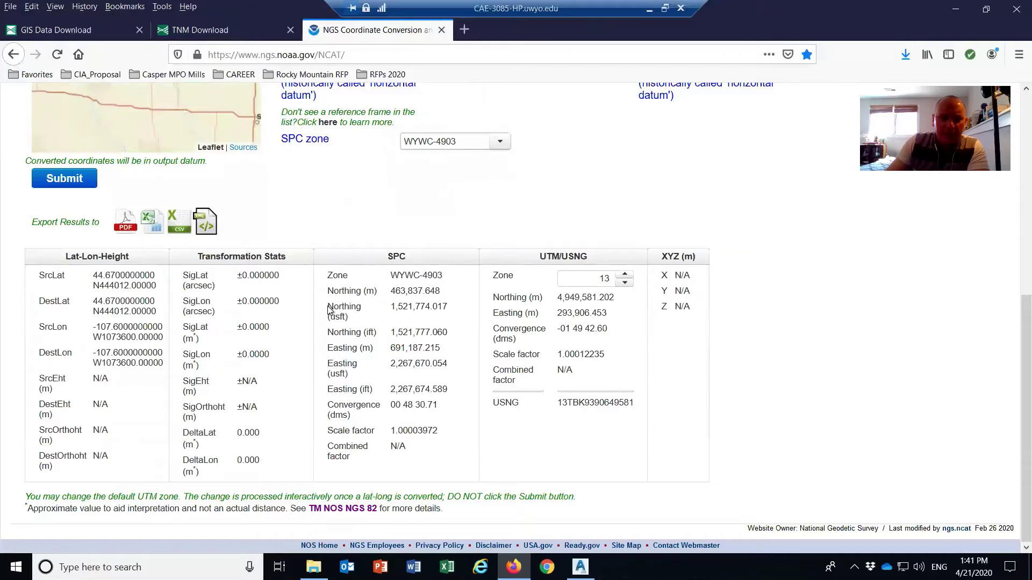
left_click_drag(335, 310, 532, 356)
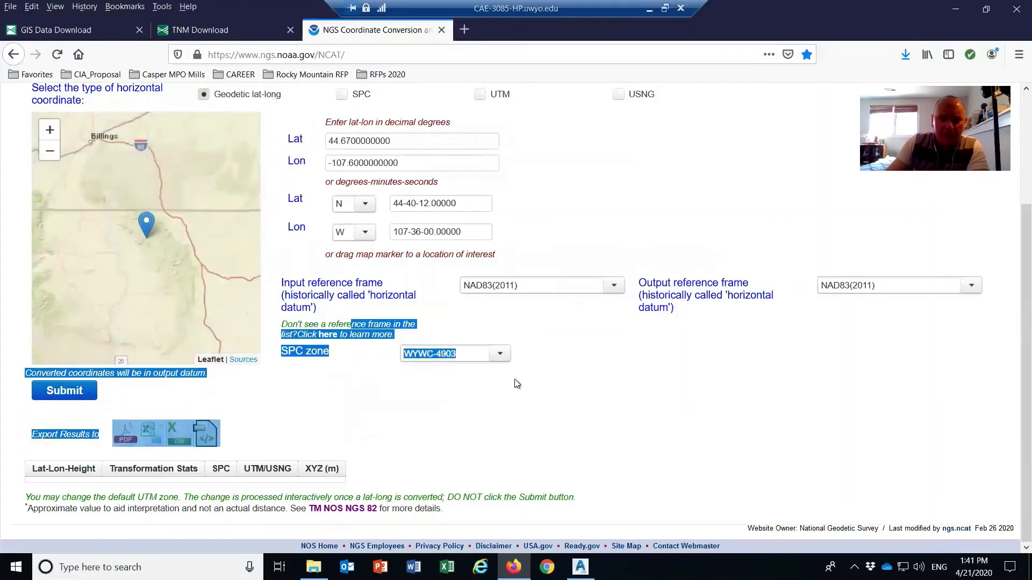
left_click(571, 400)
Step: Submit the latitude and longitude for conversion again and check the state plane results against the entered coordinates
scroll(546, 446, "up", 3)
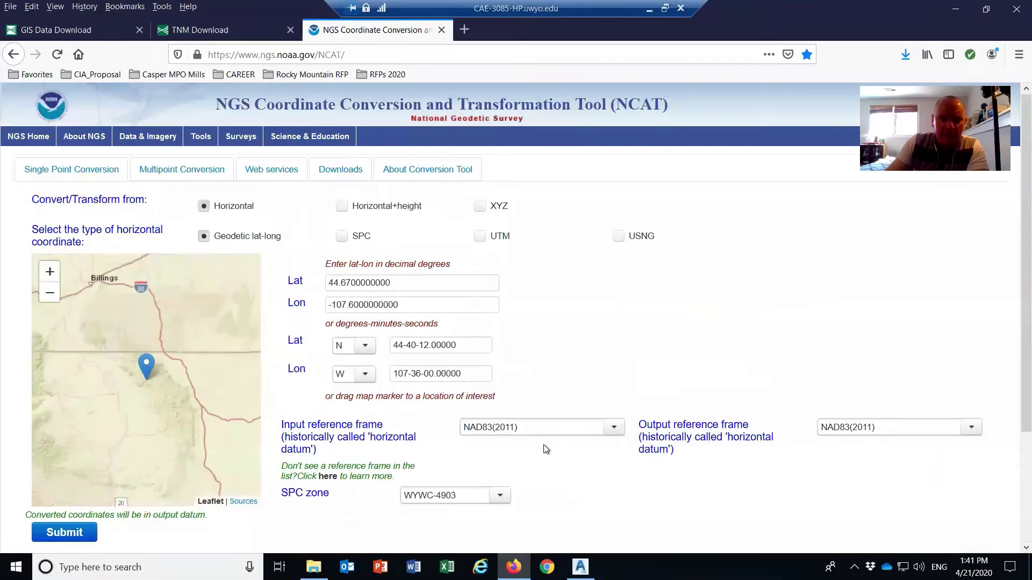
scroll(710, 357, "down", 3)
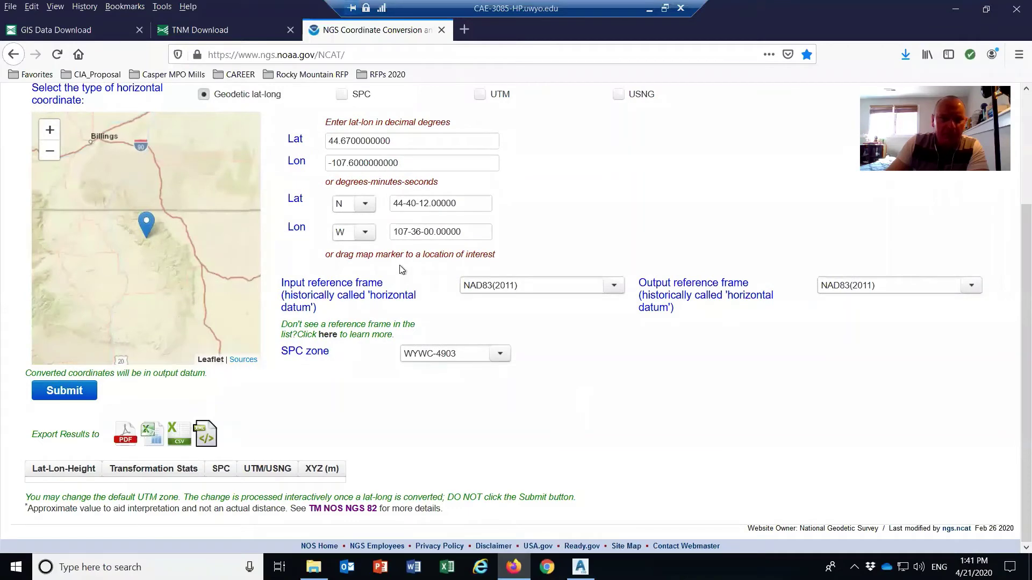
left_click(74, 394)
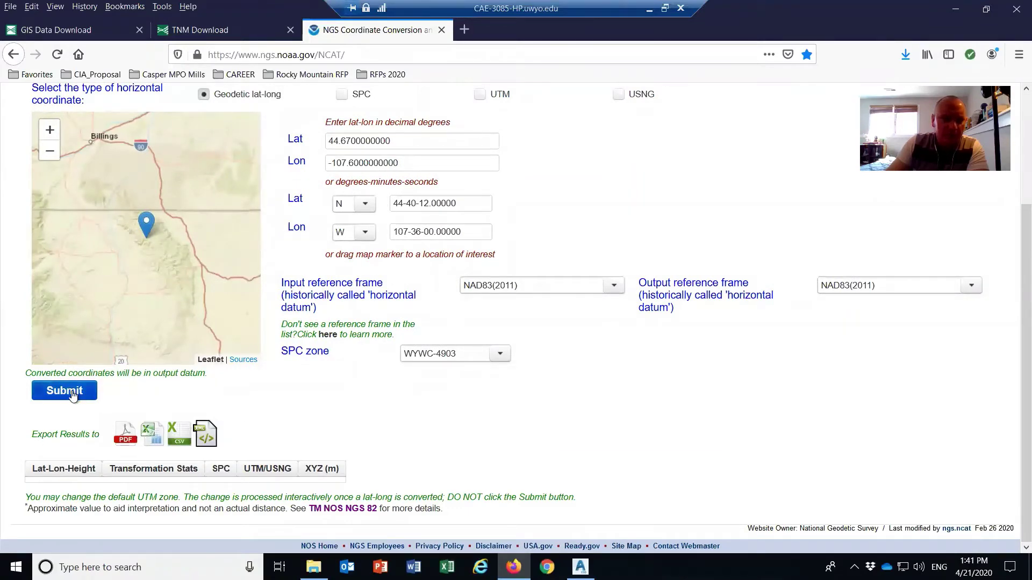
scroll(822, 349, "down", 4)
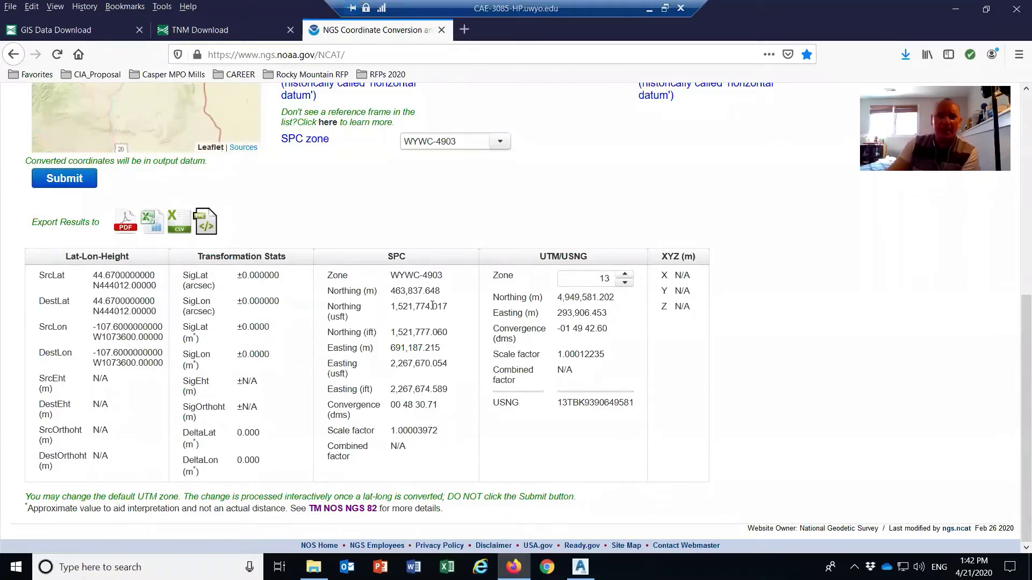
scroll(433, 305, "up", 2)
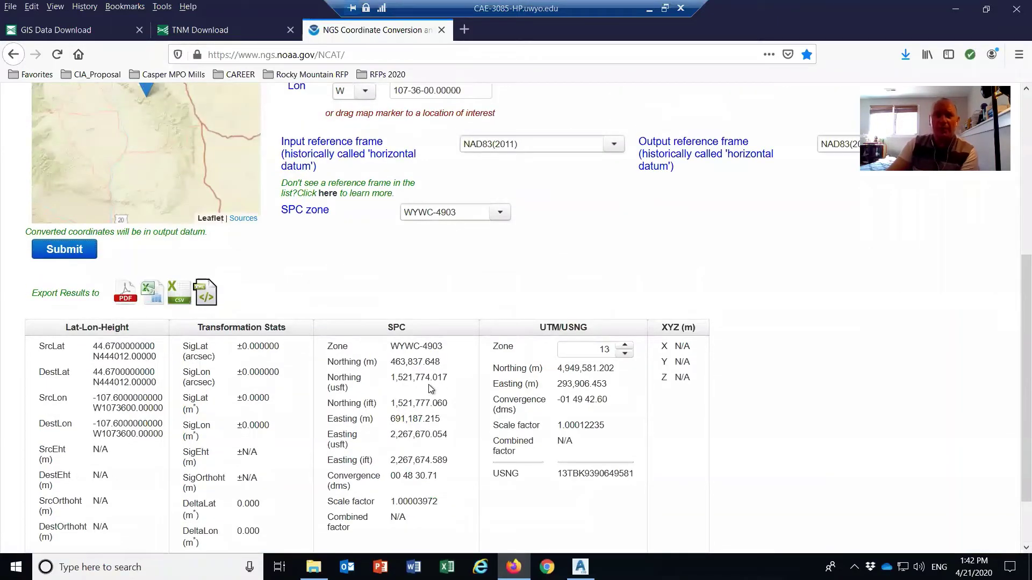
scroll(441, 376, "up", 8)
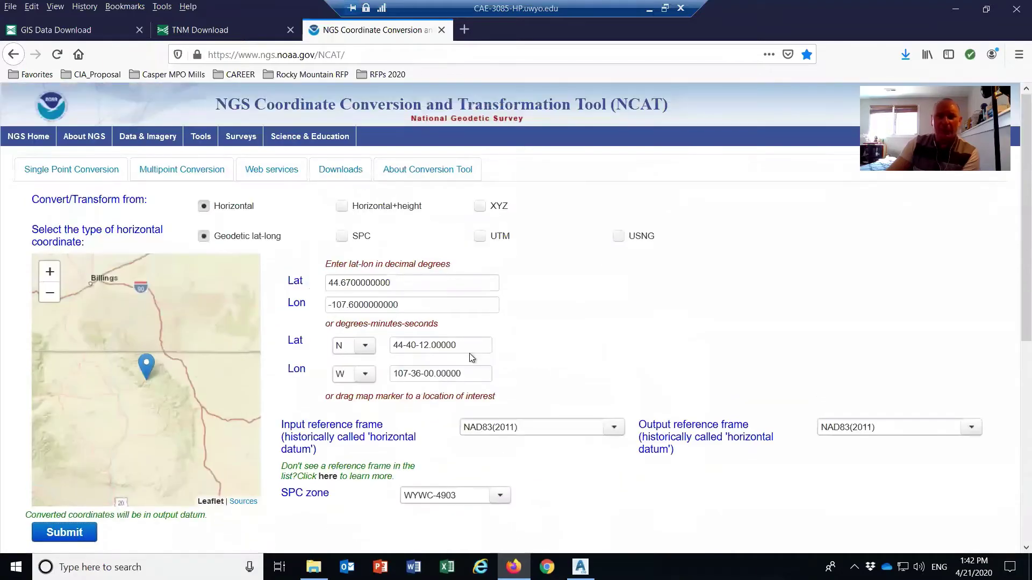
Step: Check the converted SPC northing and easting in US survey feet and return to the Civil 3D drawing
scroll(549, 320, "down", 8)
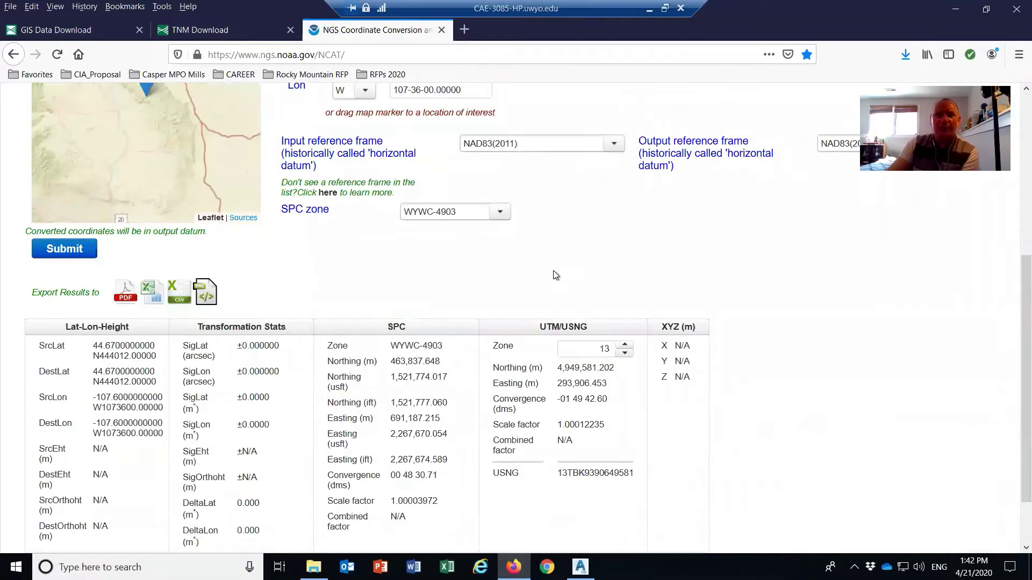
scroll(556, 275, "down", 2)
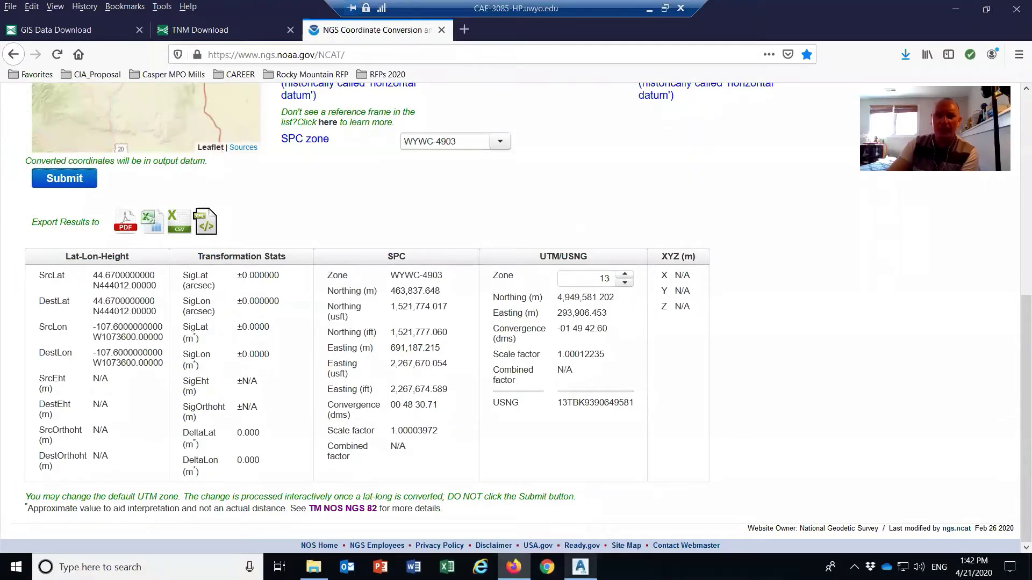
left_click(650, 10)
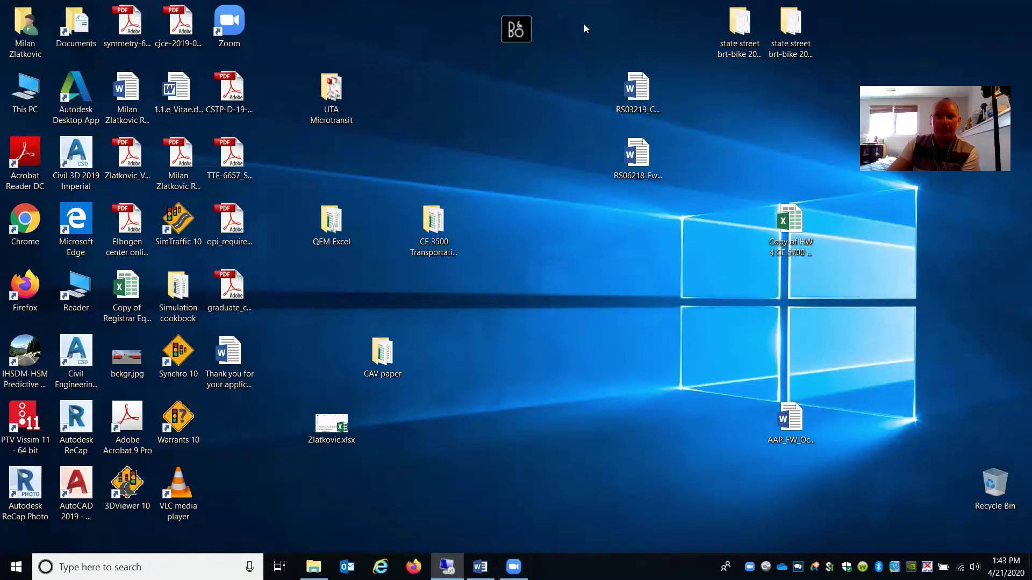
left_click(447, 567)
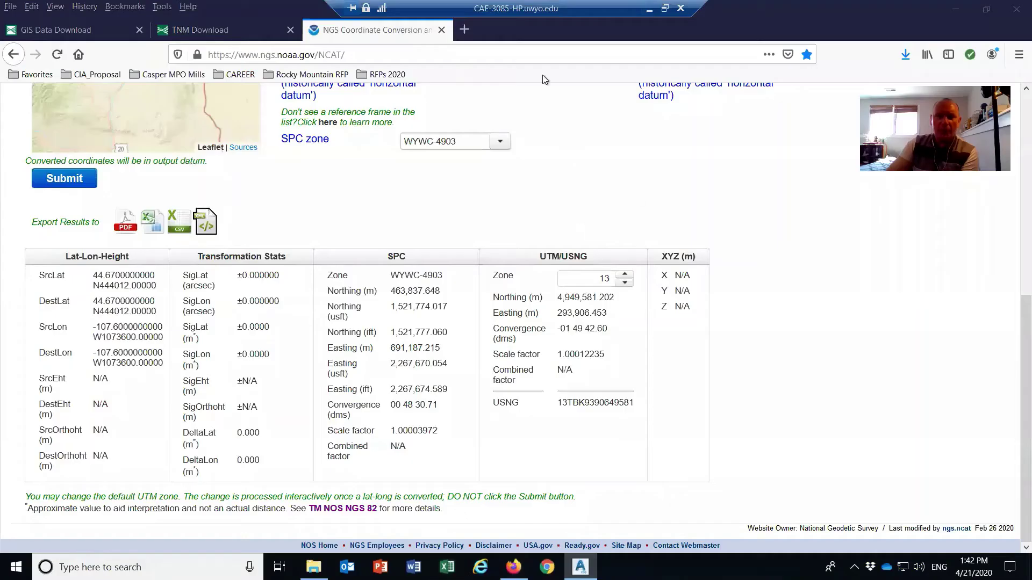
left_click(581, 567)
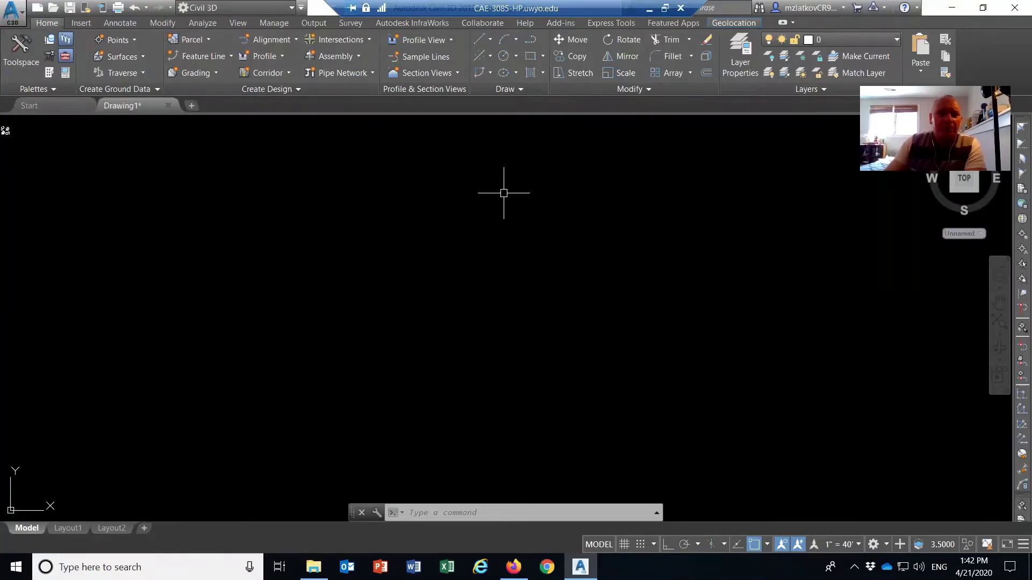
left_click(89, 24)
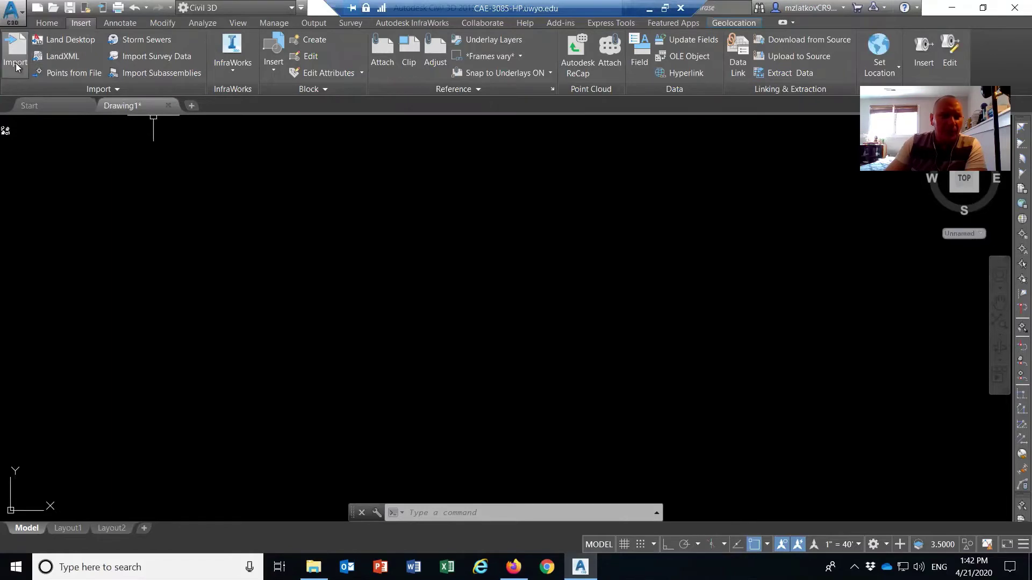
left_click(118, 89)
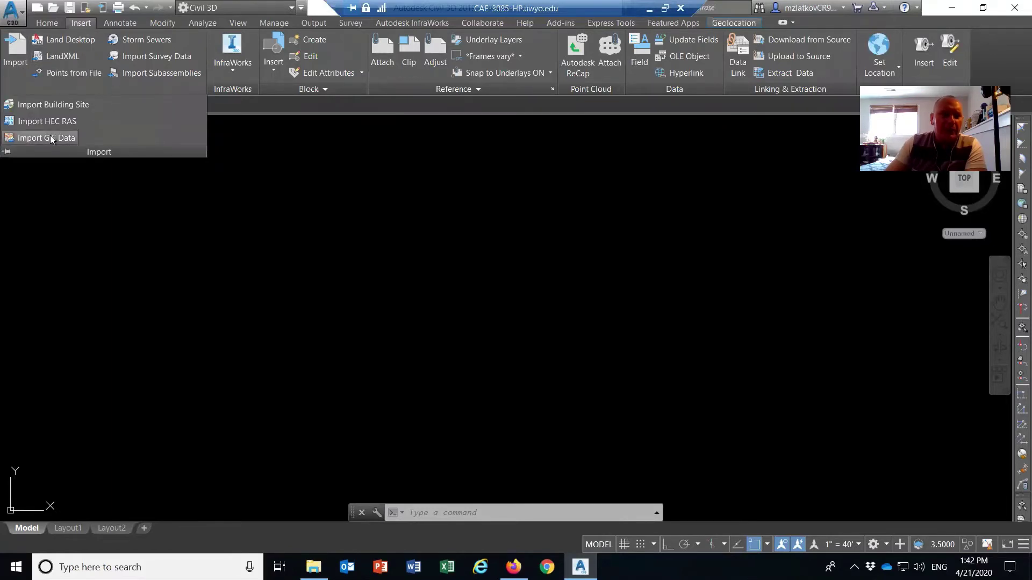
left_click(461, 219)
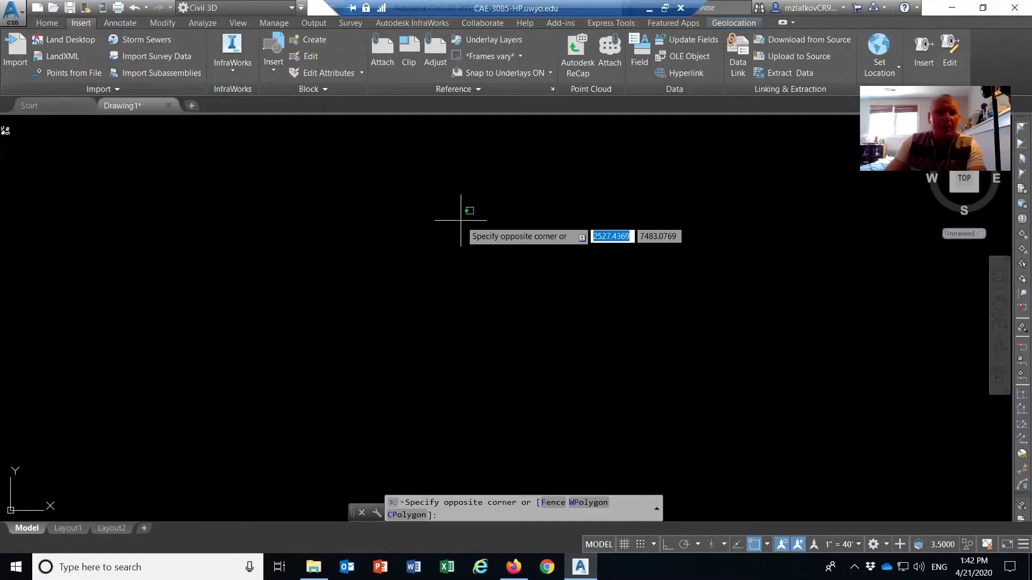
key("Escape")
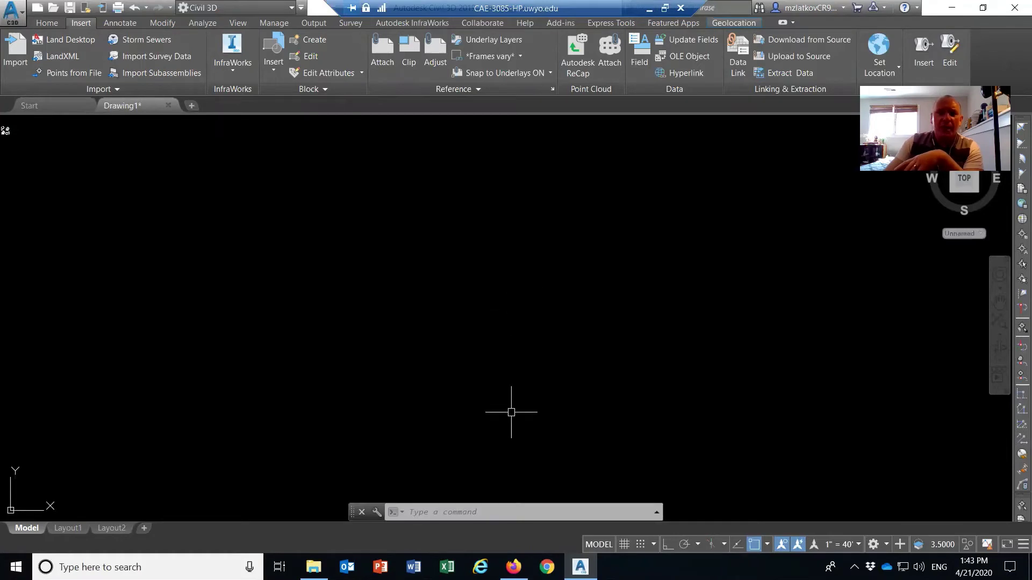
Step: Start the MAPIMPORT command to choose a GIS file for import into the drawing
left_click(533, 509)
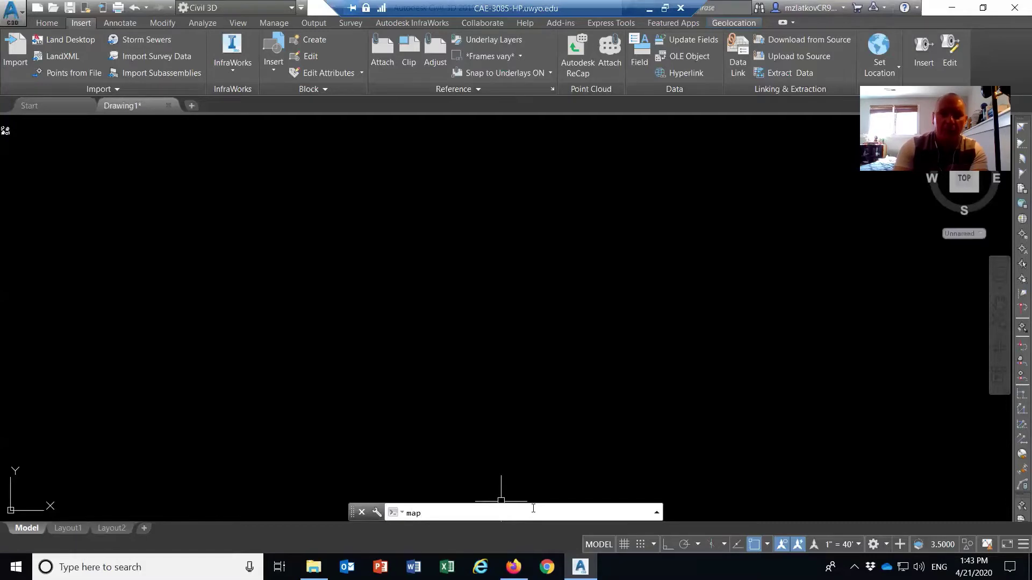
type("mapimpo")
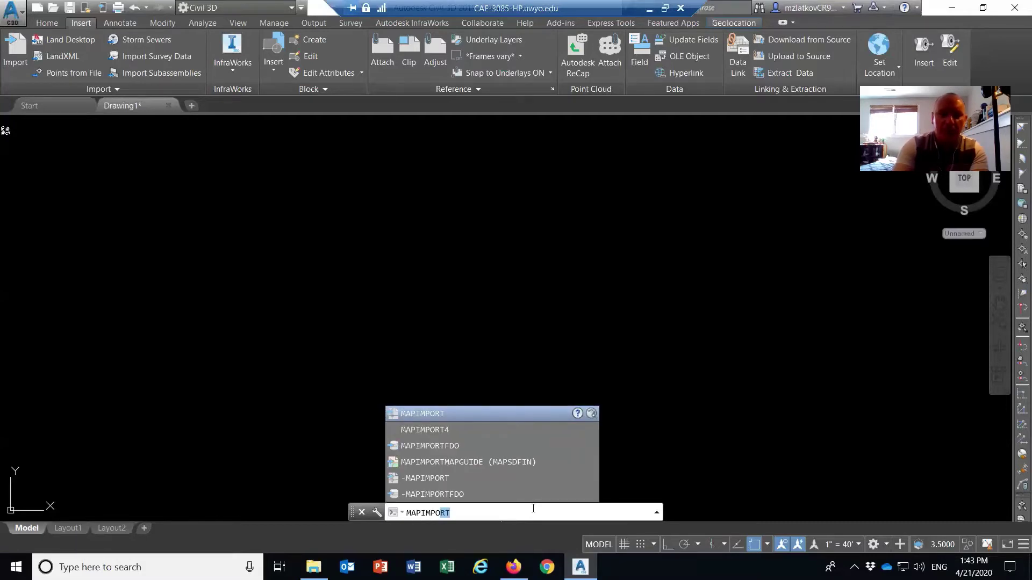
type("rt")
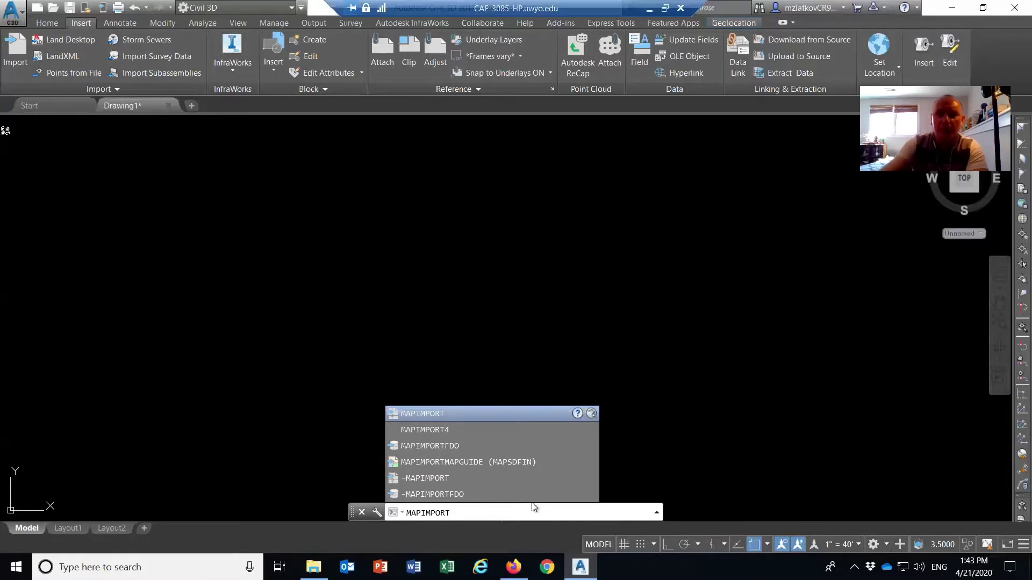
key("Return")
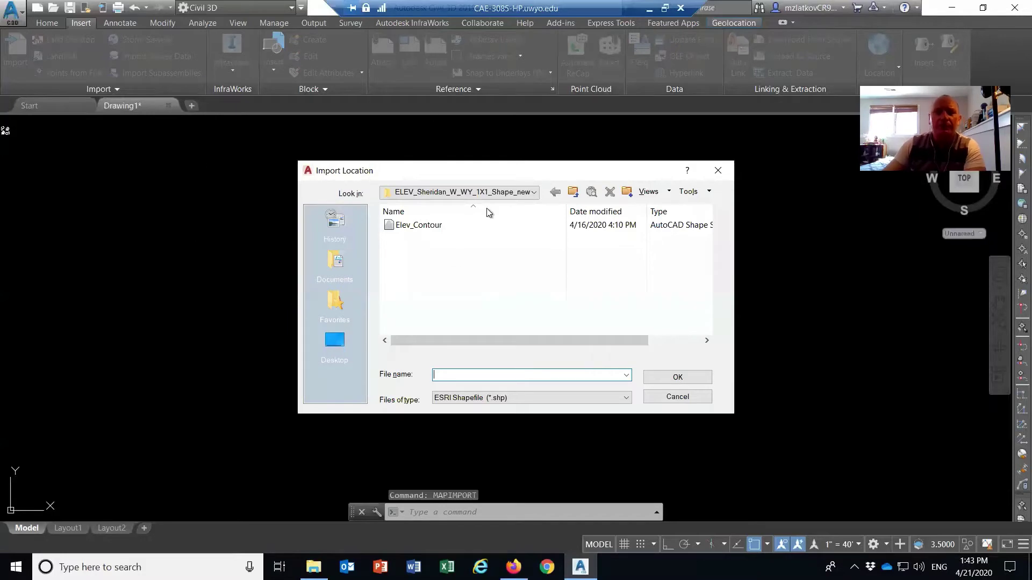
left_click_drag(507, 172, 495, 162)
Step: Try the ASCII Point File type for the import and restore ESRI Shapefile (*.shp)
left_click(613, 388)
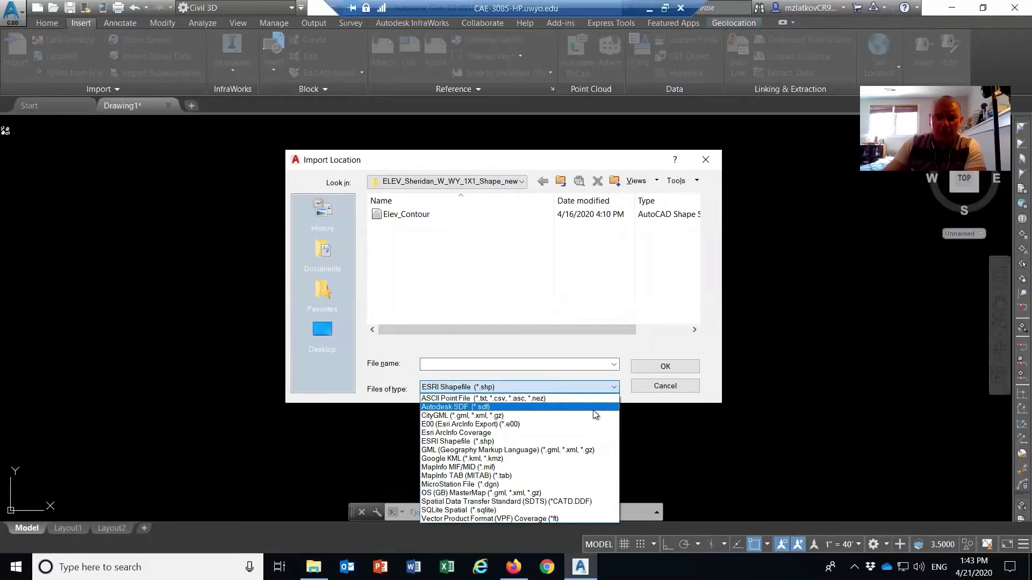
left_click(547, 399)
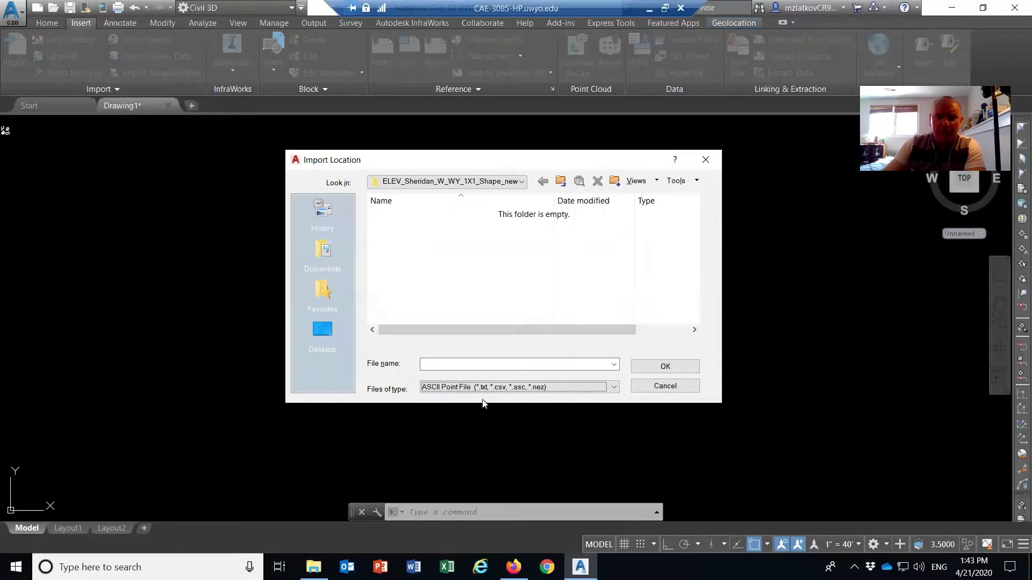
left_click(615, 388)
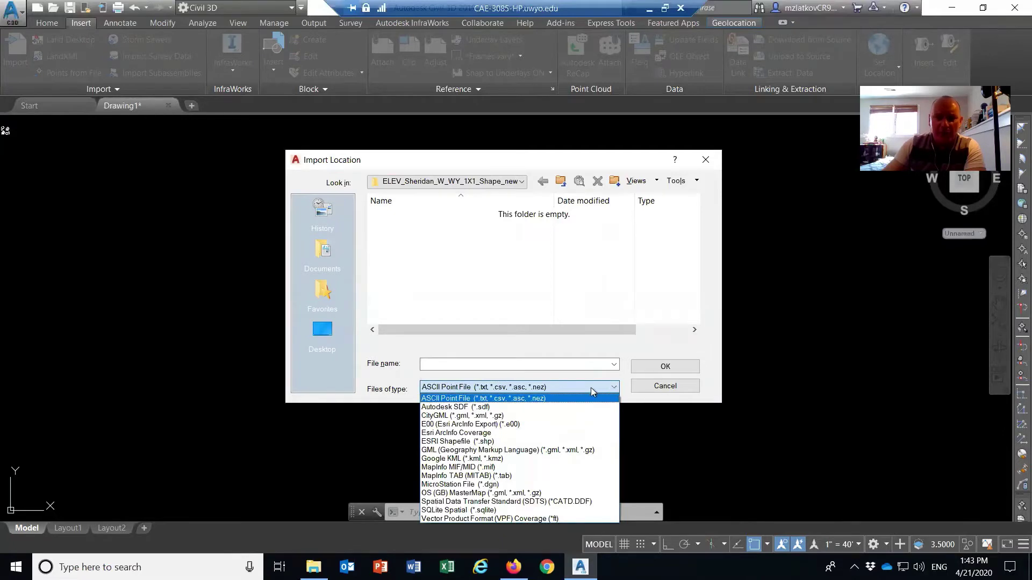
left_click(447, 441)
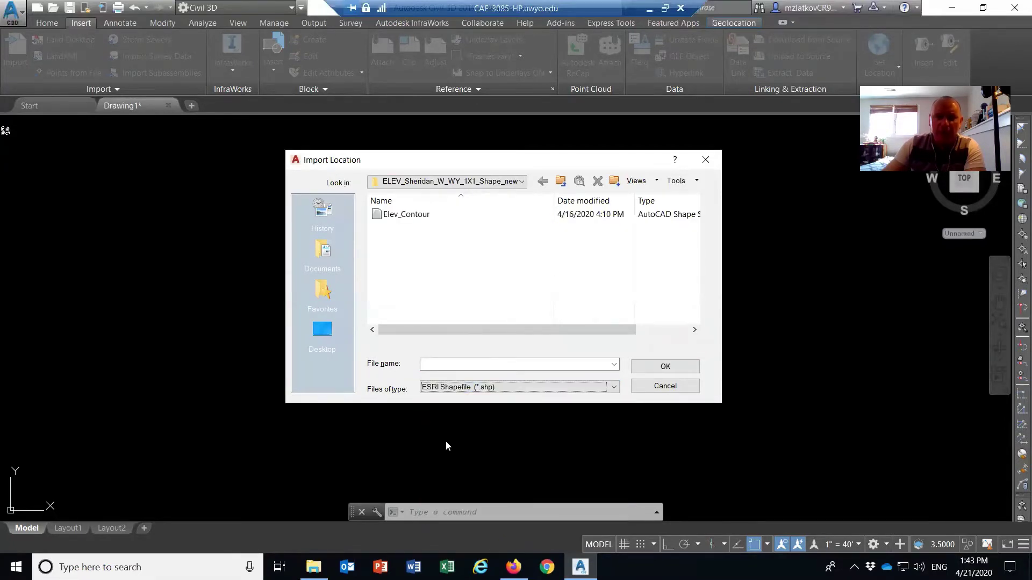
Step: Choose the Elev_Contour shapefile from Class demo, ELEV_Sheridan_W_WY_1X1_Shape, Shape as the import source
left_click(560, 181)
left_click(560, 181)
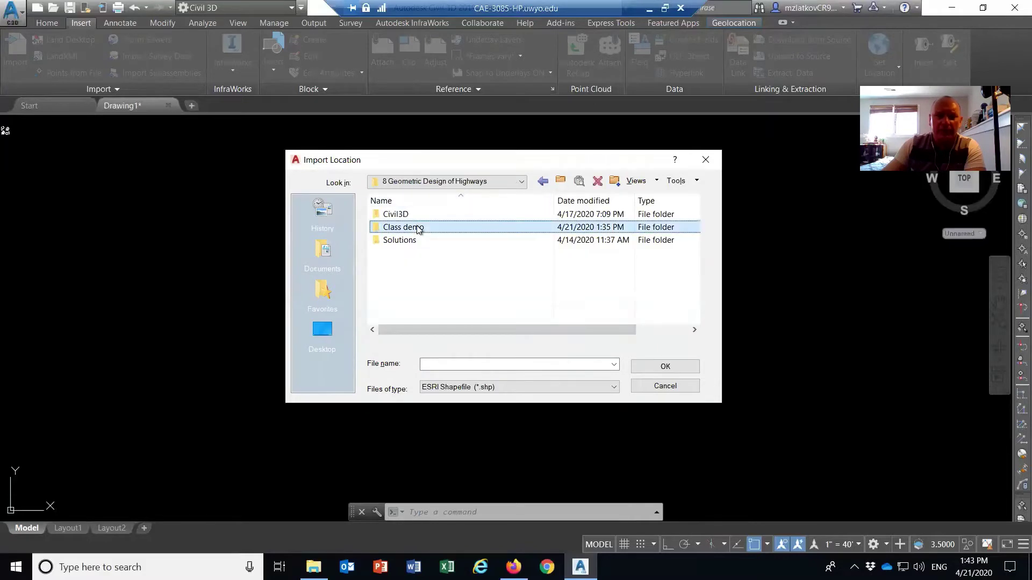
double_click(432, 227)
double_click(472, 213)
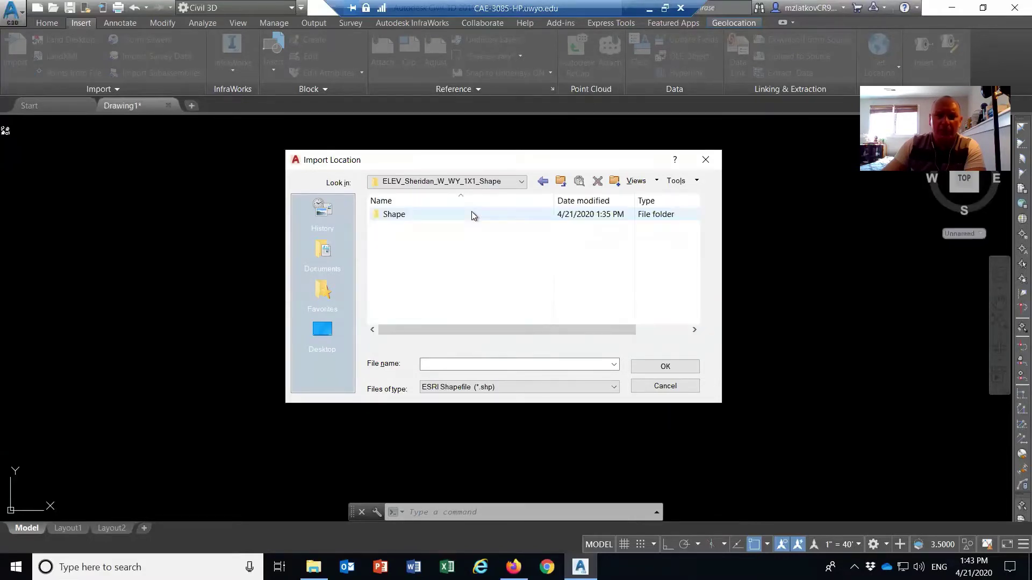
double_click(427, 214)
left_click(411, 215)
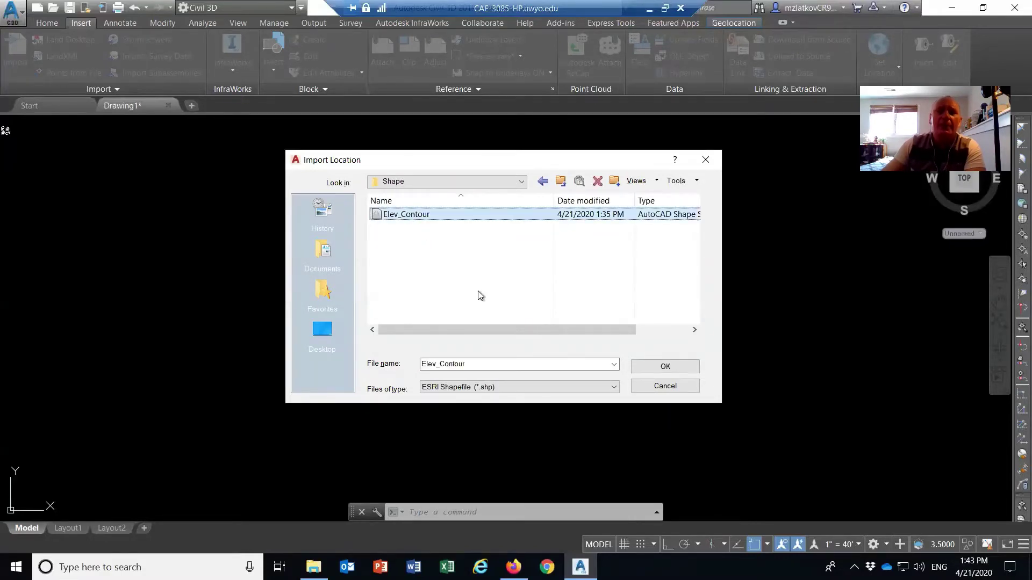
left_click(683, 366)
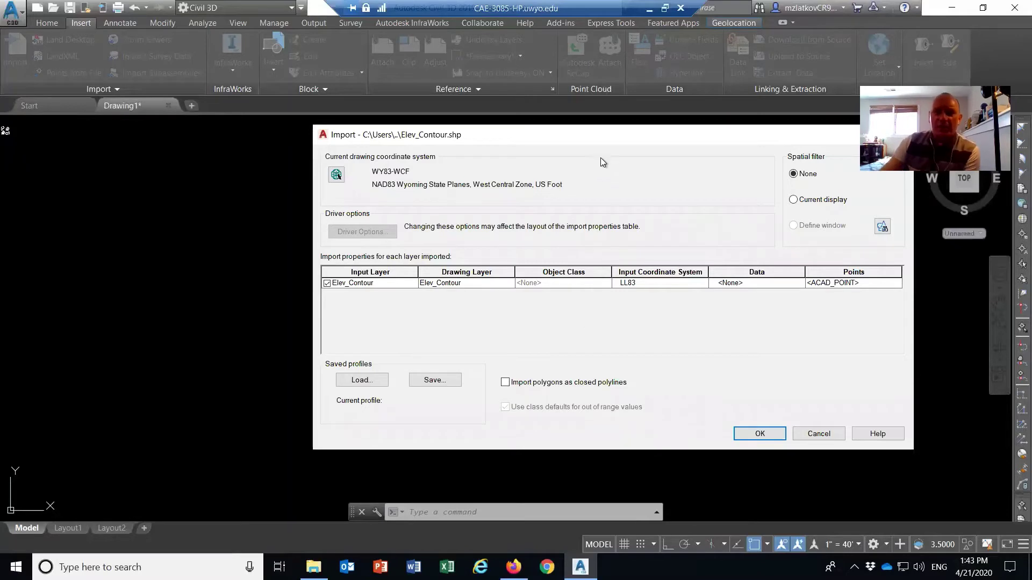
Step: Set the Elev_Contour layer's attributes to create object data in the Elev_Contour table, with all input fields mapped
left_click_drag(595, 134, 576, 134)
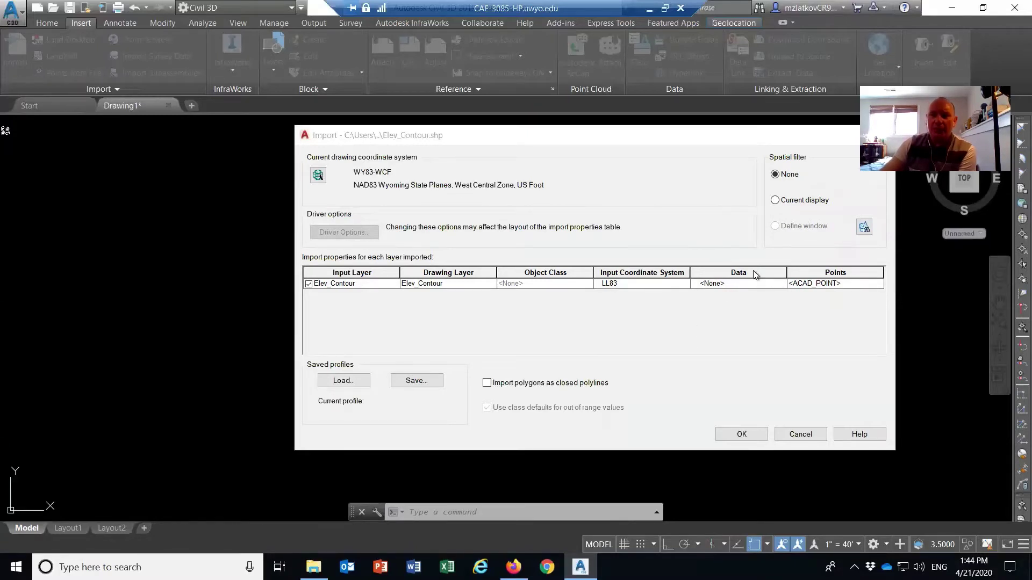
left_click(783, 286)
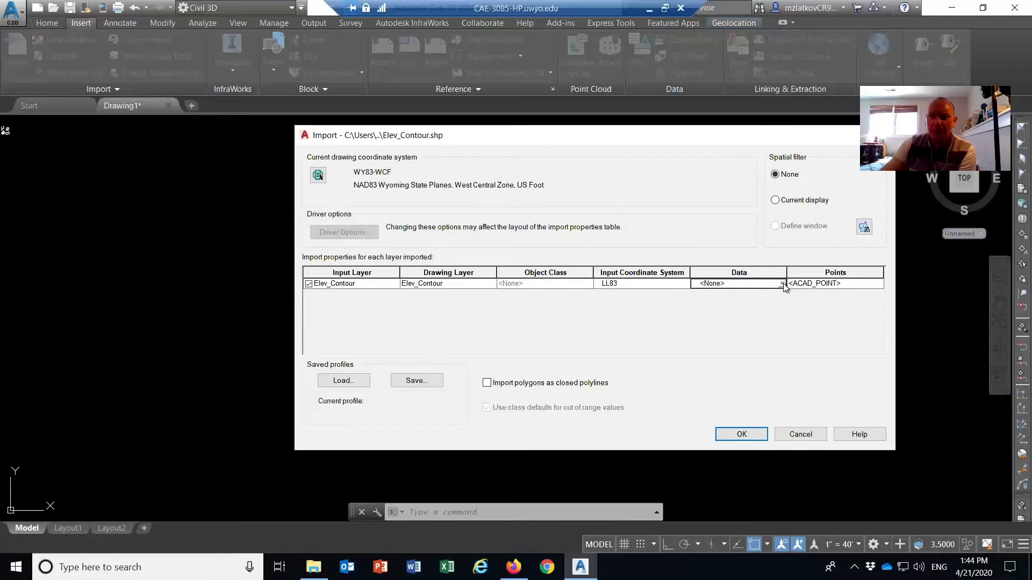
left_click(782, 284)
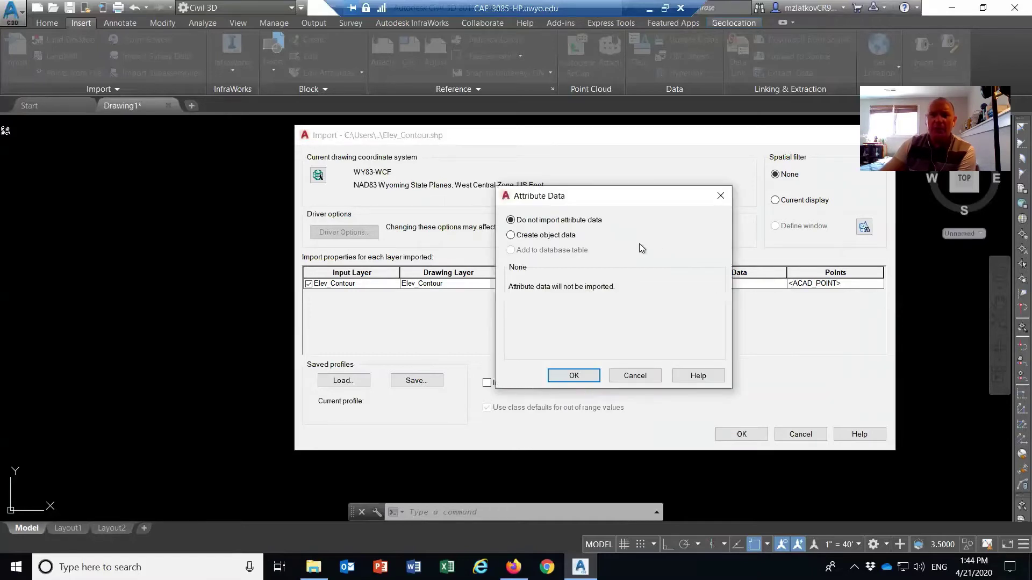
left_click(561, 237)
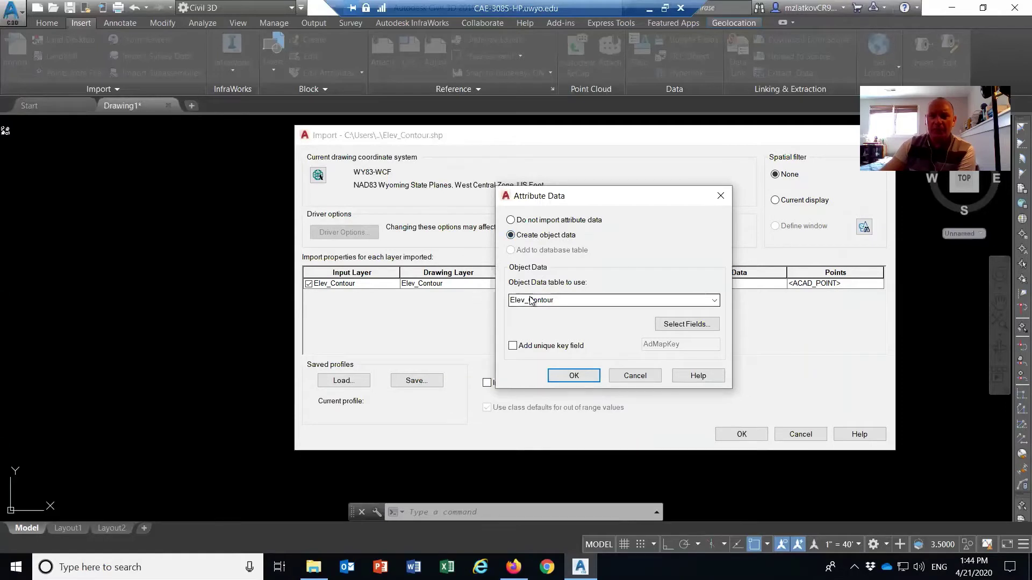
left_click(691, 325)
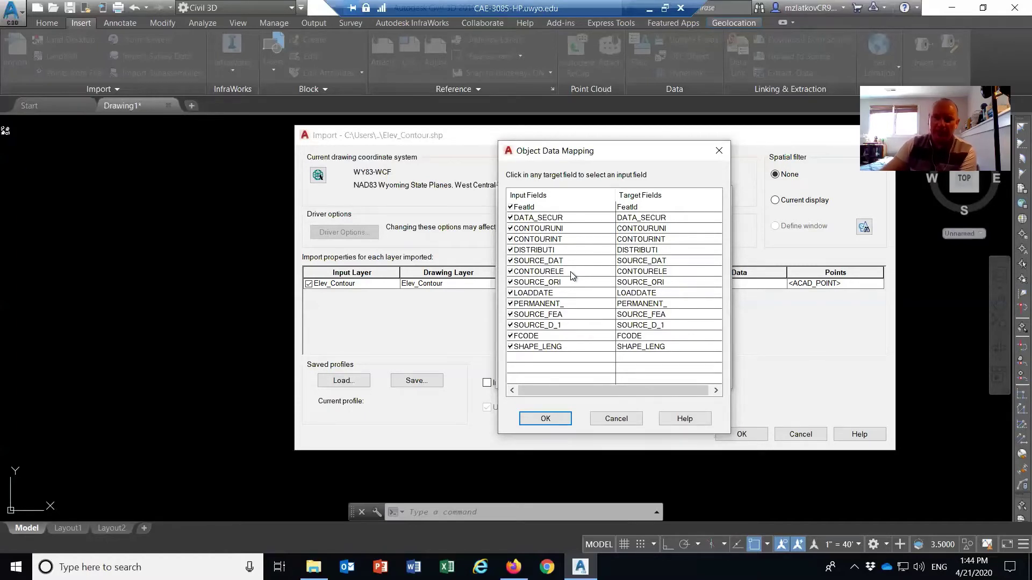
left_click(544, 419)
left_click(573, 375)
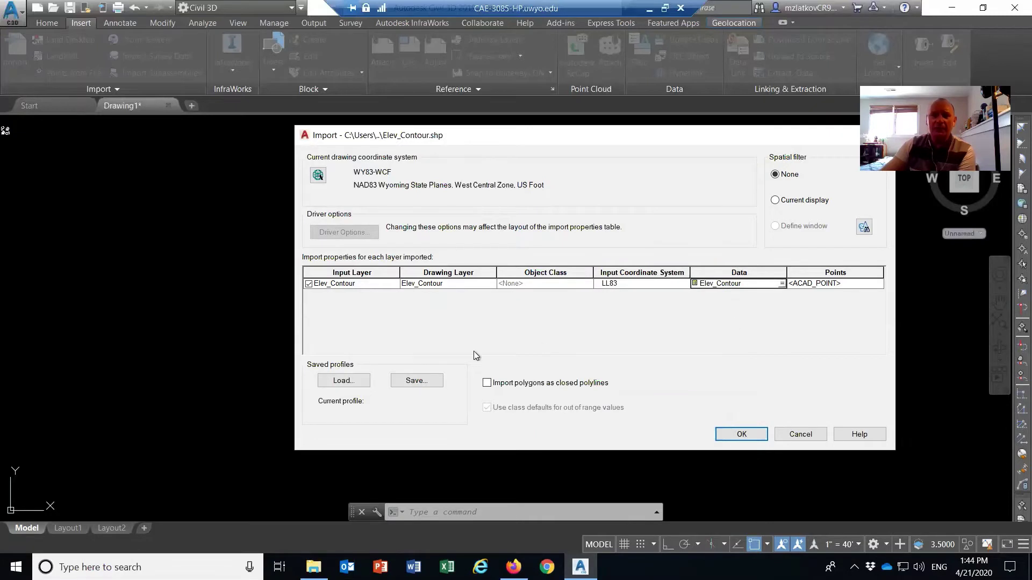
Step: Enable importing polygons as closed polylines and run the Elev_Contour import
left_click(485, 385)
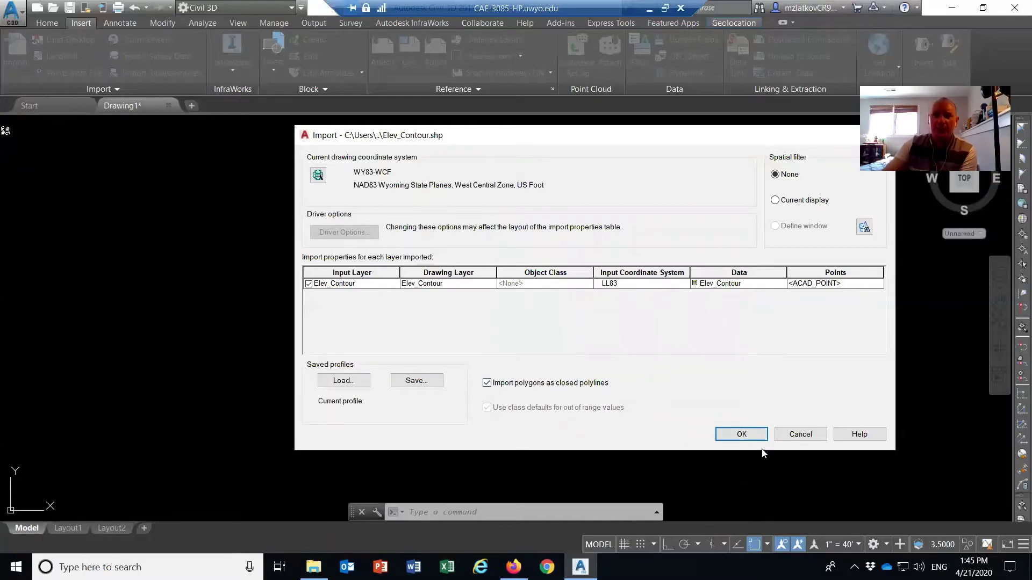
left_click(744, 435)
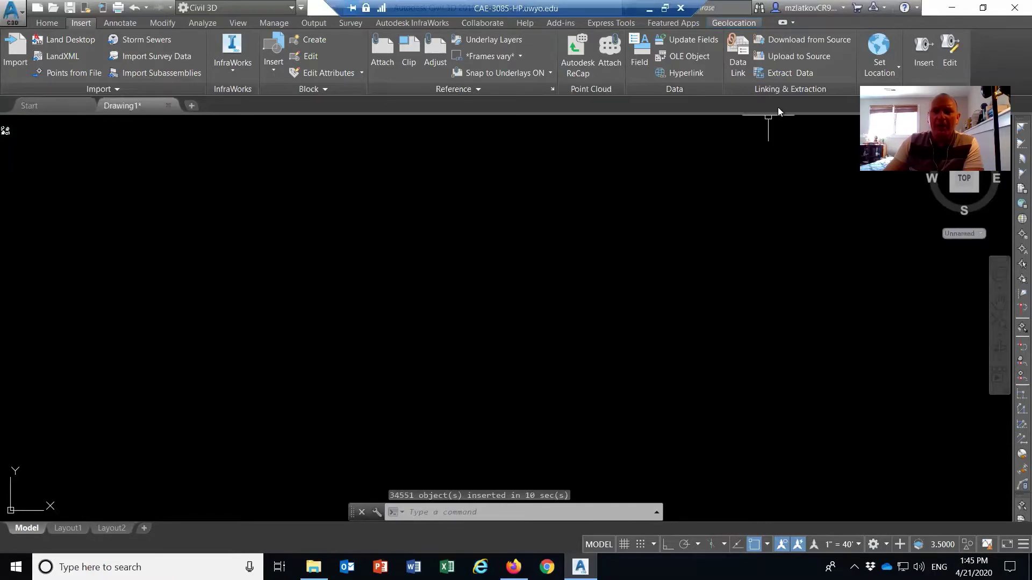
left_click(440, 517)
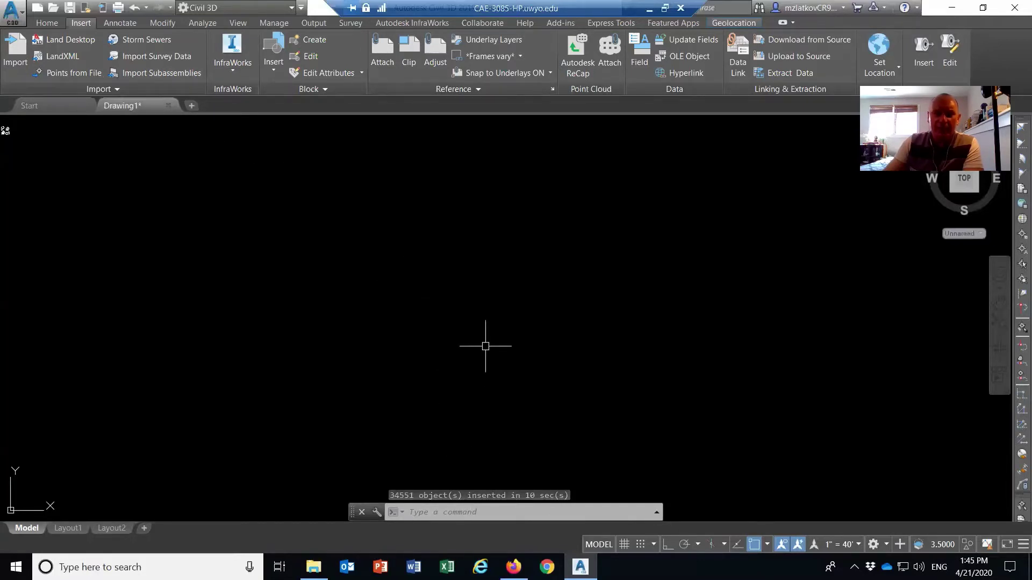
Step: Show the full drawing extents and examine the imported contour lines up close
left_click(246, 22)
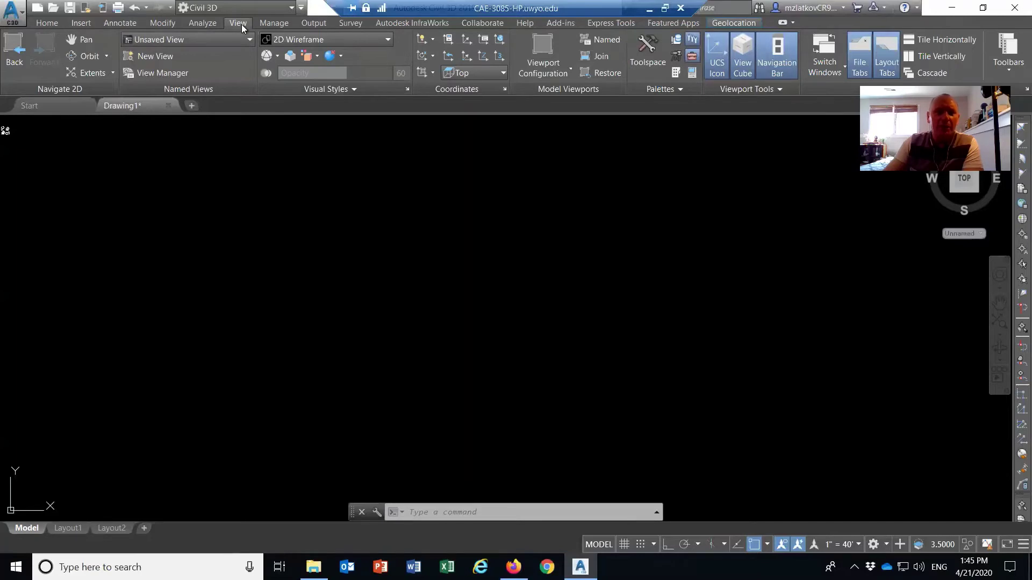
left_click(85, 74)
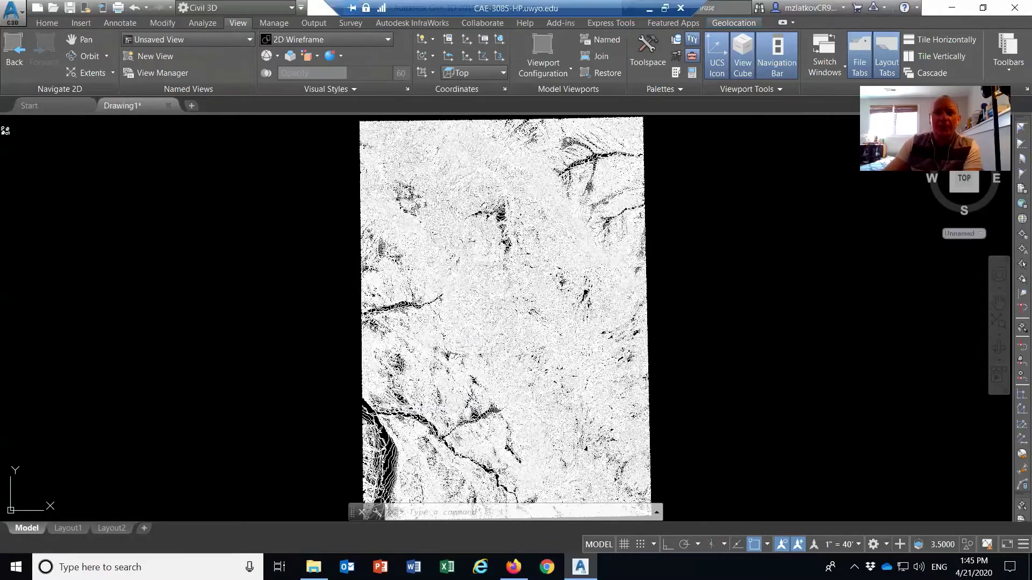
scroll(516, 248, "up", 4)
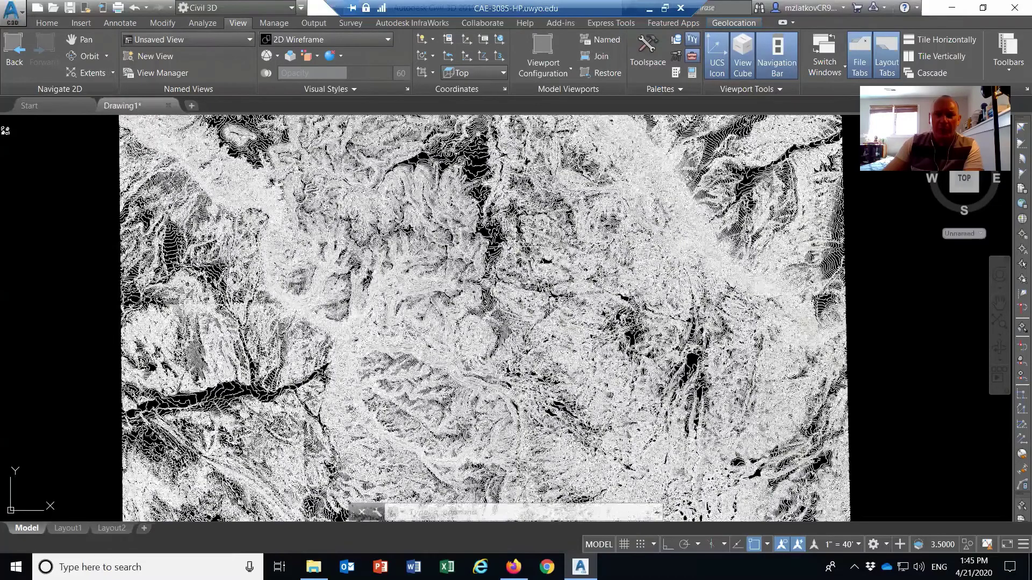
scroll(514, 246, "up", 3)
scroll(551, 364, "up", 3)
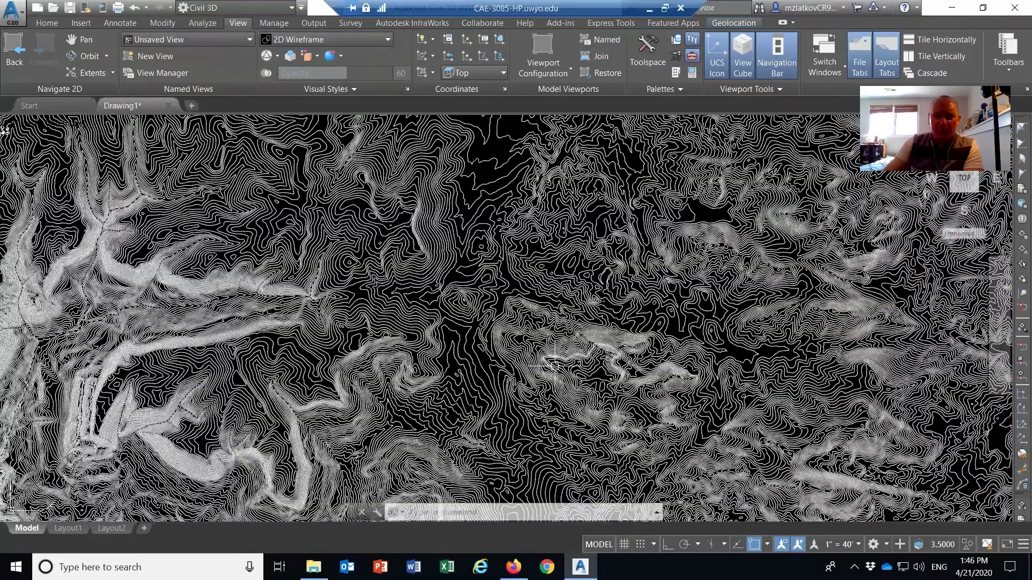
scroll(623, 252, "up", 3)
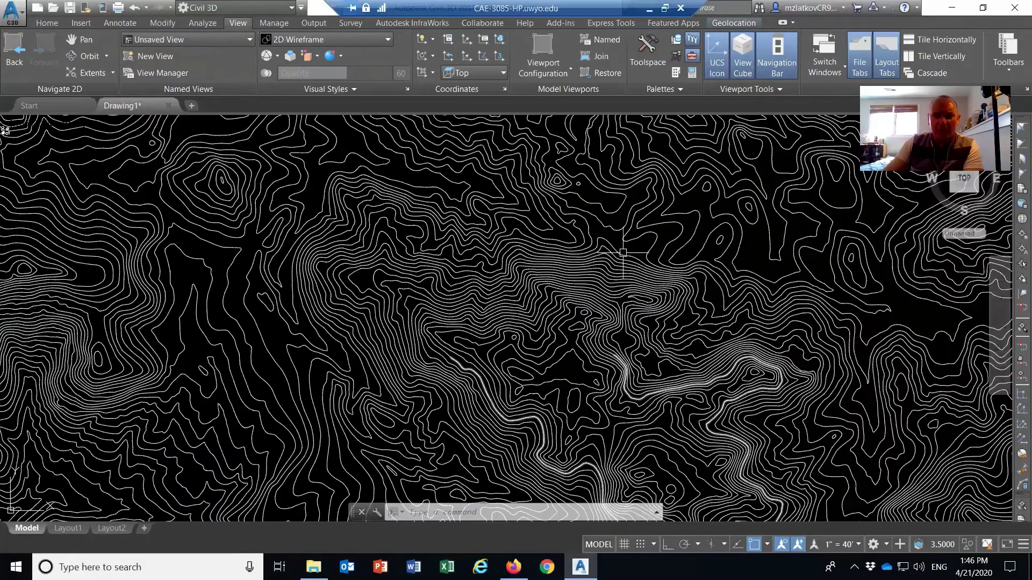
Step: Examine the imported contour lines at several scales, from the ridges and steep slopes to the valley near the dataset's western edge
scroll(623, 252, "down", 3)
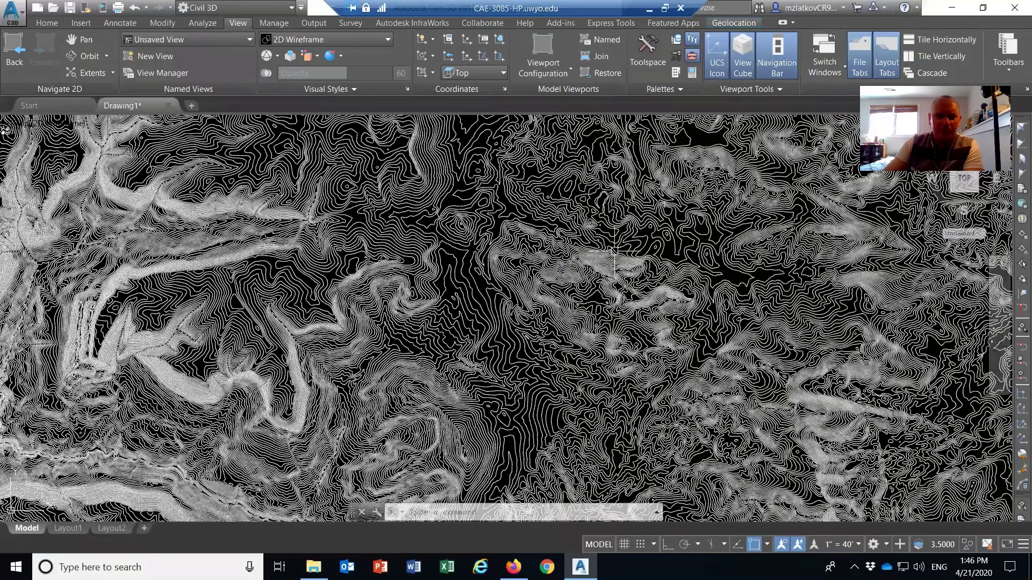
scroll(255, 337, "up", 3)
scroll(256, 337, "down", 3)
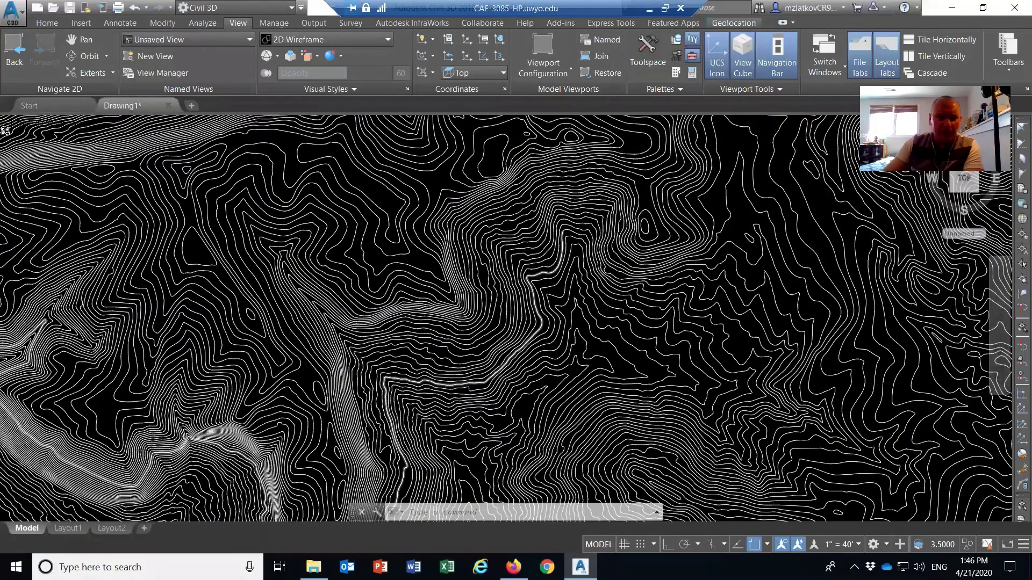
scroll(511, 299, "down", 3)
scroll(511, 299, "up", 5)
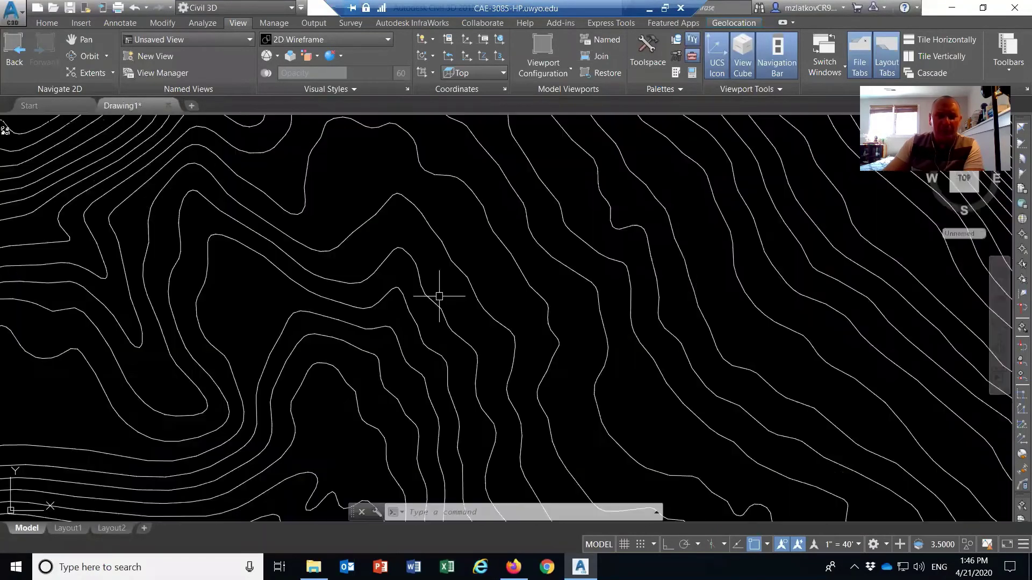
scroll(535, 357, "down", 4)
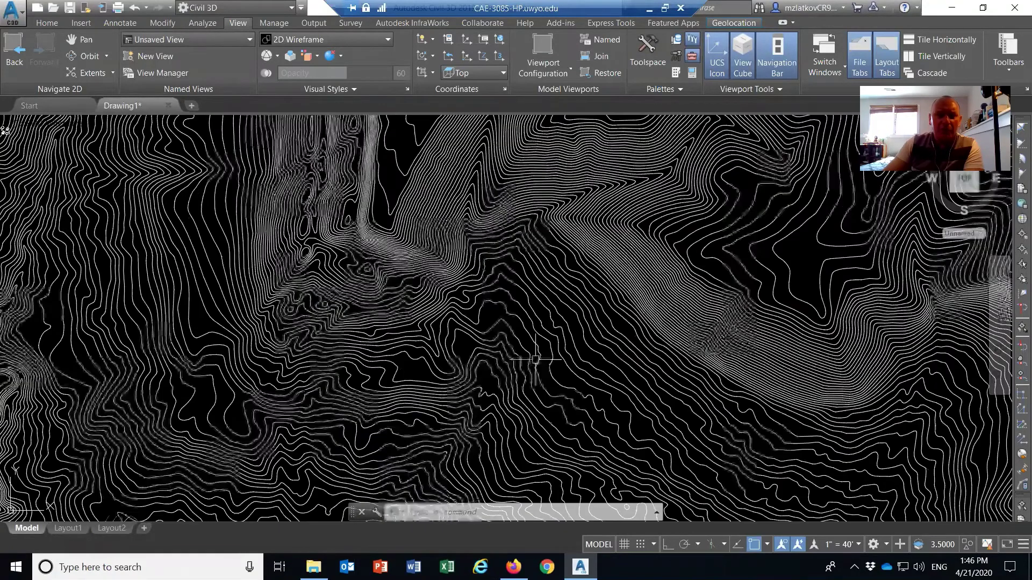
scroll(599, 220, "down", 3)
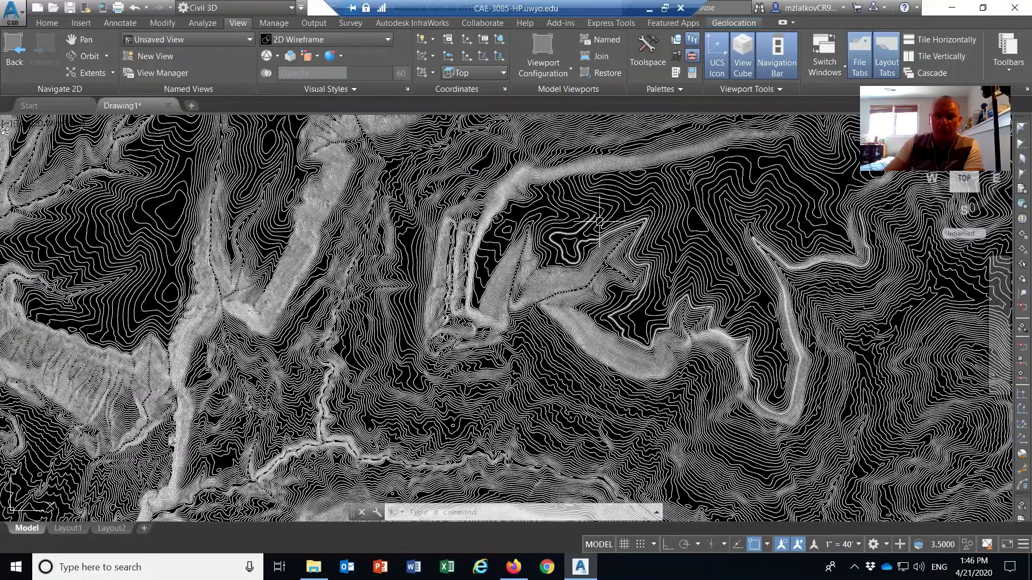
scroll(452, 318, "up", 4)
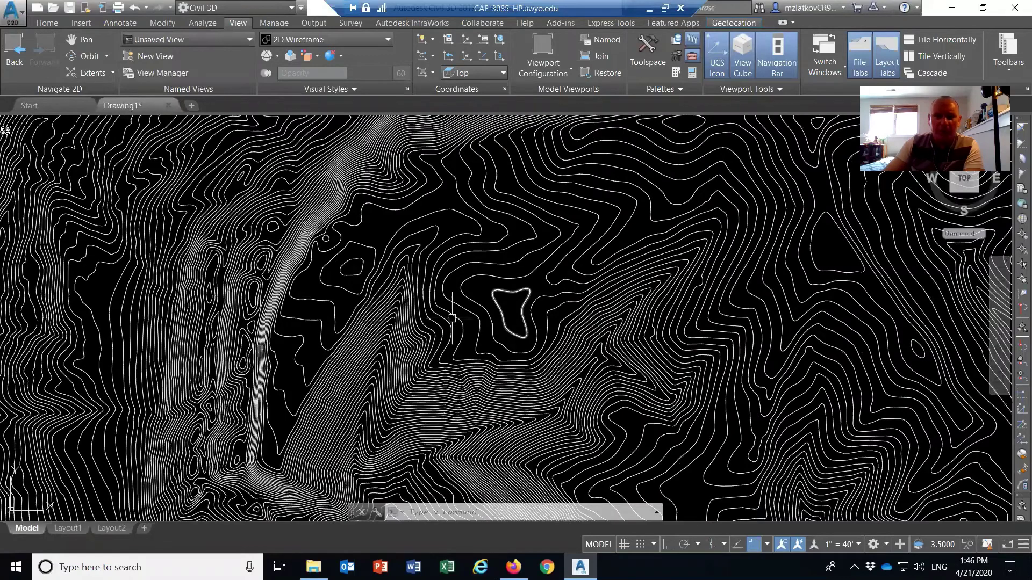
scroll(451, 318, "down", 4)
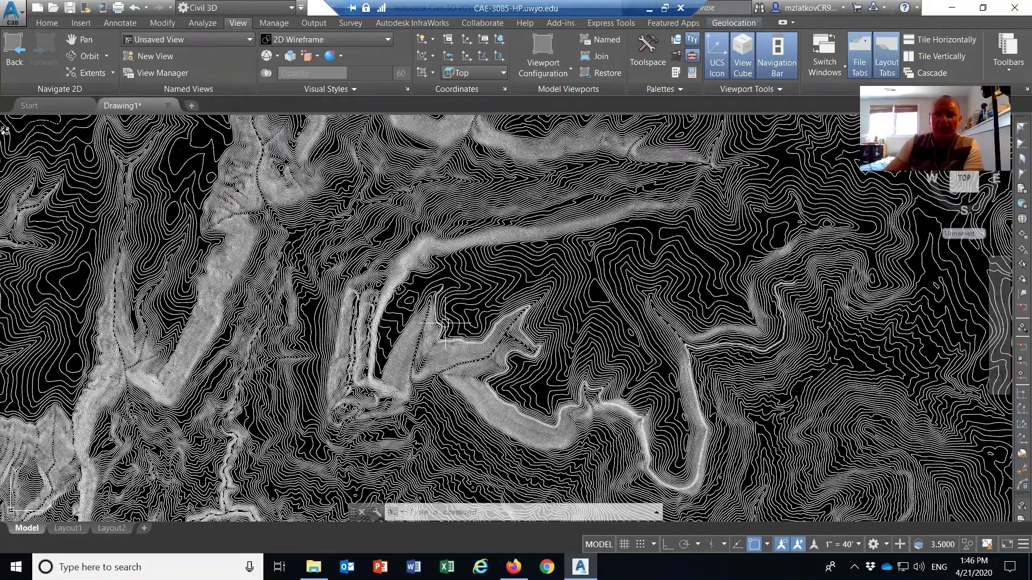
scroll(445, 324, "up", 4)
scroll(331, 279, "down", 4)
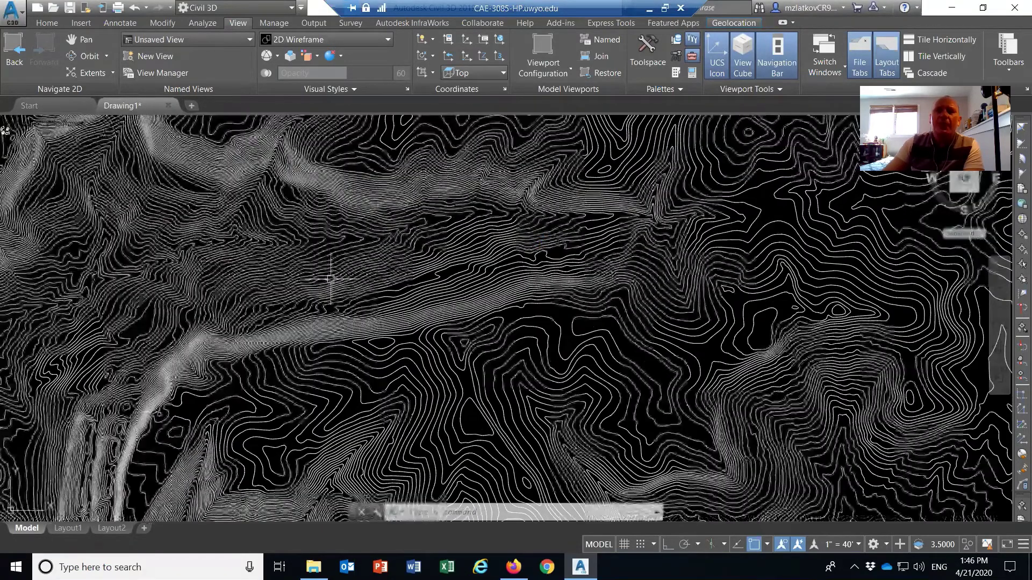
scroll(331, 279, "down", 5)
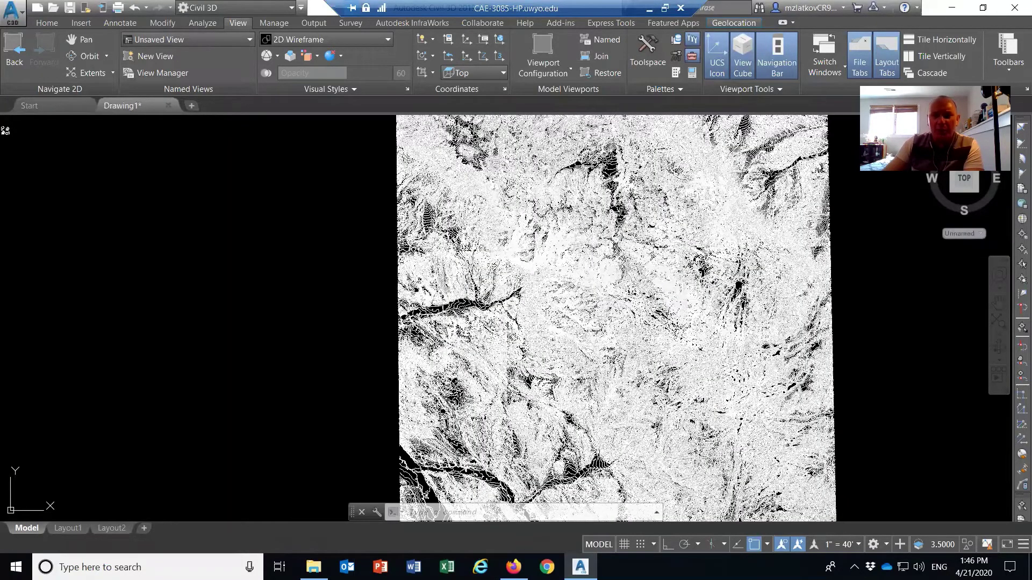
scroll(446, 301, "up", 2)
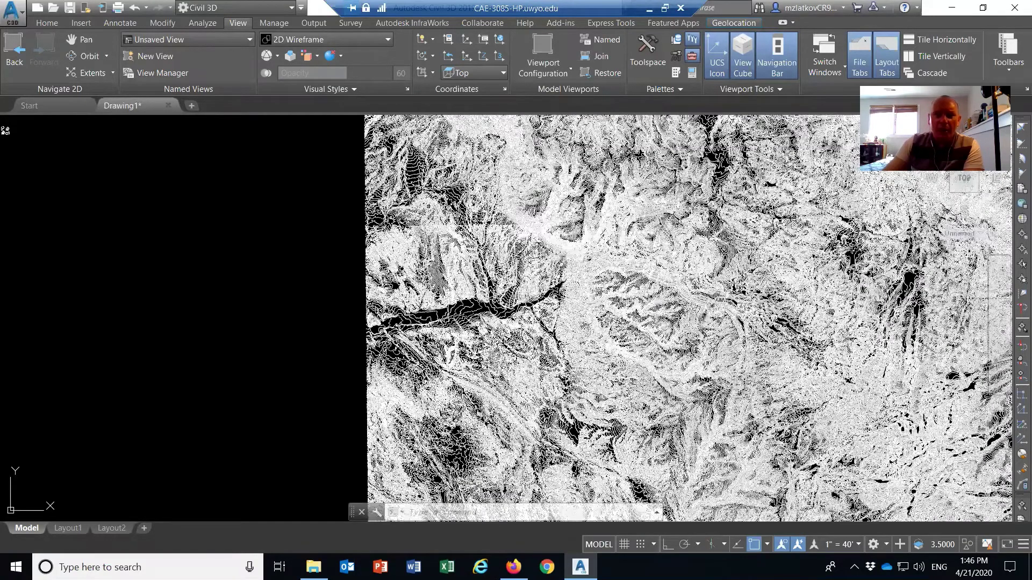
middle_click_drag(449, 312, 467, 370)
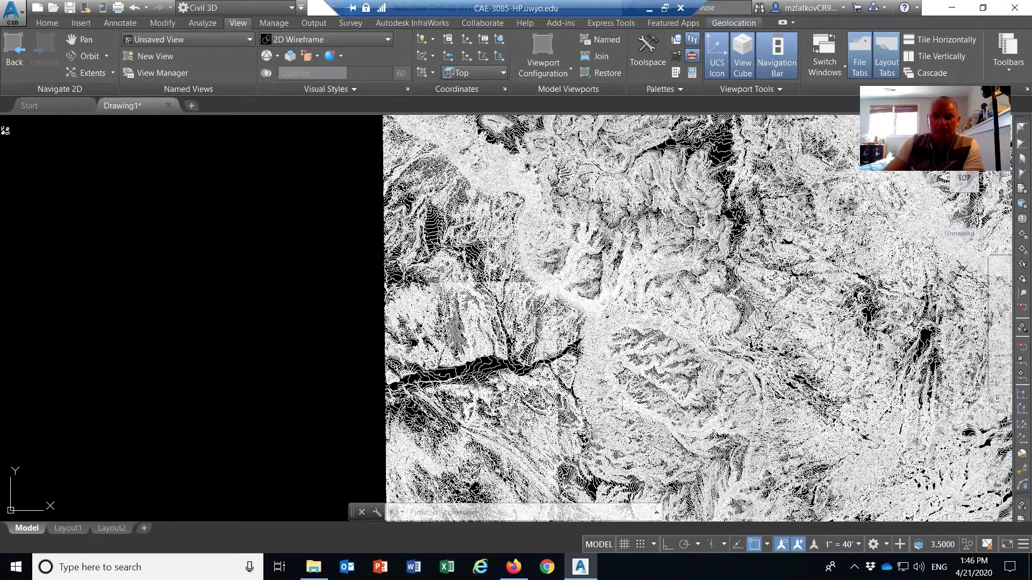
Step: Select a single contour polyline crossing the flat valley near the western edge and inspect its Elevation property
left_click(476, 261)
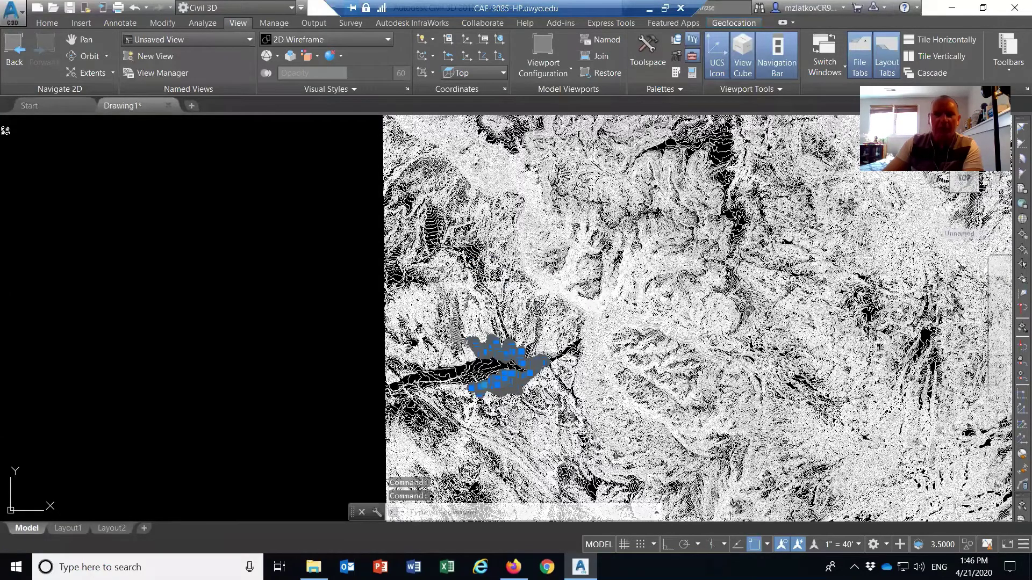
key("Escape")
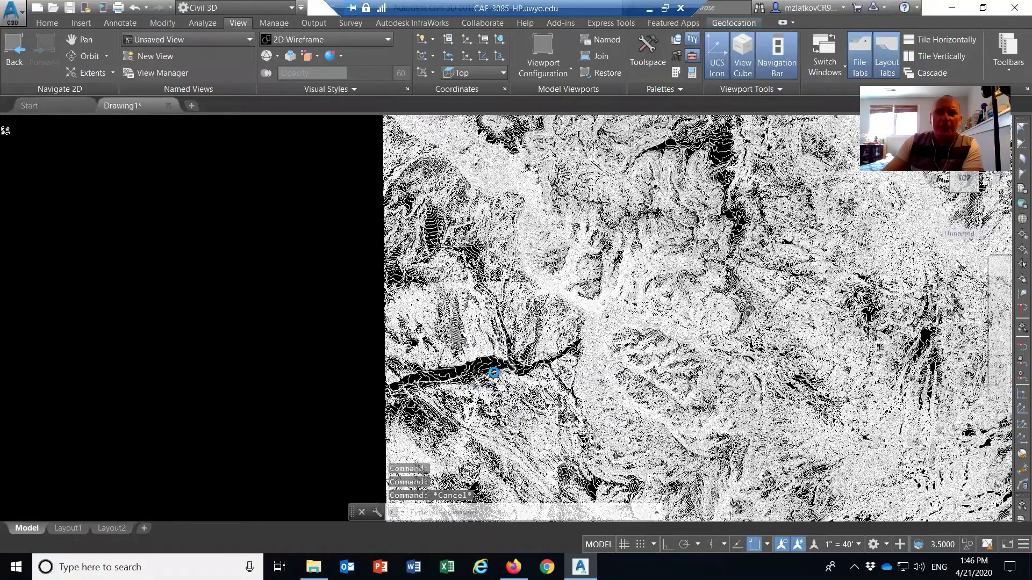
scroll(494, 371, "up", 2)
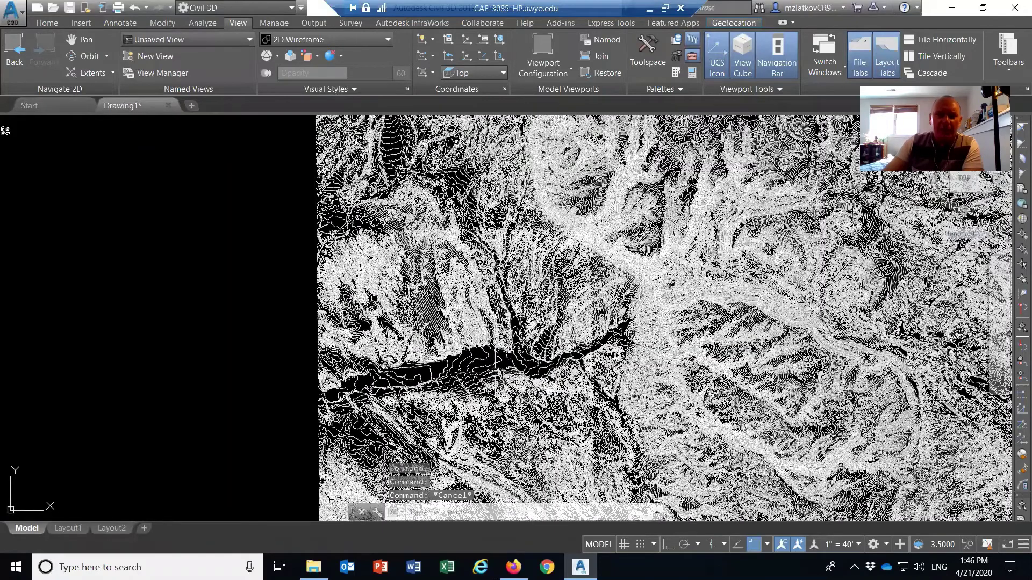
scroll(495, 371, "up", 3)
scroll(429, 277, "down", 6)
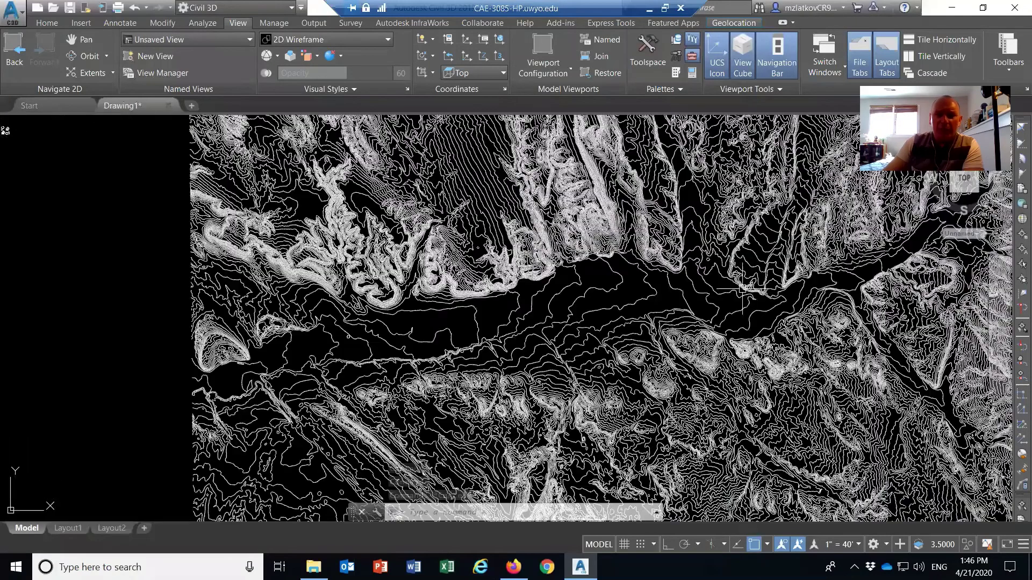
scroll(732, 292, "up", 2)
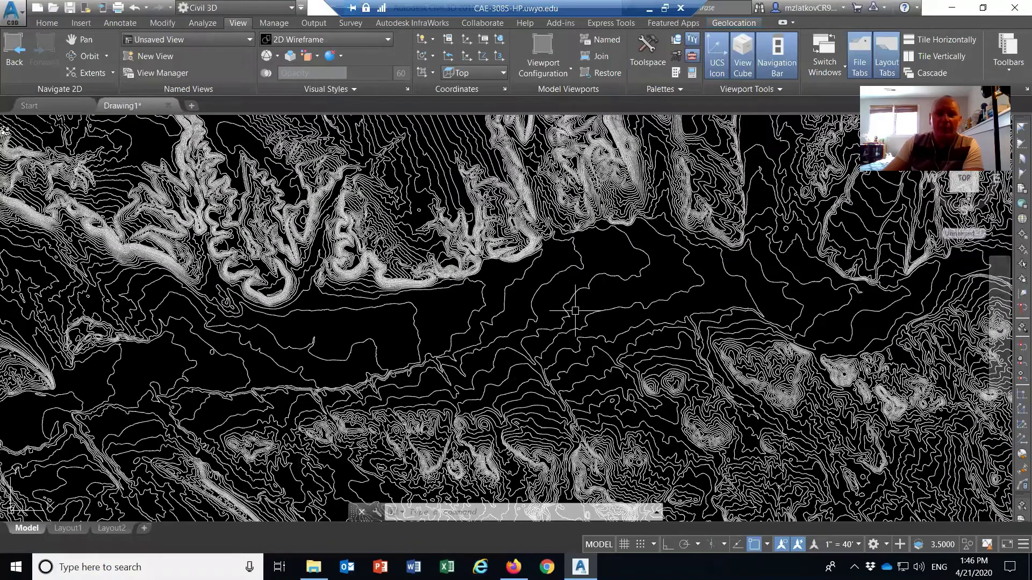
left_click(578, 291)
mouse_move(588, 287)
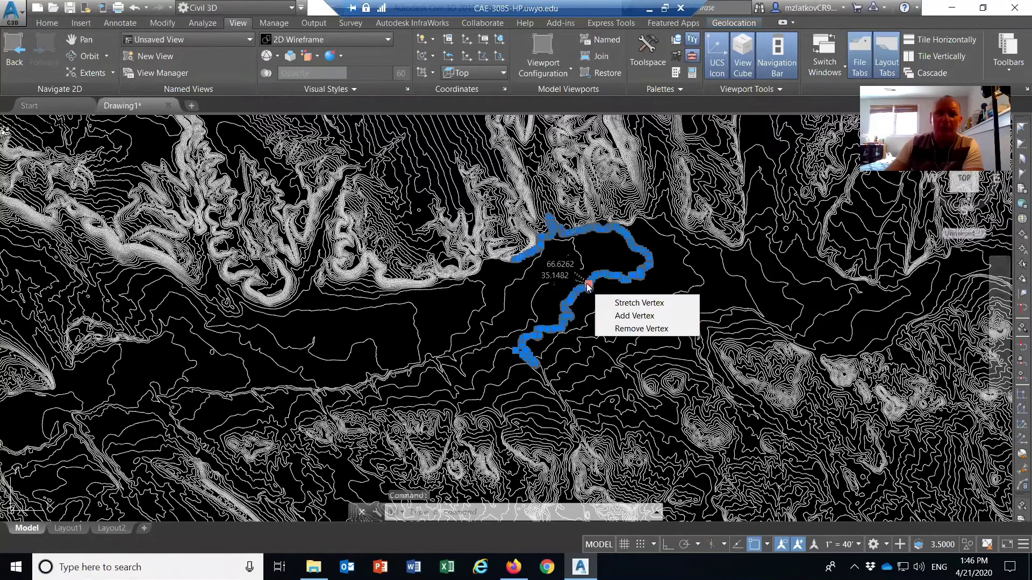
left_click(46, 22)
left_click(66, 75)
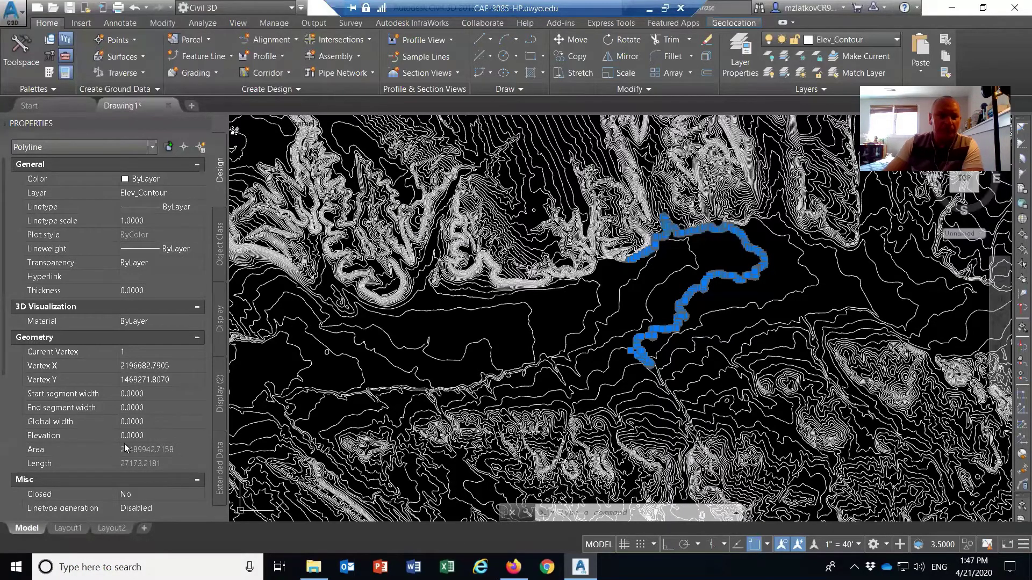
left_click(49, 436)
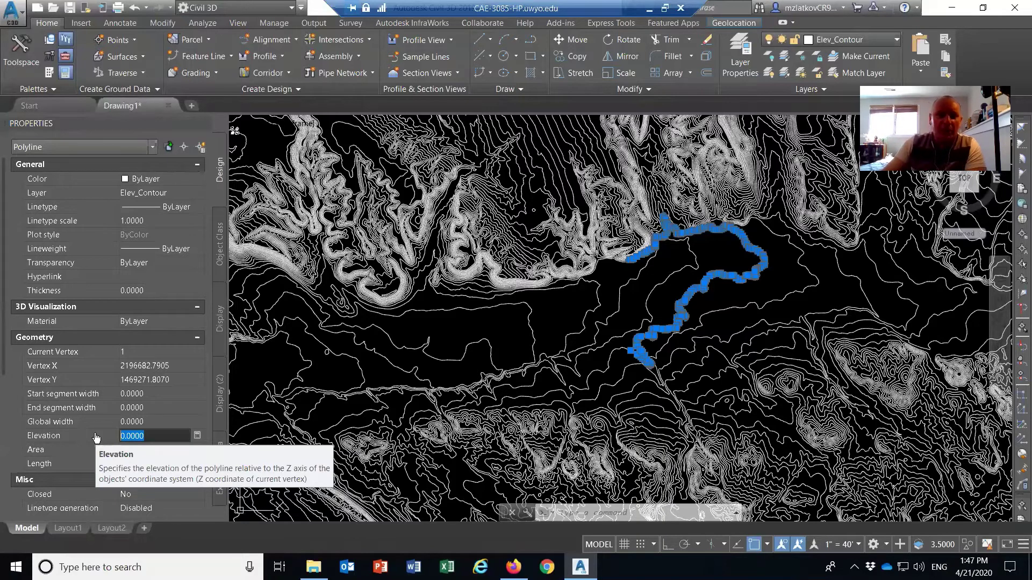
Step: Compare the contour's CONTOURELE value in the Elev_Contour object data with its geometric Elevation property, leaving the contour deselected
scroll(75, 428, "down", 3)
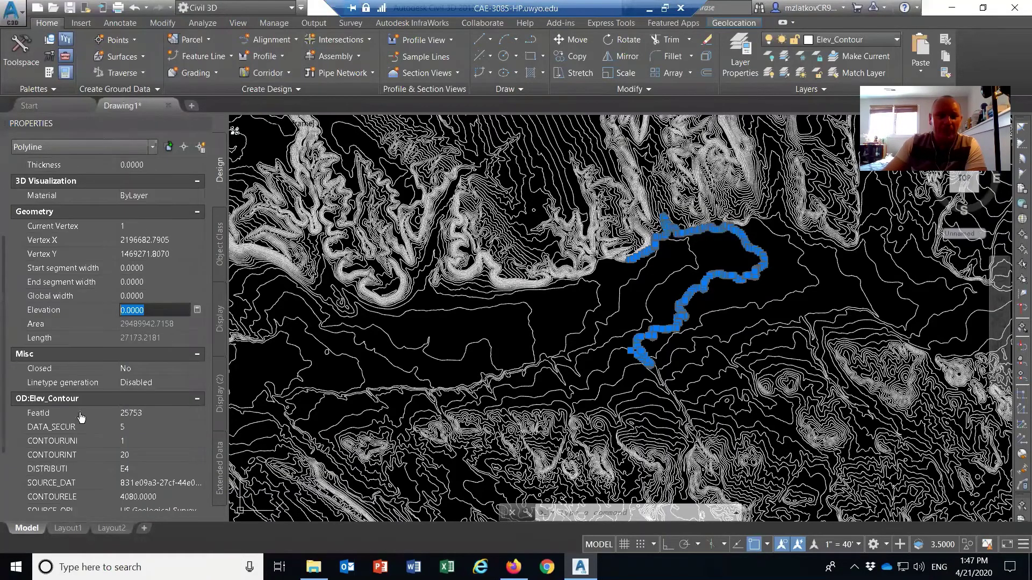
scroll(81, 413, "down", 2)
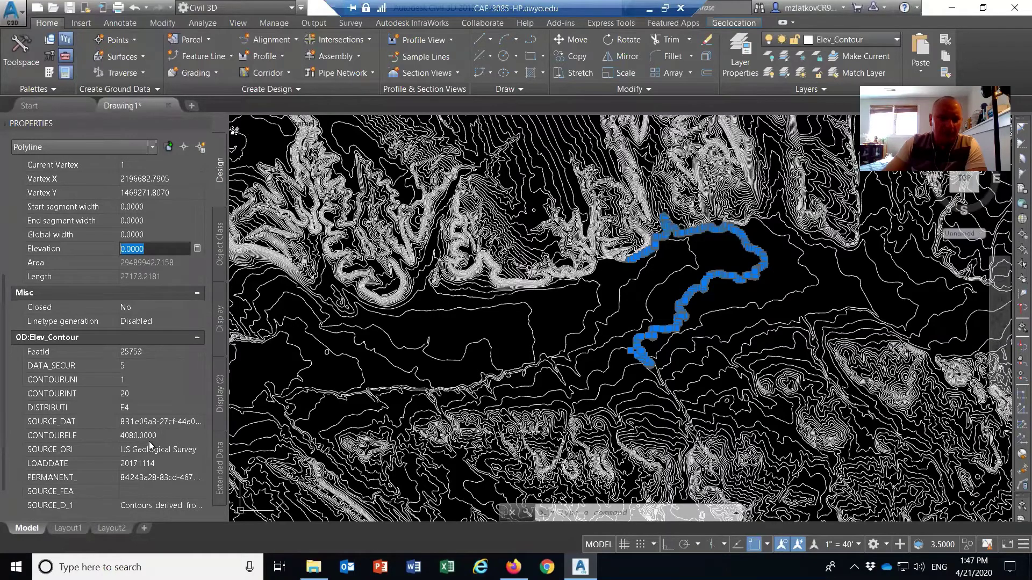
left_click(50, 437)
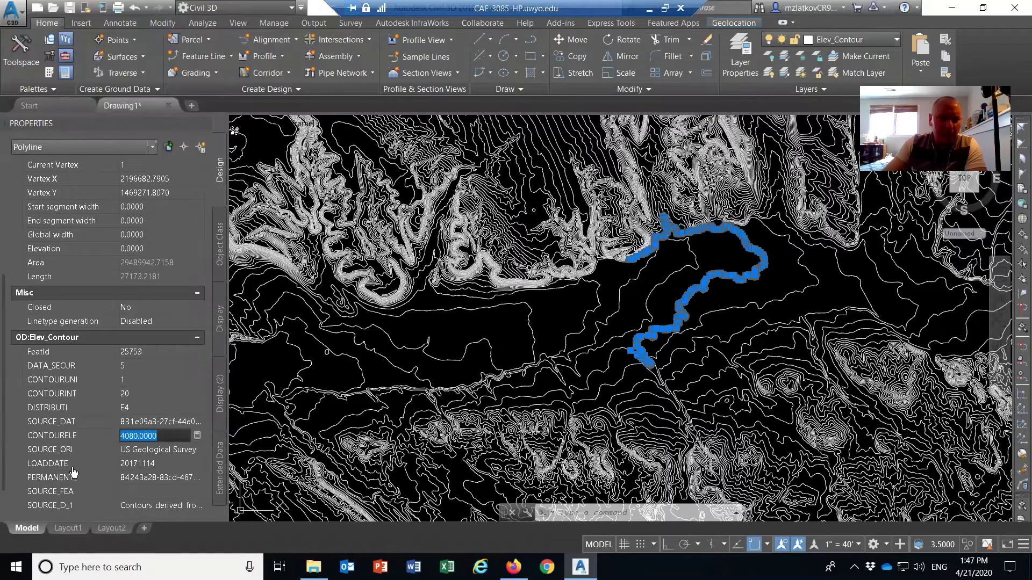
left_click(173, 436)
left_click(103, 434)
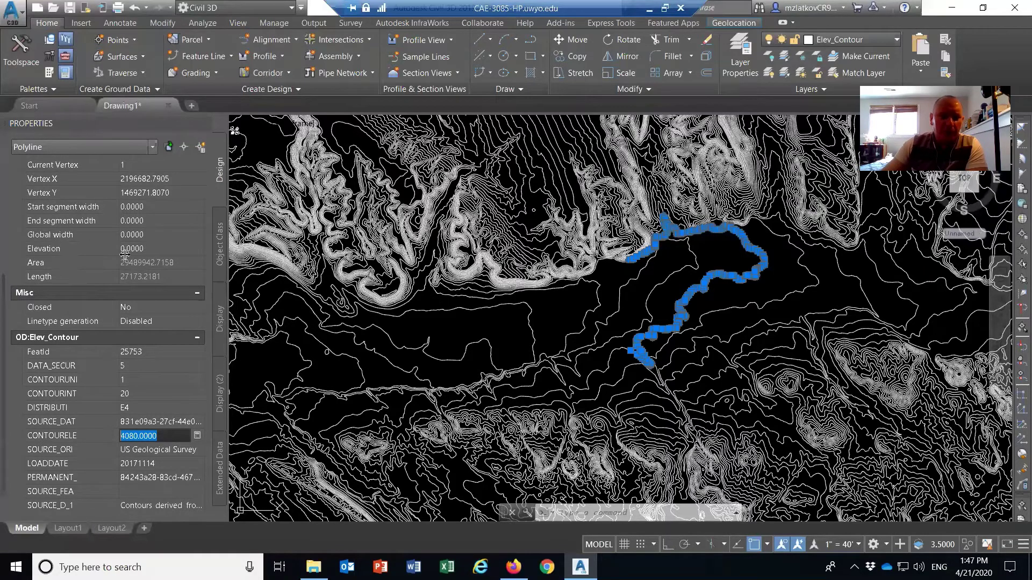
left_click(153, 251)
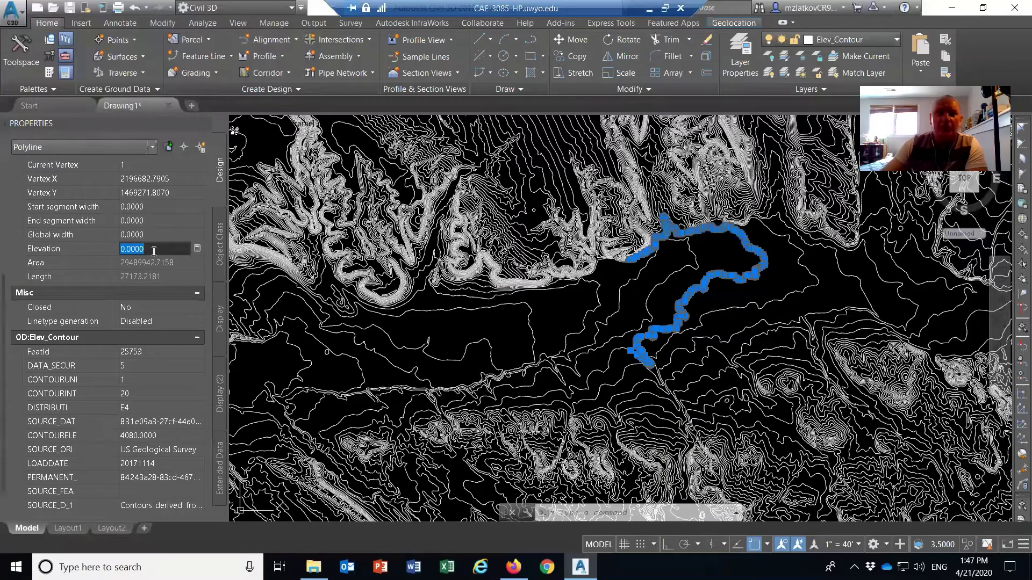
left_click(502, 324)
key("Escape")
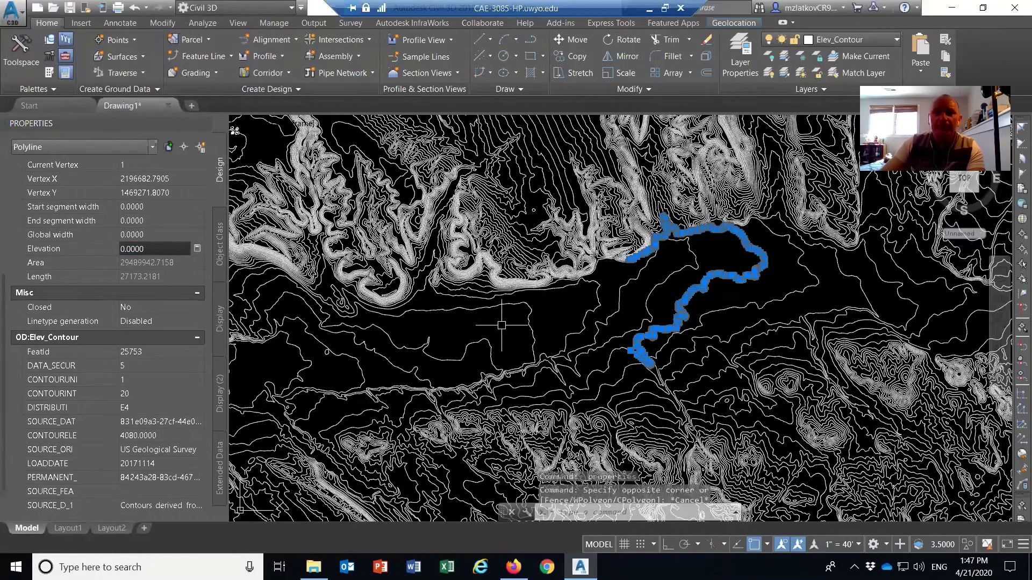
key("Escape")
Step: Turn on the aerial online map beneath the contours around the western valley
scroll(505, 326, "down", 3)
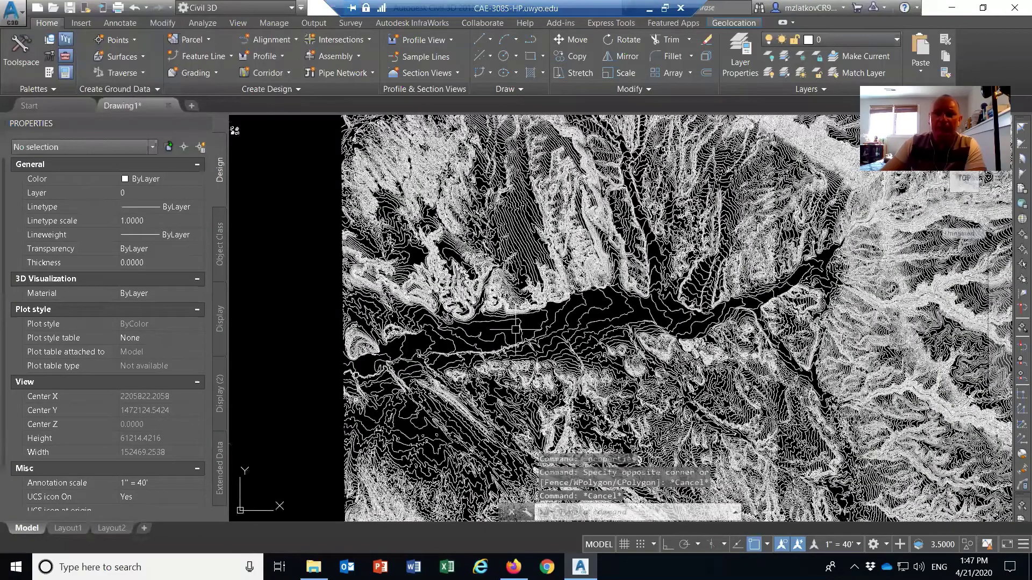
scroll(516, 329, "down", 2)
scroll(532, 365, "down", 2)
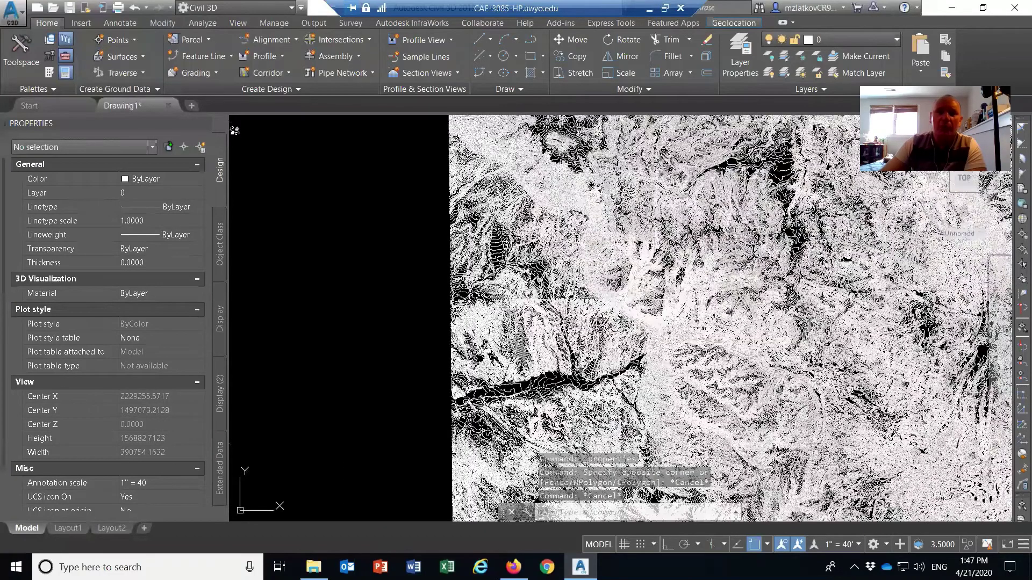
scroll(538, 363, "up", 2)
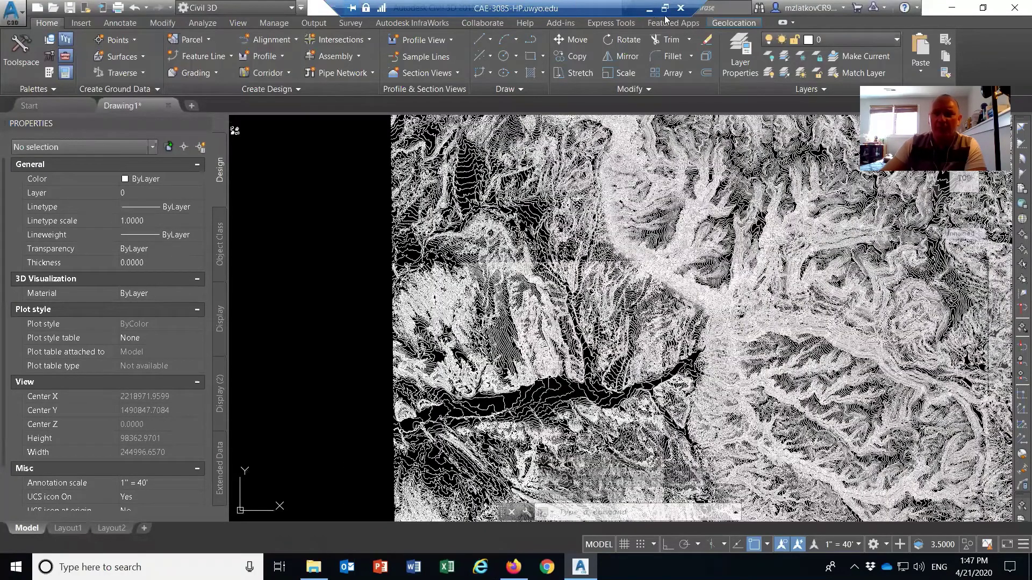
left_click(743, 24)
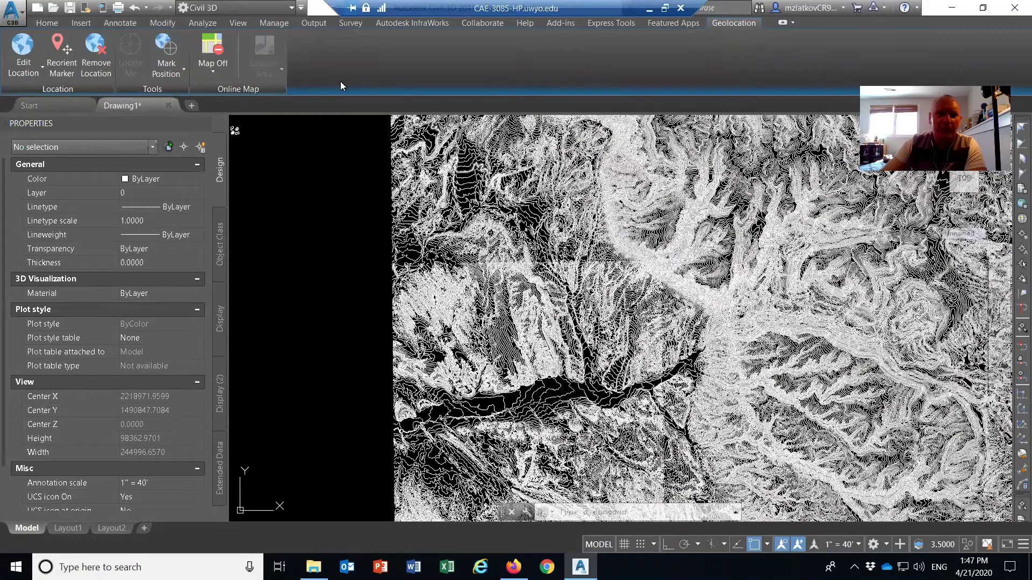
left_click(215, 73)
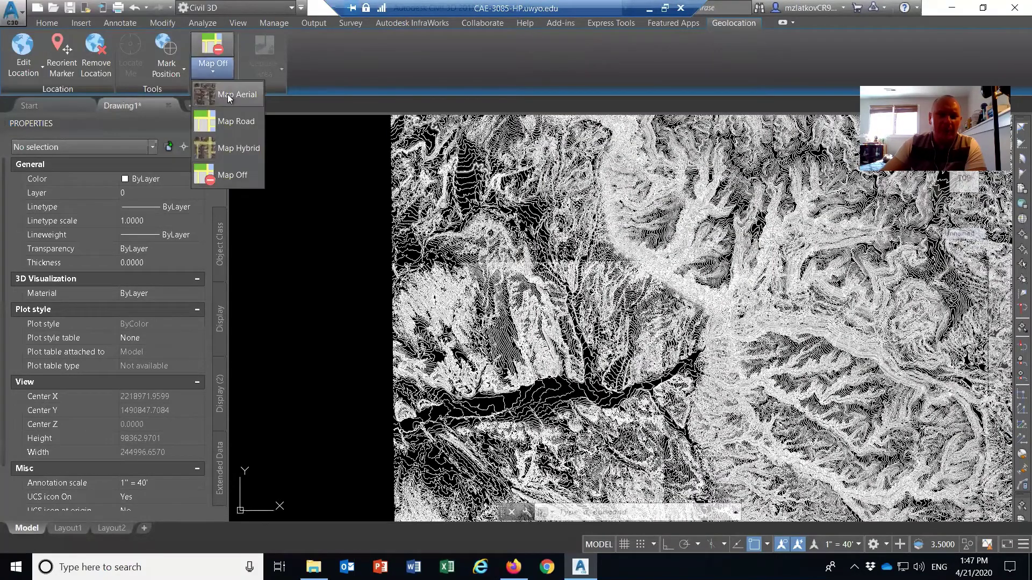
left_click(227, 95)
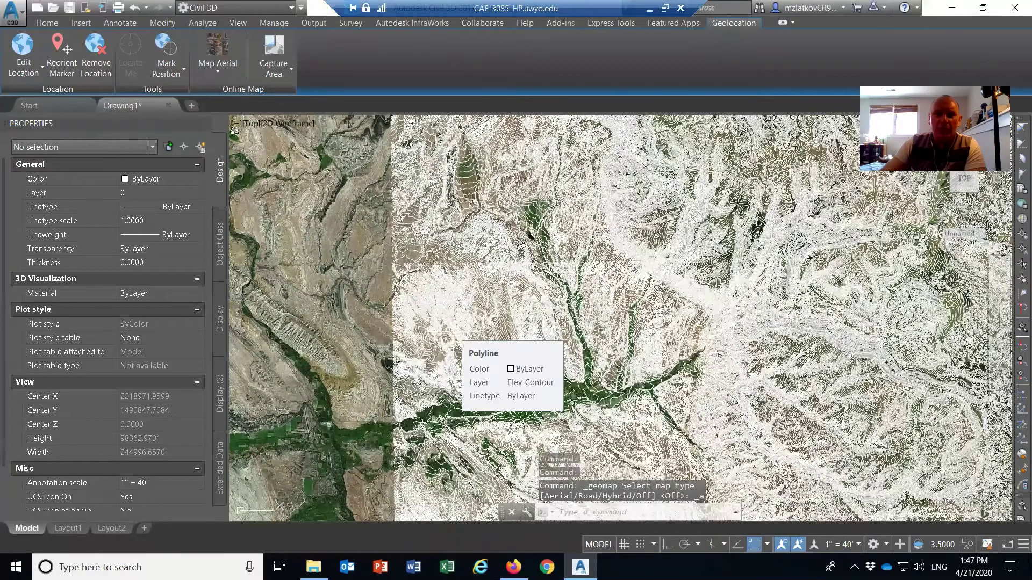
Step: Examine how the contours line up with the aerial imagery along the green valley and its side drainages
scroll(596, 395, "up", 2)
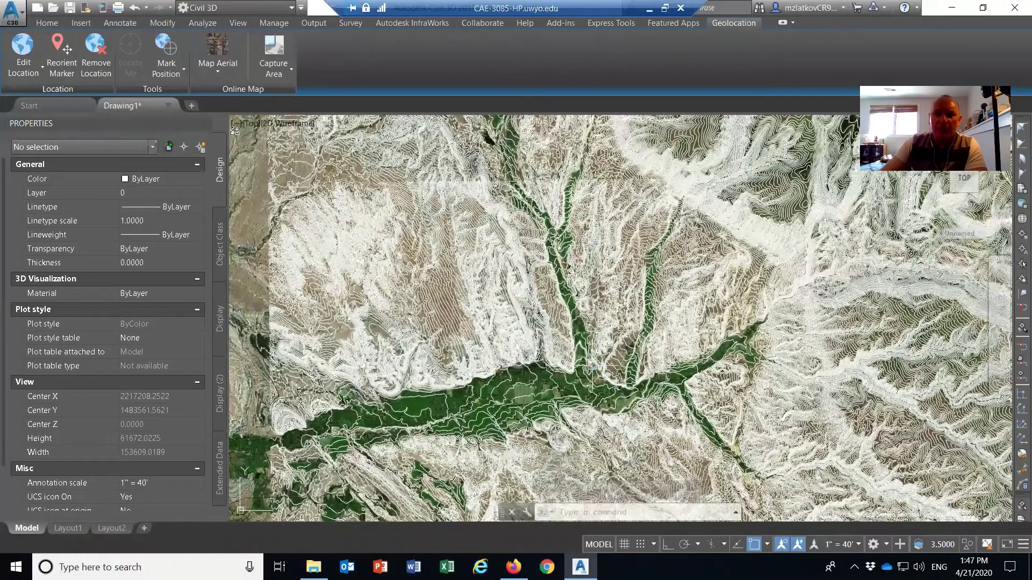
scroll(593, 367, "up", 3)
scroll(560, 313, "up", 2)
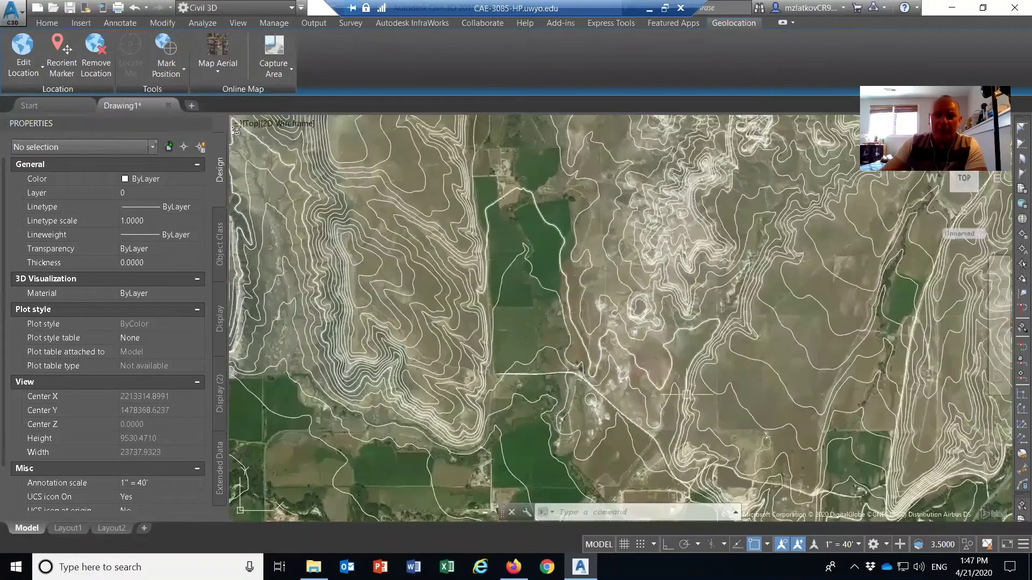
scroll(672, 379, "down", 3)
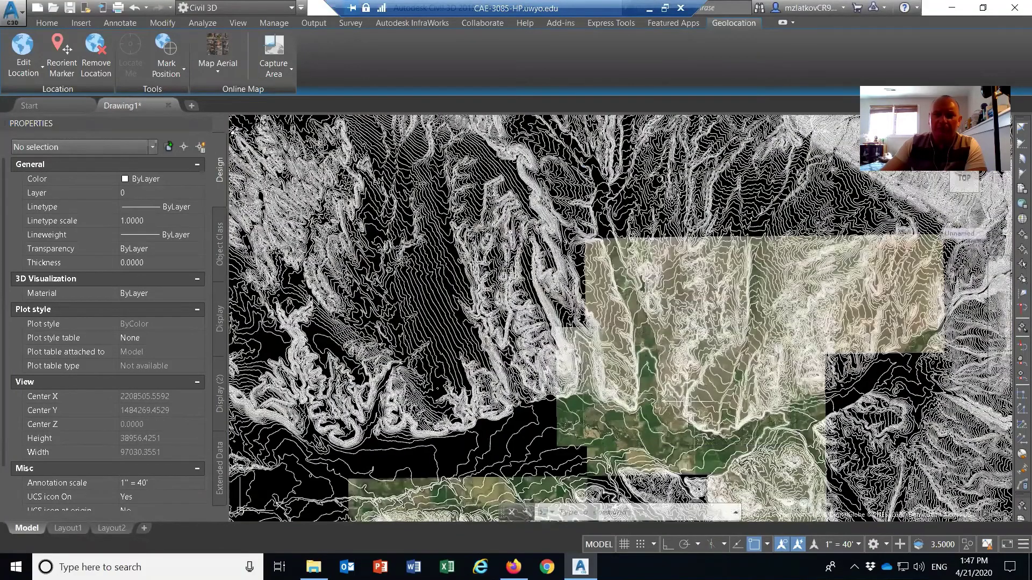
scroll(687, 401, "up", 2)
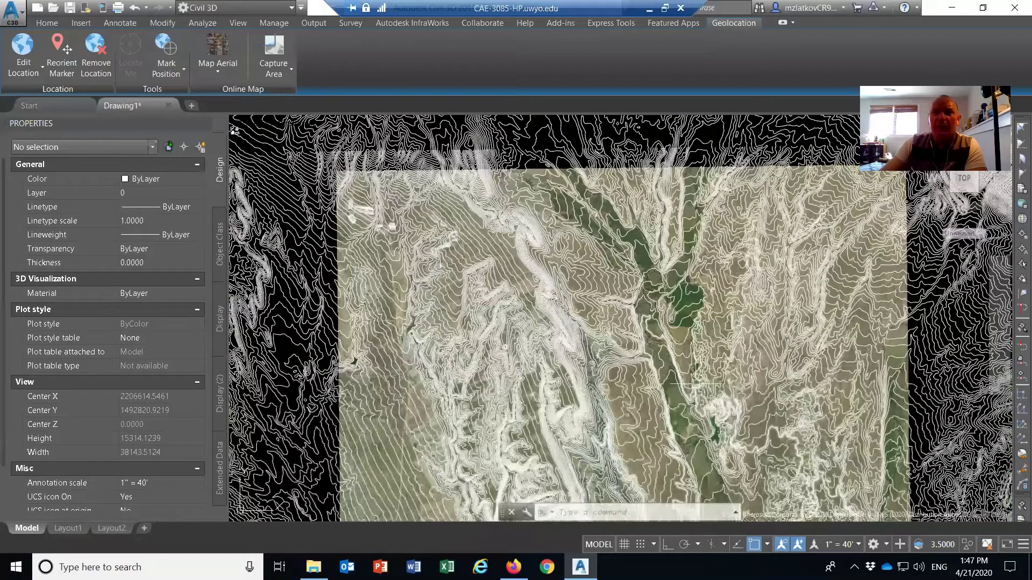
Step: Compare the contours with the aerial imagery around the northern reservoir, along the river valley, and over the hills south of the irrigated fields
scroll(693, 385, "down", 1)
scroll(677, 446, "down", 1)
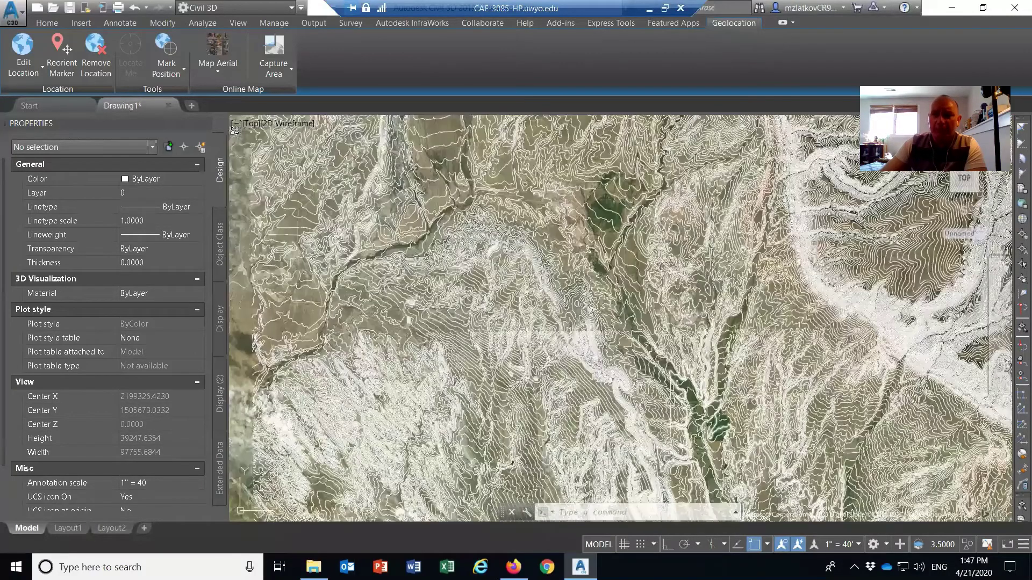
scroll(623, 243, "up", 2)
scroll(624, 243, "up", 1)
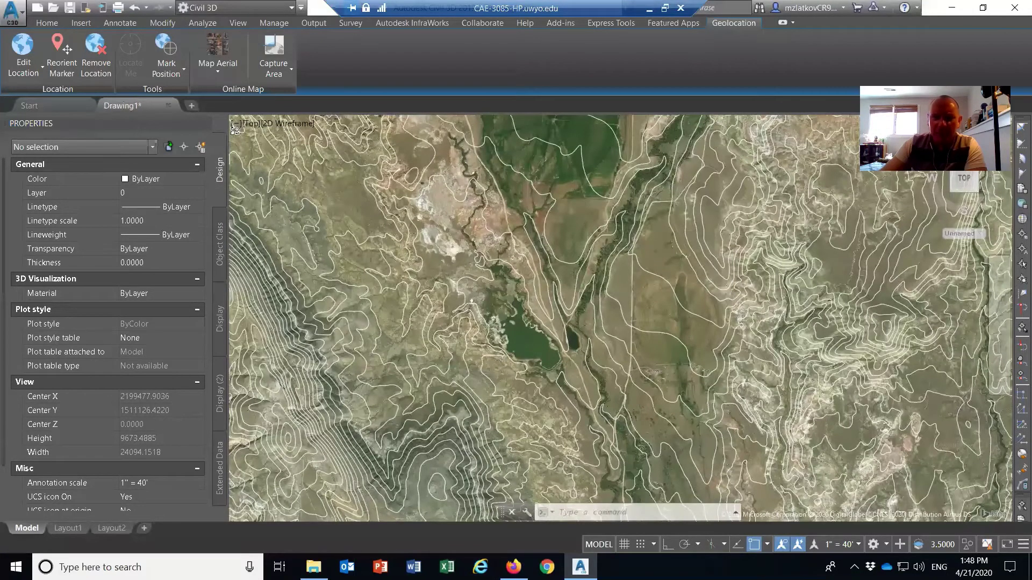
scroll(582, 210, "down", 1)
scroll(570, 451, "down", 1)
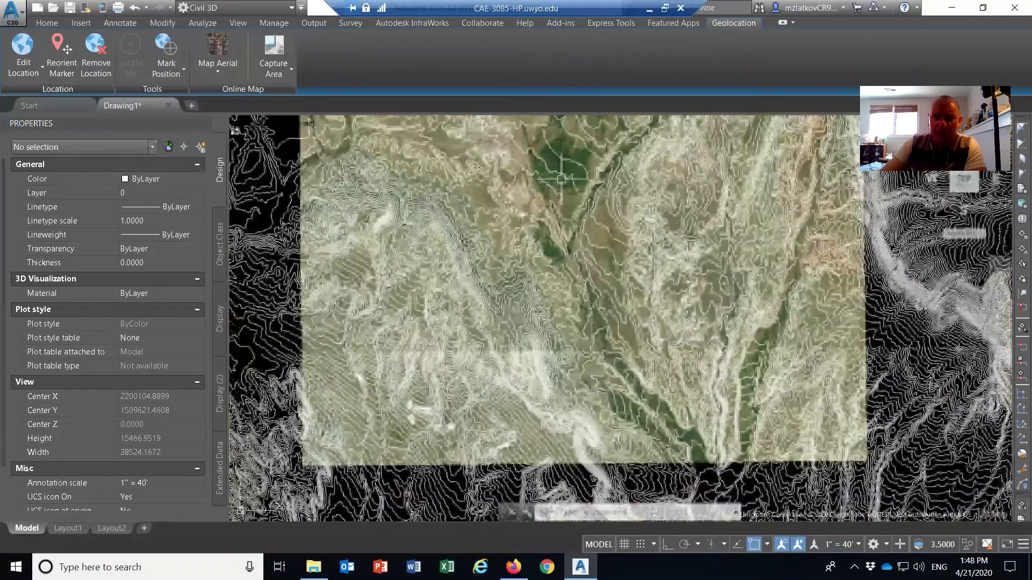
scroll(616, 424, "down", 2)
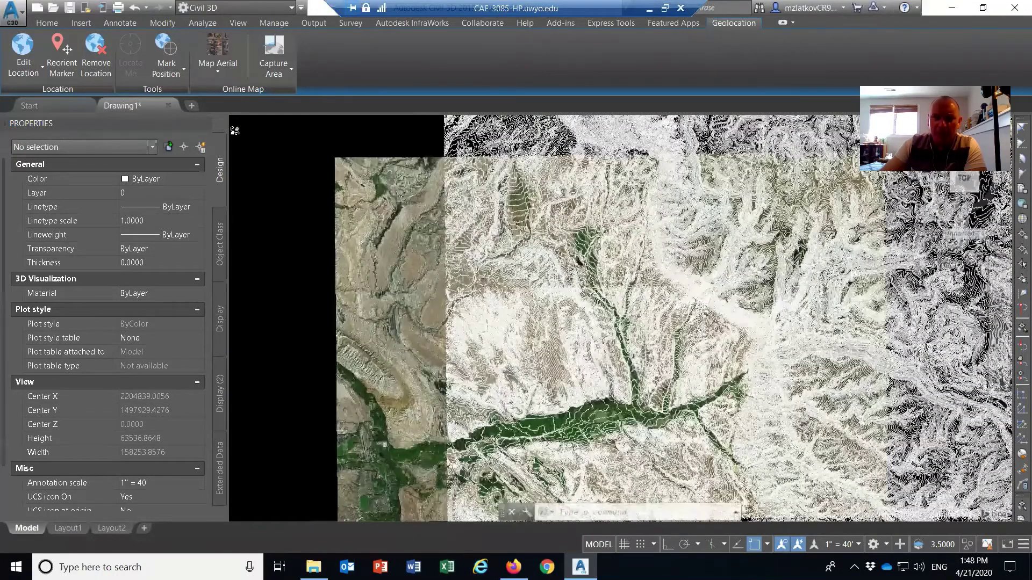
scroll(637, 381, "up", 4)
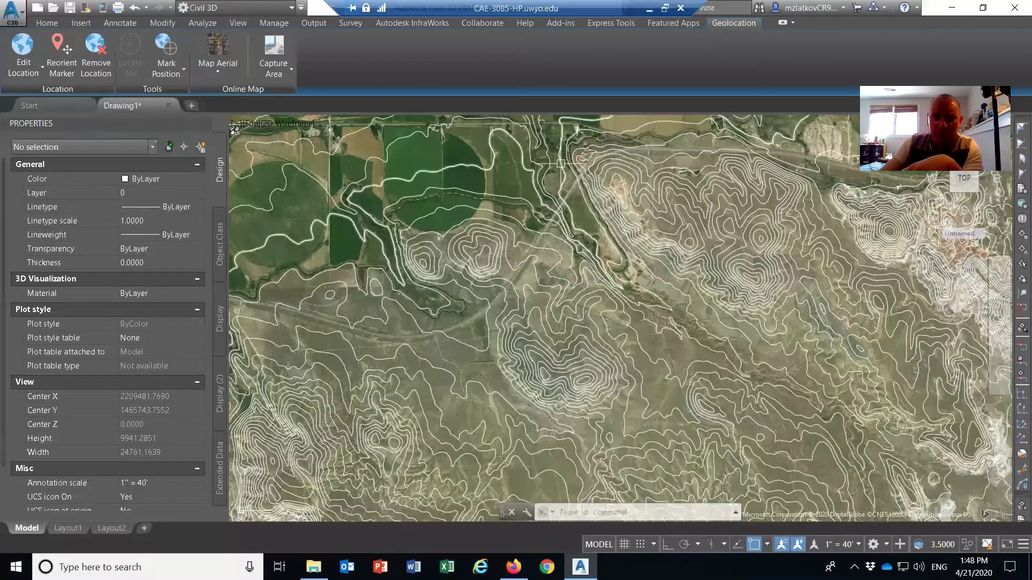
scroll(445, 318, "up", 4)
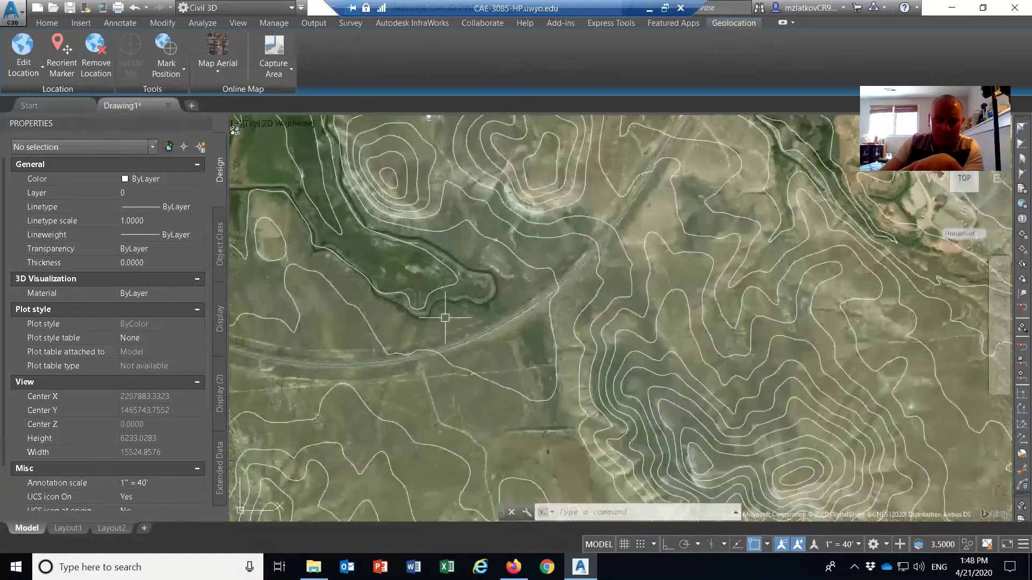
scroll(445, 318, "down", 4)
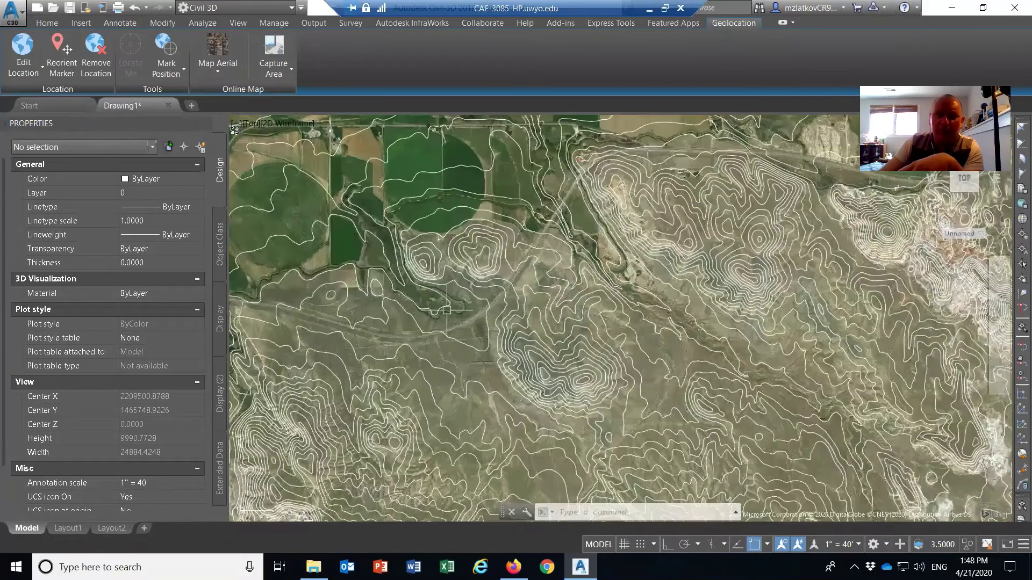
Step: Turn off the aerial online map beneath the contours and check the full extent of the contour linework
left_click(218, 72)
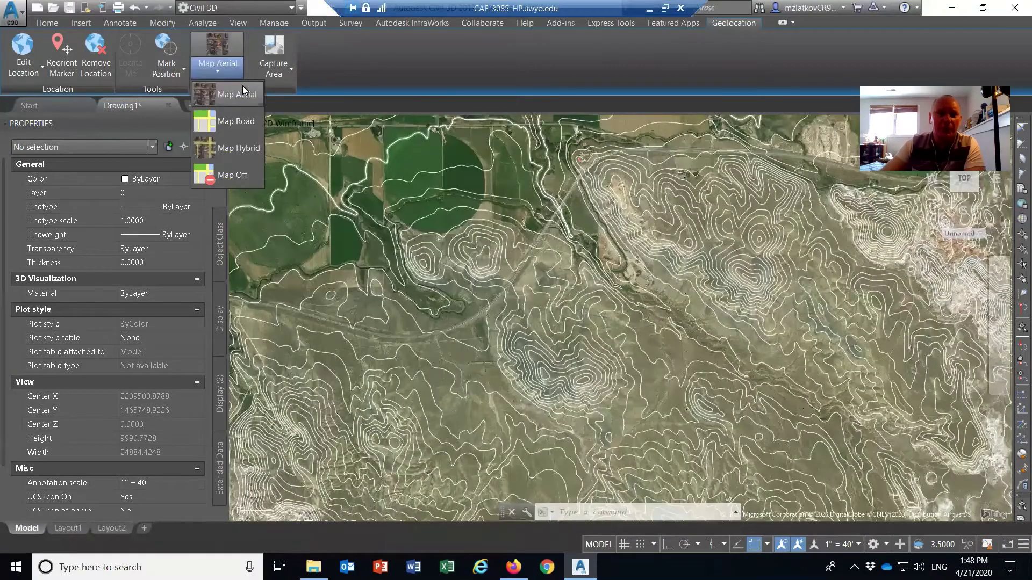
left_click(236, 176)
scroll(836, 361, "down", 3)
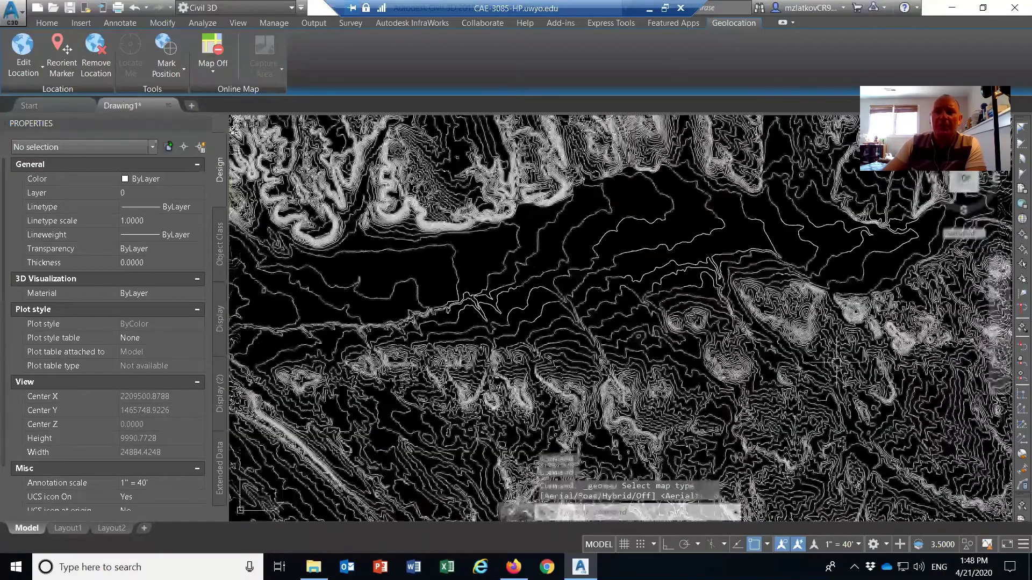
scroll(734, 364, "down", 5)
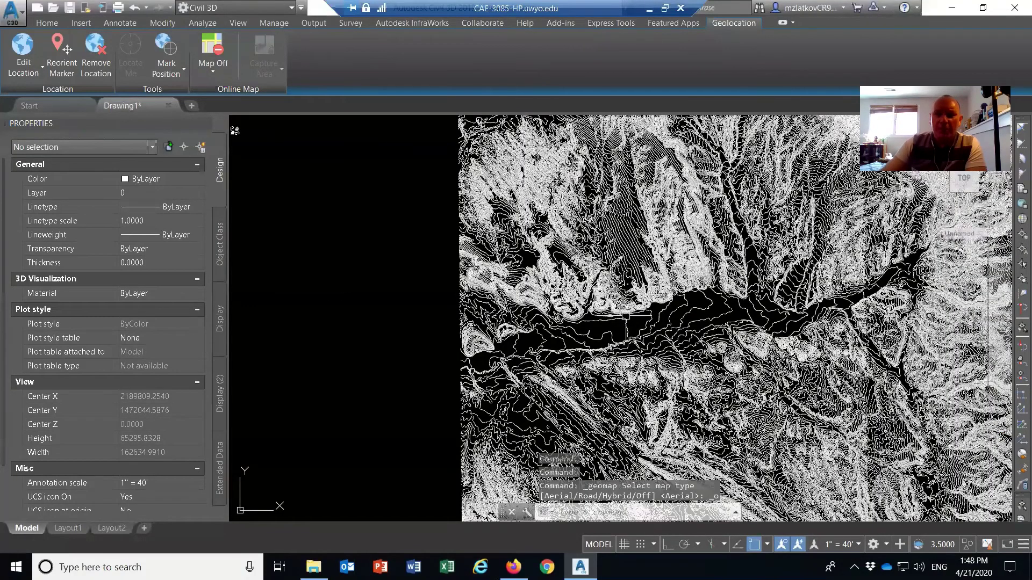
scroll(544, 314, "down", 2)
scroll(436, 313, "down", 4)
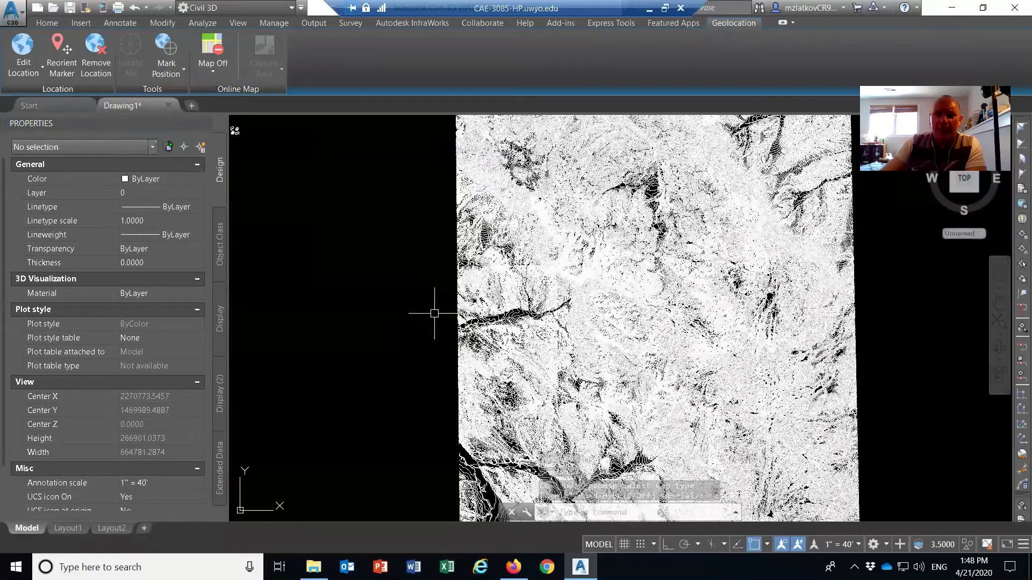
scroll(435, 314, "down", 2)
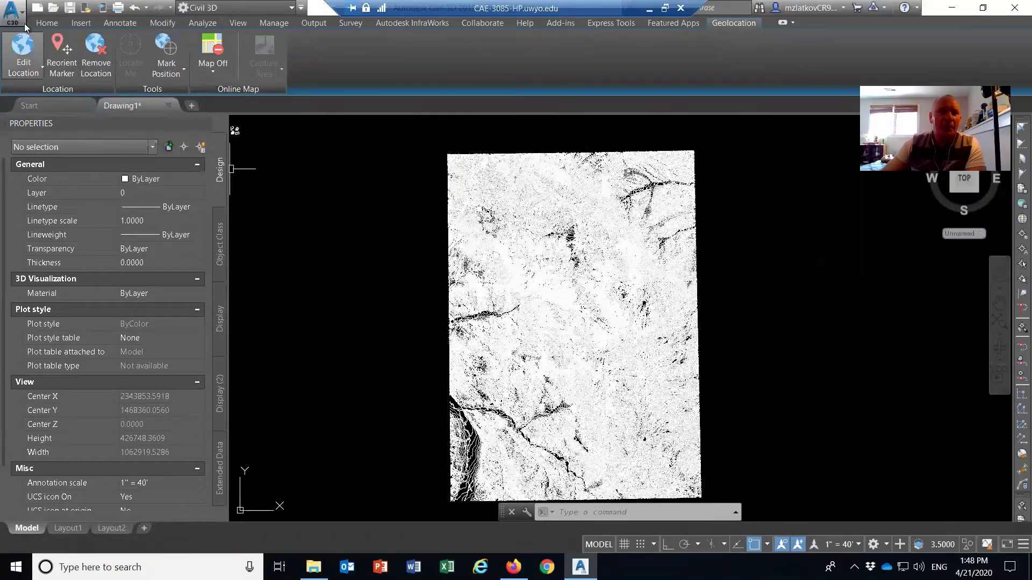
Step: Open Save As for the contour drawing and set the save location to the Desktop
left_click(12, 11)
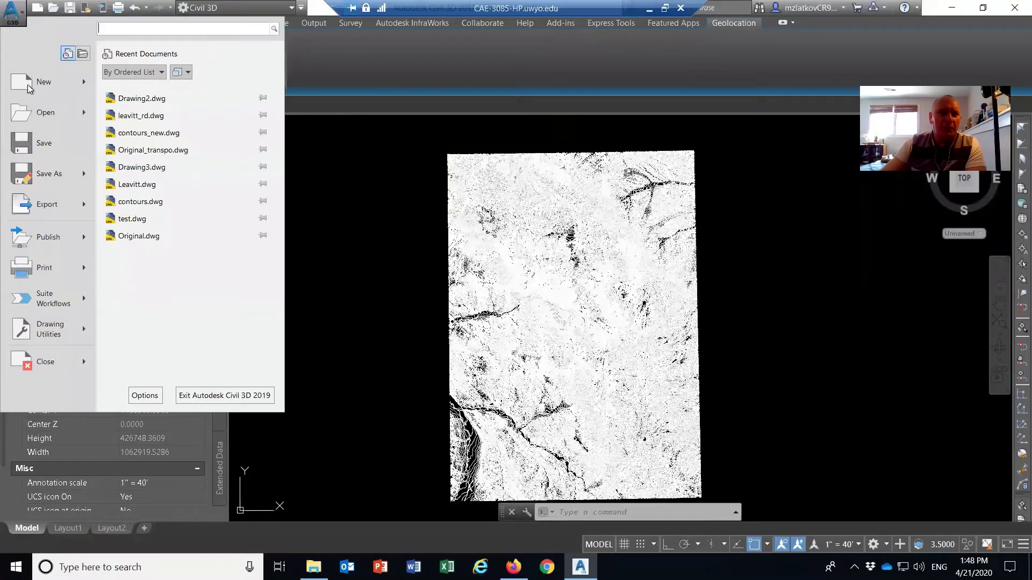
left_click(54, 174)
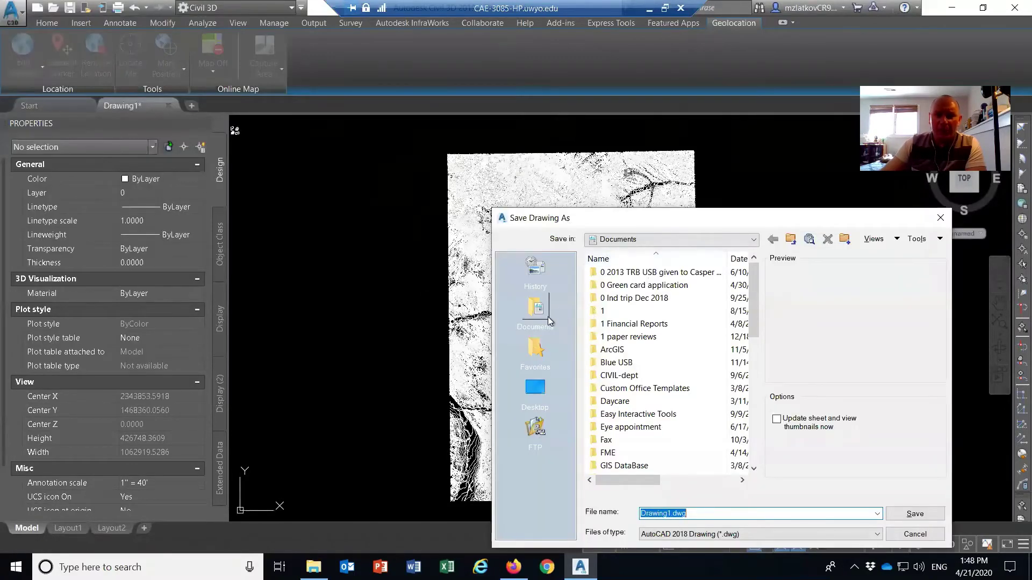
left_click(548, 388)
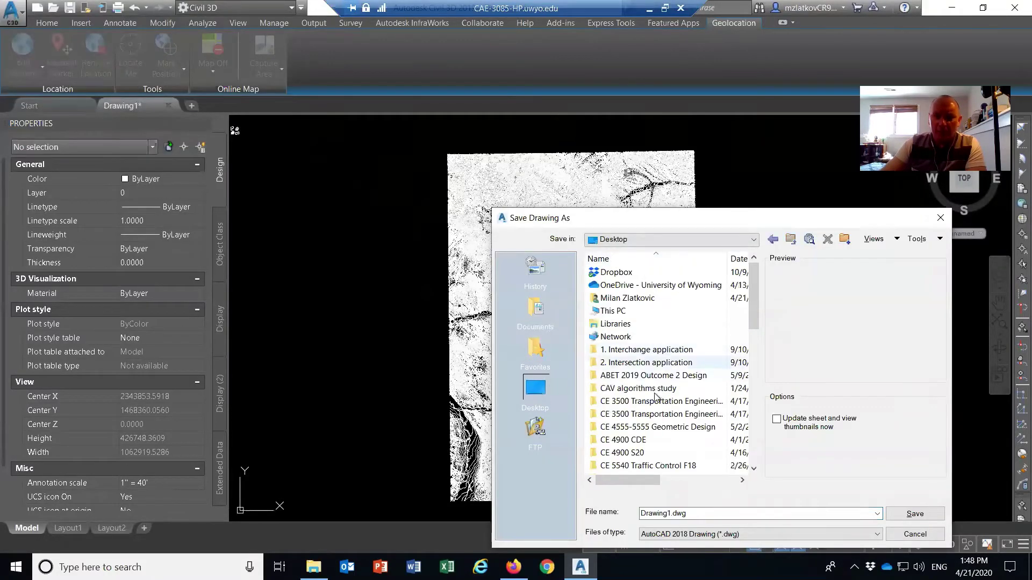
Step: Save the drawing as "contours" in the Class demo folder under Labs, 8 Geometric Design of Highways, in the CE 3500 Transportation Engineering S20 folder
double_click(662, 402)
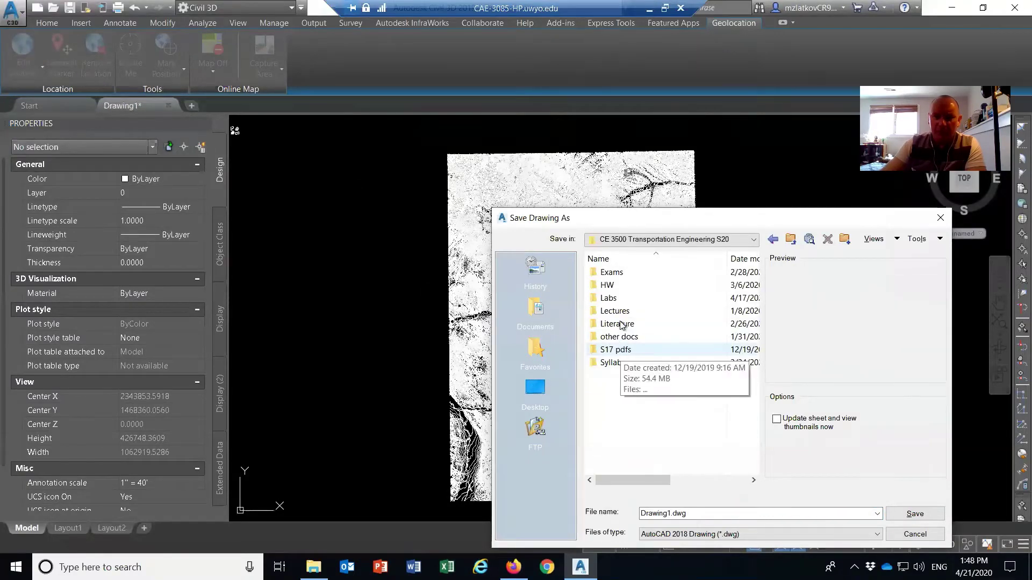
double_click(611, 299)
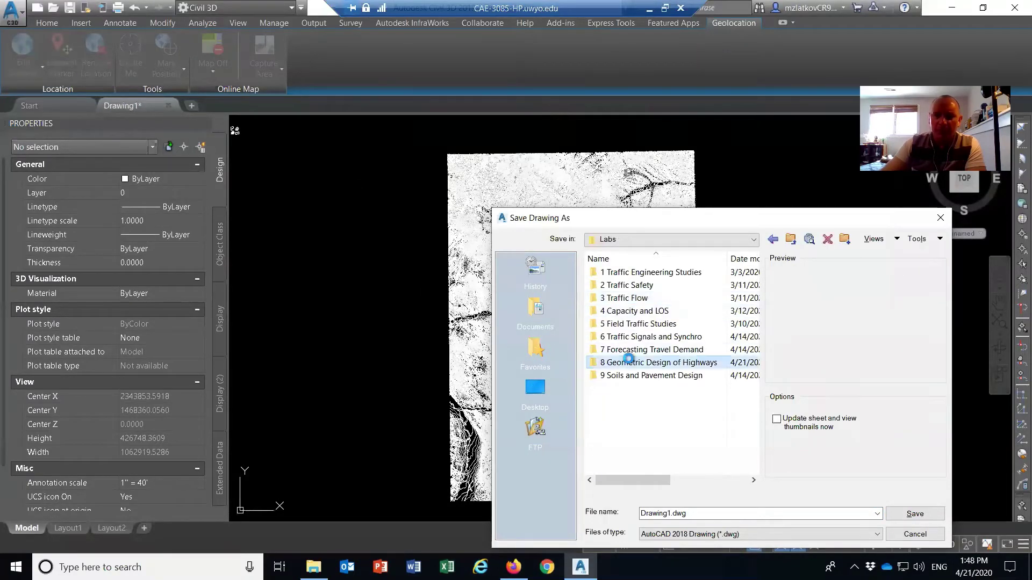
double_click(625, 363)
double_click(632, 289)
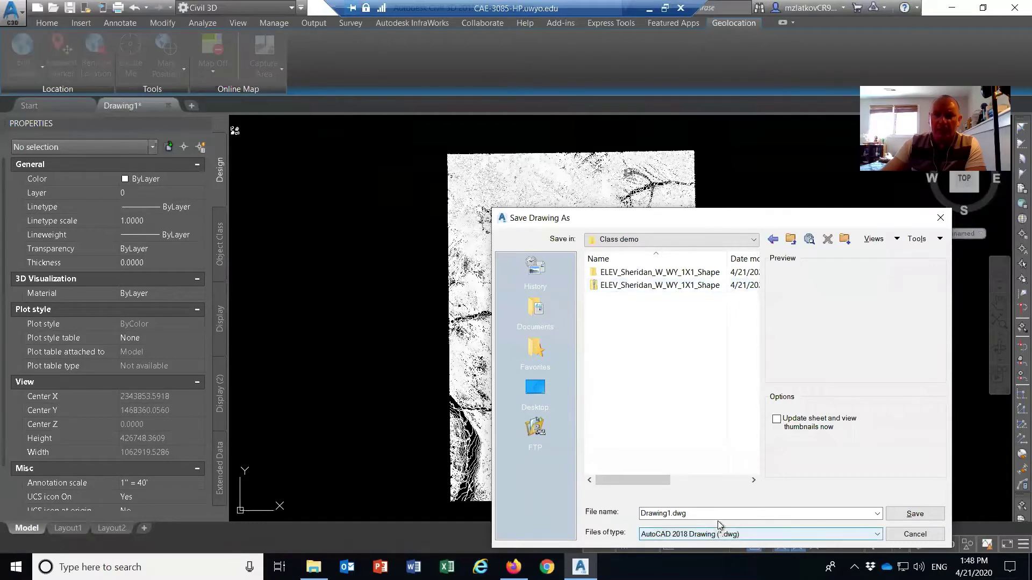
double_click(716, 514)
type("co")
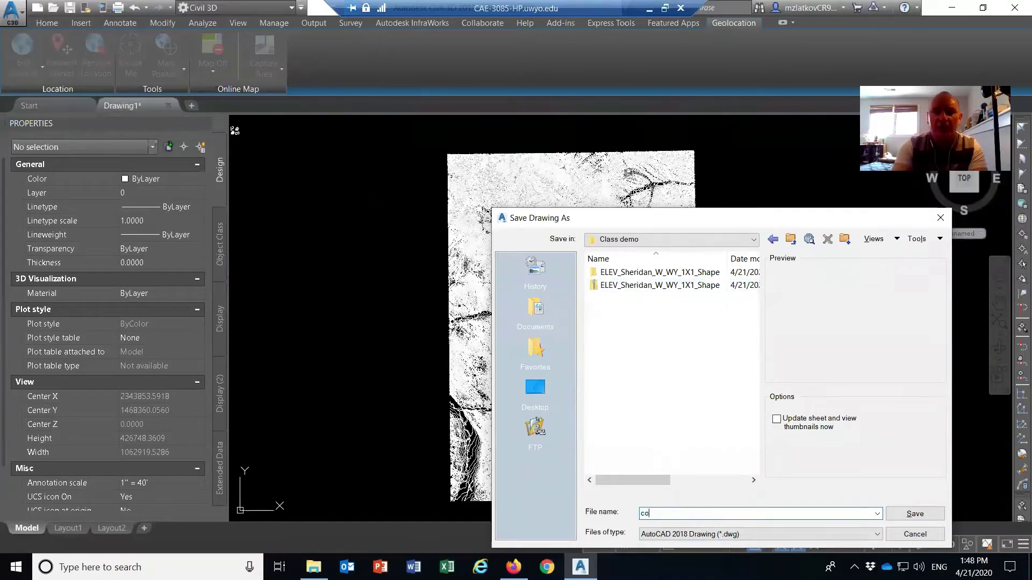
type("ntours")
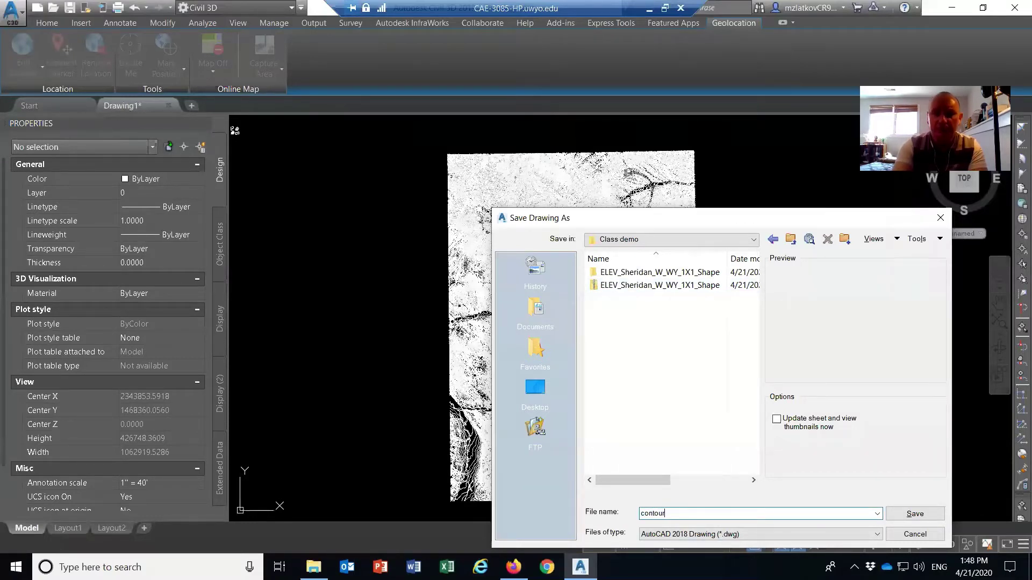
left_click(912, 515)
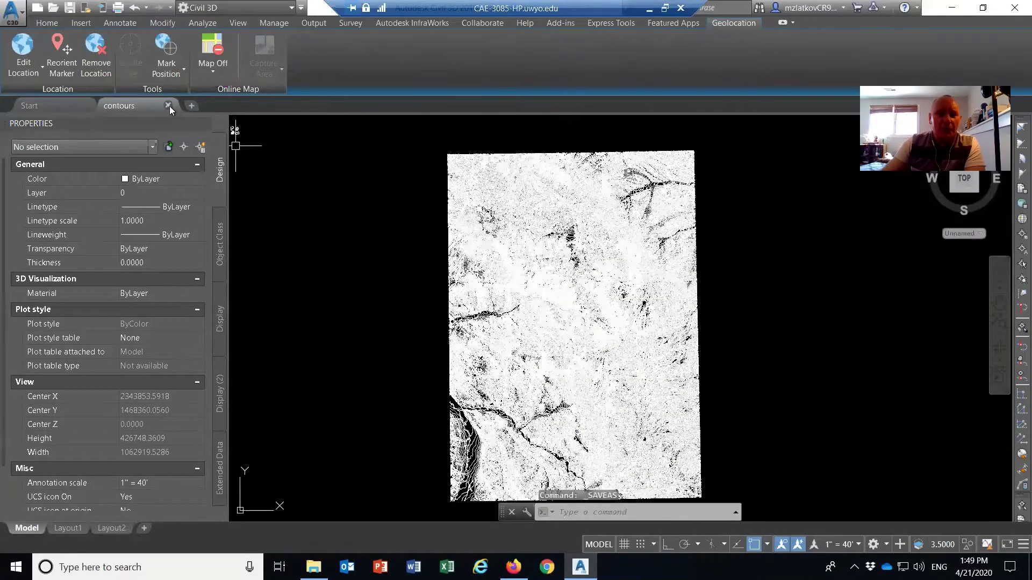
Step: Close the contours drawing and create a new blank drawing
left_click(170, 107)
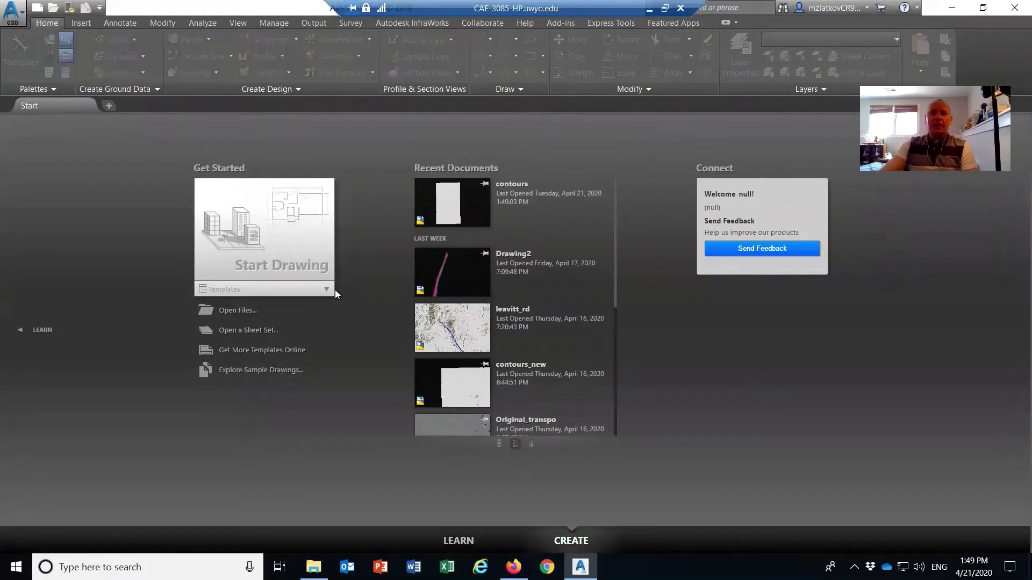
left_click(109, 105)
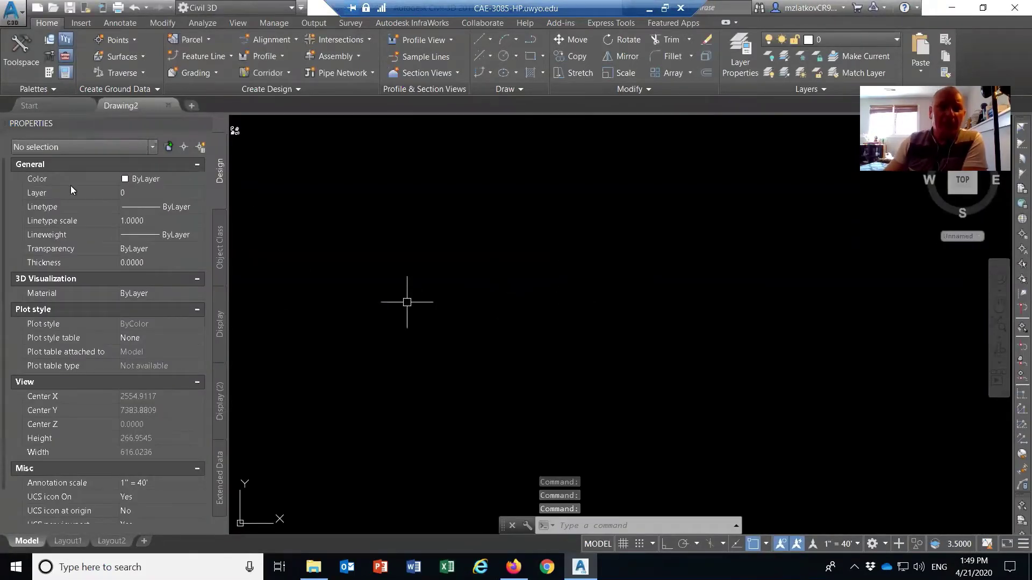
Step: Set the imperial-to-metric conversion to US Survey Foot (39.37 Inches per Meter) in the new drawing's settings
left_click(12, 12)
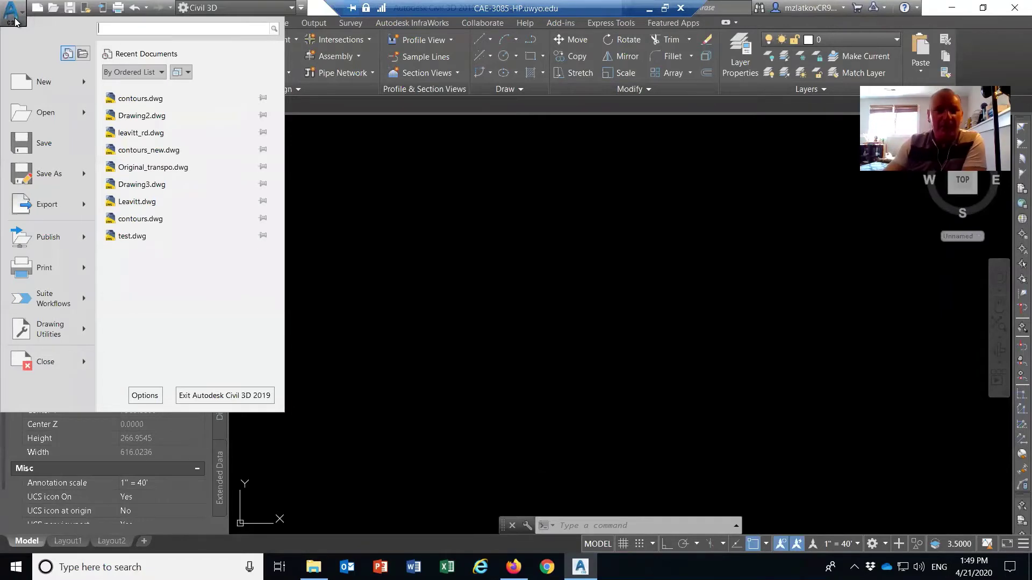
mouse_move(56, 337)
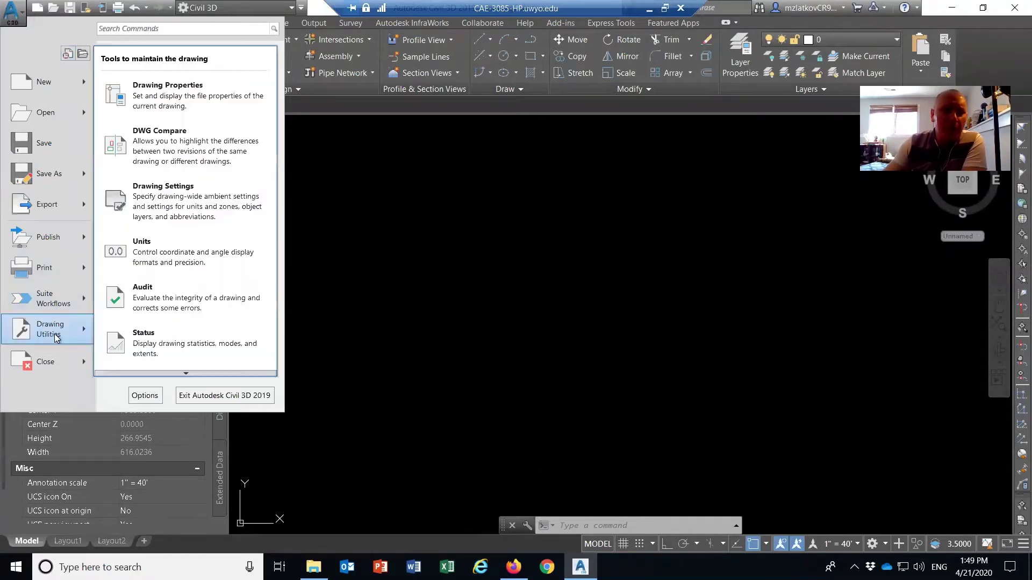
left_click(183, 200)
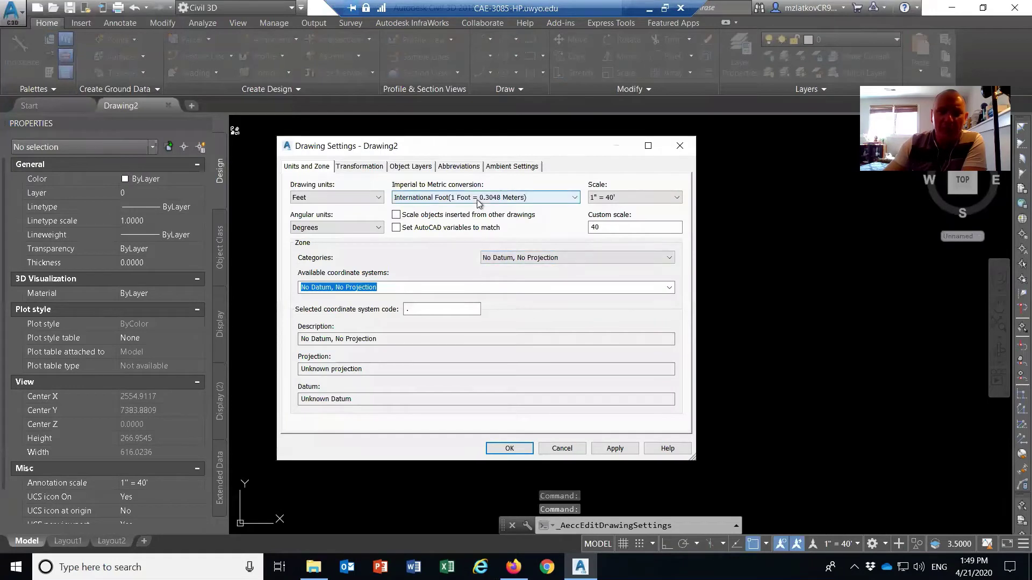
left_click(477, 198)
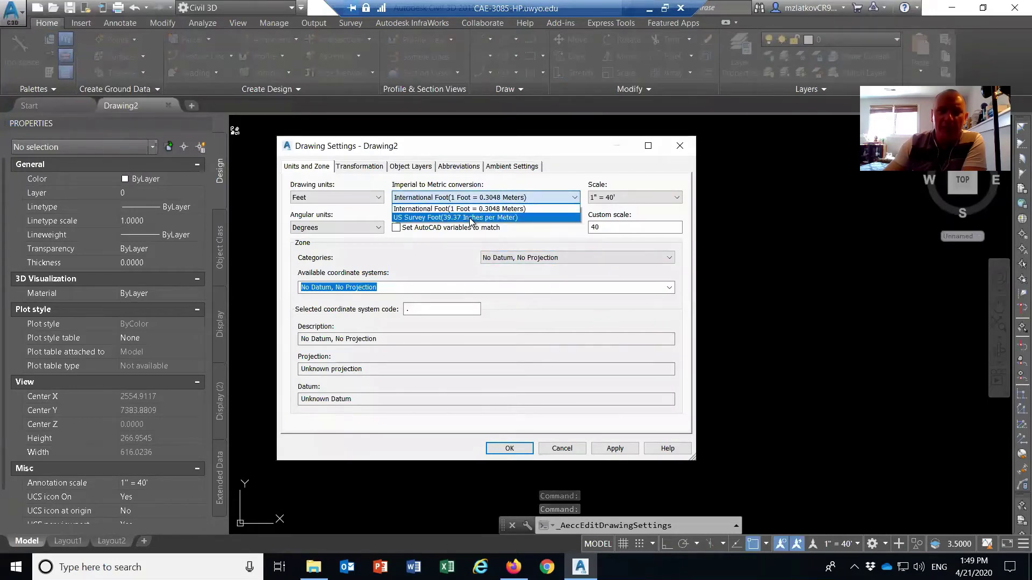
left_click(469, 217)
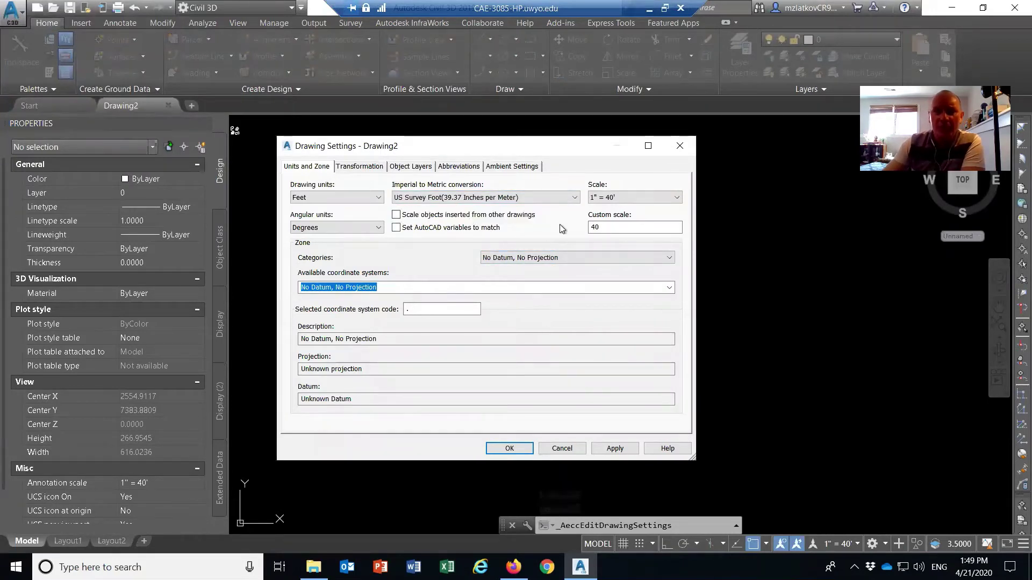
Step: Set the drawing's zone category to USA, Wyoming and its coordinate system to NAD83 Wyoming State Planes, West Central Zone, US Foot
left_click(575, 258)
left_click(567, 322)
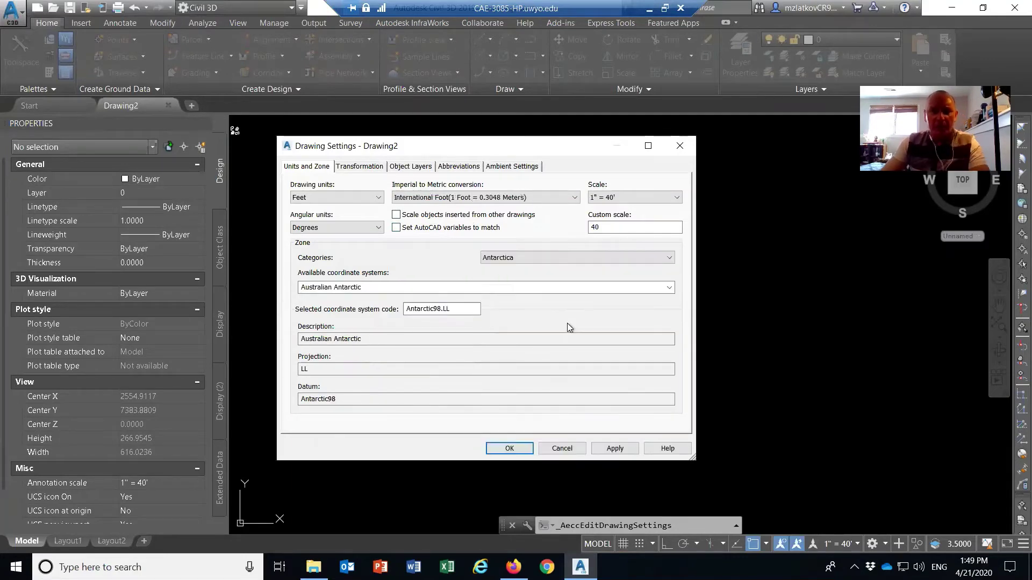
left_click(553, 262)
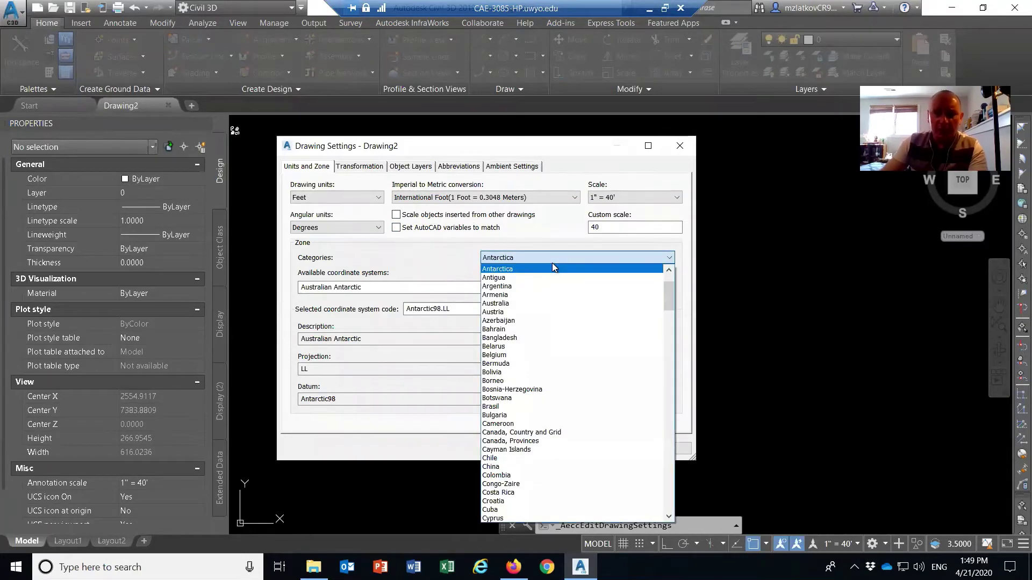
key("u")
scroll(564, 390, "down", 20)
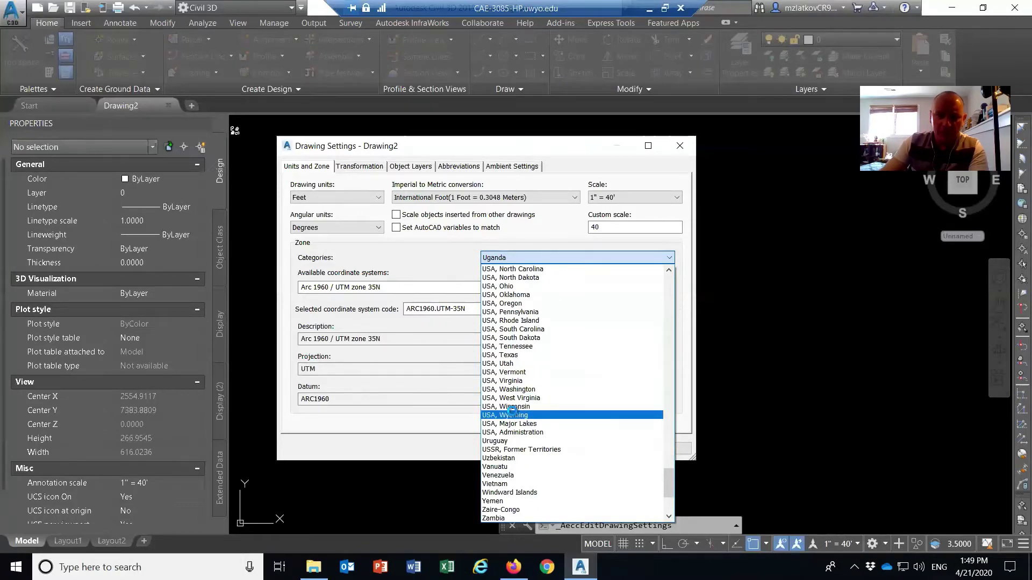
left_click(514, 415)
left_click(669, 288)
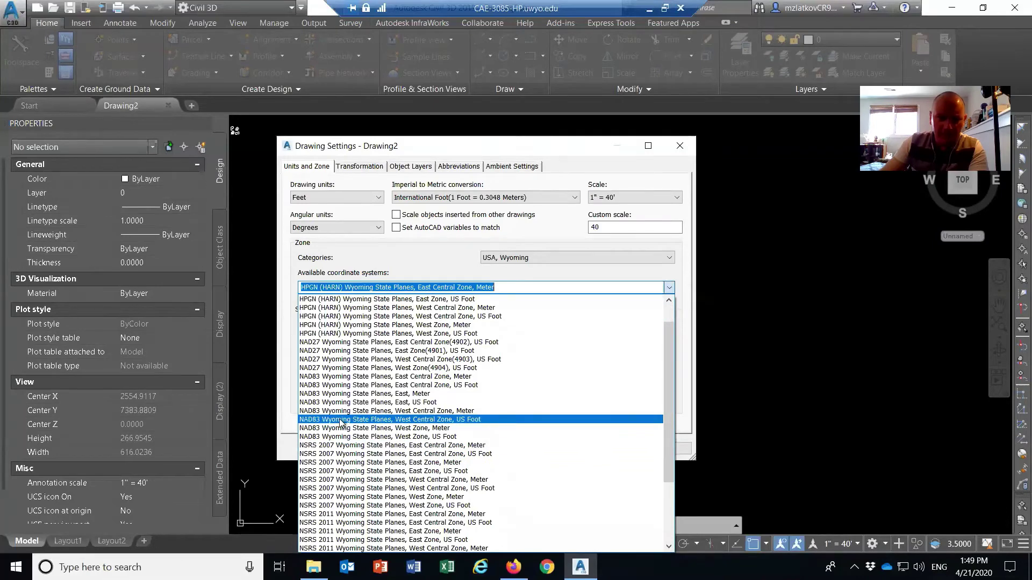
left_click(479, 420)
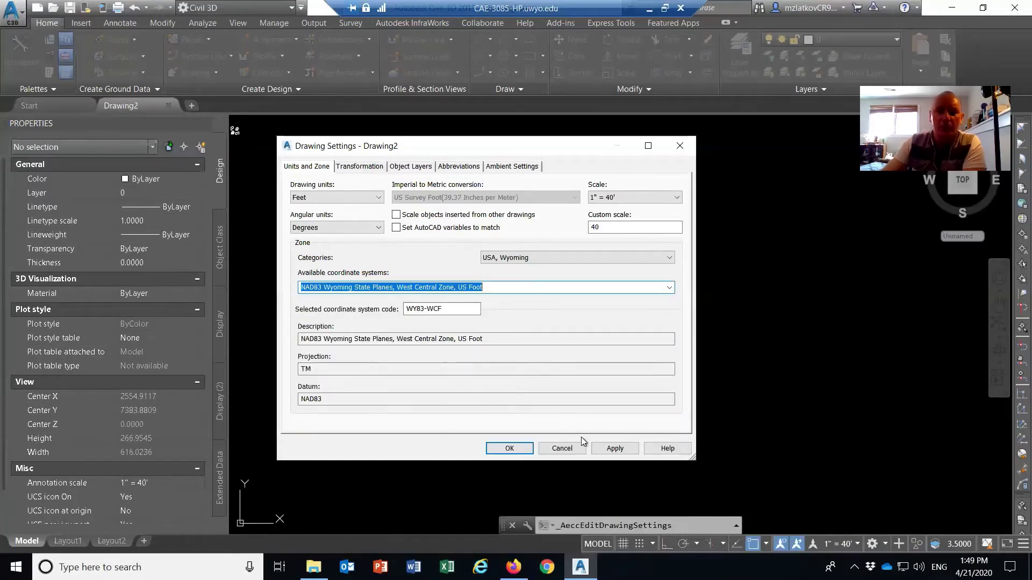
left_click(509, 448)
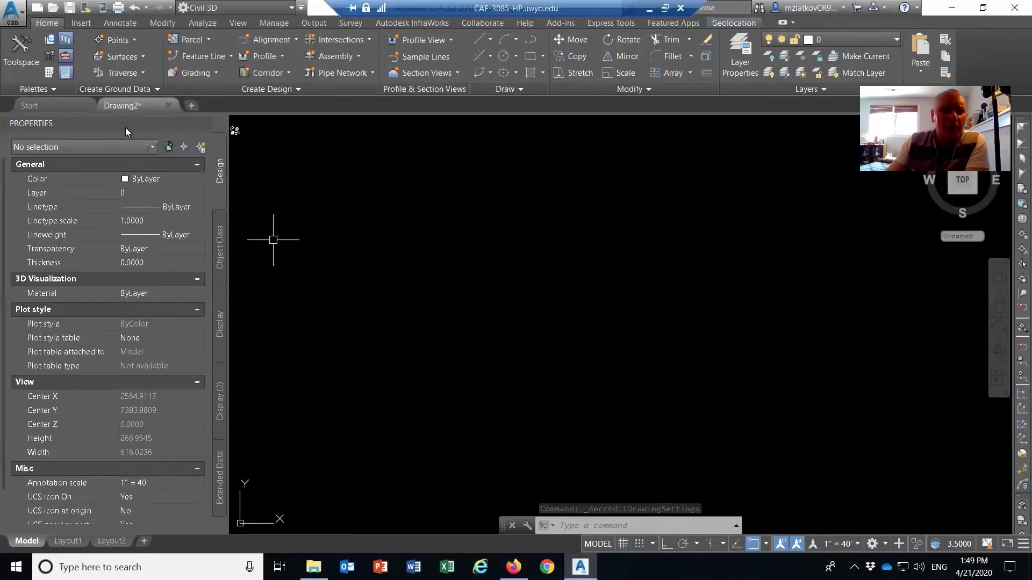
Step: Close the Properties palette to free up the drawing area, keeping the Civil 3D workspace
left_click(204, 123)
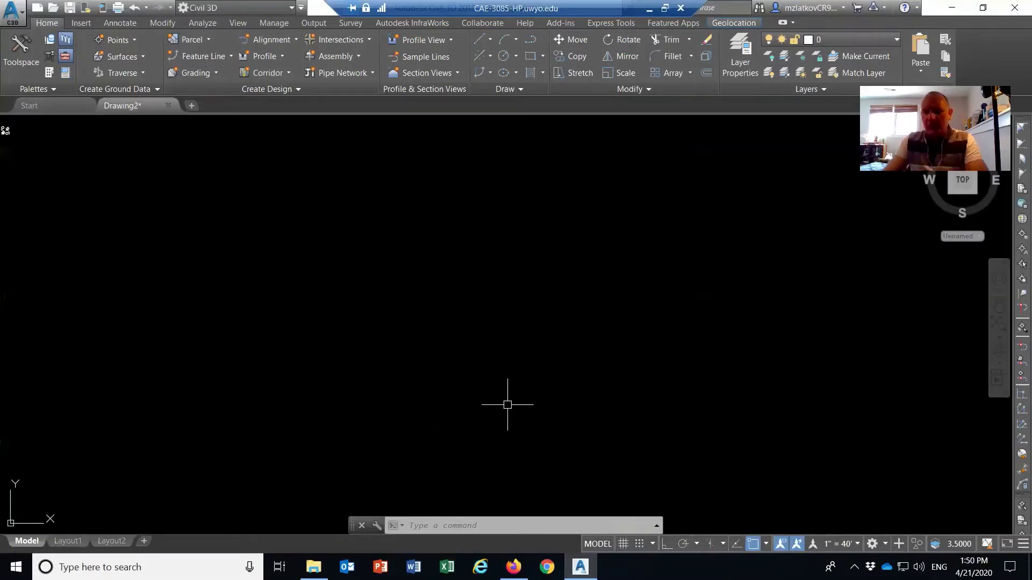
left_click(526, 528)
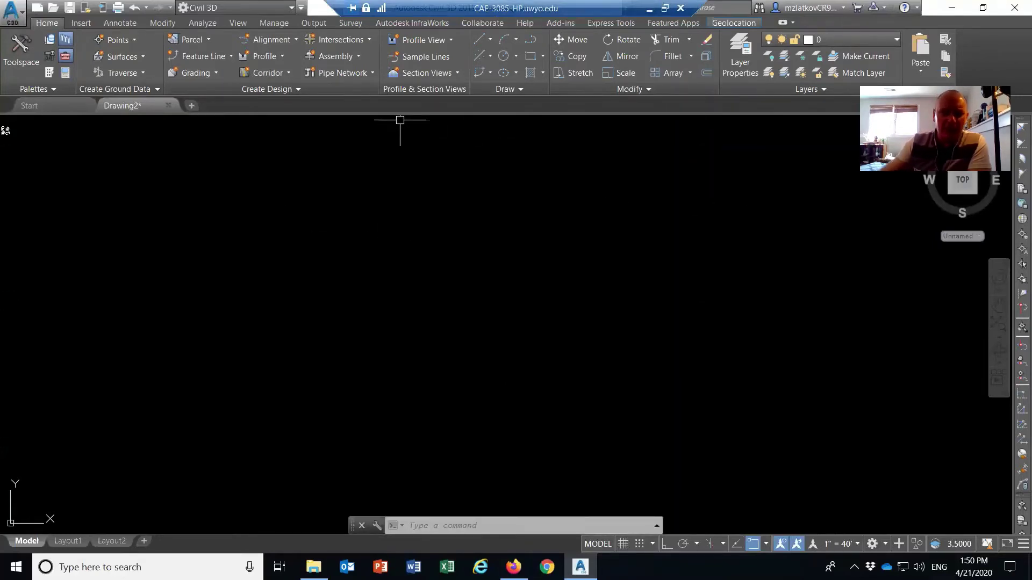
left_click(293, 8)
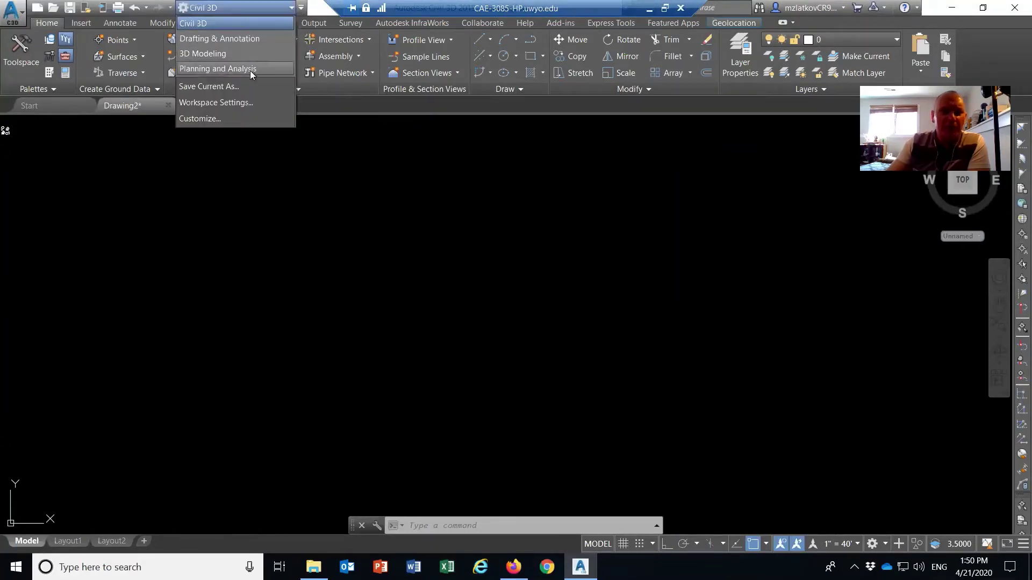
left_click(231, 10)
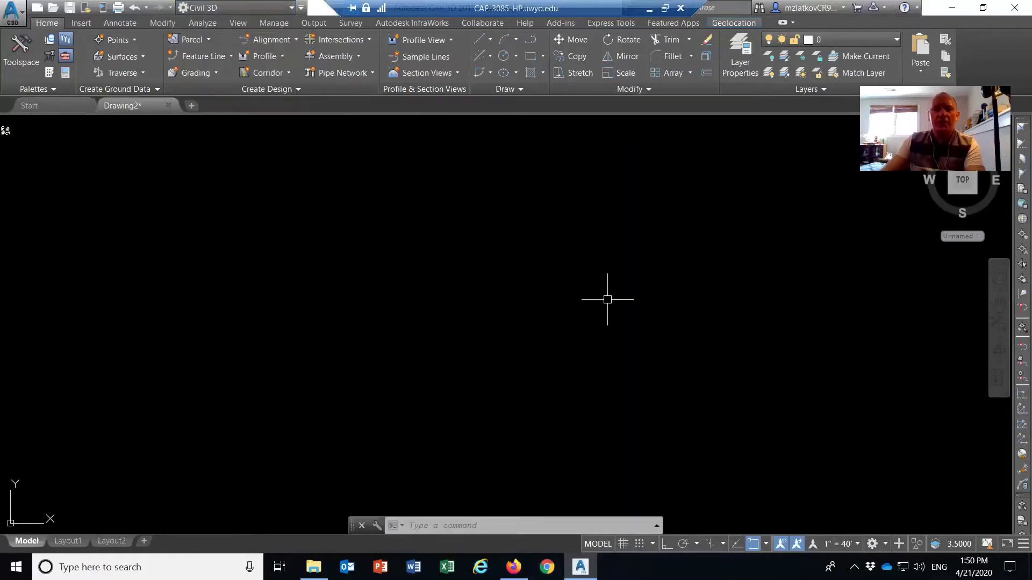
Step: Turn on the map Task Pane with the MAPWSPACE command
left_click(580, 525)
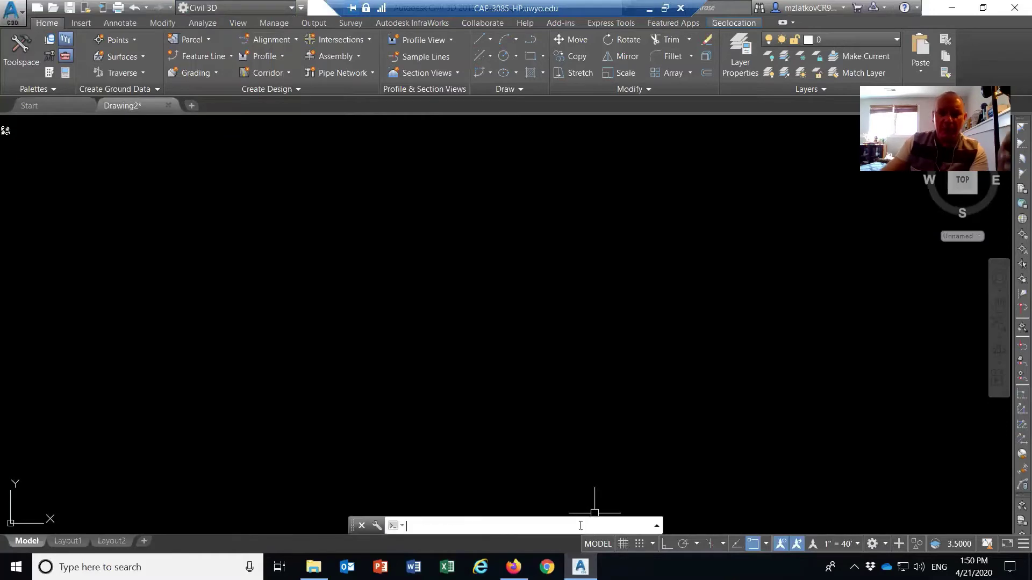
type("map")
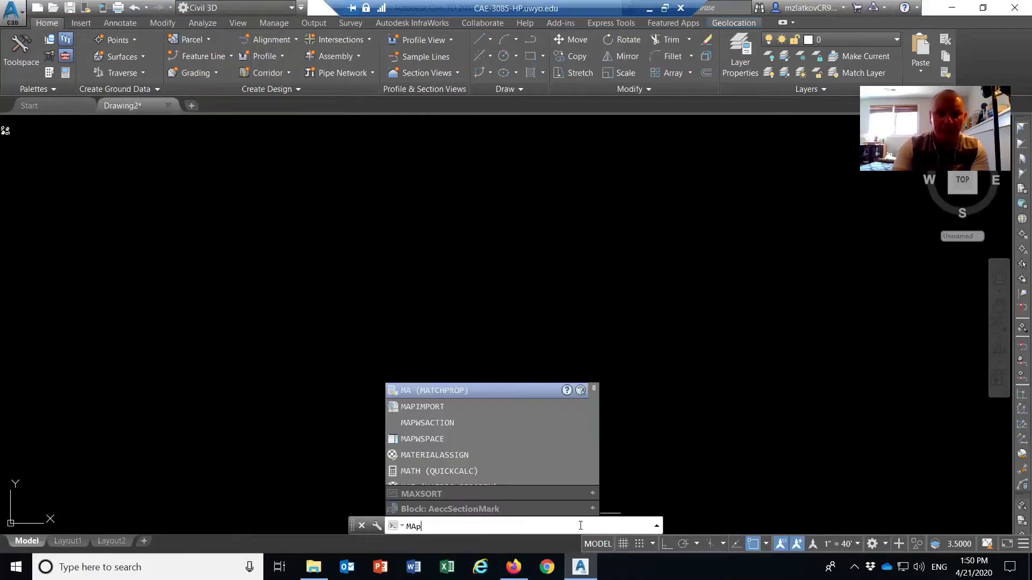
type("wspace")
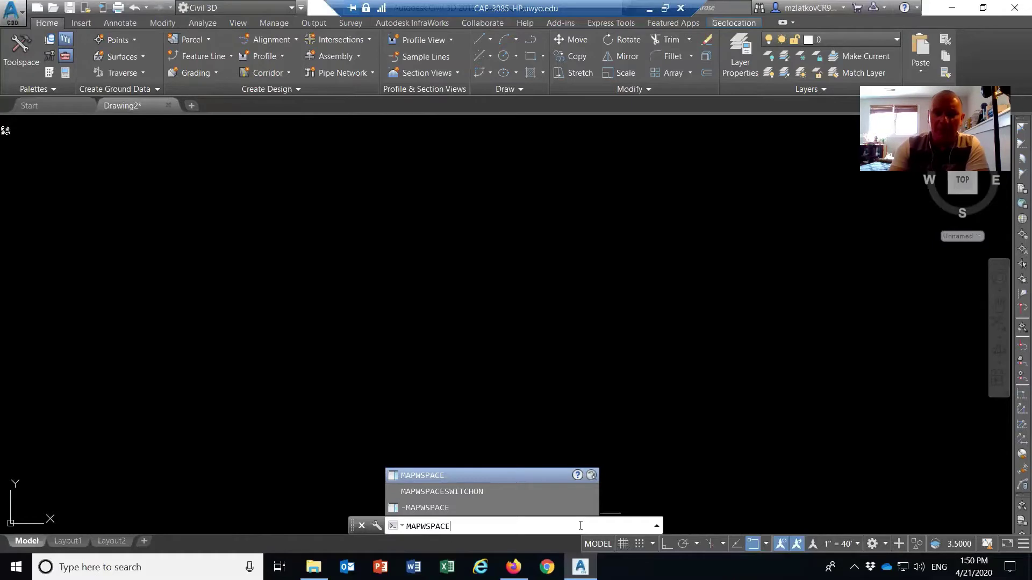
key("Return")
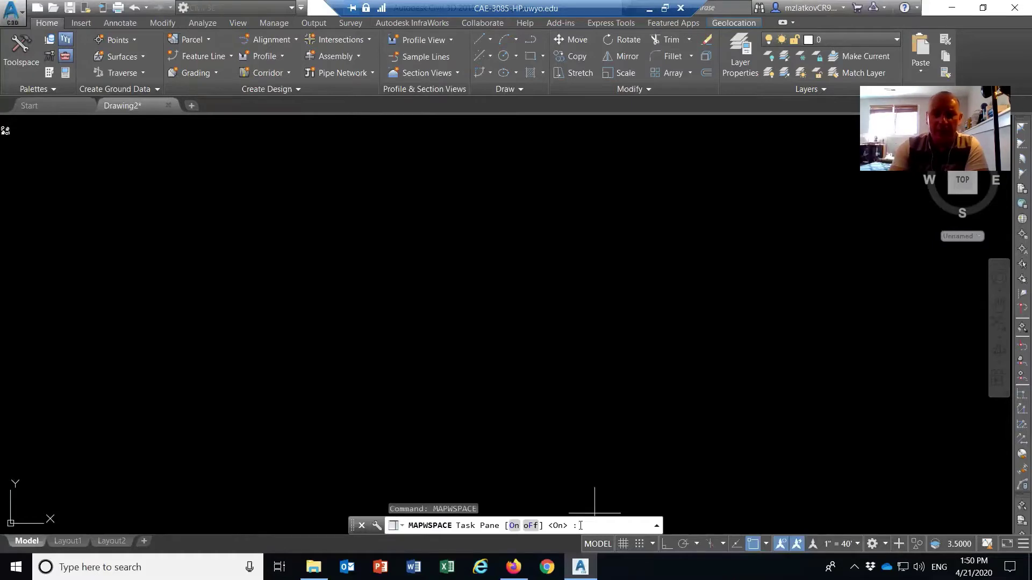
key("Return")
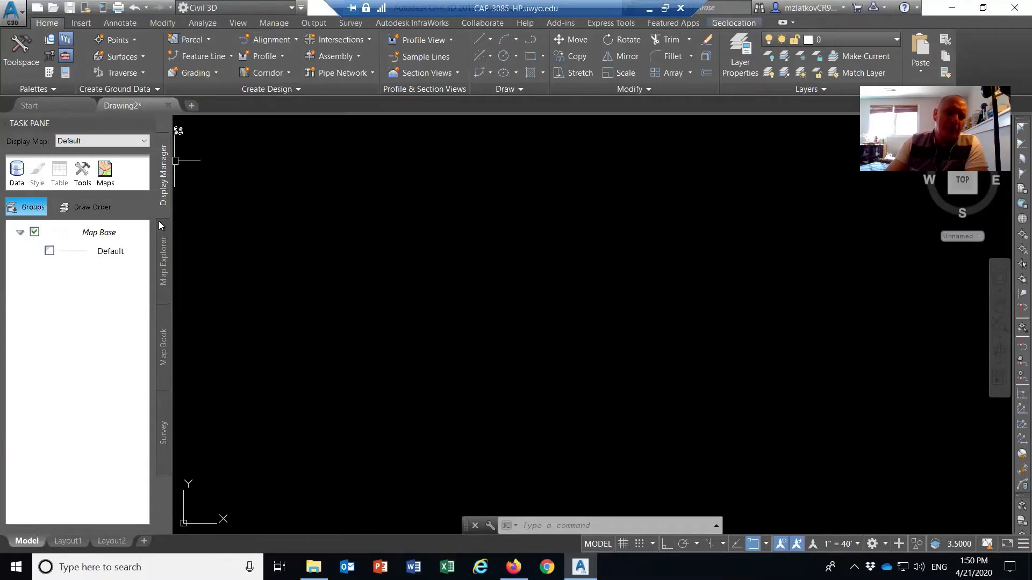
Step: Open the selection of drawings to attach for the current drawing's Drawings folder in Map Explorer
left_click(163, 262)
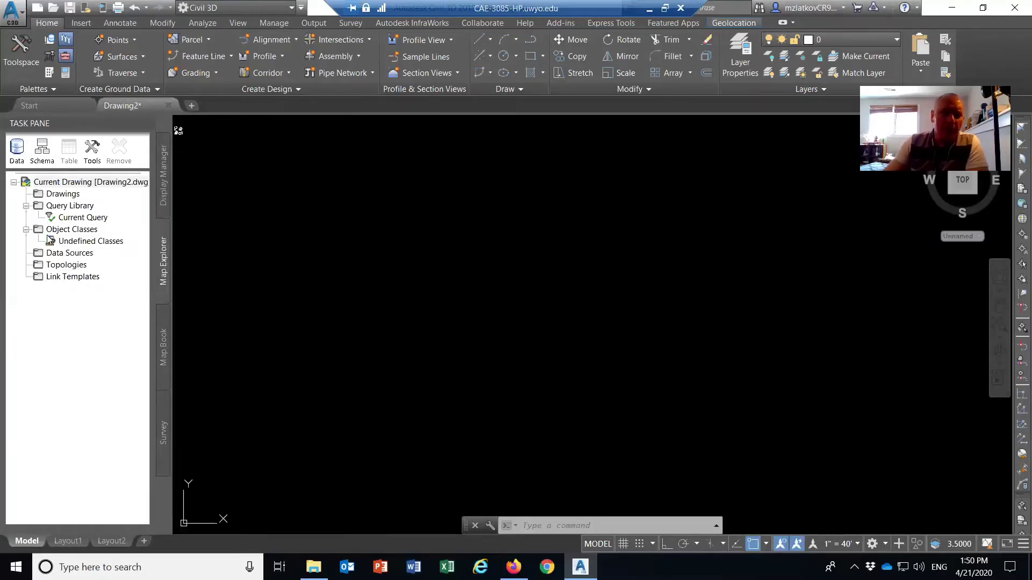
left_click(65, 197)
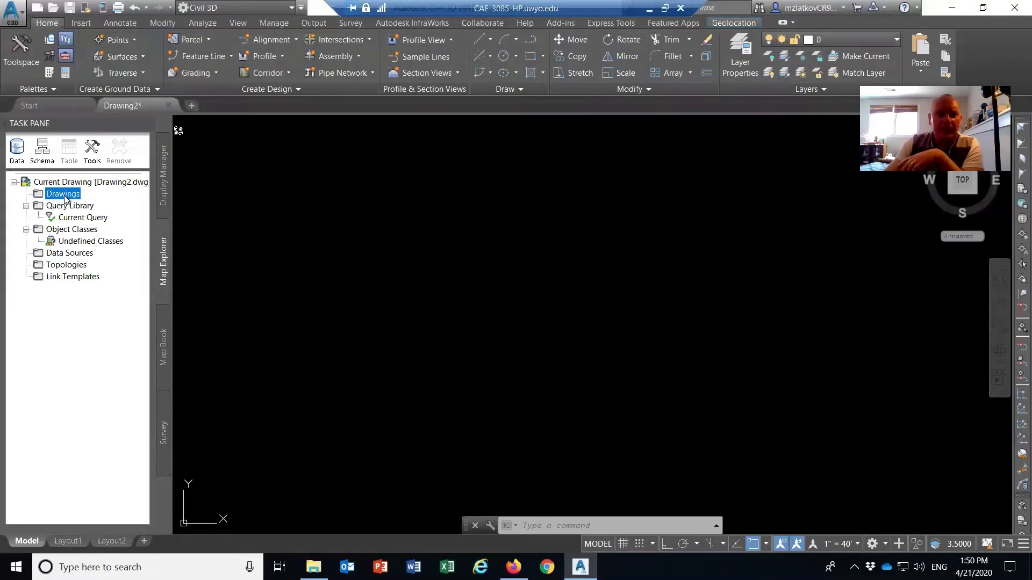
right_click(65, 196)
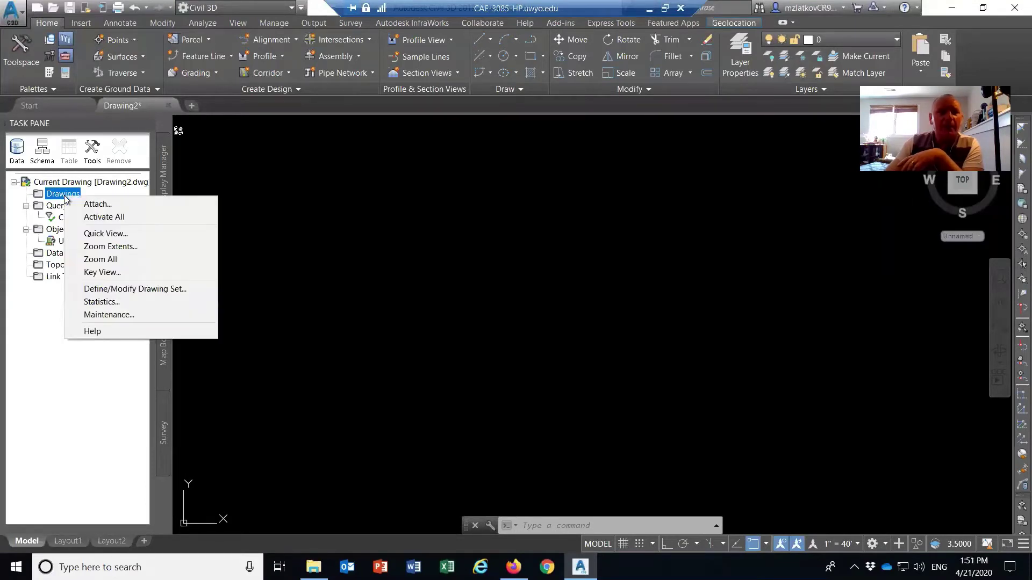
left_click(107, 204)
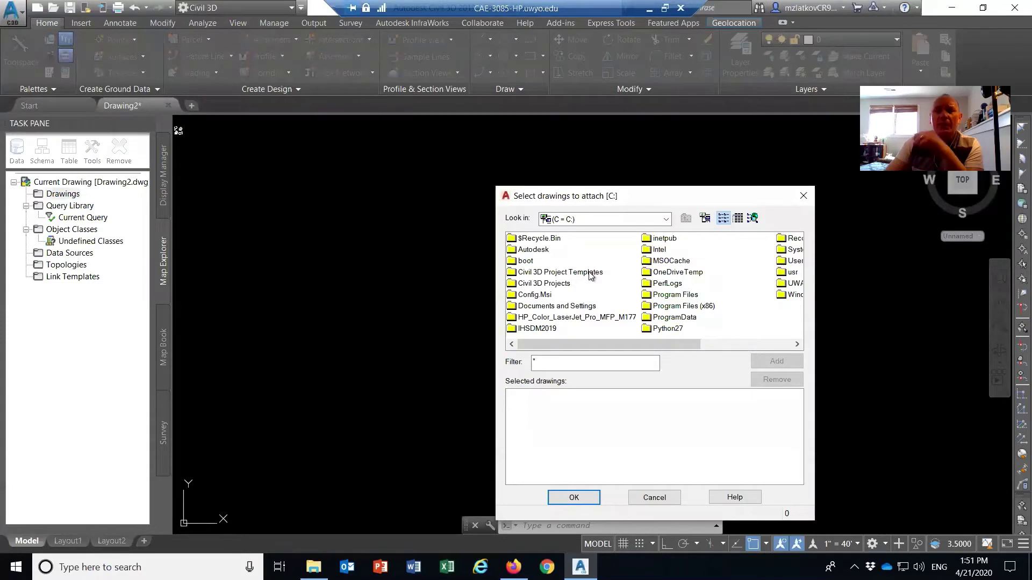
left_click_drag(645, 202, 576, 166)
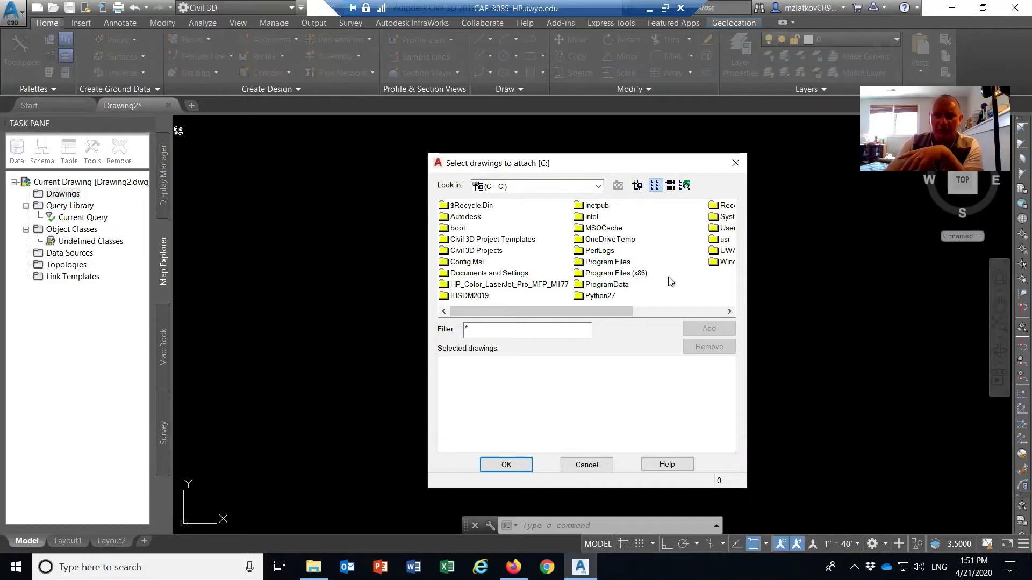
Step: Browse from the user's Desktop through the CE 3500 Transportation Engineering S20 labs to 8 Geometric Design of Highways, Class demo
left_click(729, 313)
double_click(594, 228)
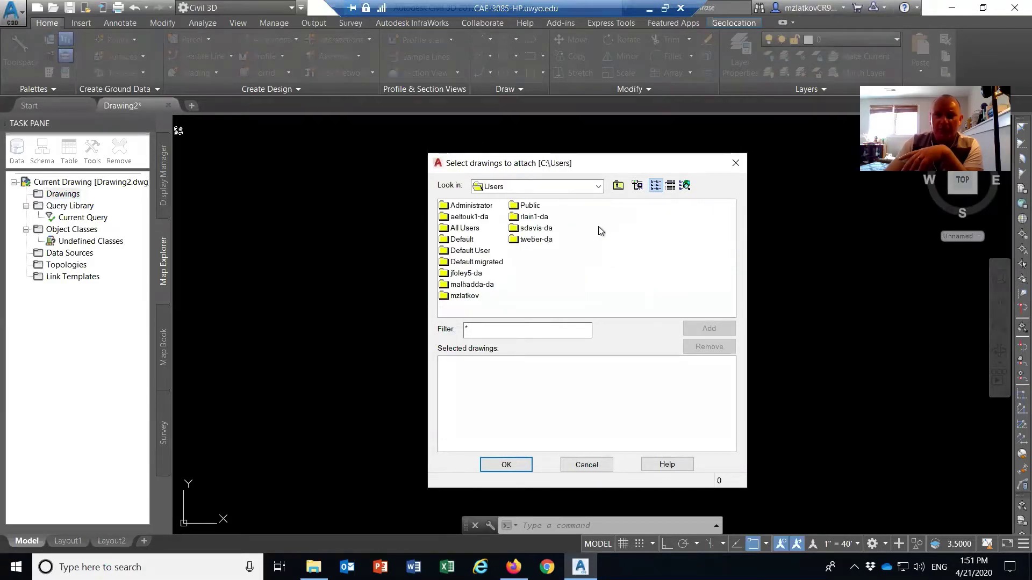
double_click(461, 296)
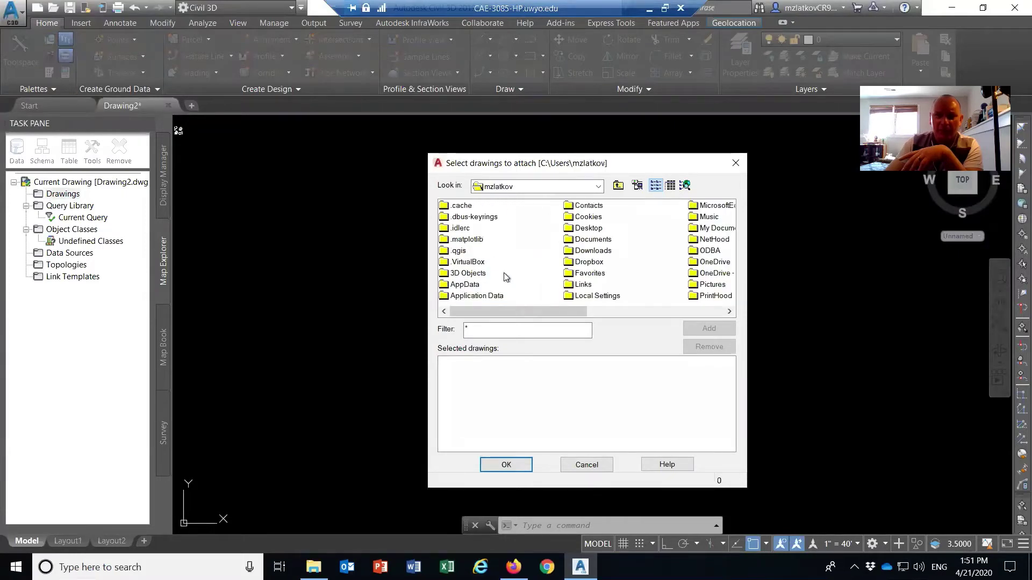
double_click(594, 230)
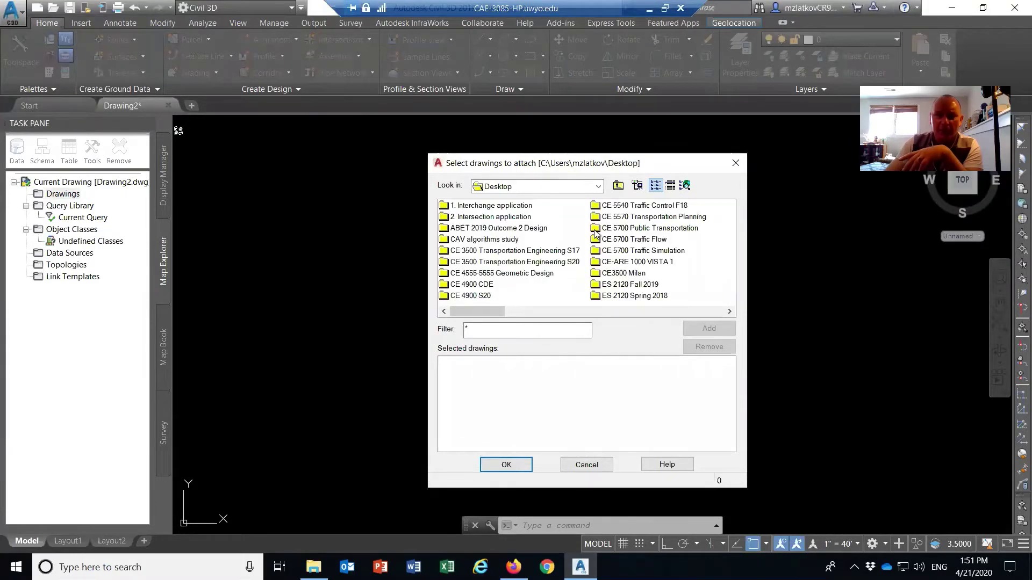
double_click(502, 261)
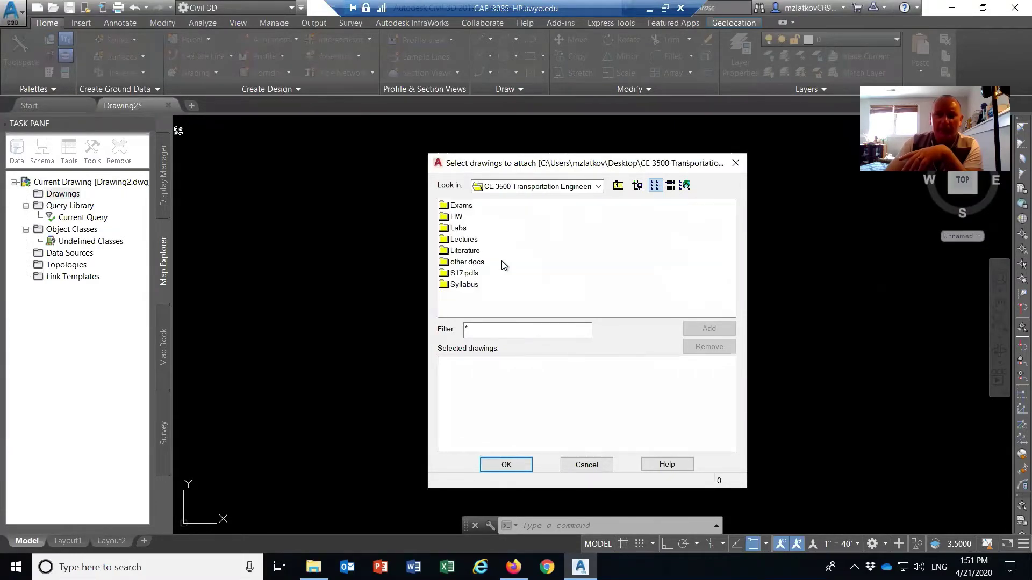
double_click(460, 228)
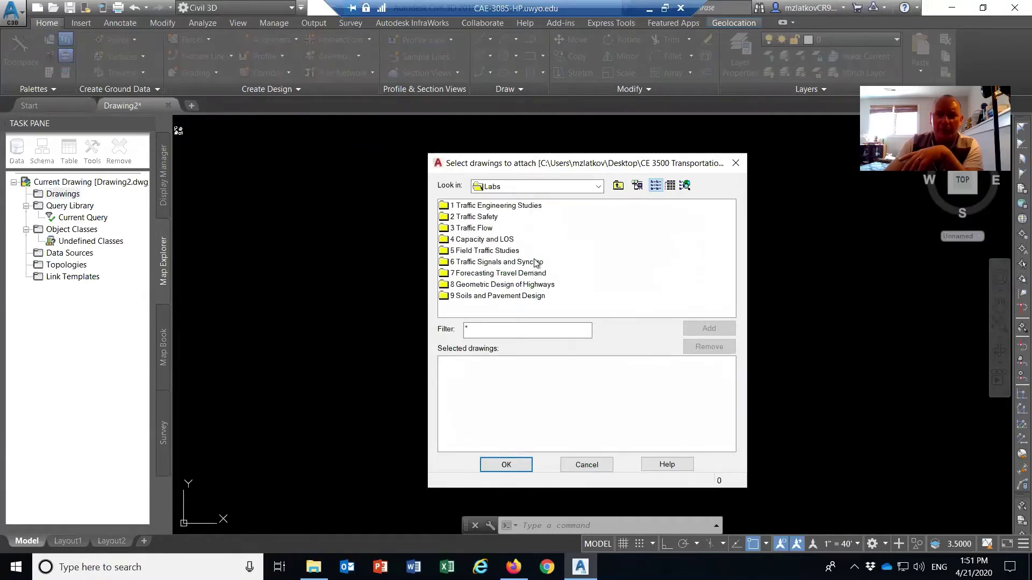
double_click(535, 287)
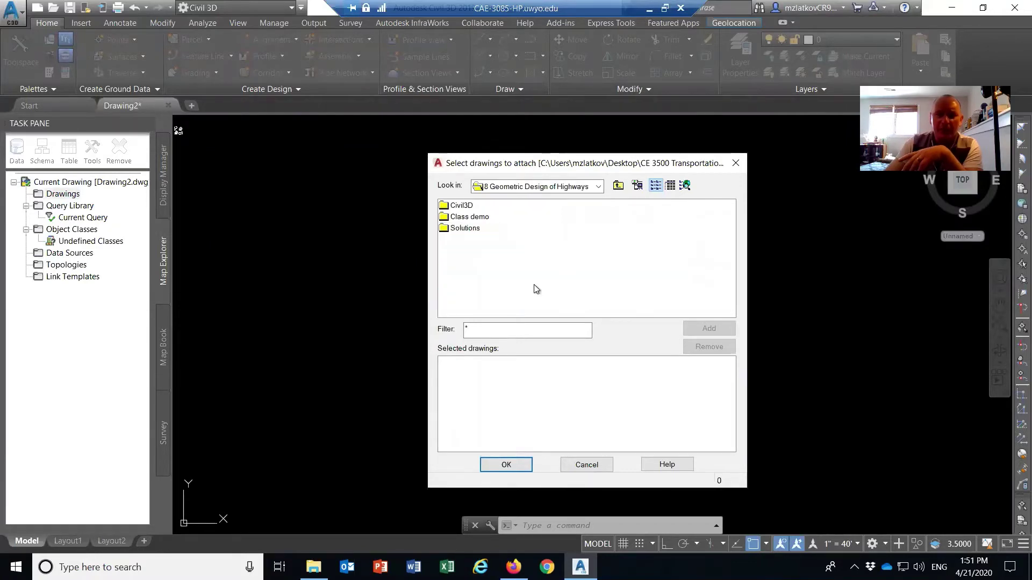
double_click(478, 217)
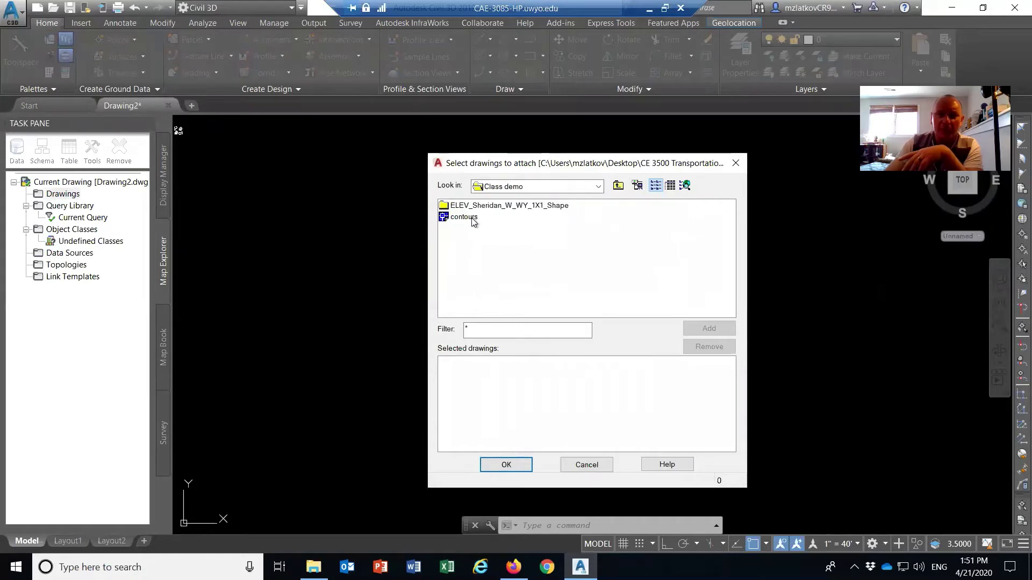
Step: Attach the contours drawing to the current drawing and select it in Map Explorer
left_click(472, 218)
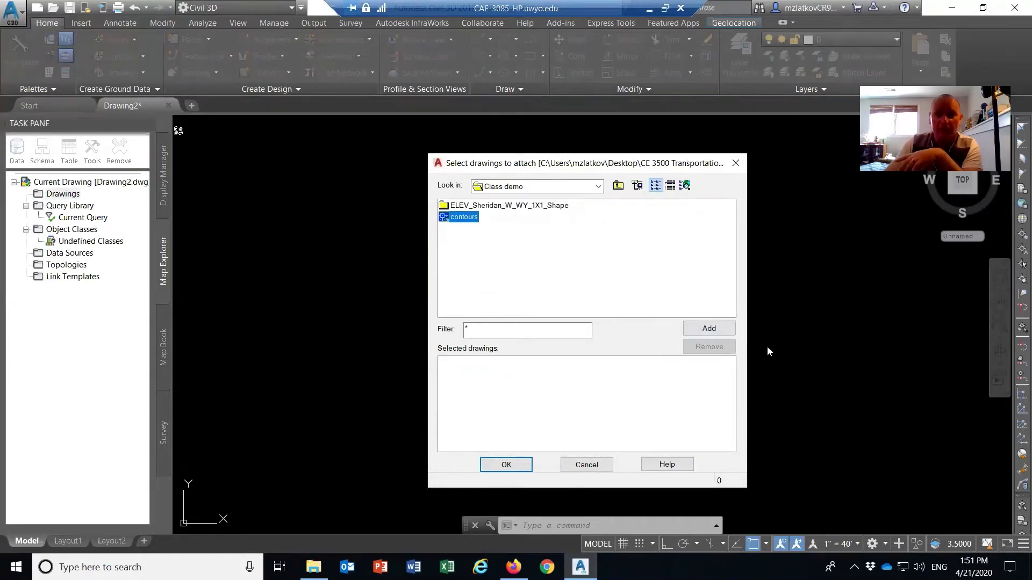
left_click(709, 329)
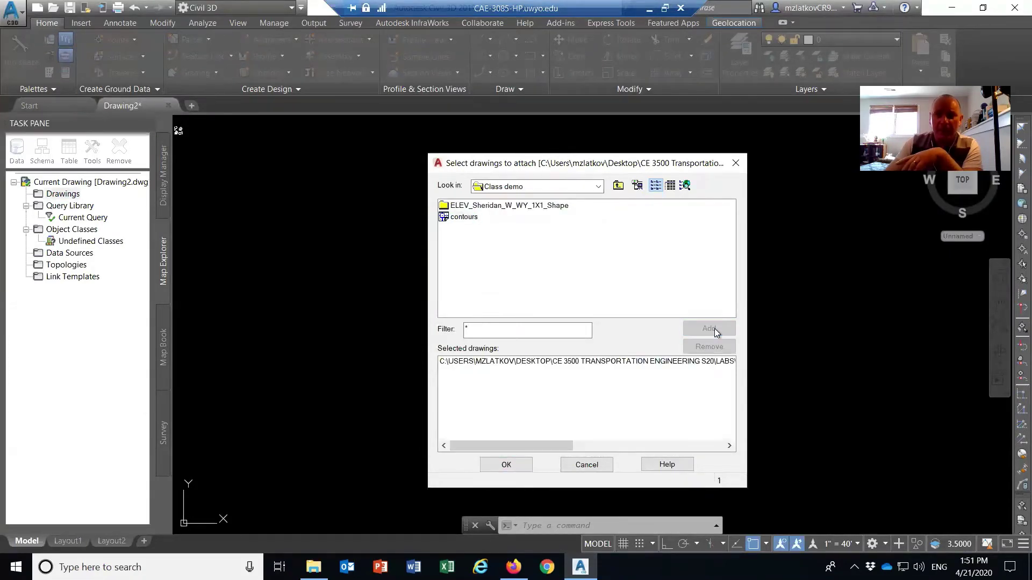
left_click(507, 463)
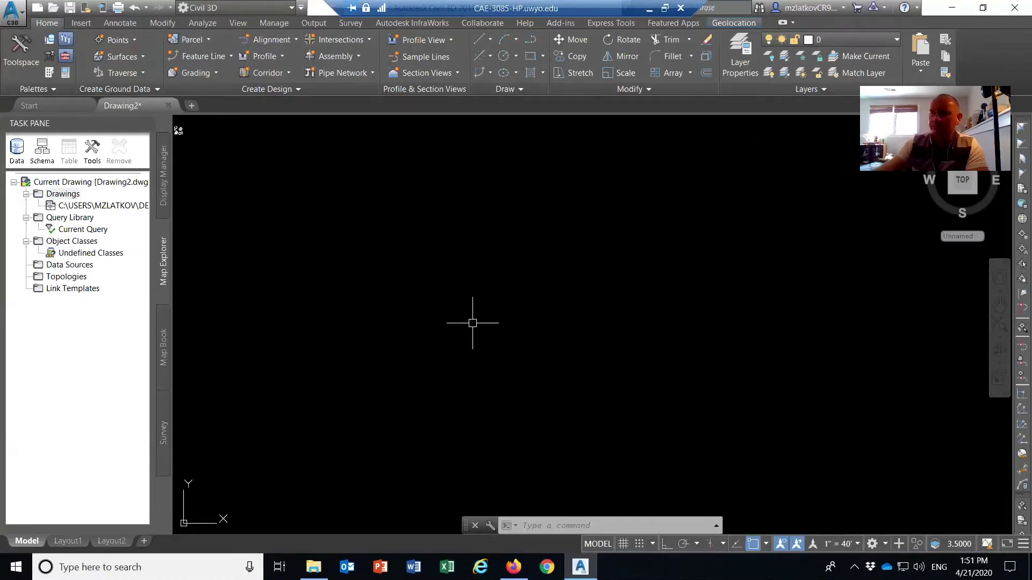
left_click(103, 205)
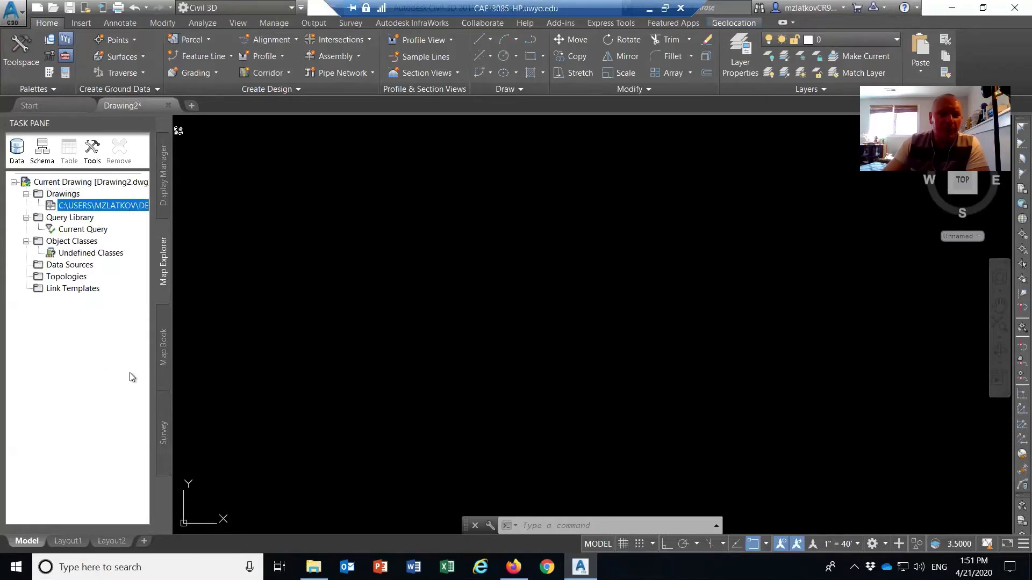
Step: Define the current query of the attached drawing with a location condition using the All boundary type
left_click(85, 231)
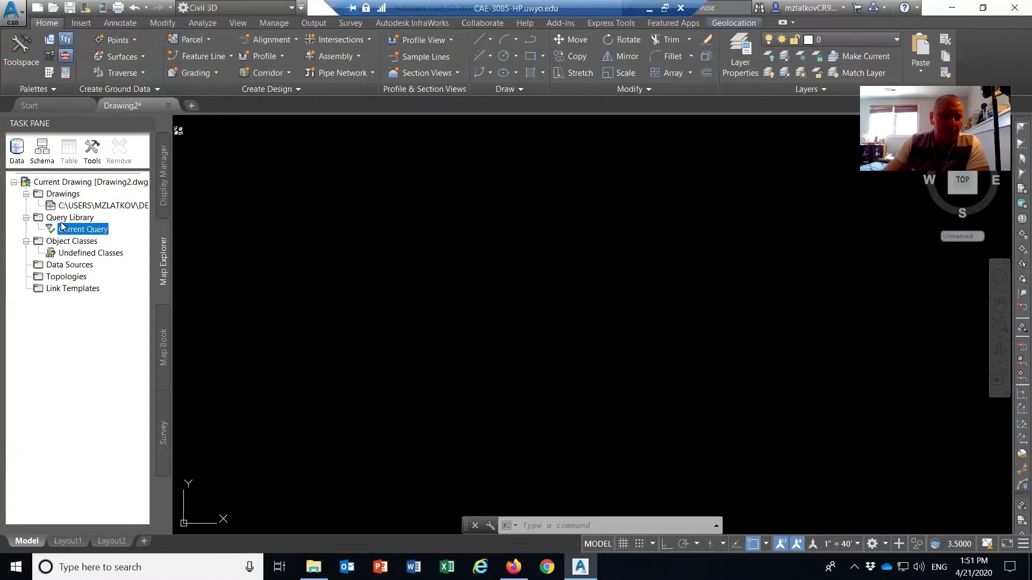
right_click(98, 232)
left_click(127, 237)
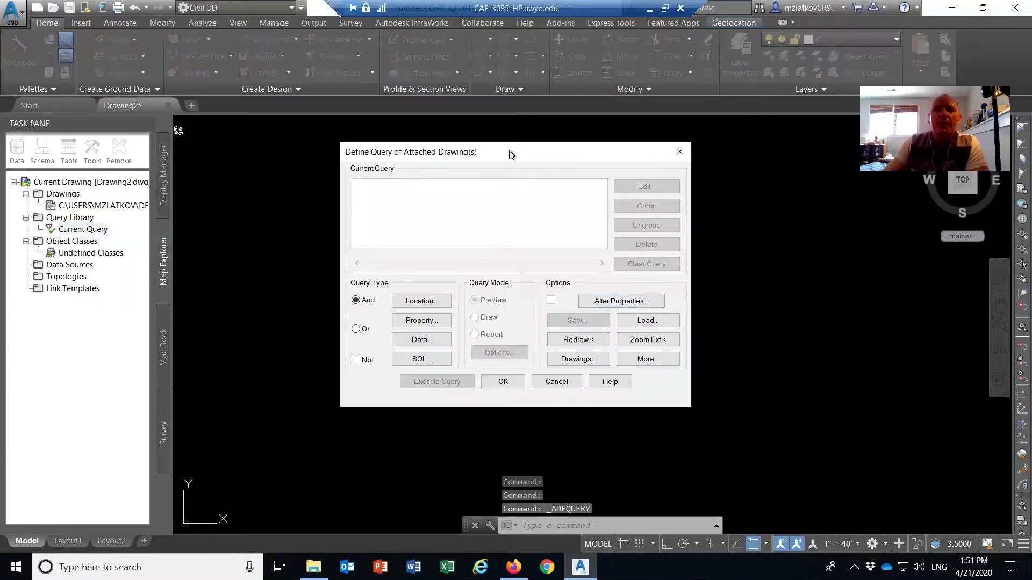
left_click_drag(508, 150, 475, 154)
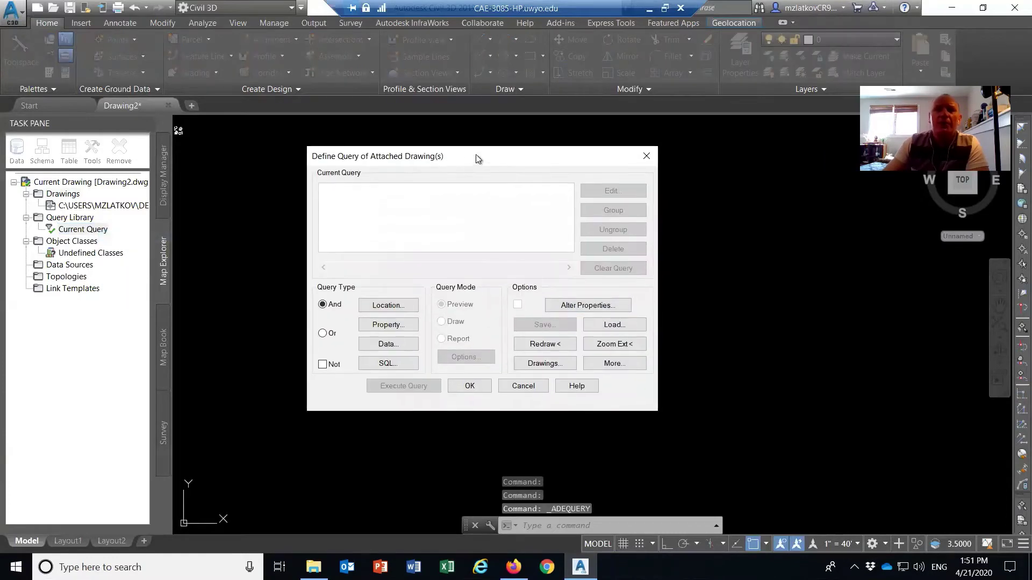
left_click(386, 306)
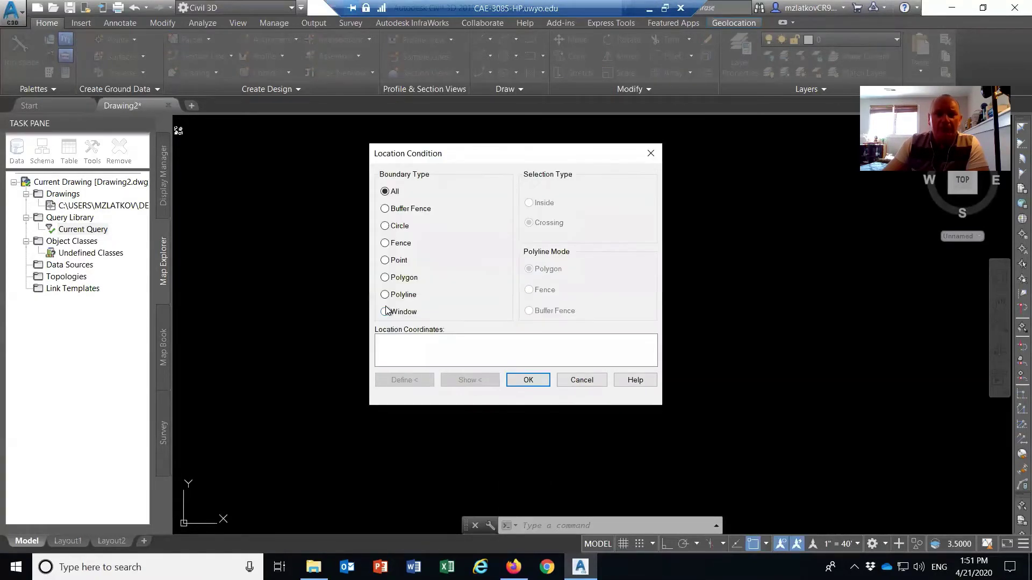
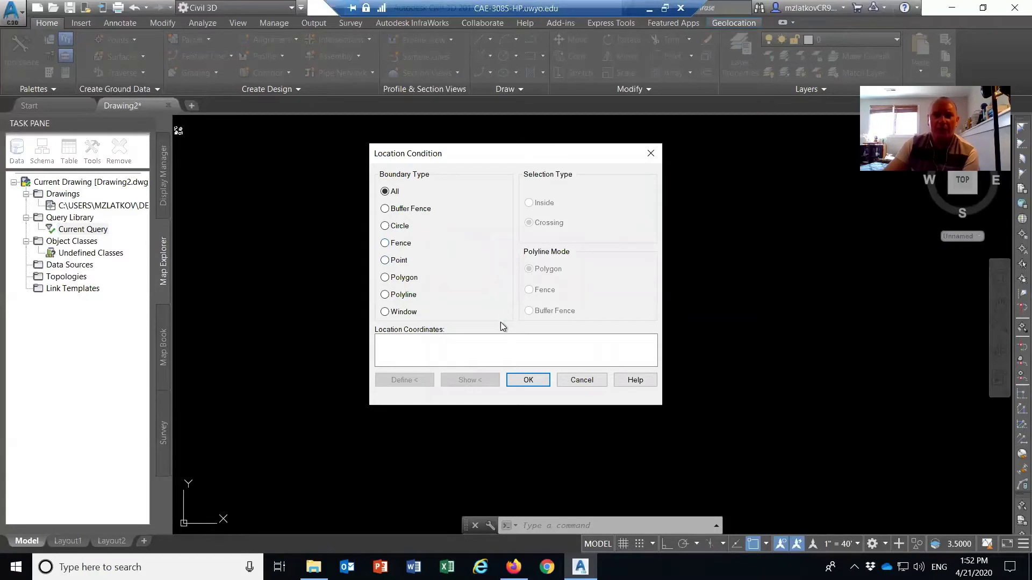
left_click(529, 380)
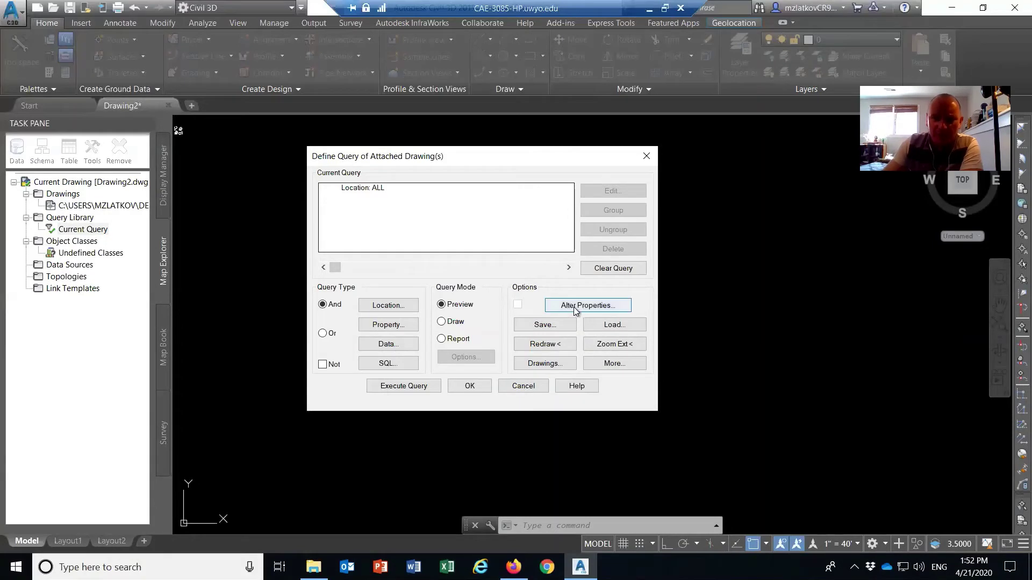
Step: Set the query's elevation alteration expression to the CONTOURELE field of the Elev_Contour object data
left_click(614, 305)
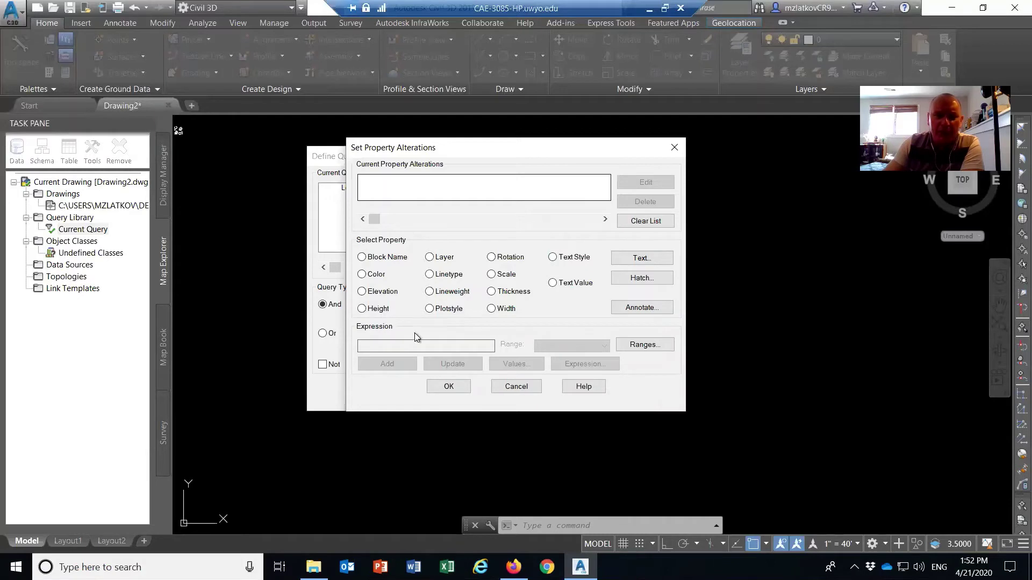
left_click(362, 293)
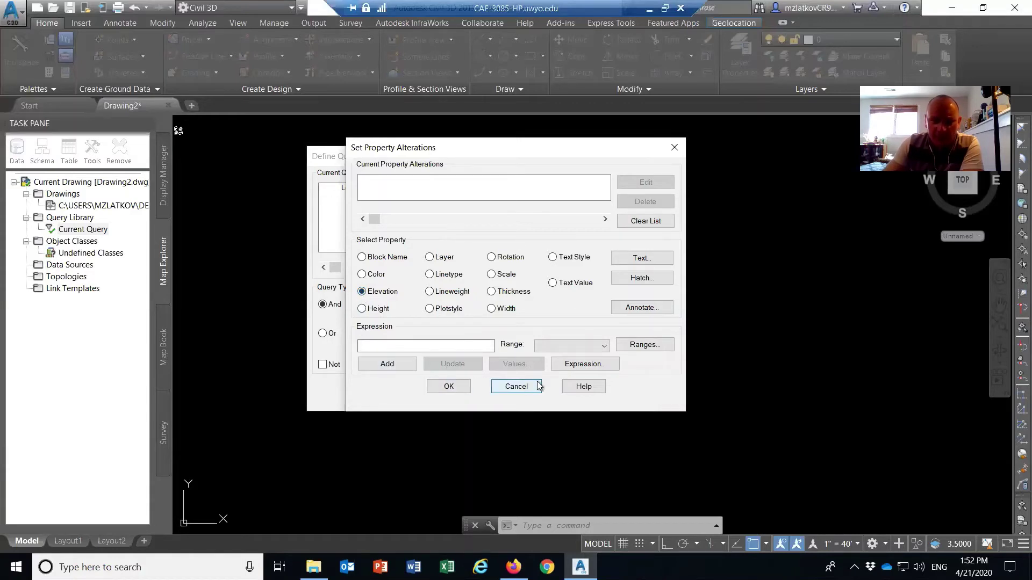
left_click(610, 367)
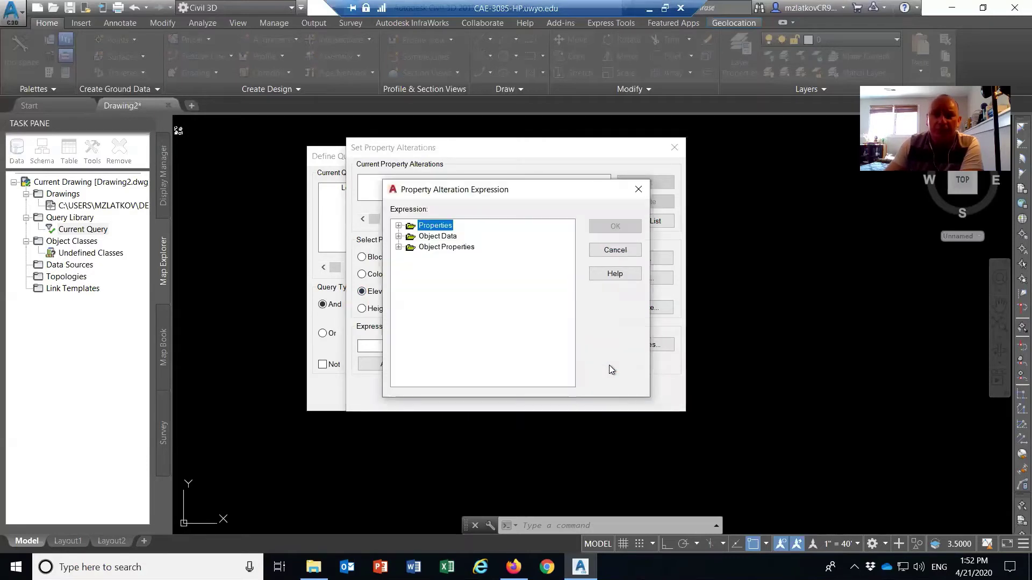
left_click(438, 236)
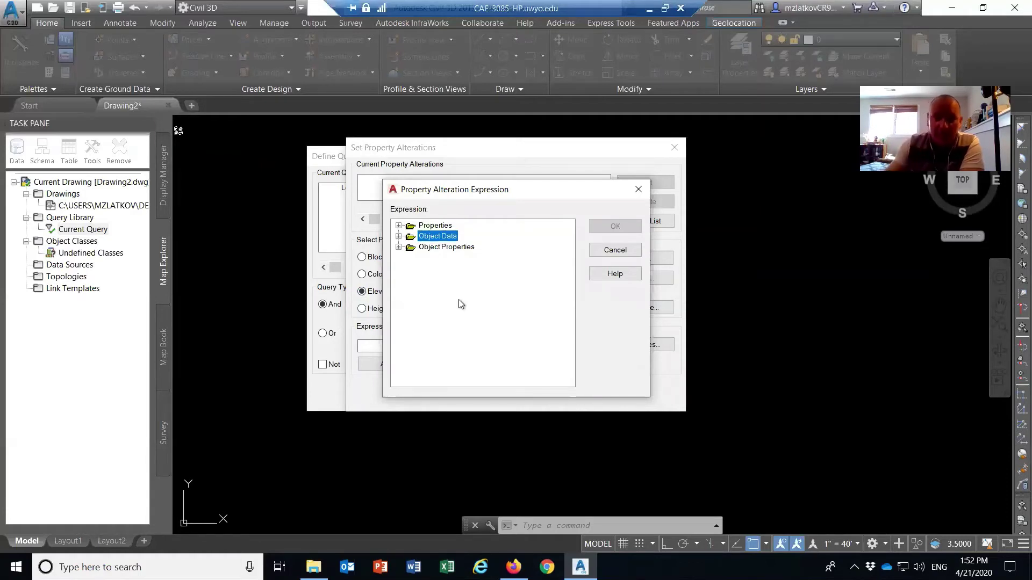
left_click(398, 237)
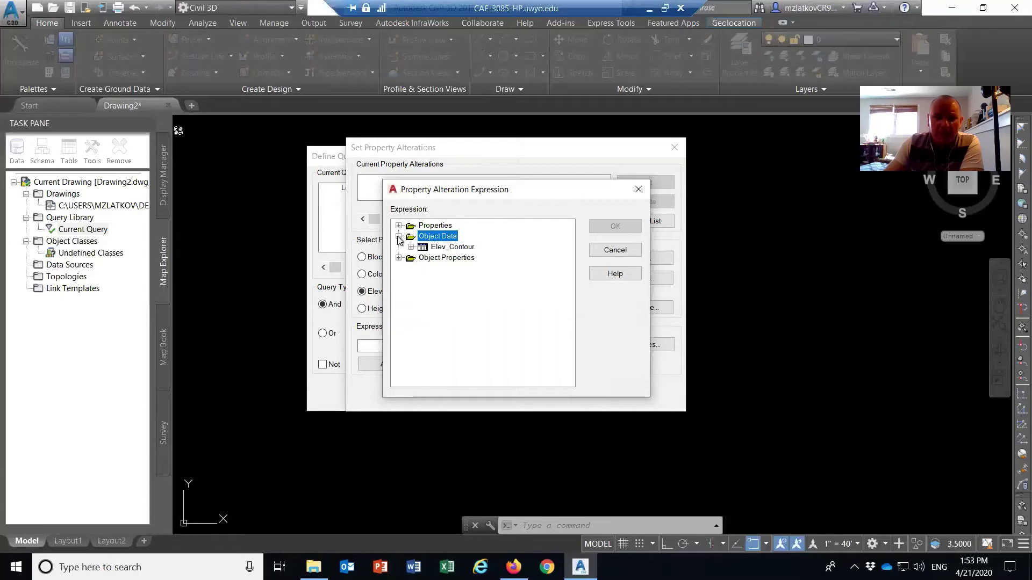
left_click(456, 249)
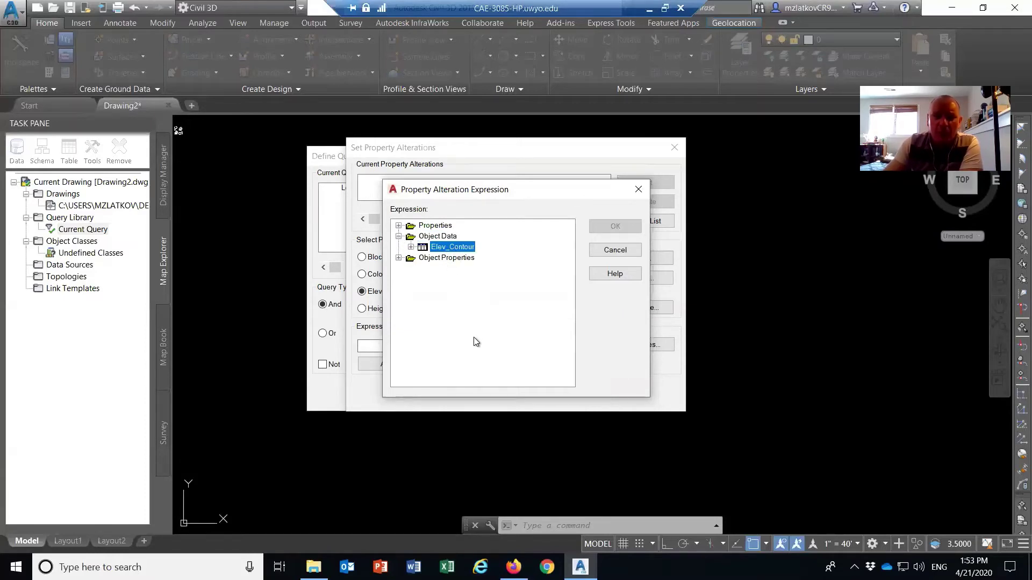
left_click(411, 247)
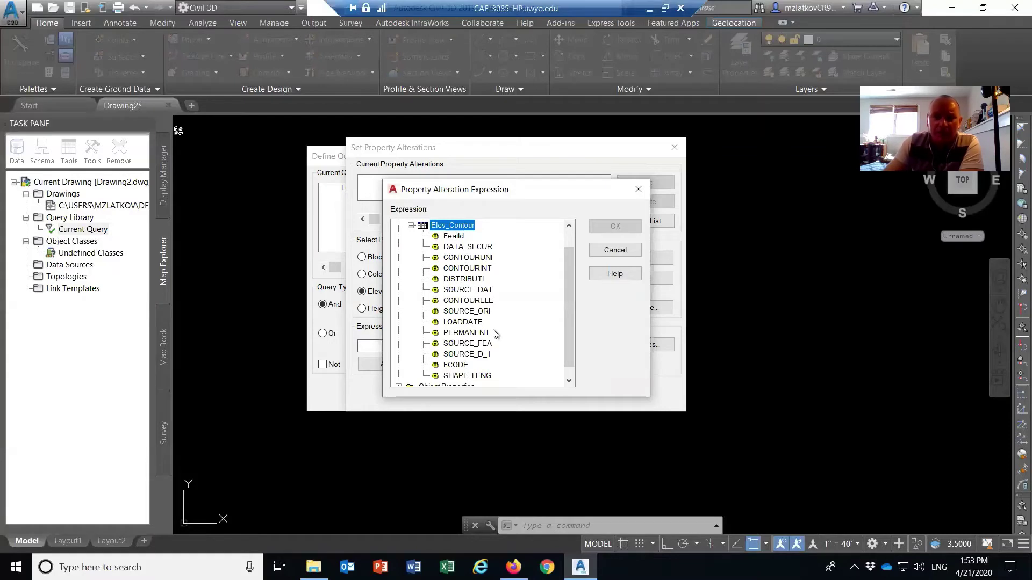
left_click(465, 300)
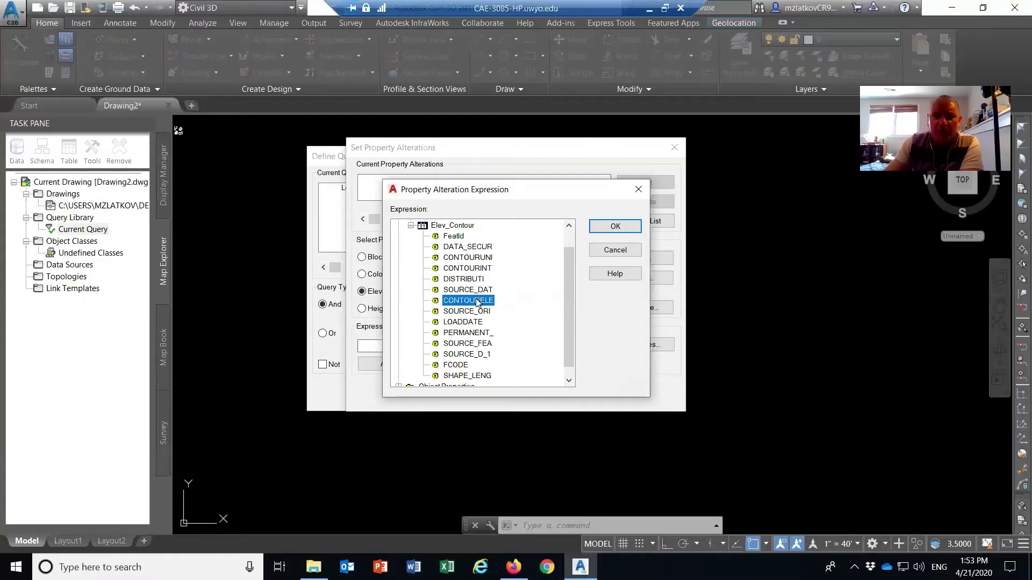
left_click(612, 228)
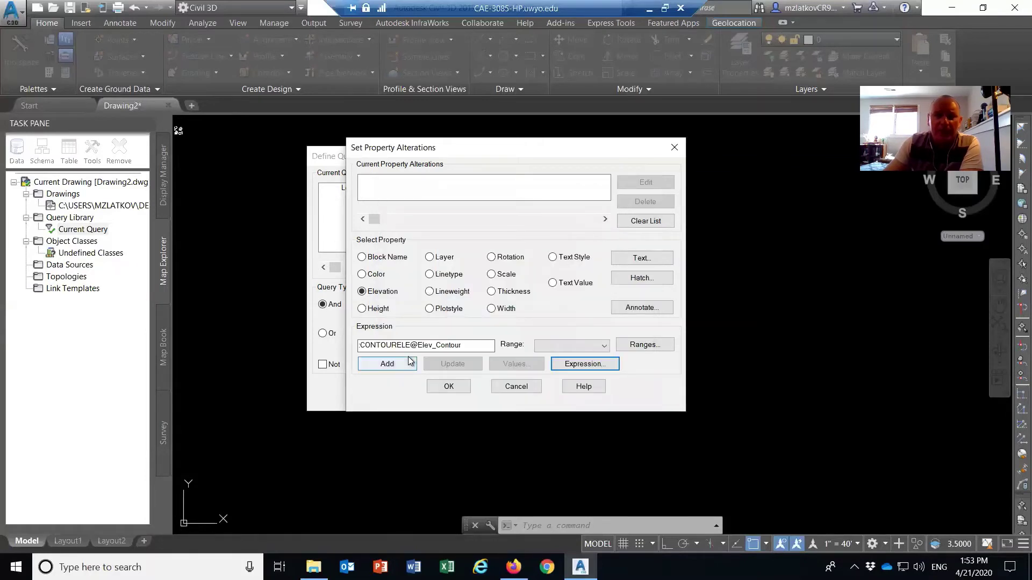
Step: Add the elevation expression to the query's current property alterations and accept them
left_click(382, 364)
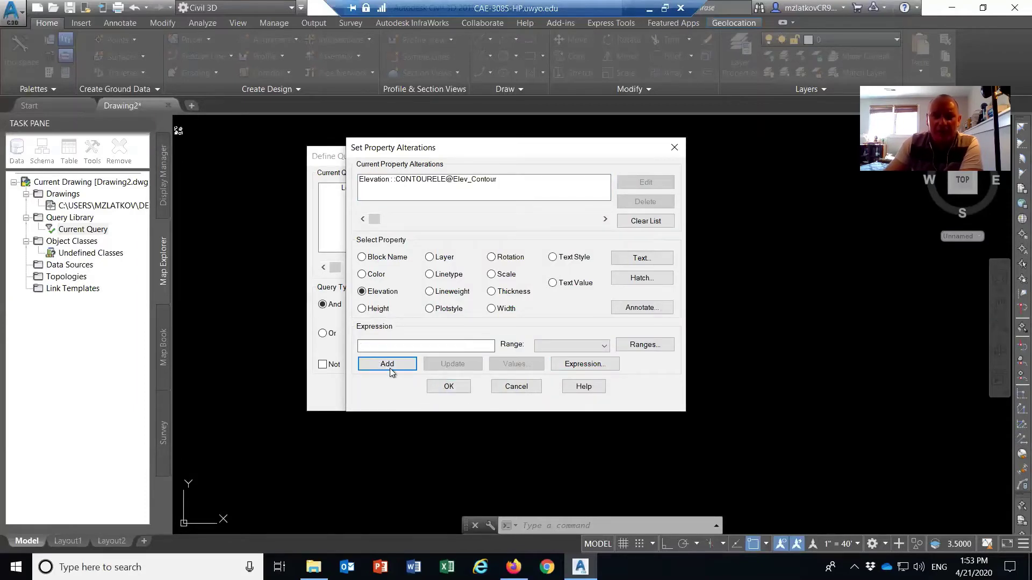
left_click(402, 180)
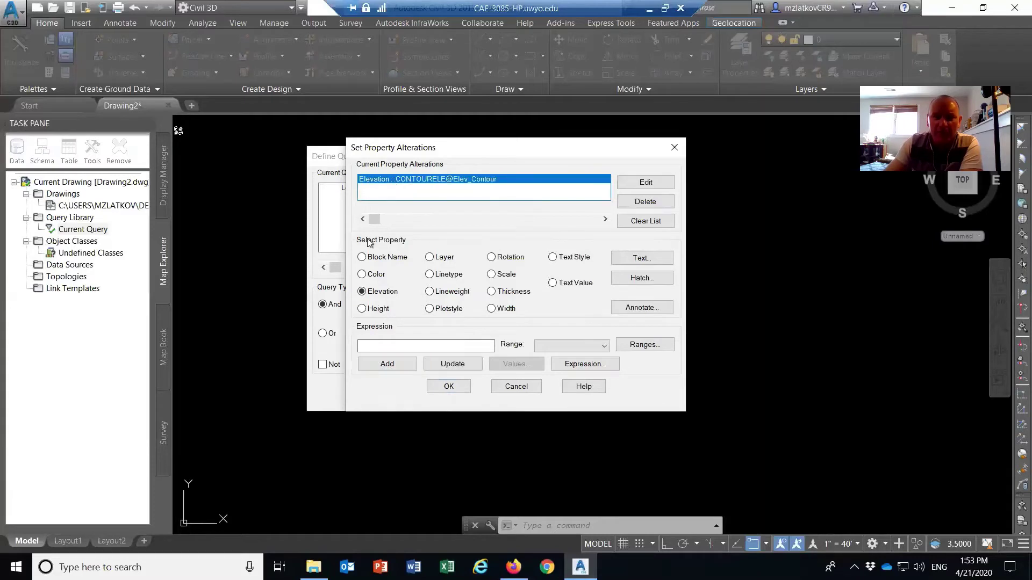
left_click(450, 387)
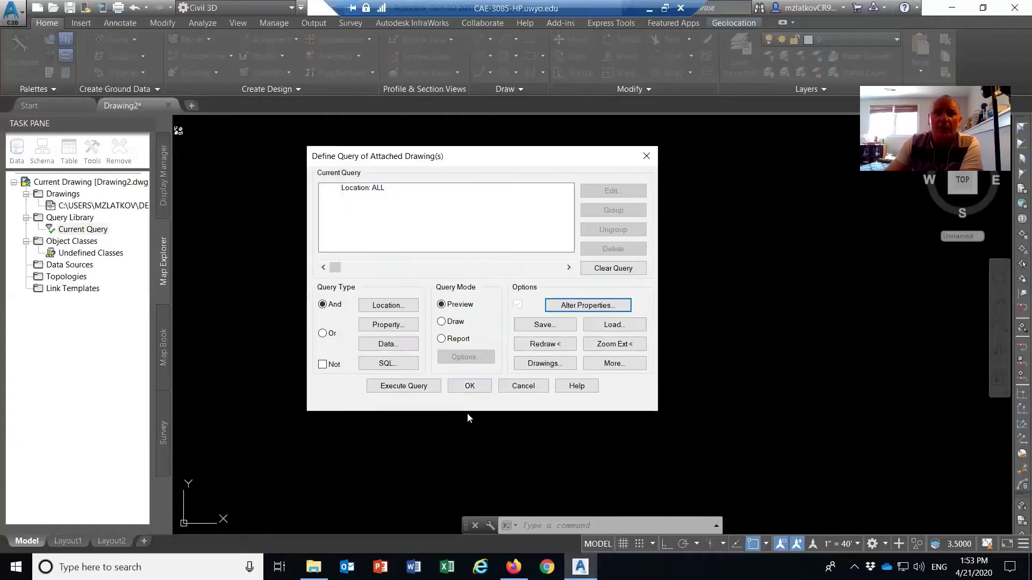
Step: Set the query mode to Draw and execute the query of the attached drawing
left_click(453, 305)
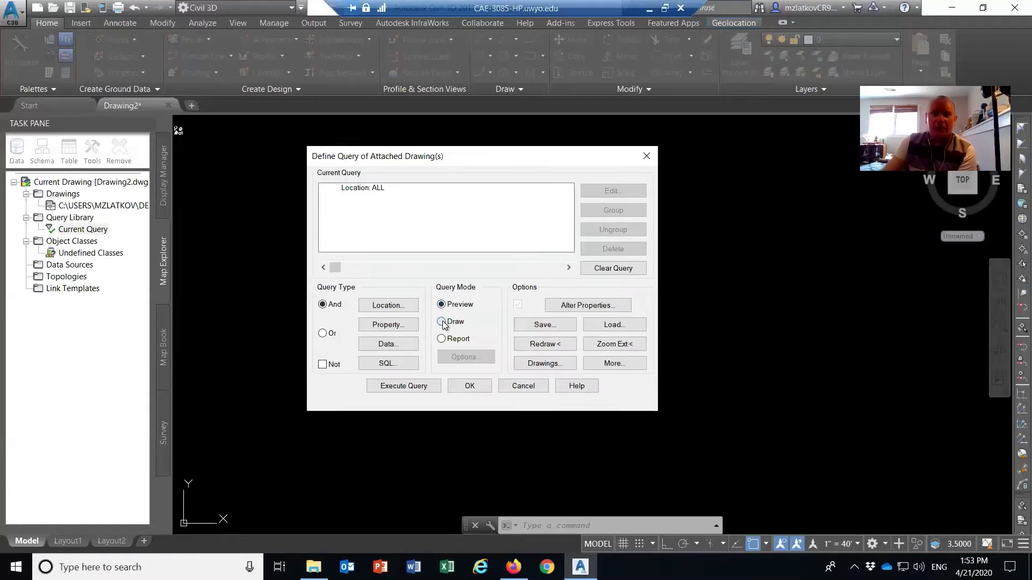
left_click(442, 322)
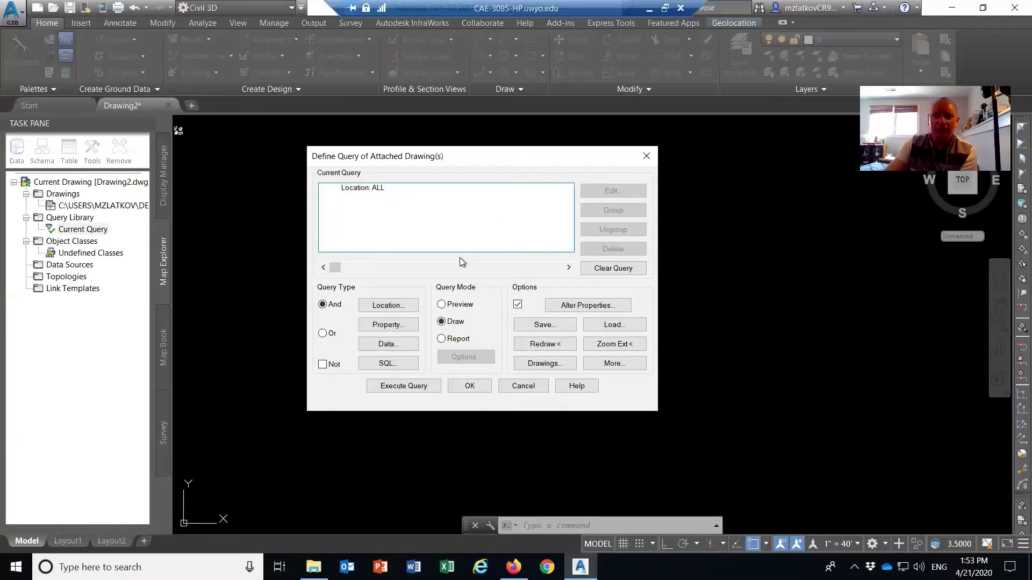
left_click(398, 387)
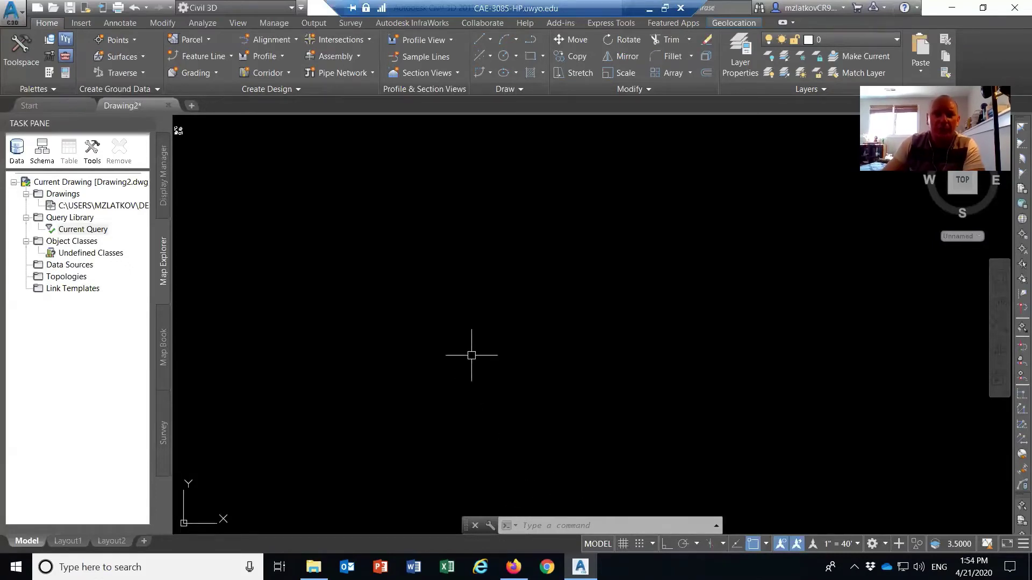
Step: Detach the source contours drawing from the current drawing
left_click(82, 230)
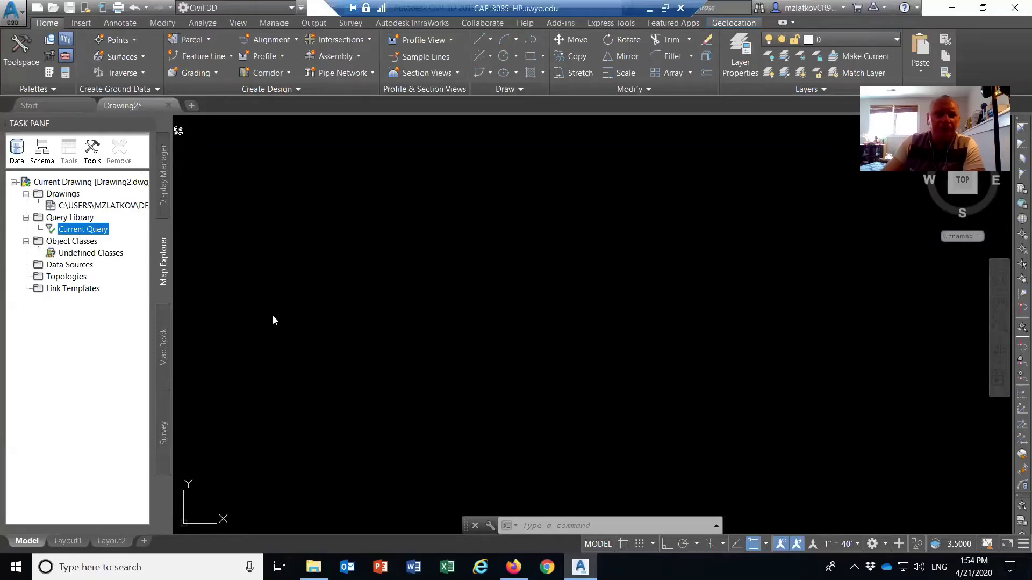
left_click(112, 208)
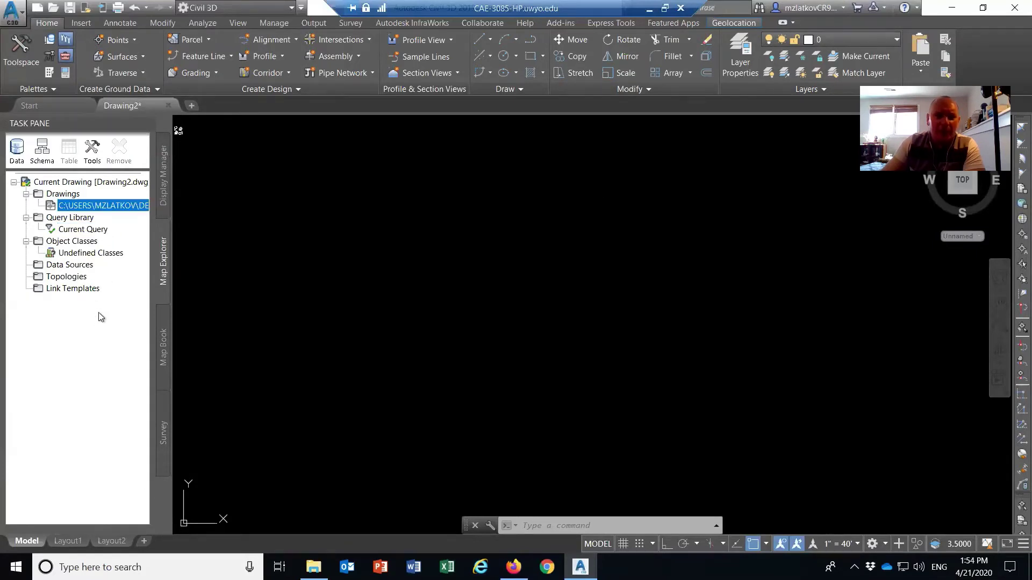
right_click(79, 209)
left_click(64, 352)
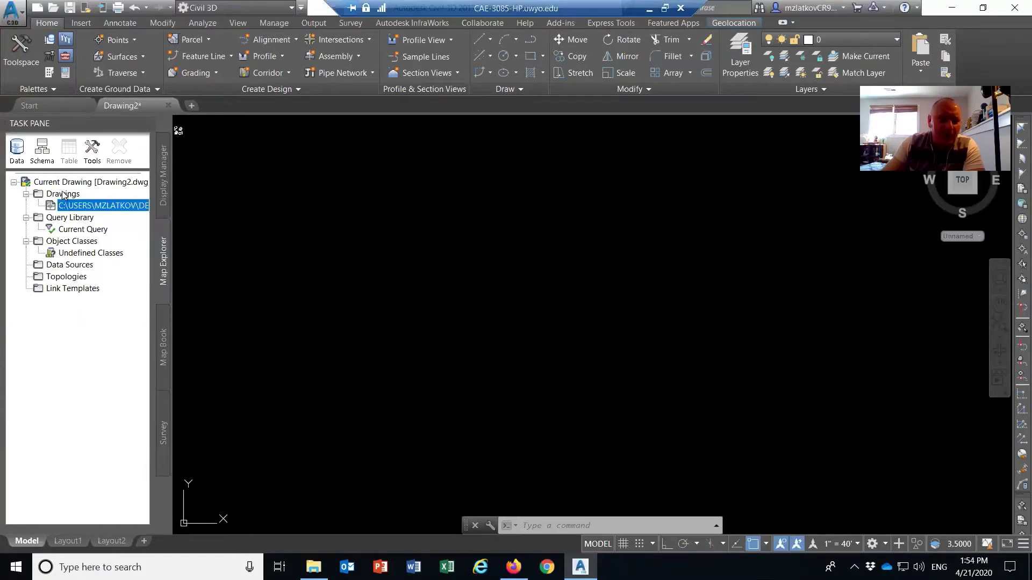
right_click(88, 209)
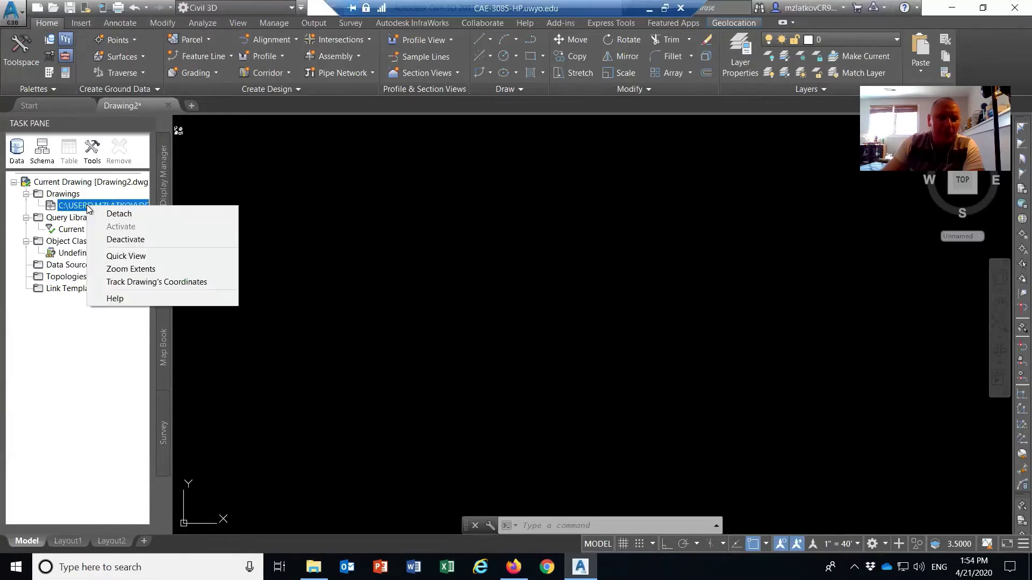
left_click(119, 214)
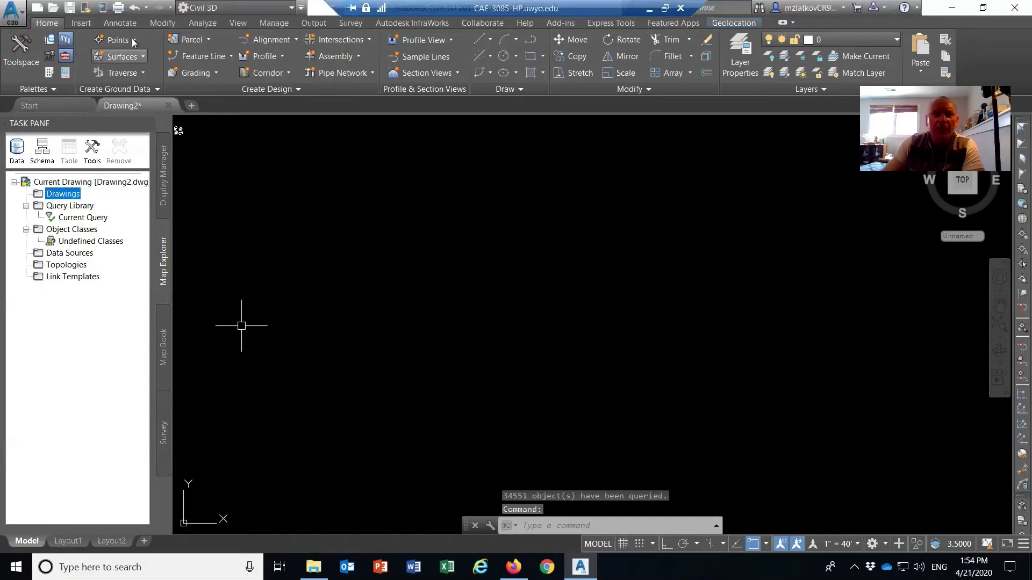
Step: Zoom to the drawing extents and select a contour bordering the open valley at the map's west edge
left_click(237, 24)
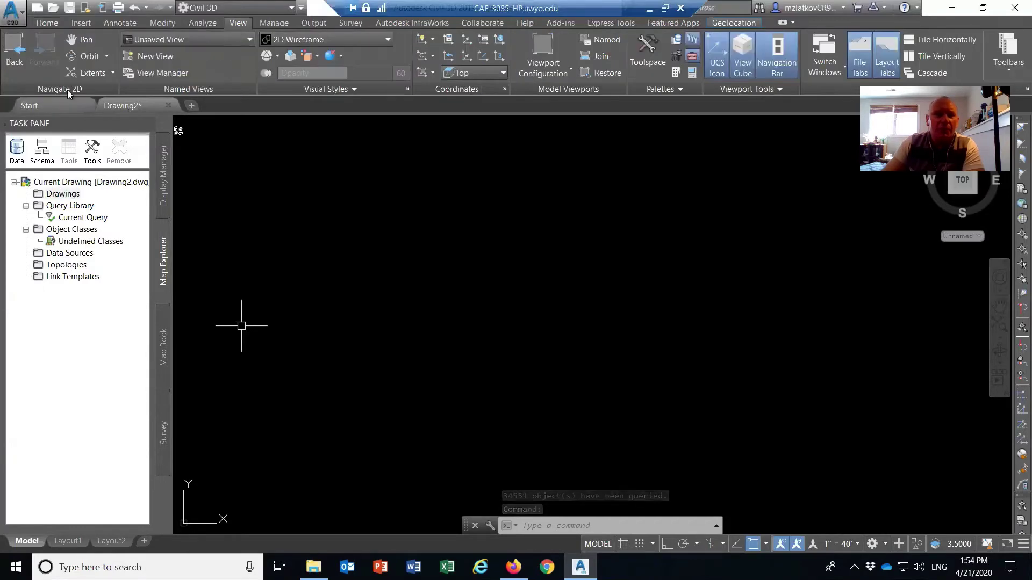
left_click(86, 72)
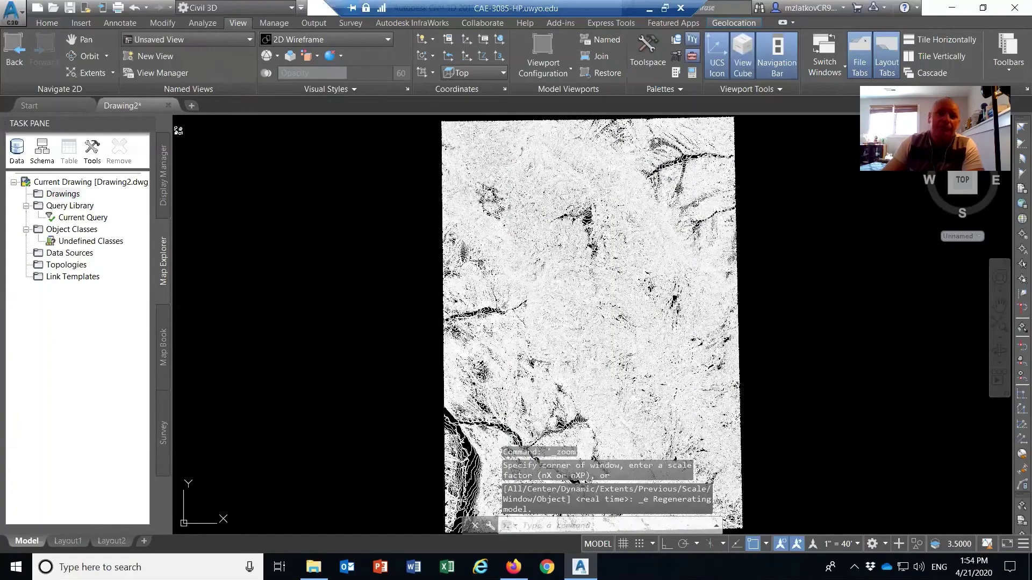
scroll(480, 317, "up", 2)
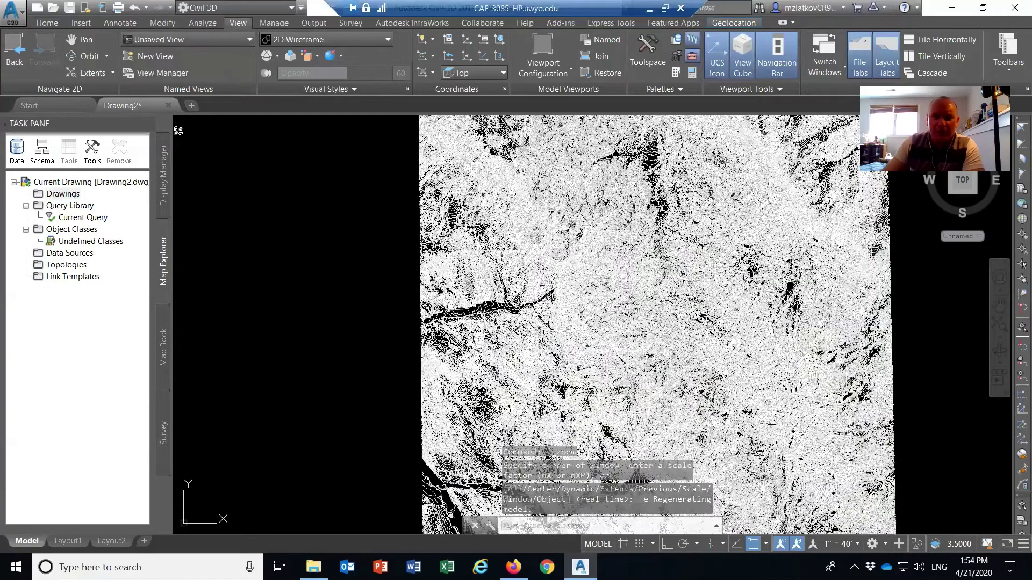
scroll(425, 310, "up", 2)
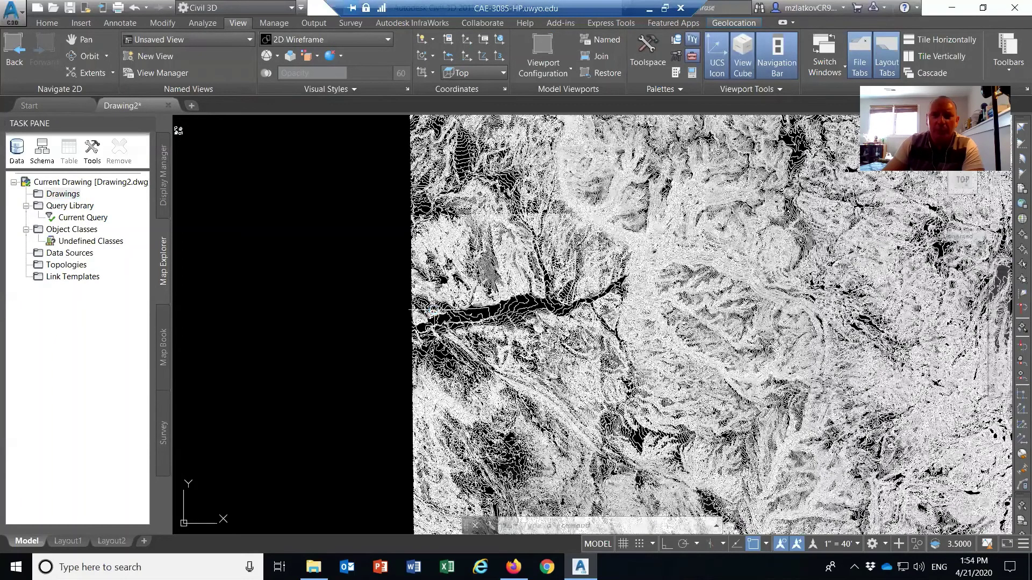
scroll(574, 303, "up", 2)
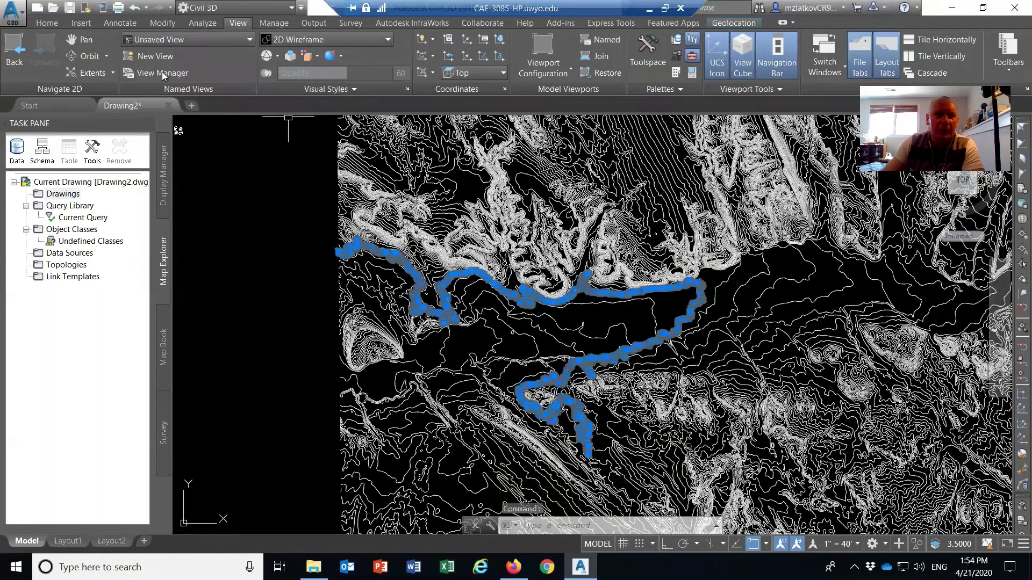
Step: Show the selected contour's properties and compare its Elevation with the CONTOURELE value in its Elev_Contour object data
left_click(48, 22)
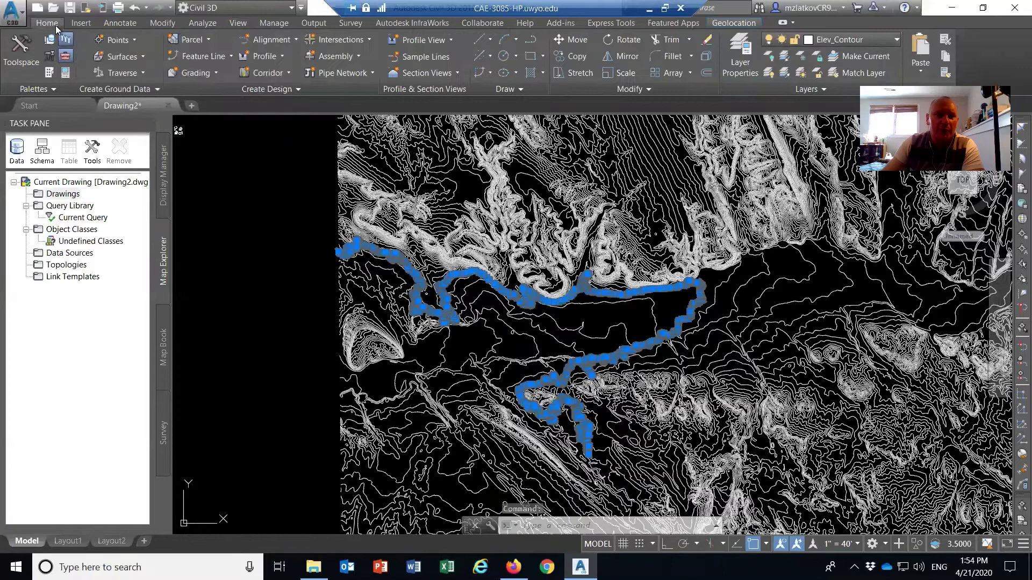
left_click(65, 73)
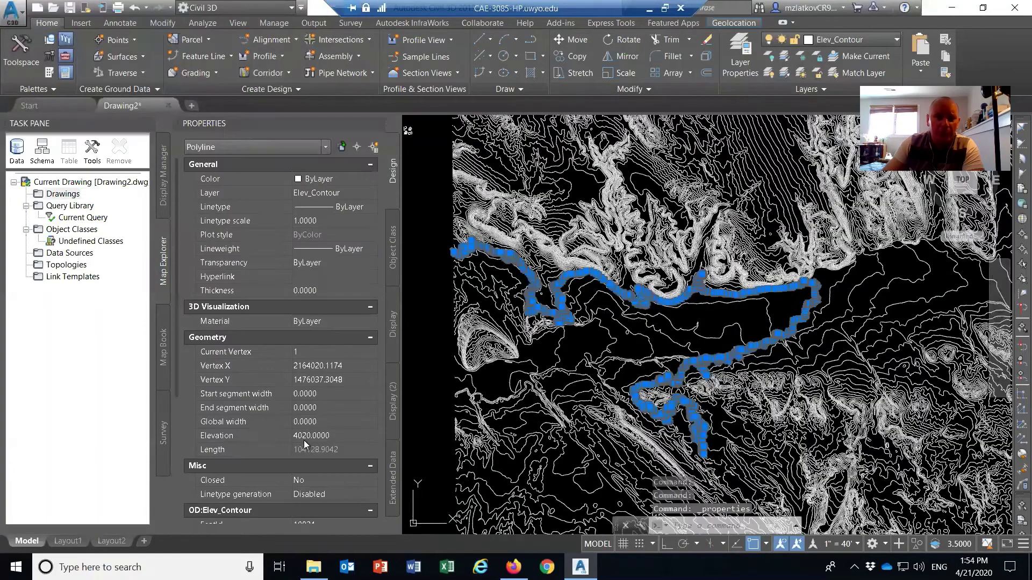
left_click(217, 437)
left_click_drag(341, 437, 288, 436)
scroll(267, 440, "down", 2)
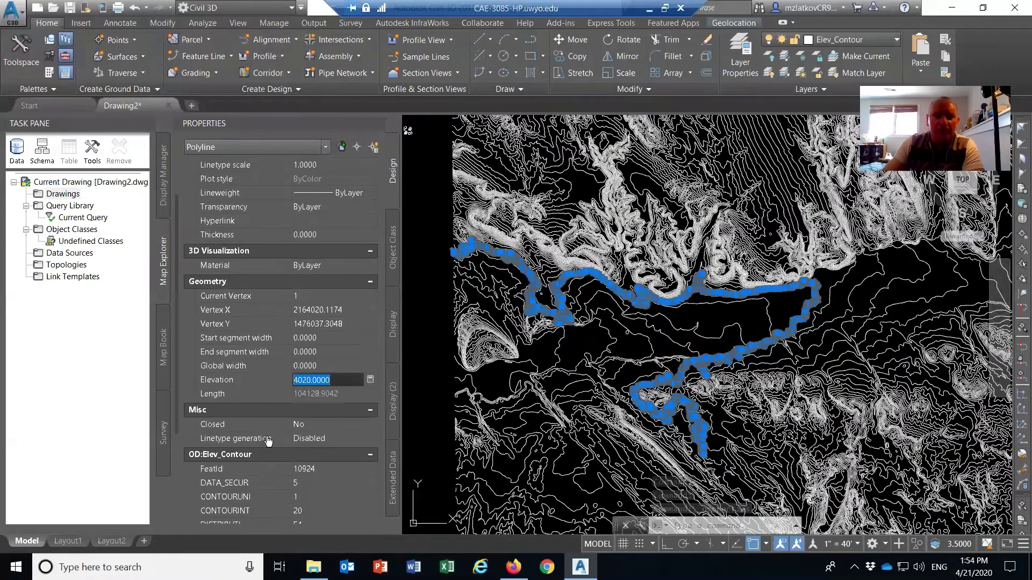
scroll(268, 440, "down", 5)
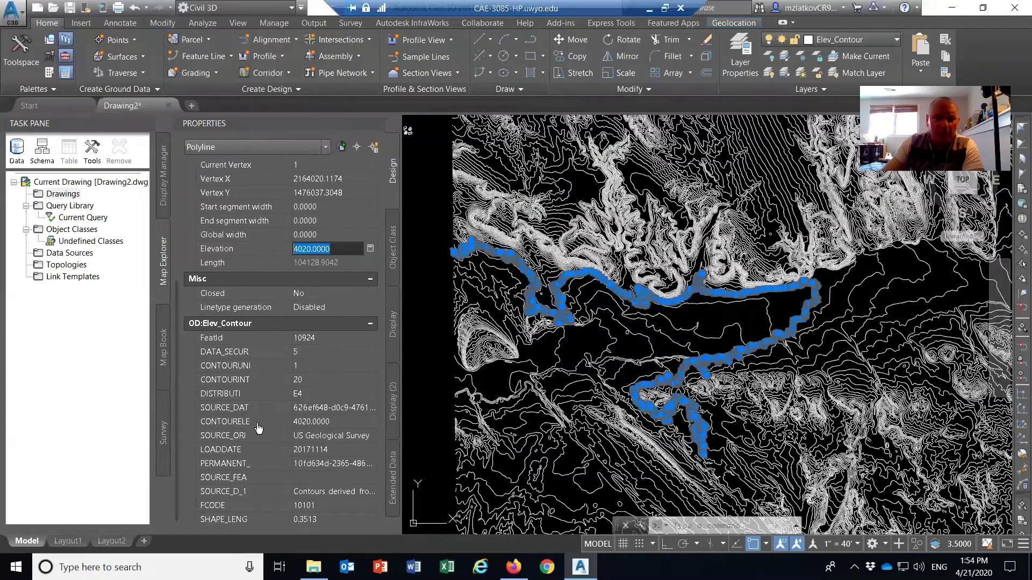
left_click(310, 424)
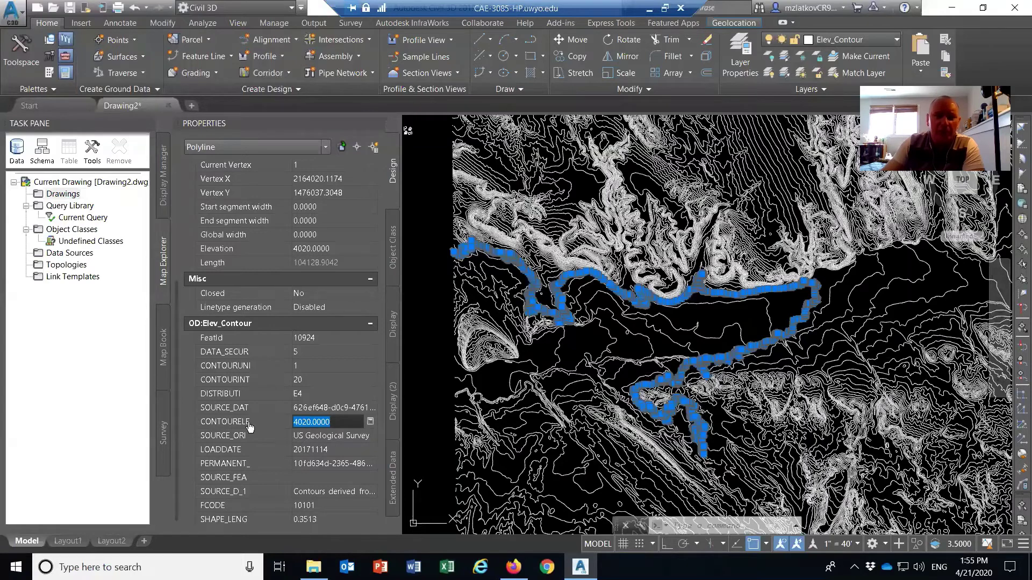
left_click(322, 248)
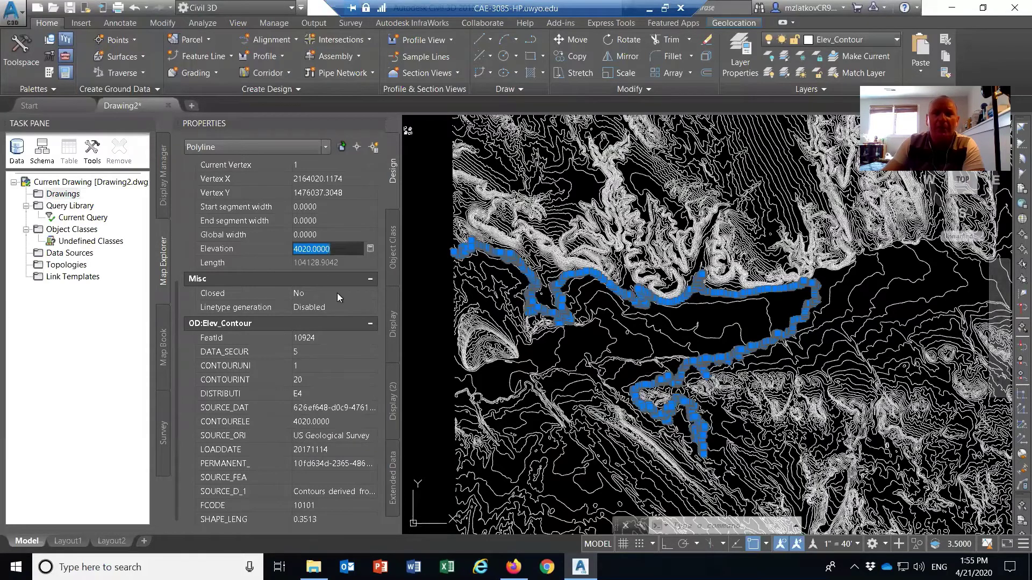
Step: Select another contour northeast of the valley, compare its Elevation with its CONTOURELE value, and close the properties
scroll(330, 285, "up", 2)
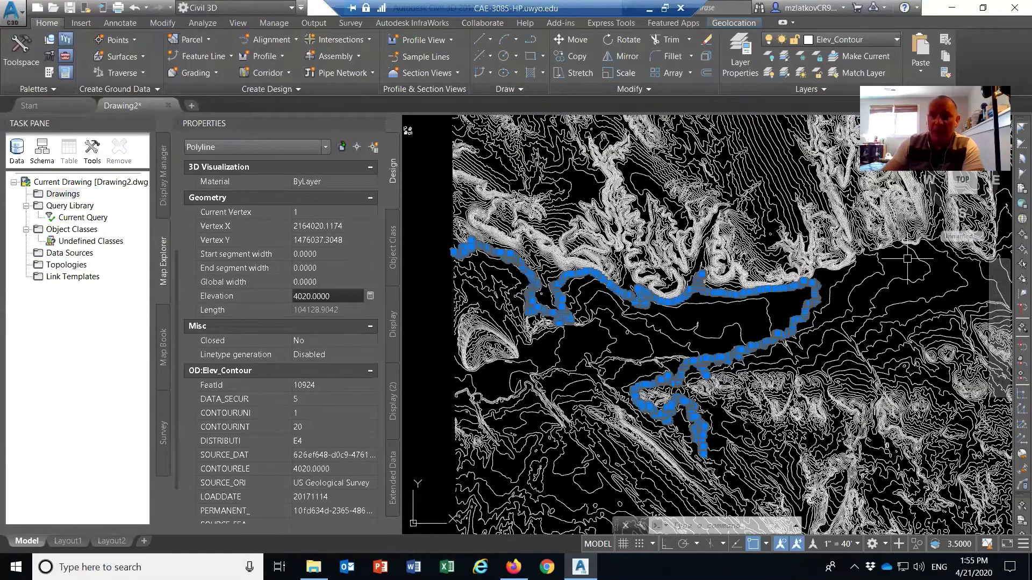
scroll(856, 188, "up", 2)
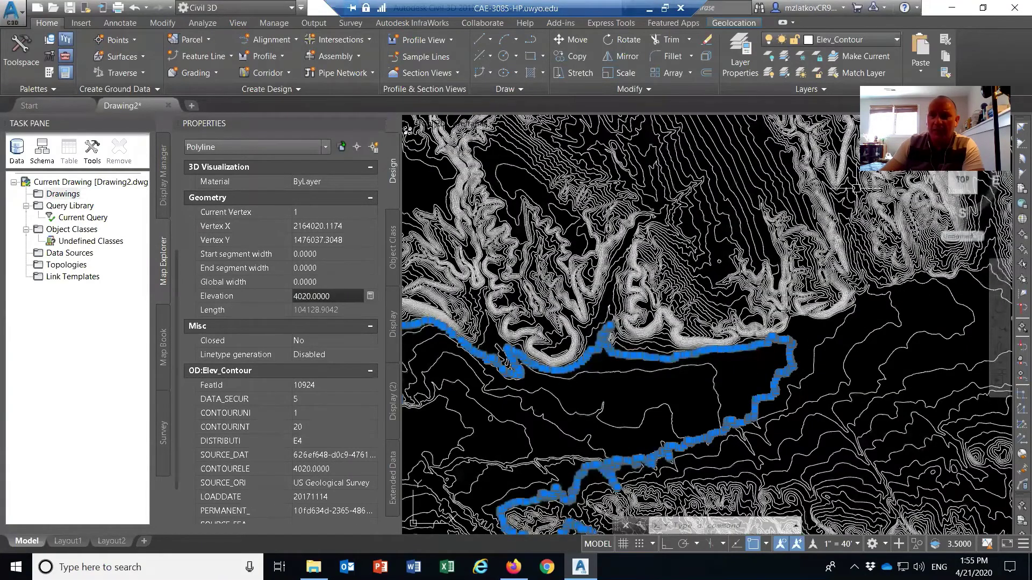
left_click(856, 188)
scroll(318, 410, "down", 2)
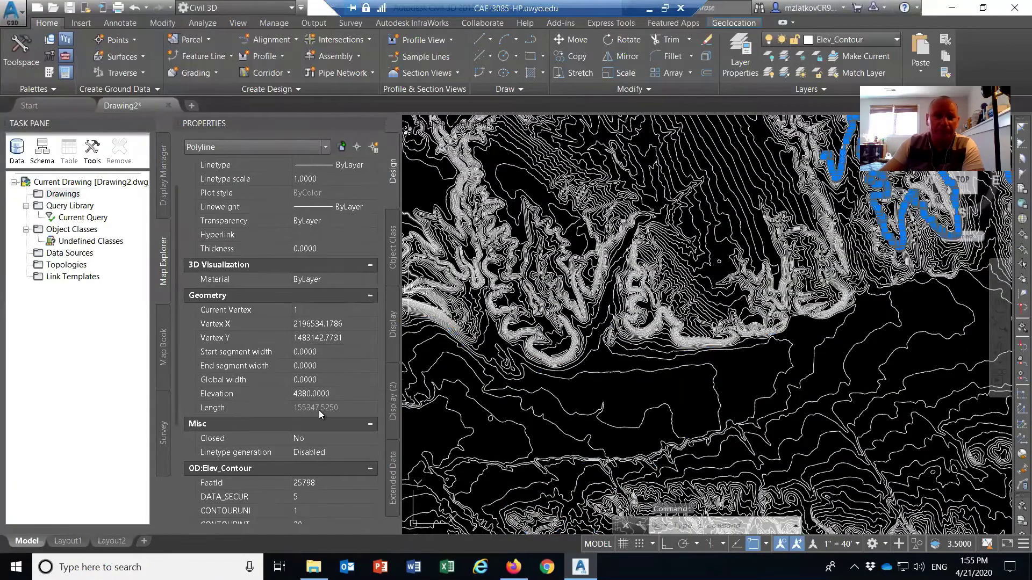
left_click(317, 394)
scroll(312, 408, "down", 3)
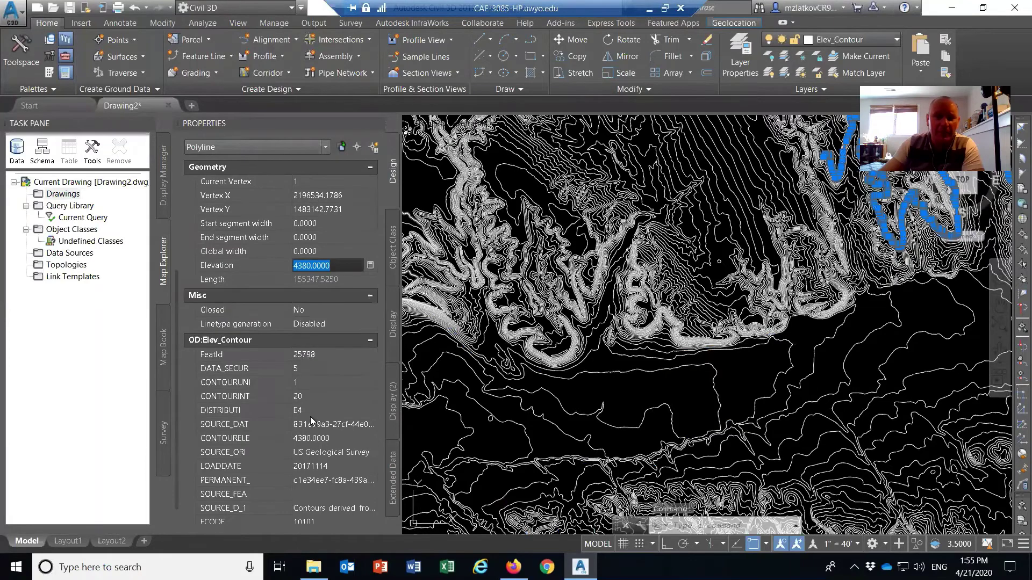
left_click(314, 408)
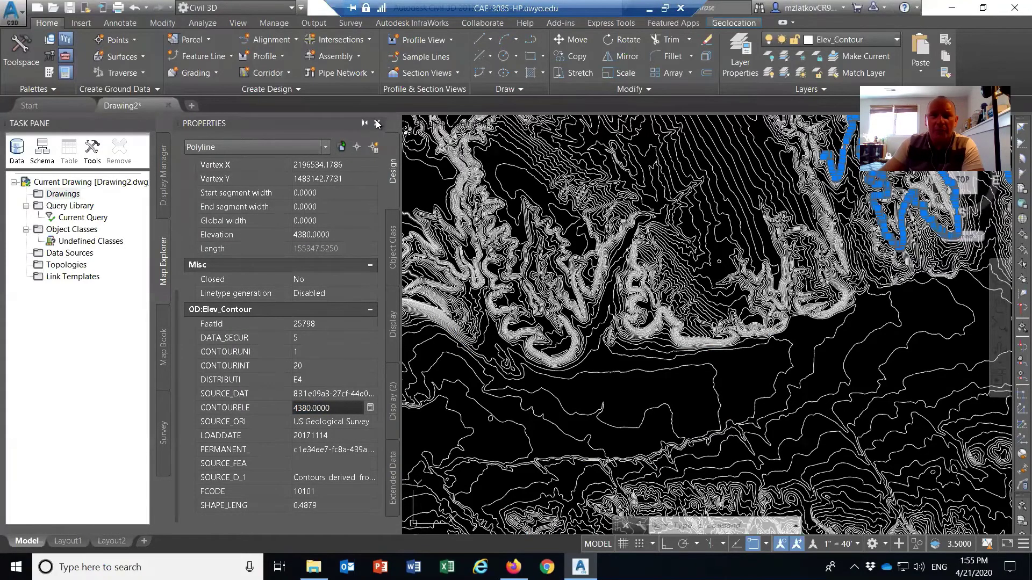
left_click(378, 124)
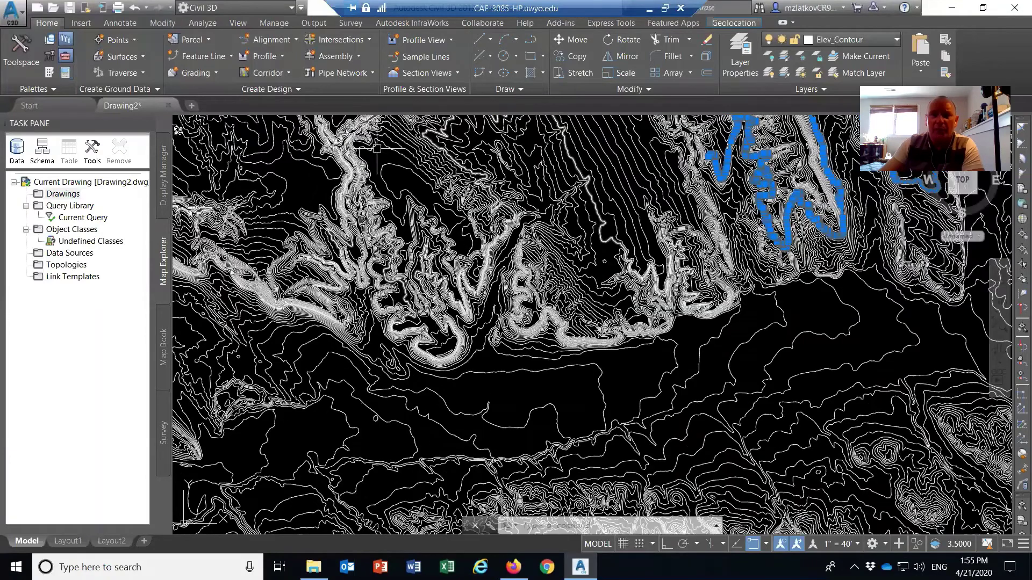
Step: Clear the contour selection
scroll(737, 407, "down", 4)
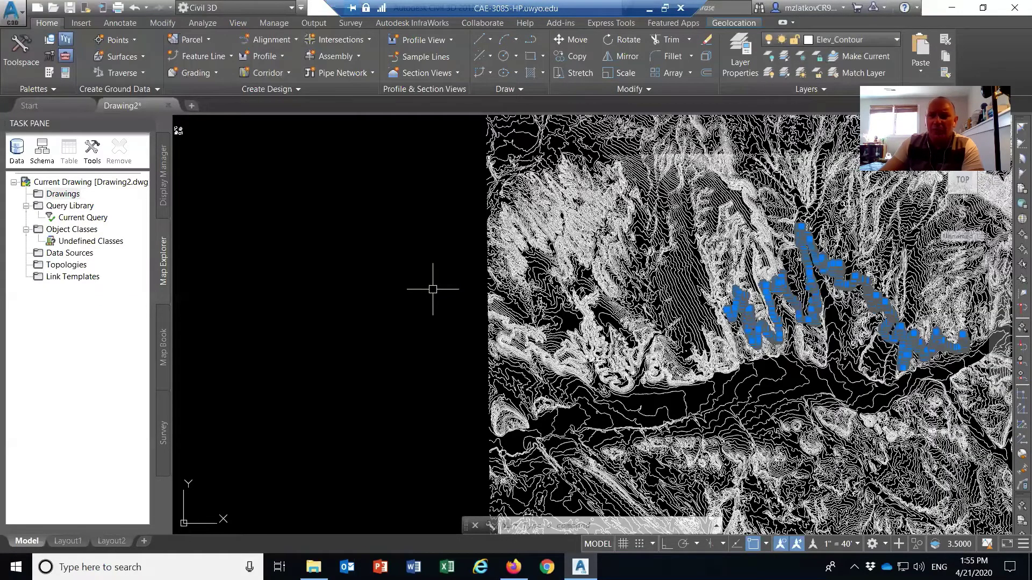
left_click(380, 288)
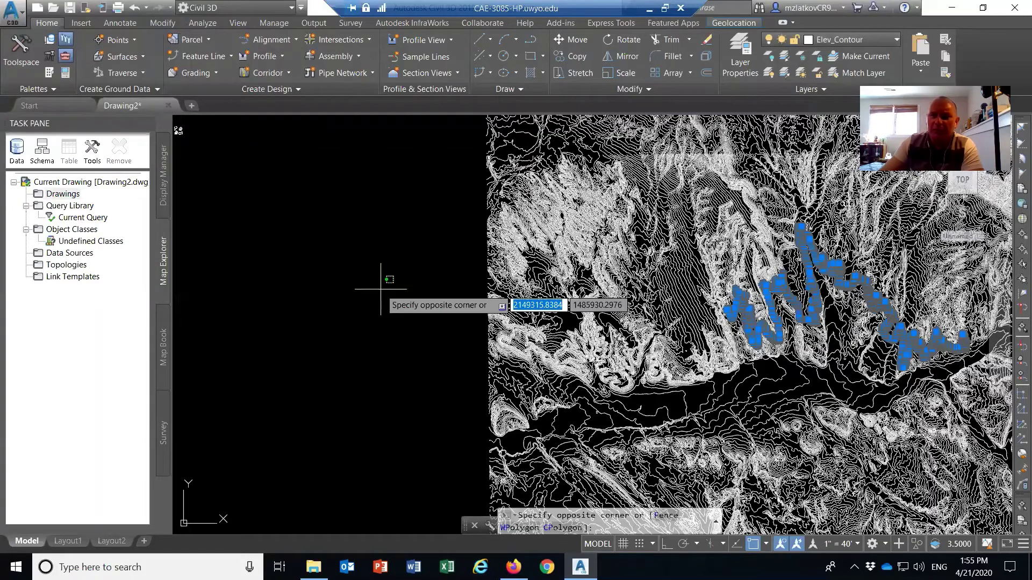
scroll(380, 288, "down", 2)
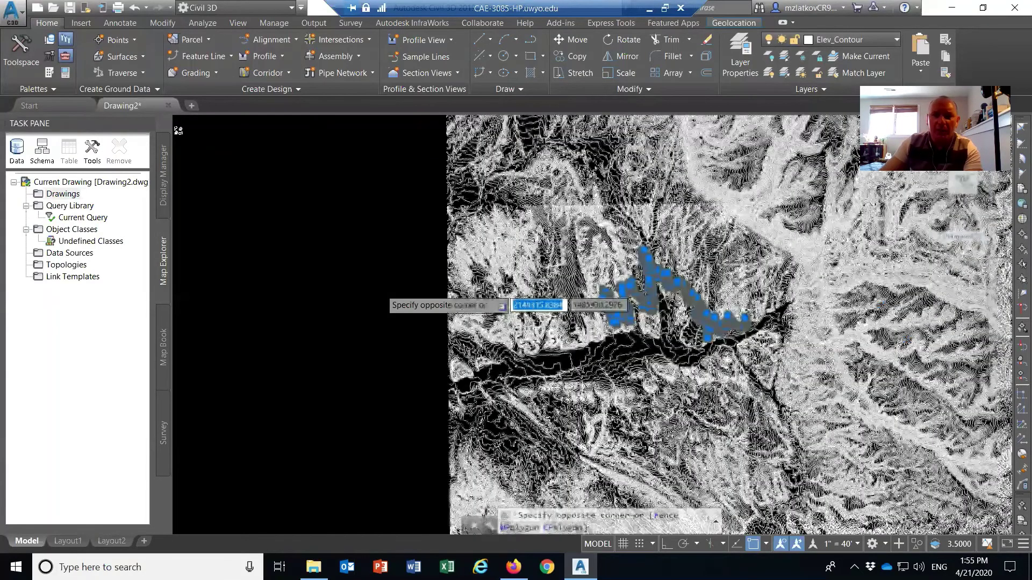
key("Escape")
key("Escape")
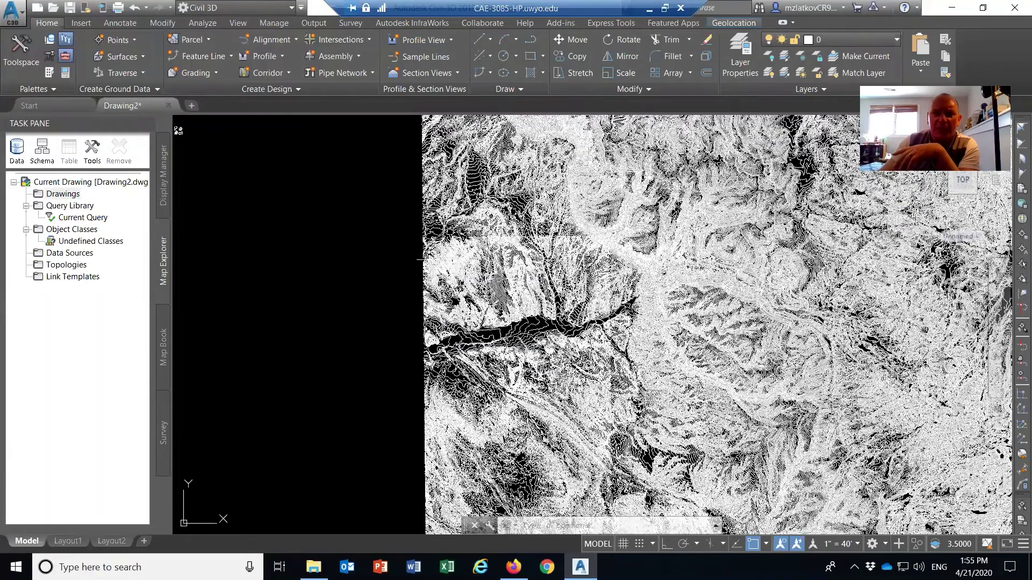
Step: Create a new layer named border
scroll(497, 162, "up", 2)
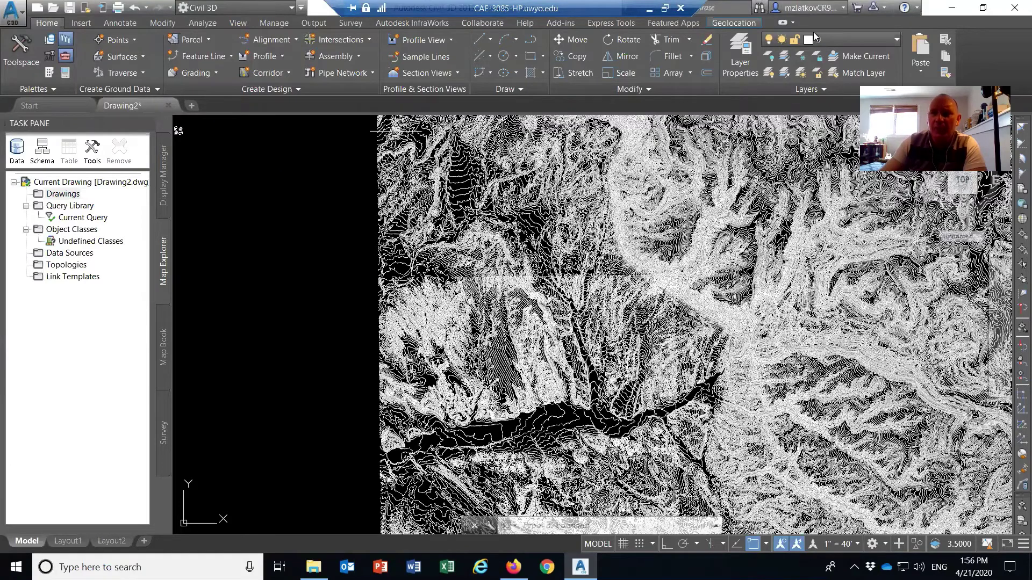
left_click(741, 54)
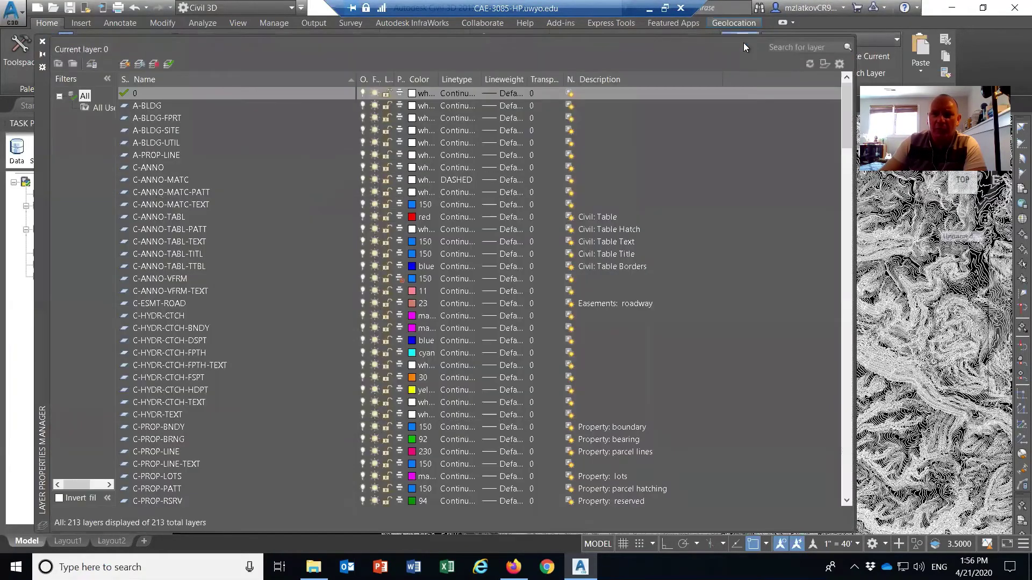
left_click(126, 64)
type("bord")
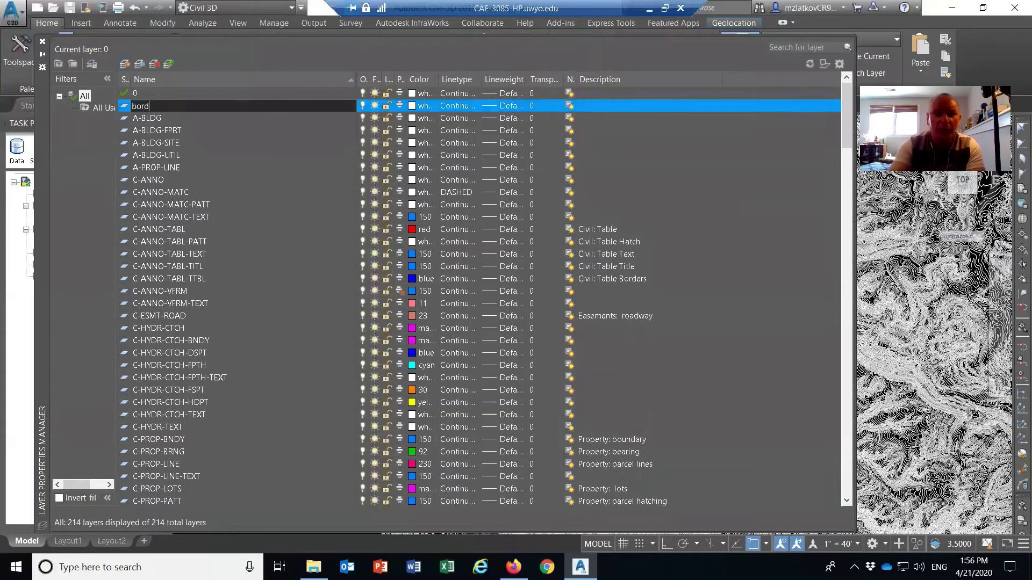
type("er")
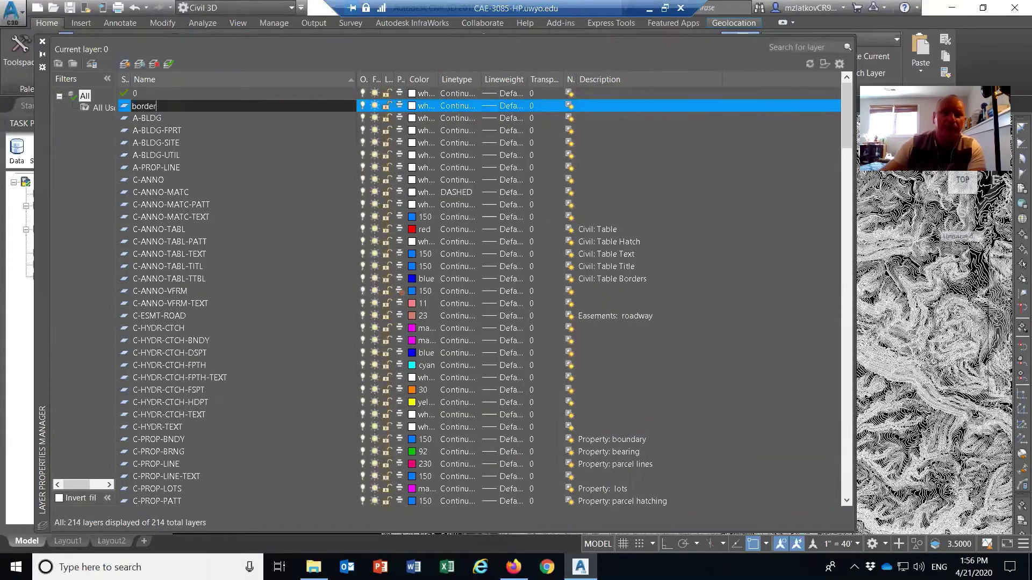
Step: Set the border layer's color to index 10 and make it the current layer
left_click(422, 107)
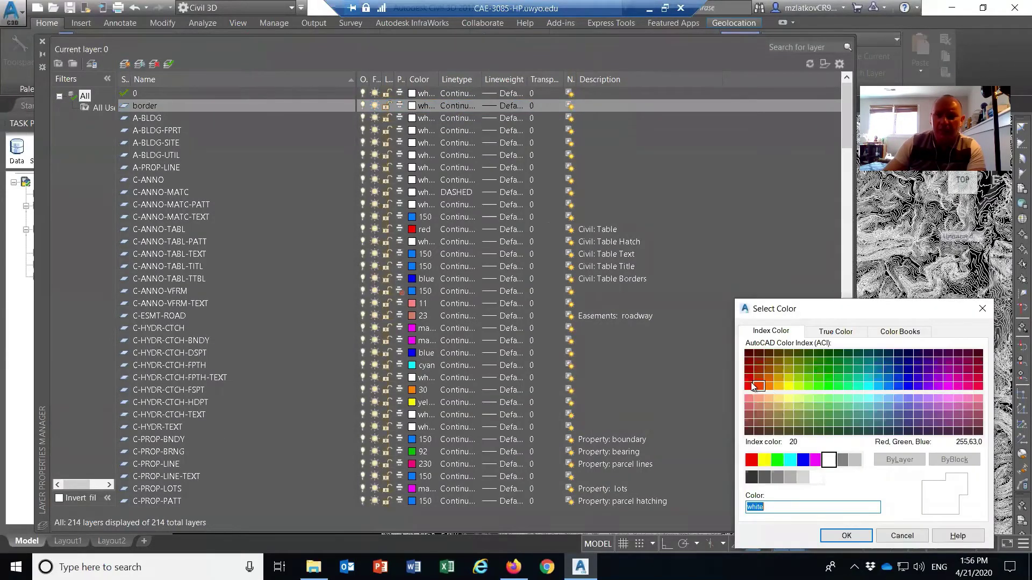
left_click(748, 385)
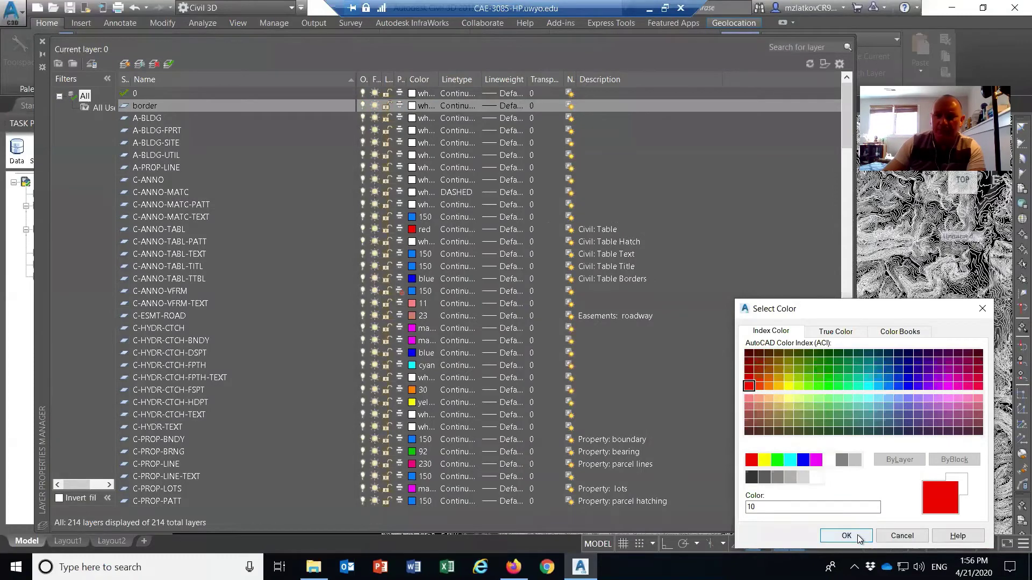
left_click(847, 536)
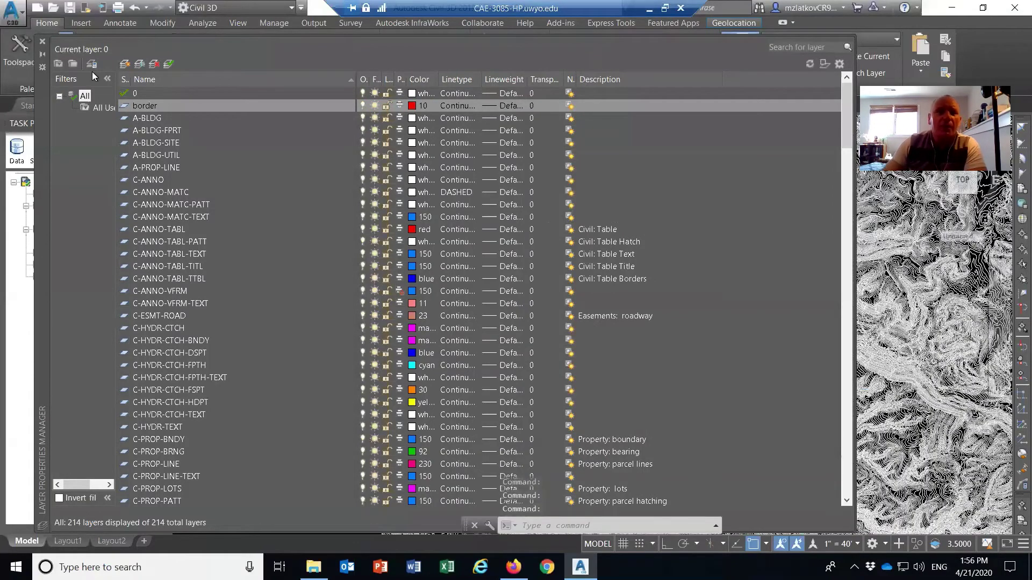
left_click(170, 64)
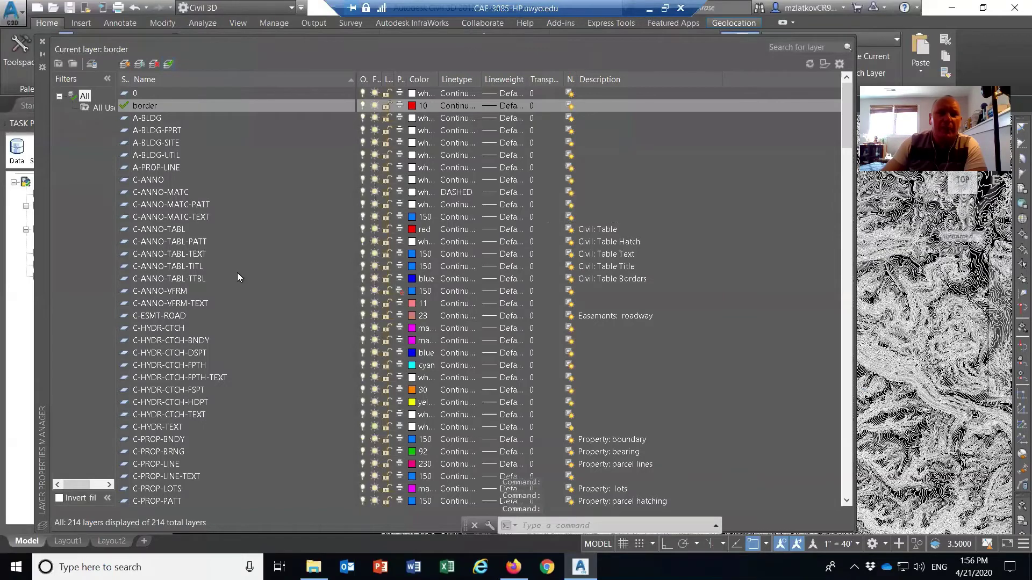
left_click(45, 42)
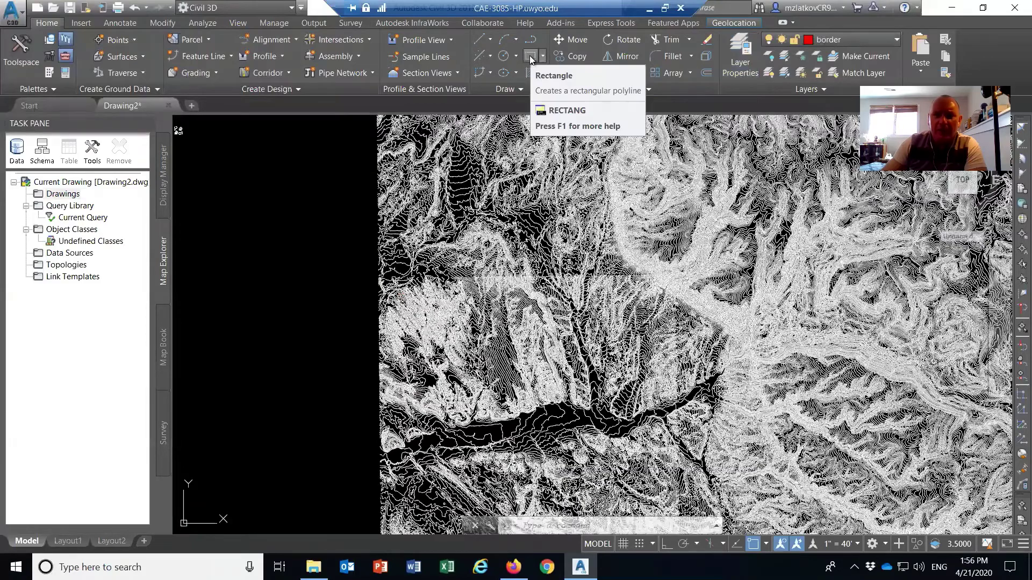
left_click(650, 9)
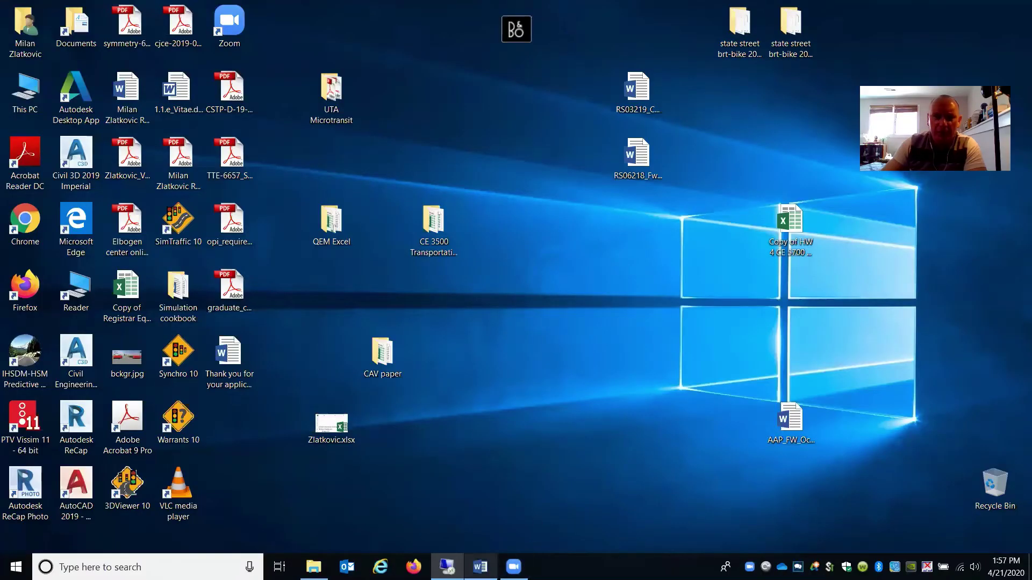
left_click(447, 566)
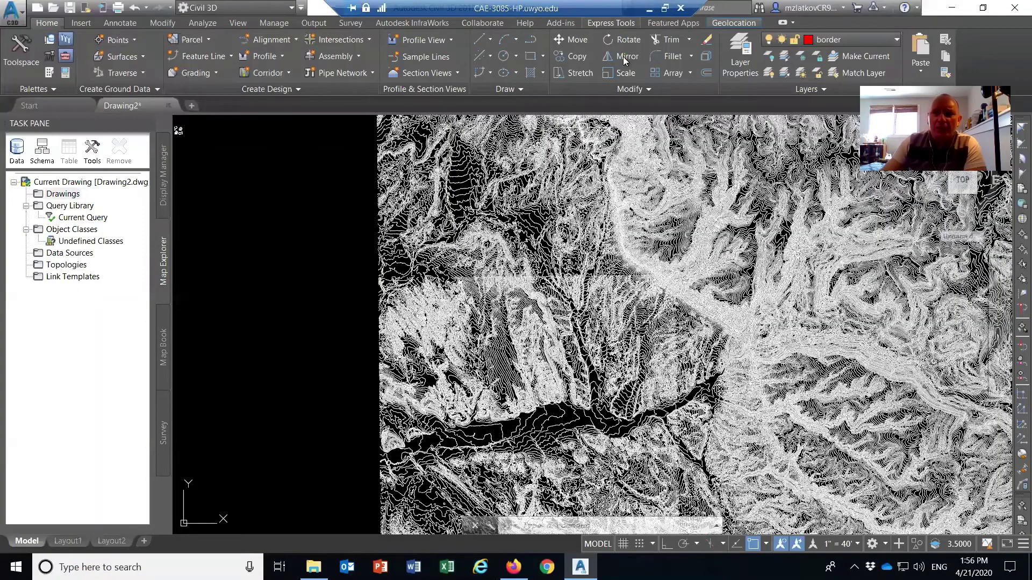
Step: Draw a border rectangle about 65,000 units square around the open valley near the map's west edge, extending mostly north of it
left_click(533, 57)
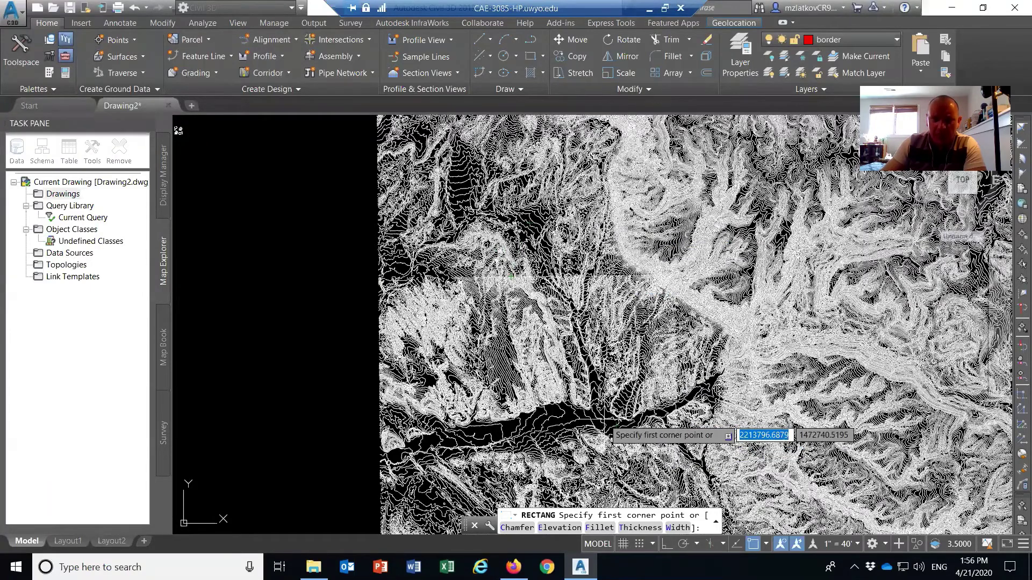
left_click(415, 169)
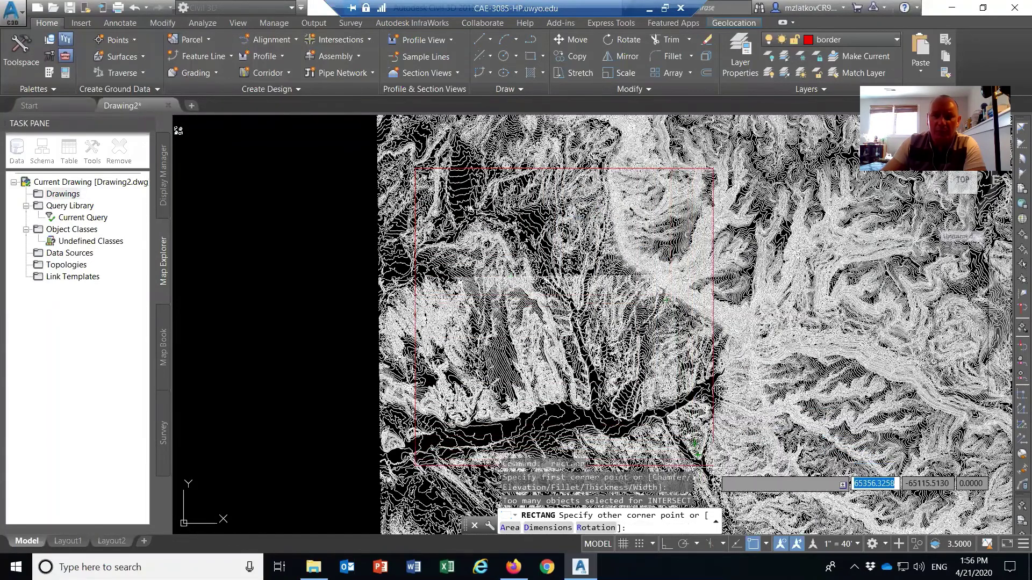
left_click(697, 461)
Step: Erase the contours across the southern half of the map, keeping a margin below the border rectangle
scroll(377, 250, "down", 4)
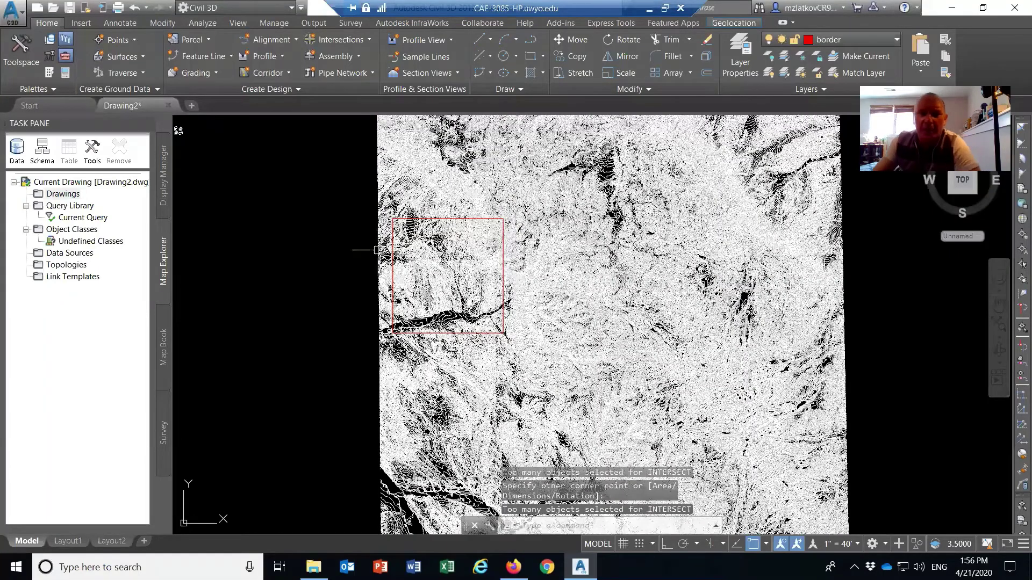
scroll(377, 251, "down", 3)
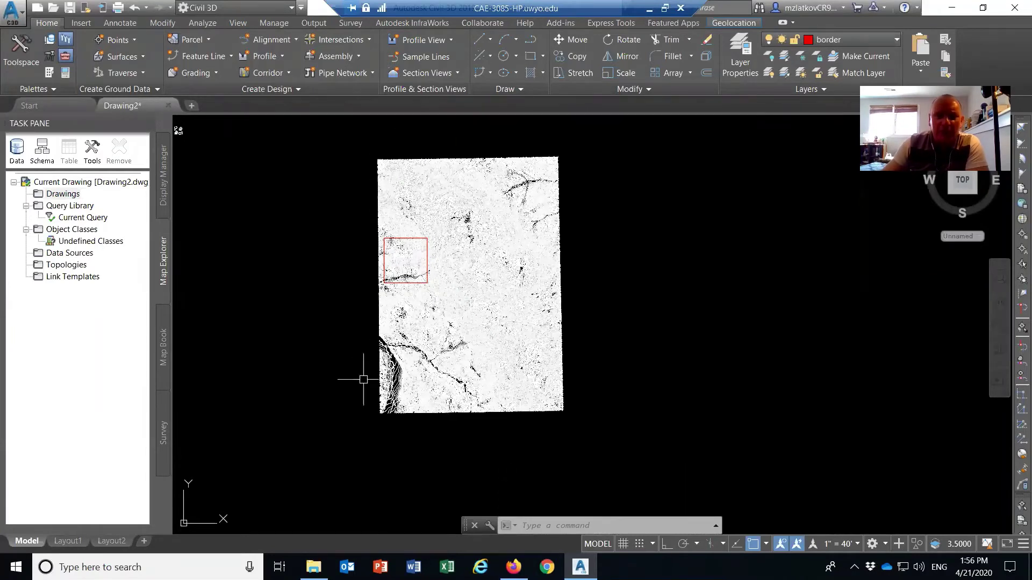
mouse_move(630, 446)
left_mouse_down()
mouse_move(350, 352)
mouse_move(345, 372)
mouse_move(376, 397)
left_mouse_up()
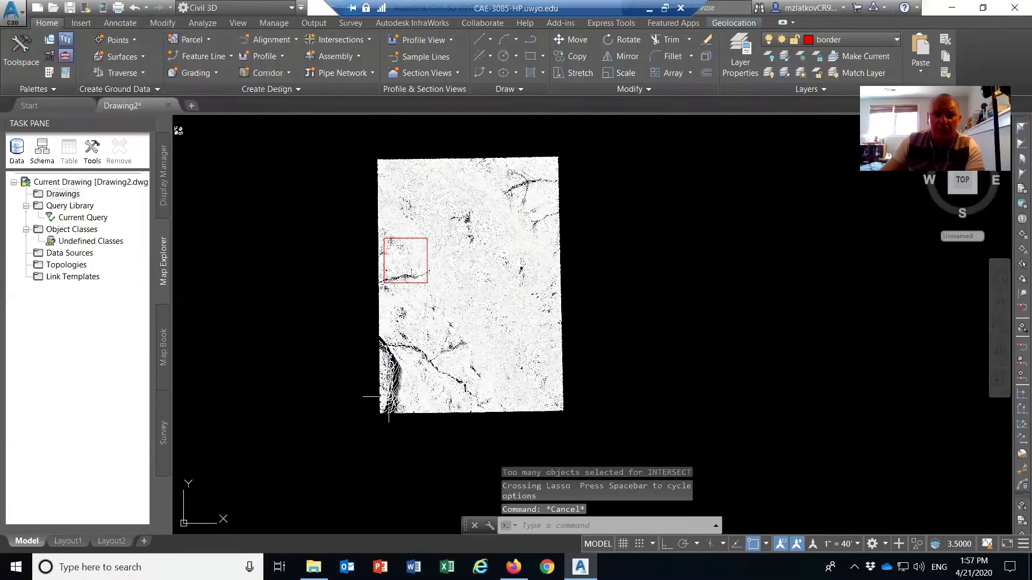
left_click(588, 438)
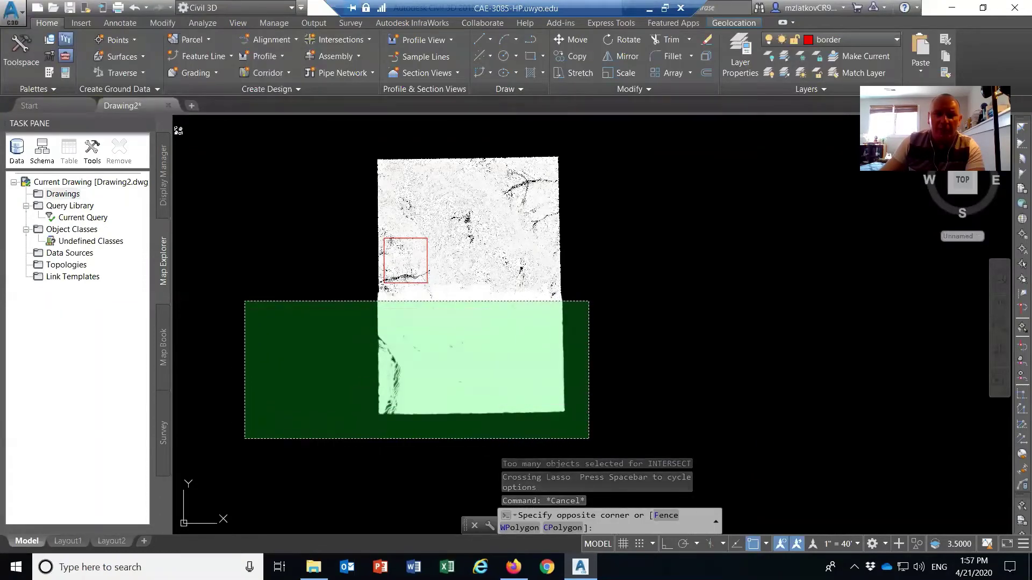
left_click(244, 301)
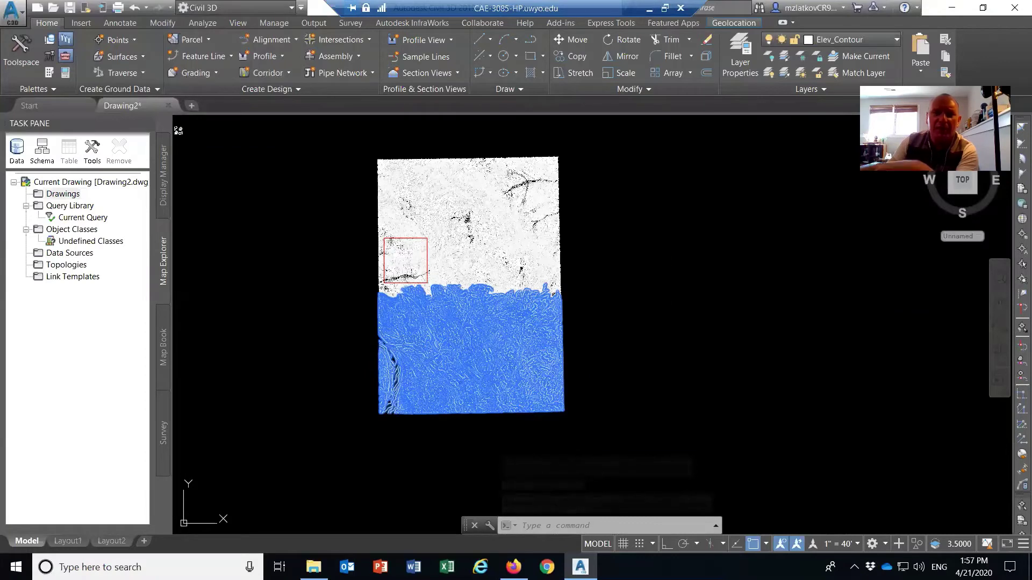
key("Delete")
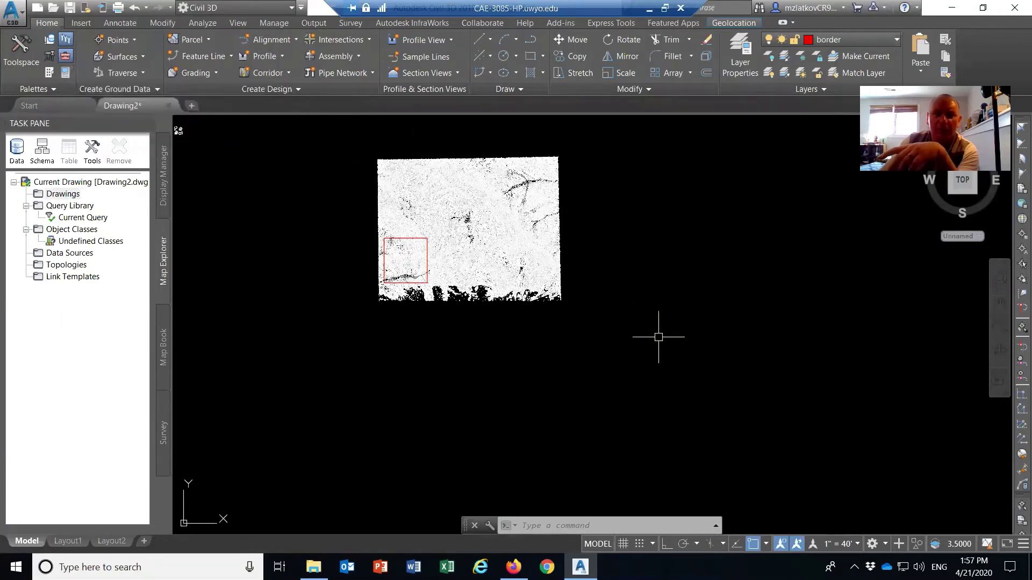
Step: Erase the surplus contours east and north of the border rectangle, keeping a margin around it
left_click(636, 340)
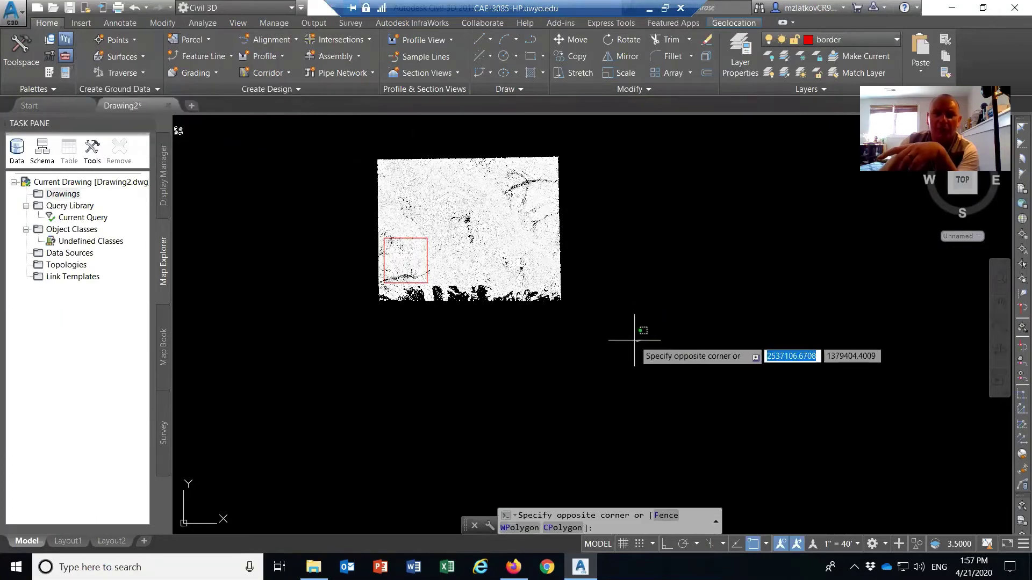
left_click(444, 142)
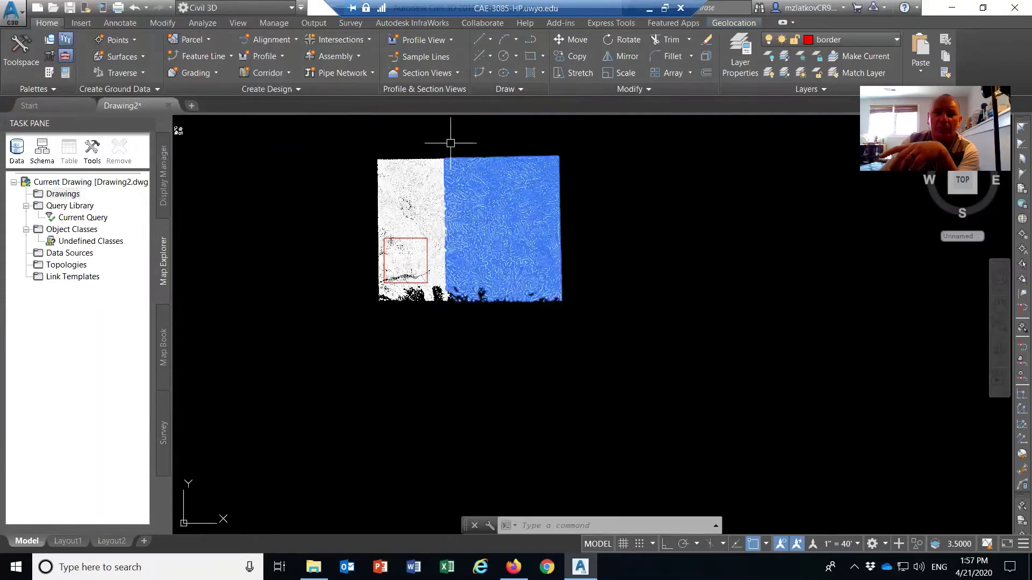
key("Delete")
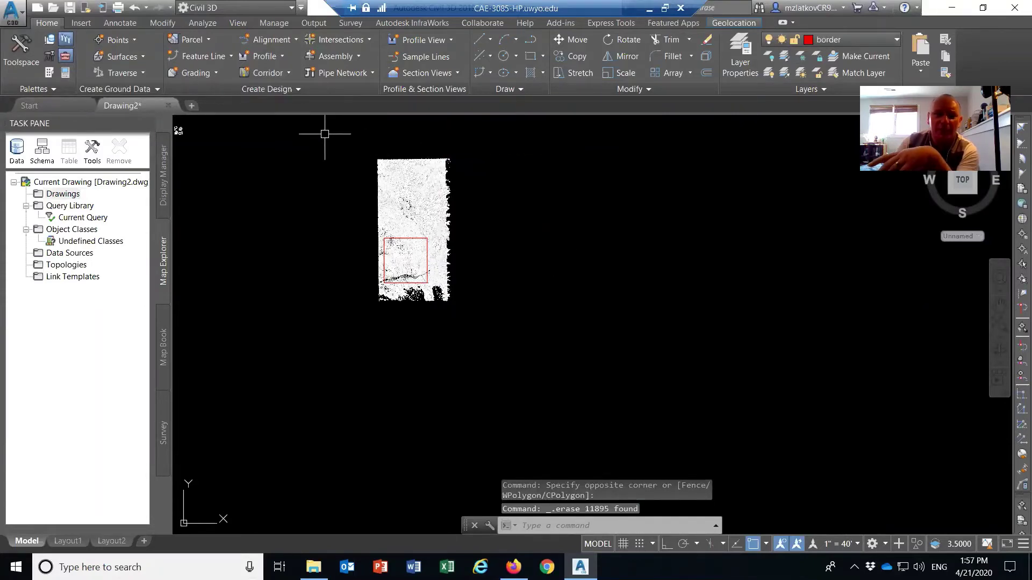
left_click(341, 134)
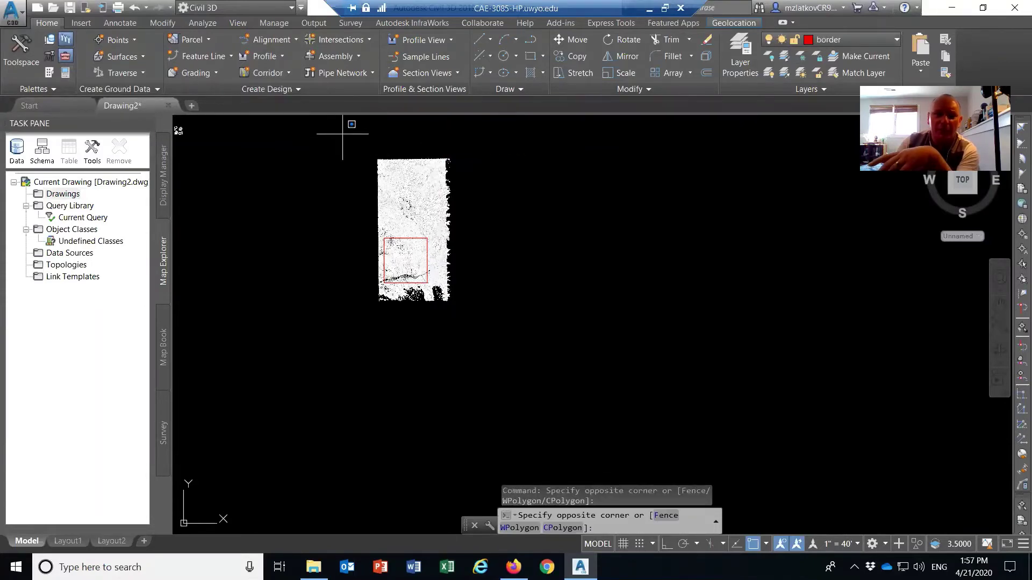
left_click(521, 224)
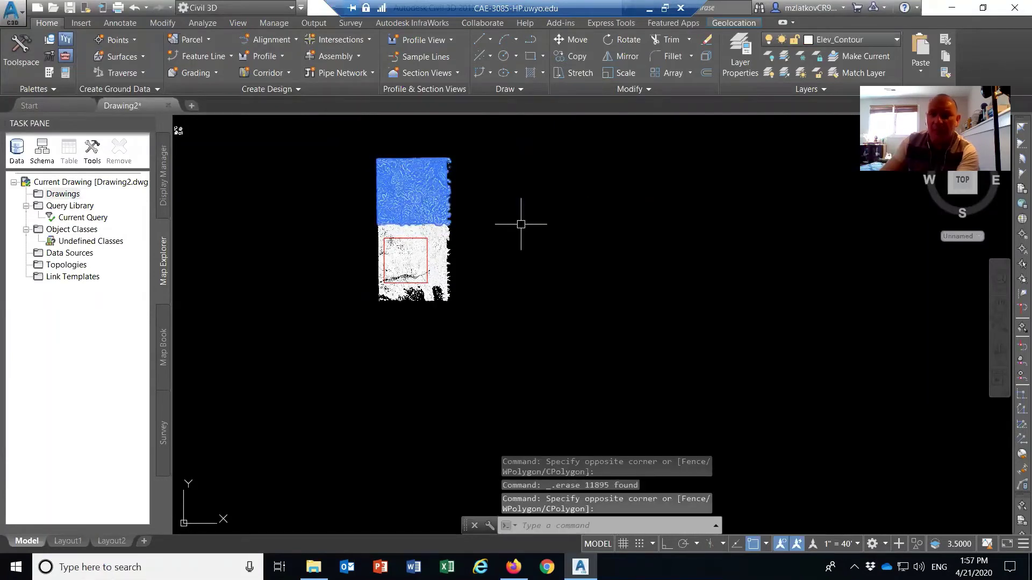
key("Delete")
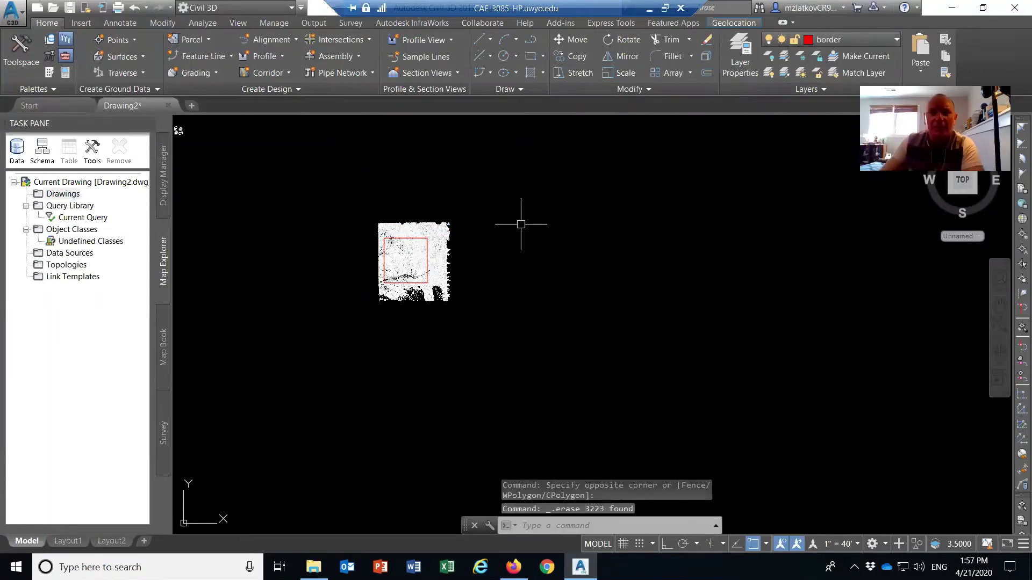
Step: Zoom to the drawing extents and close the map Task Pane
left_click(234, 23)
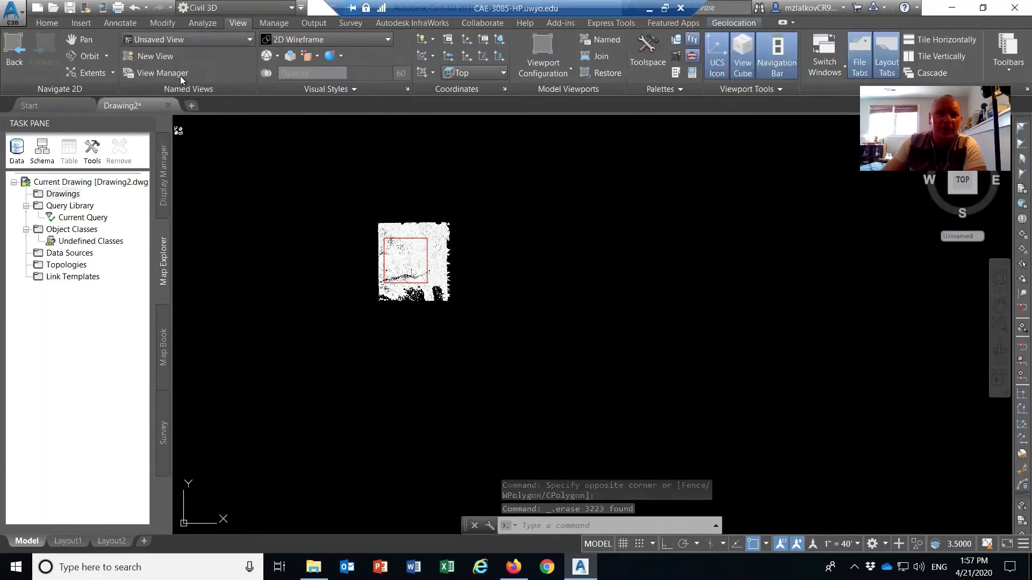
left_click(91, 72)
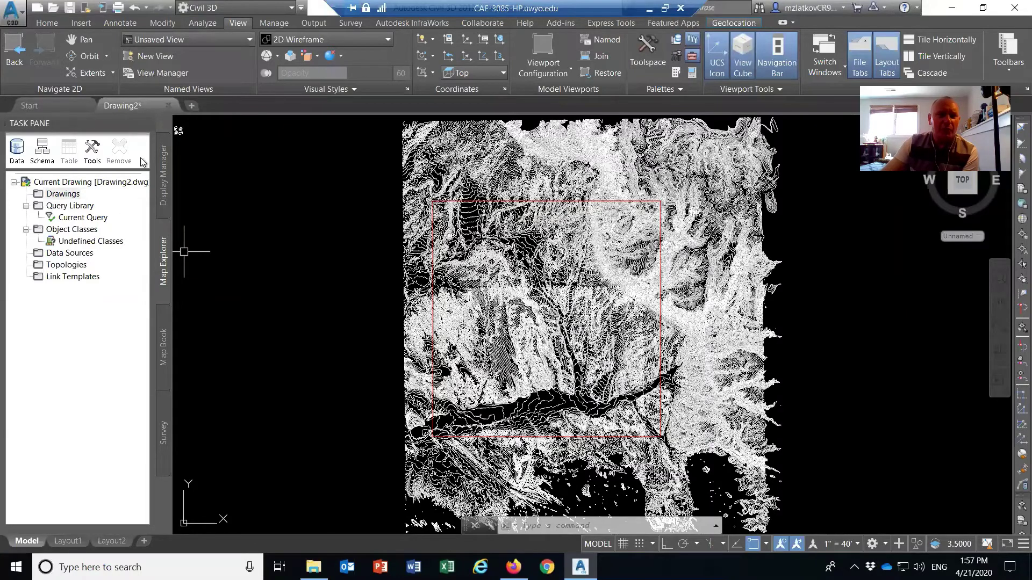
left_click(148, 123)
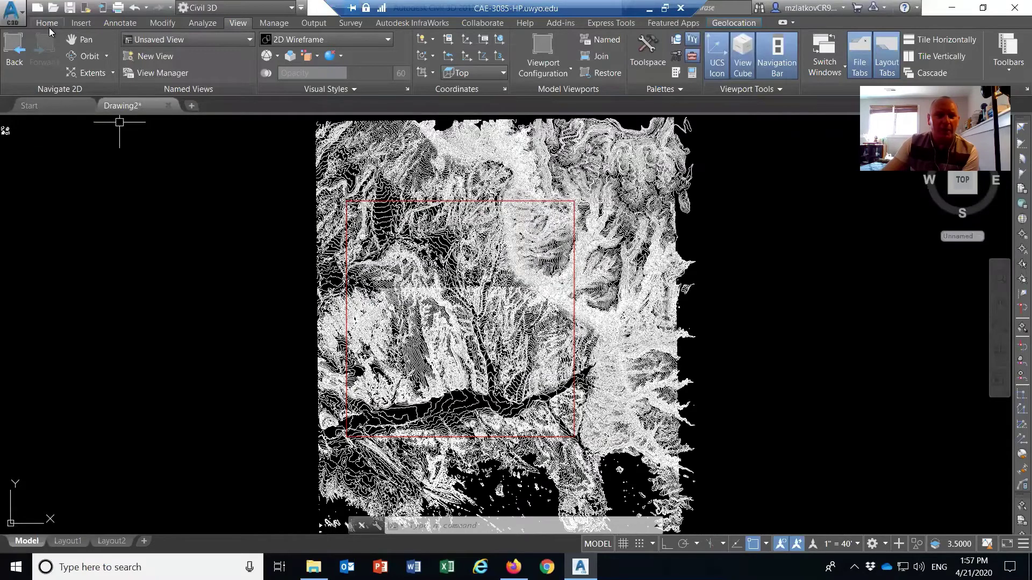
Step: Open the Prospector and start a new TIN surface named Leavitt
left_click(50, 27)
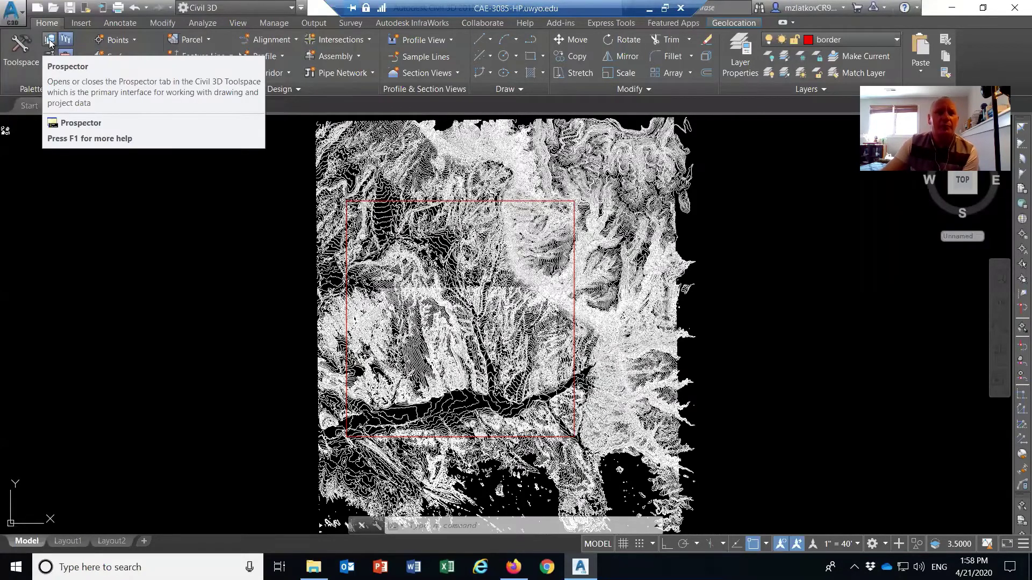
left_click(49, 41)
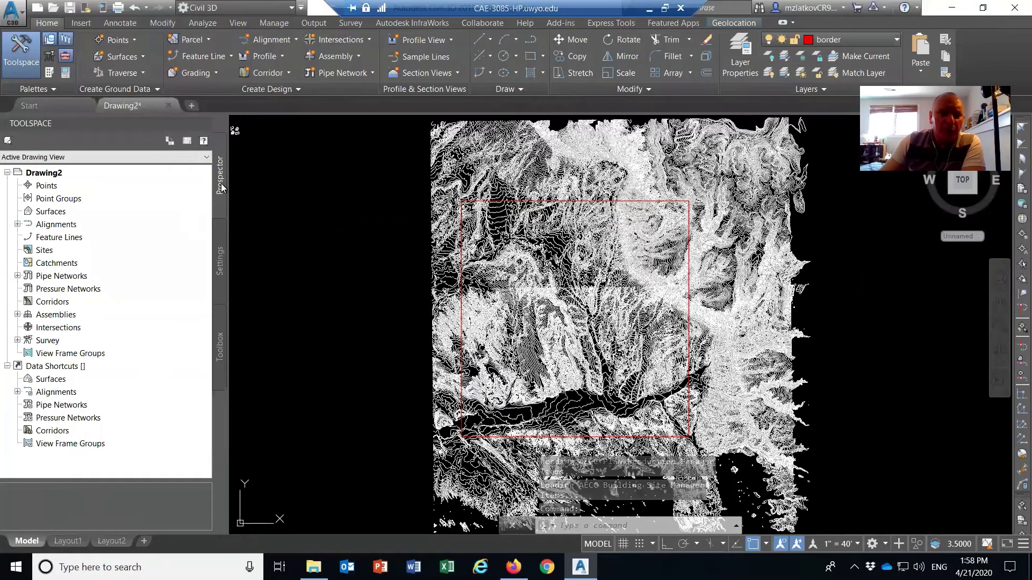
left_click(47, 211)
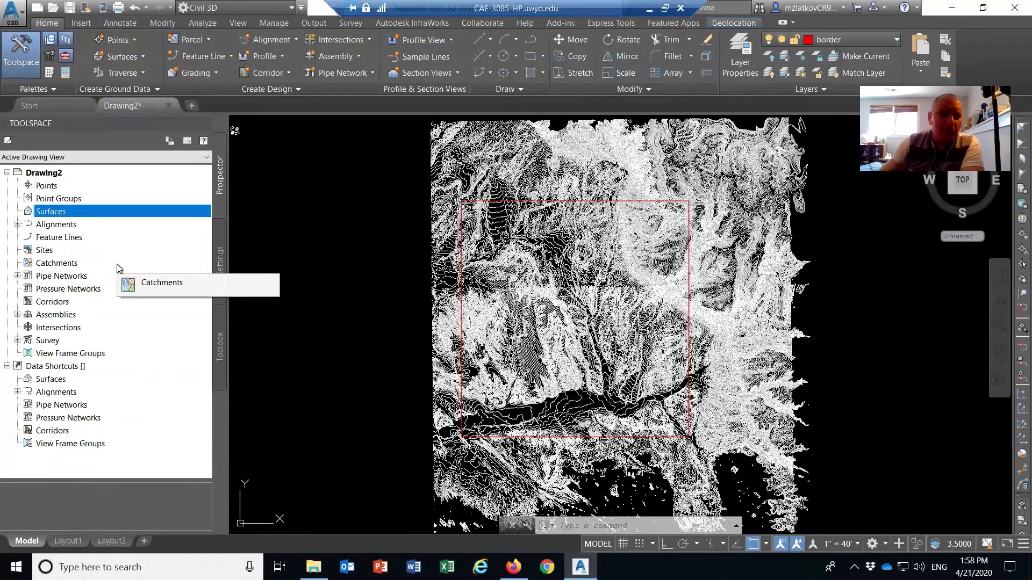
right_click(60, 214)
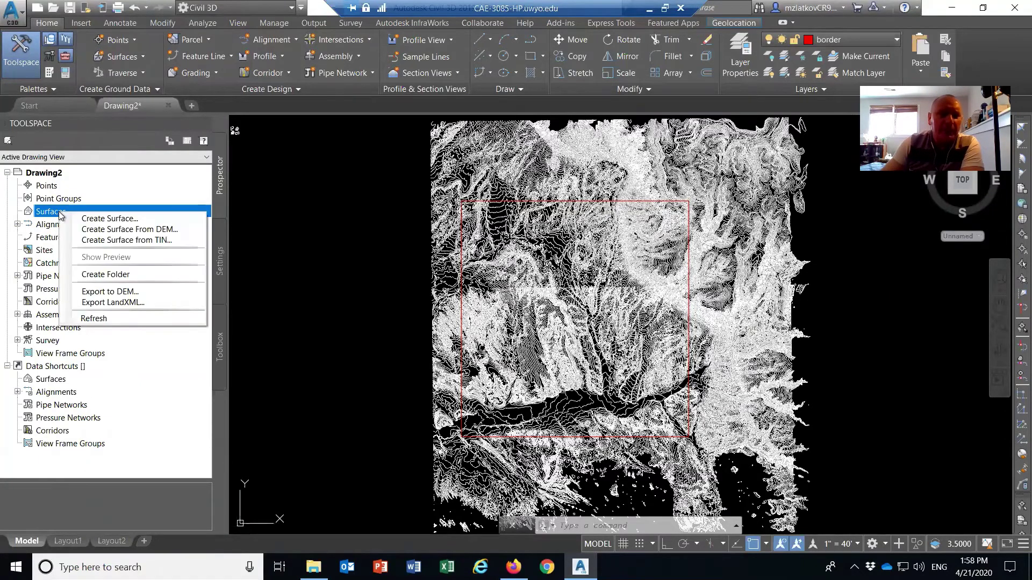
left_click(118, 219)
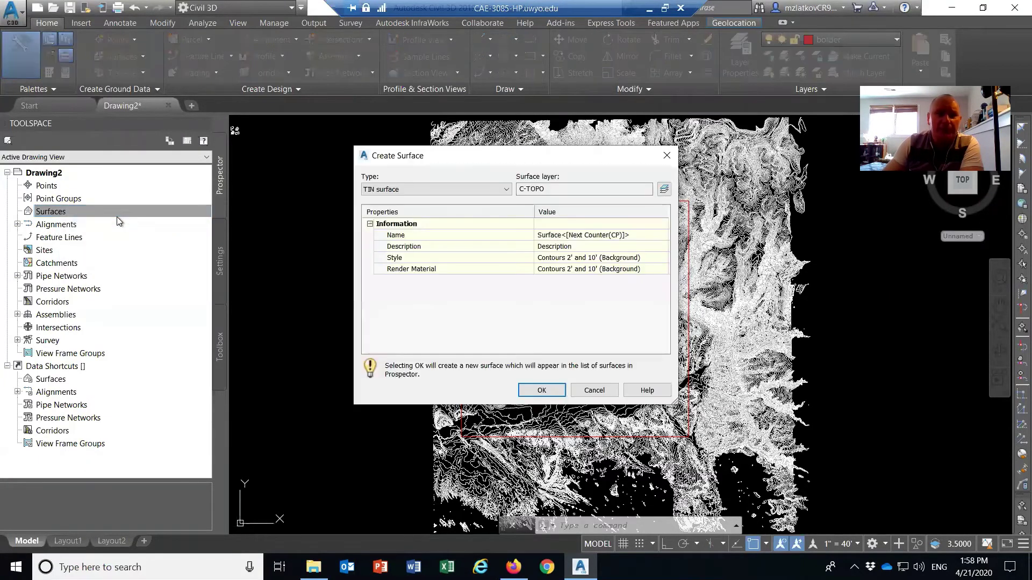
left_click(557, 236)
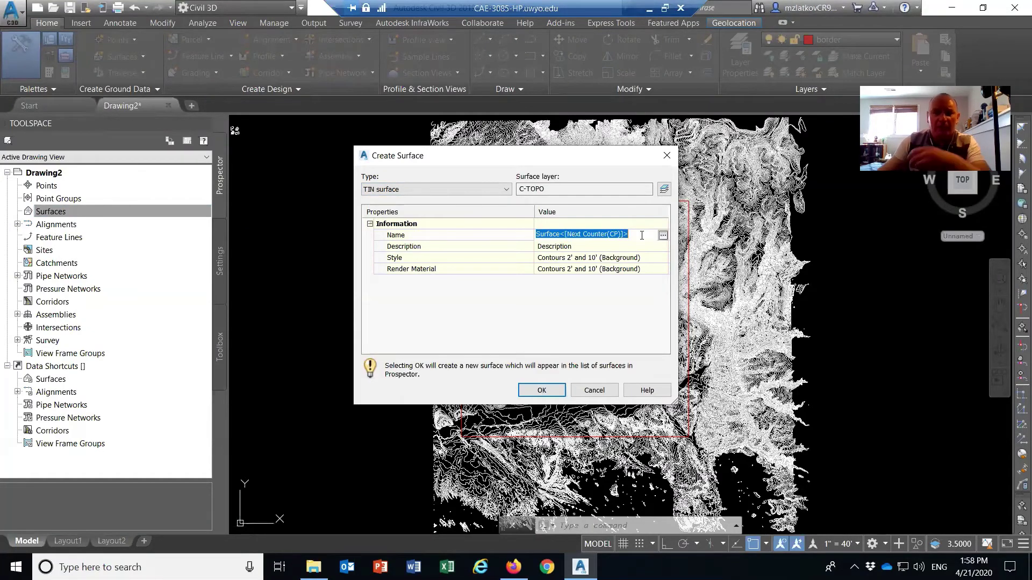
type("L")
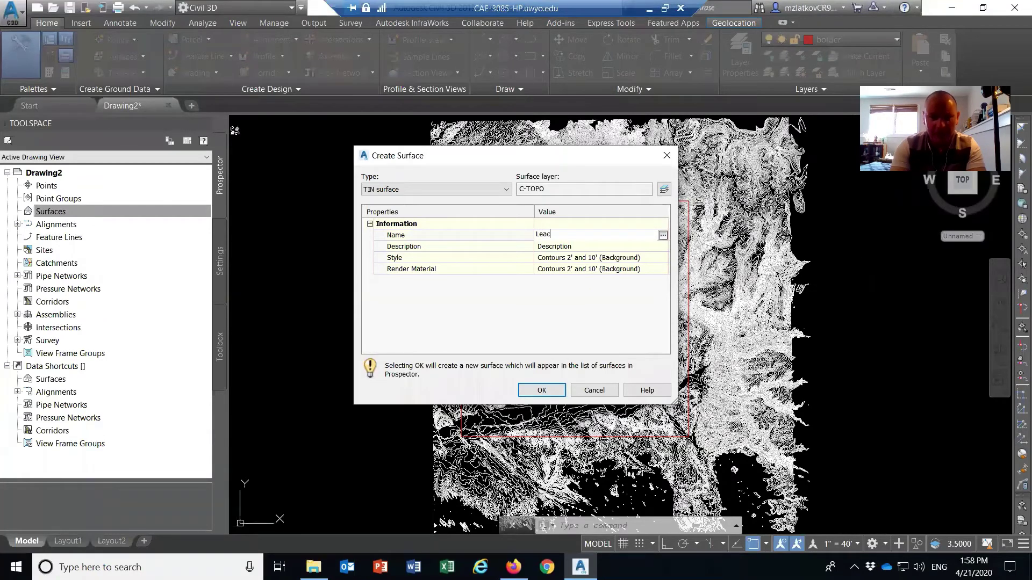
type("eavitt")
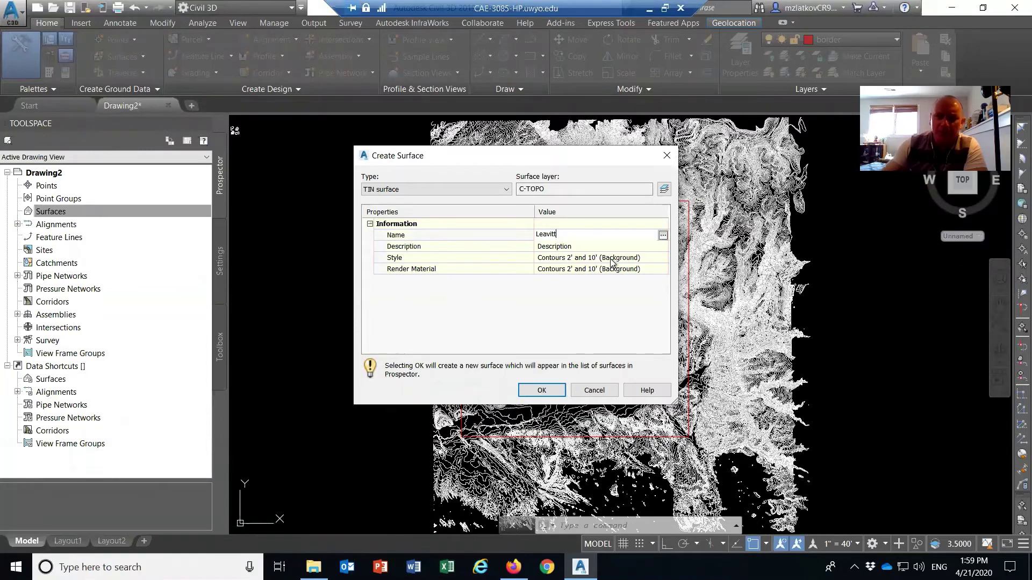
key("Return")
Step: Set the surface style to Contours 5' and 25' (Design) and create the surface
left_click(641, 259)
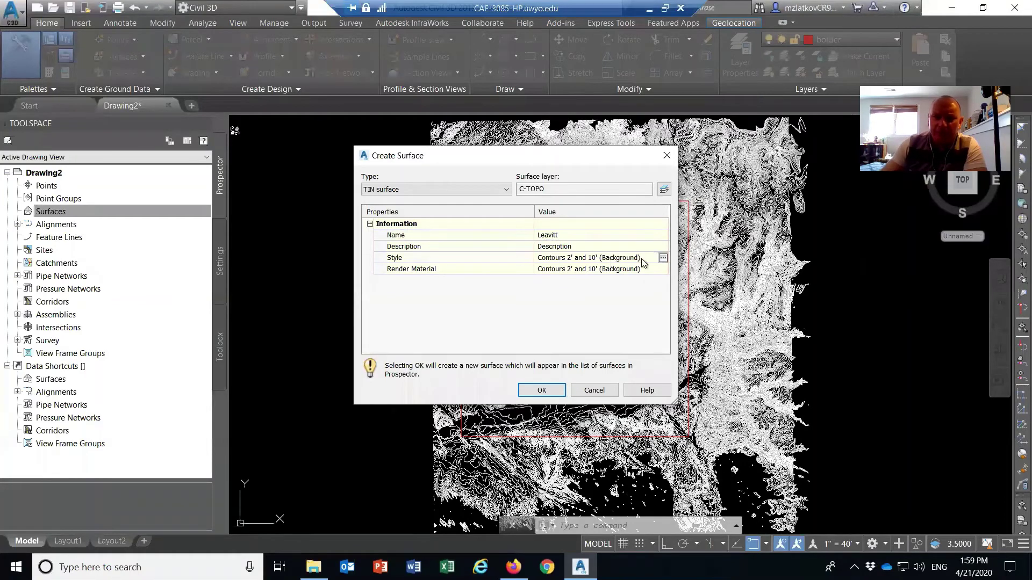
left_click(662, 258)
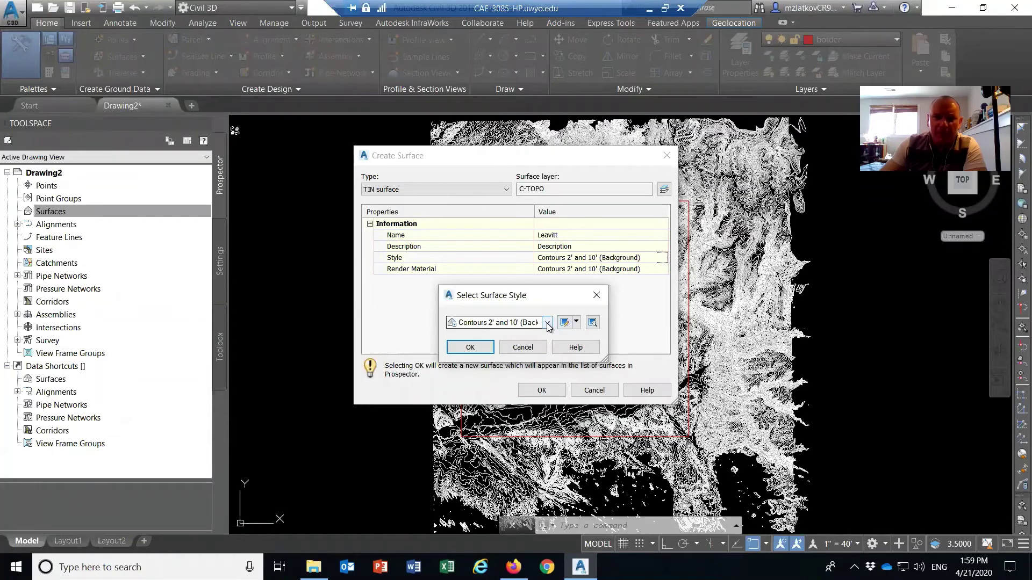
left_click(547, 323)
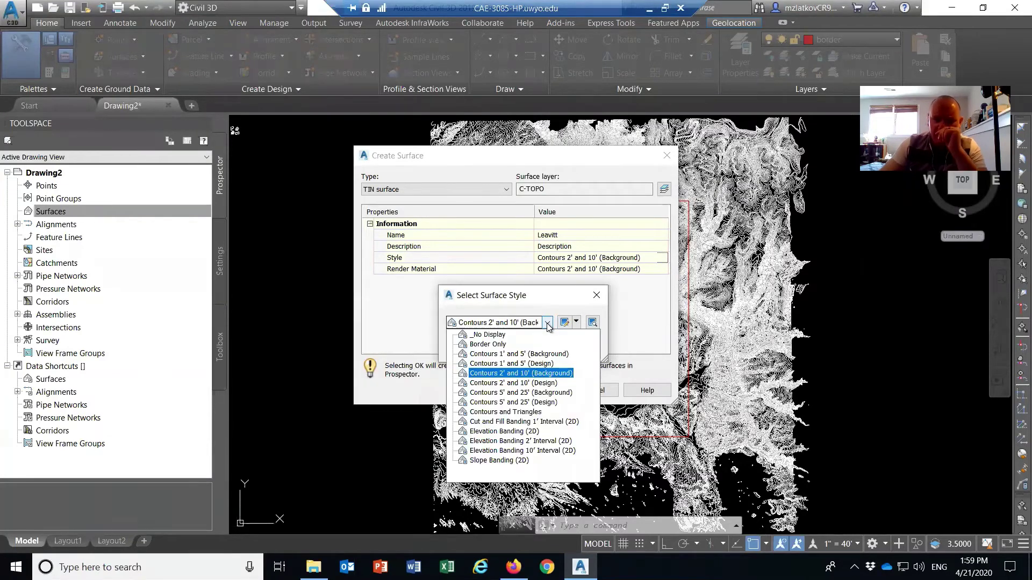
left_click(519, 403)
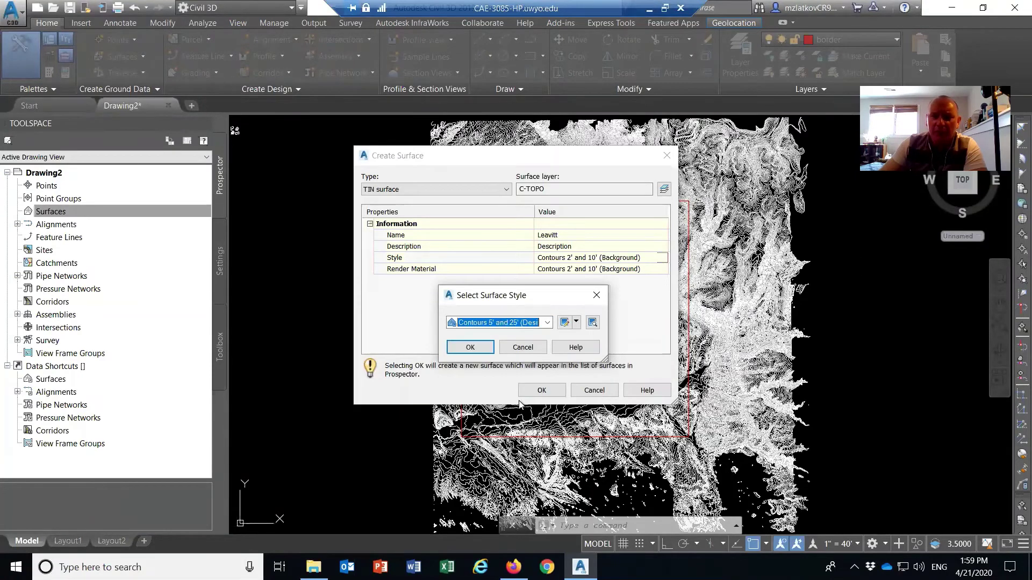
left_click(475, 348)
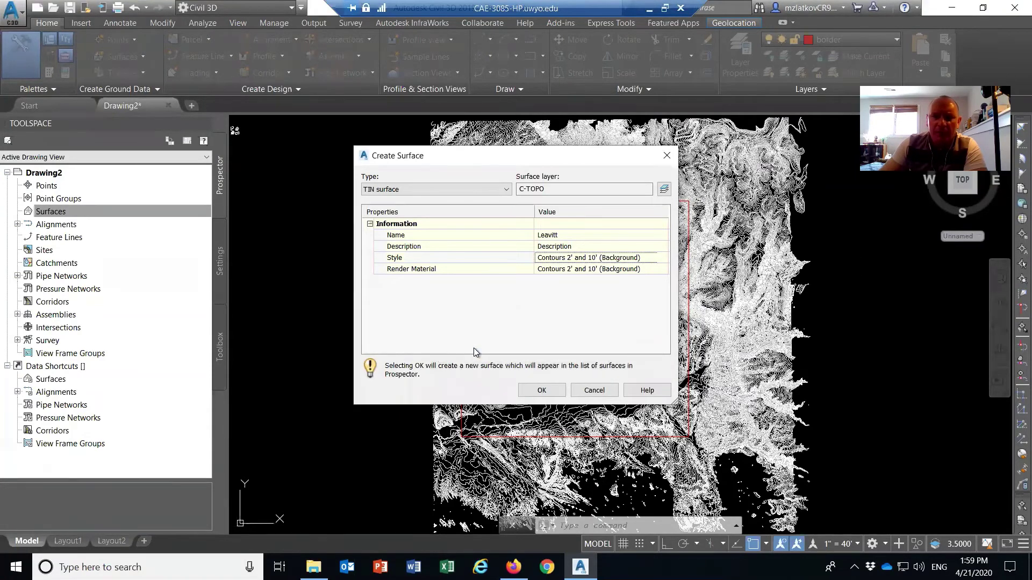
left_click(543, 391)
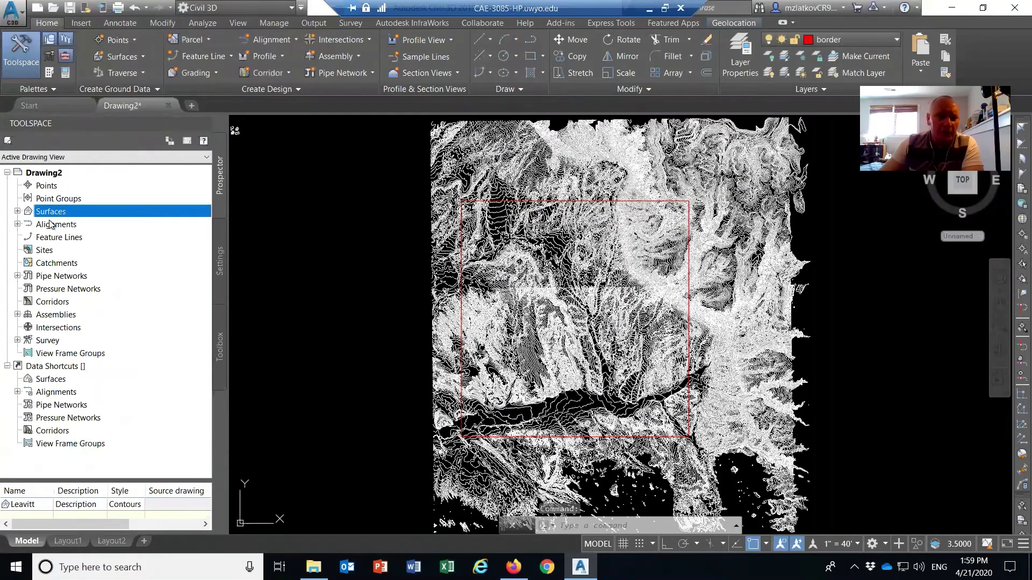
Step: Expand the Leavitt surface in the Prospector to show the data types under its Definition
left_click(17, 211)
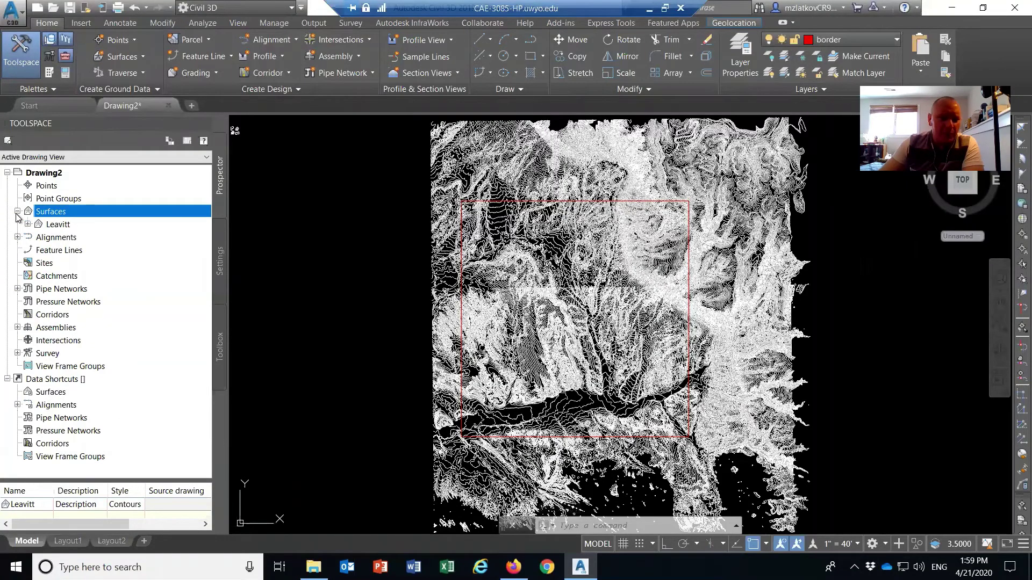
left_click(58, 225)
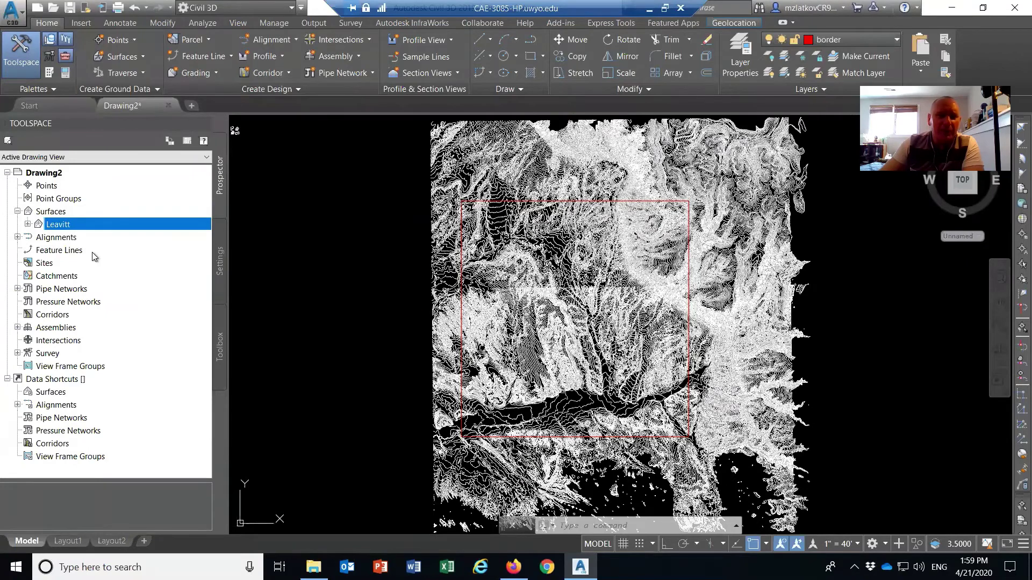
left_click(28, 224)
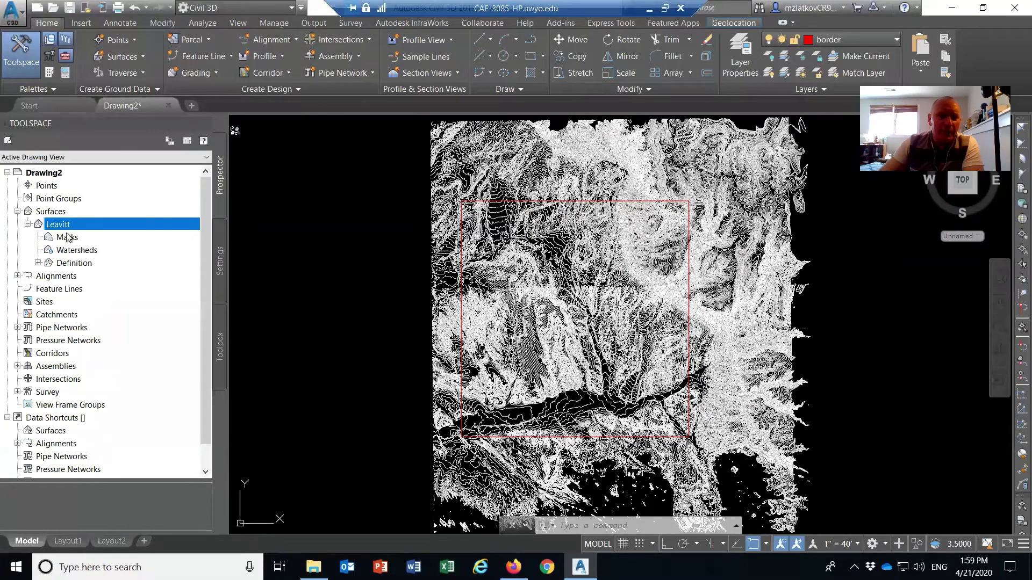
left_click(74, 263)
left_click(38, 264)
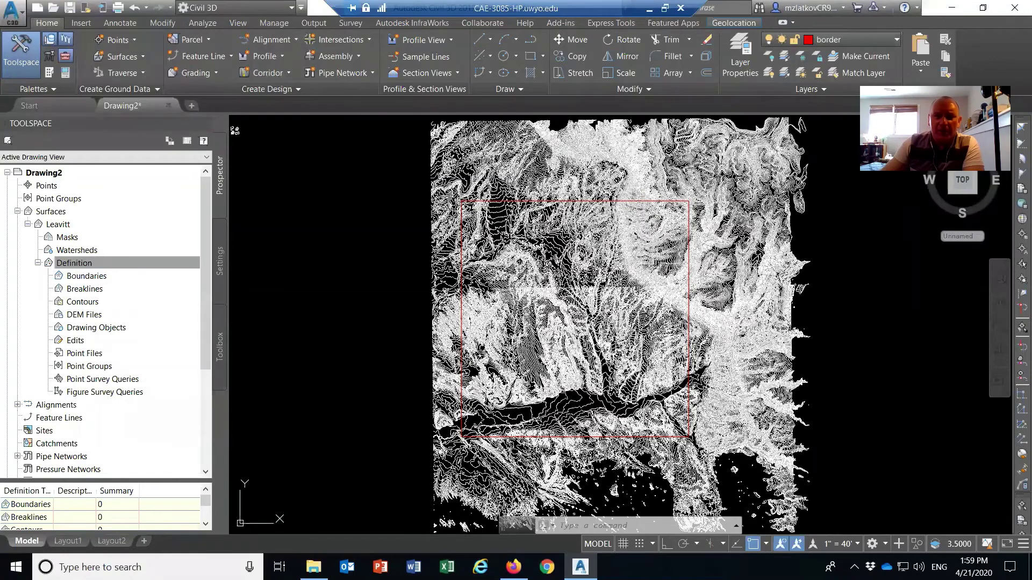
left_click(34, 254)
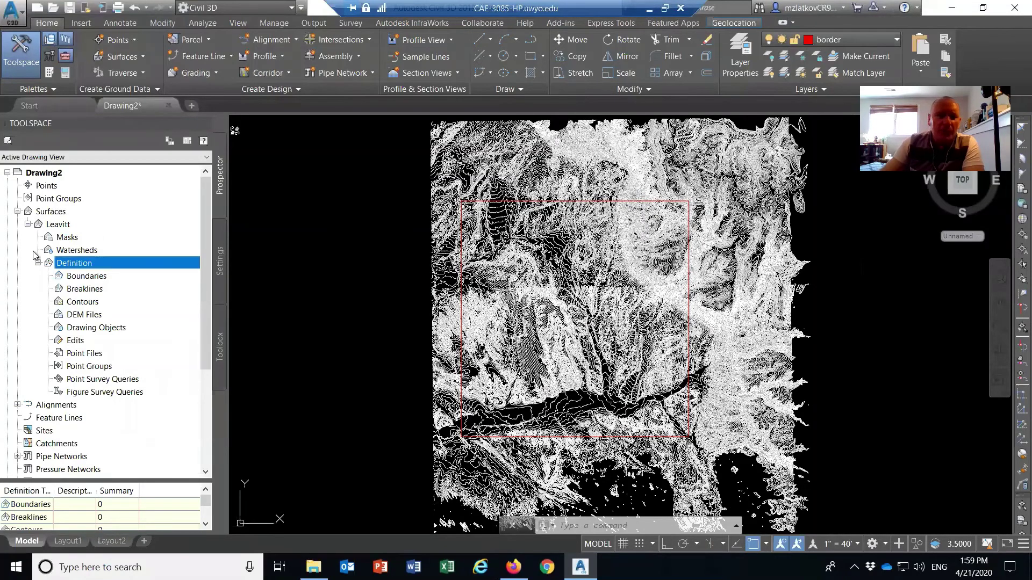
Step: Add a Data Clip boundary named border to the Leavitt surface, using the red border rectangle as its outline
left_click(95, 276)
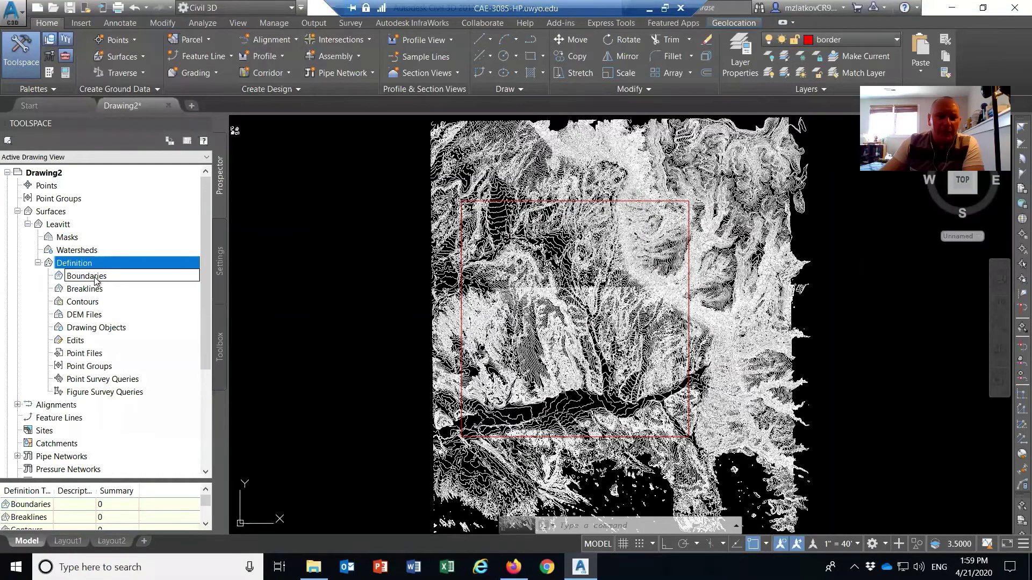
right_click(96, 280)
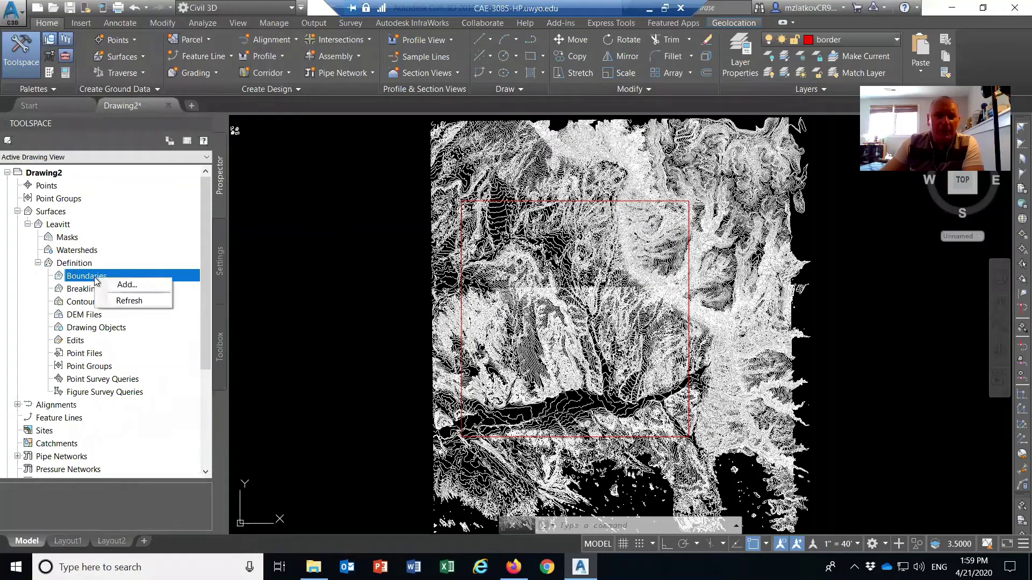
left_click(135, 289)
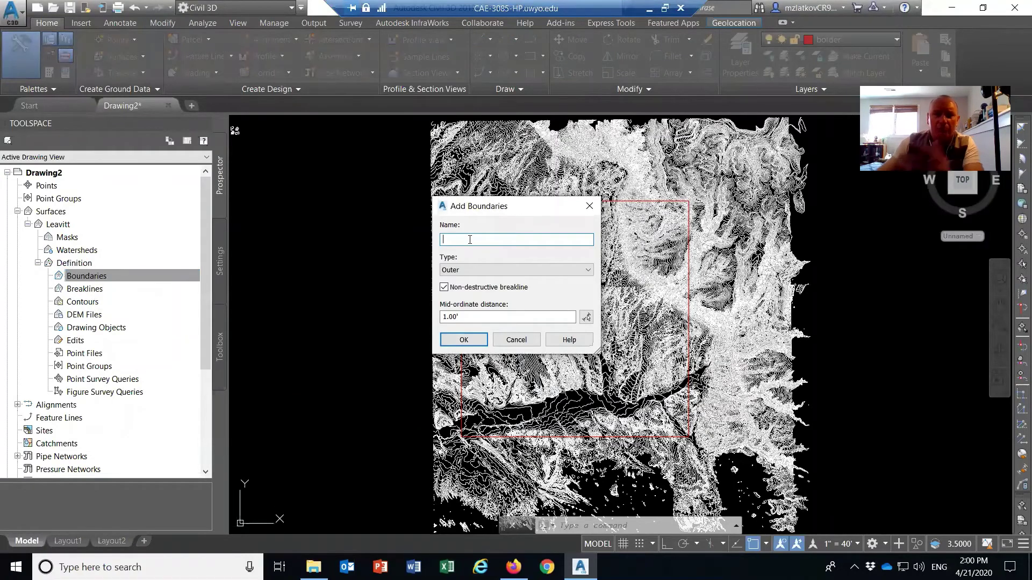
type("border")
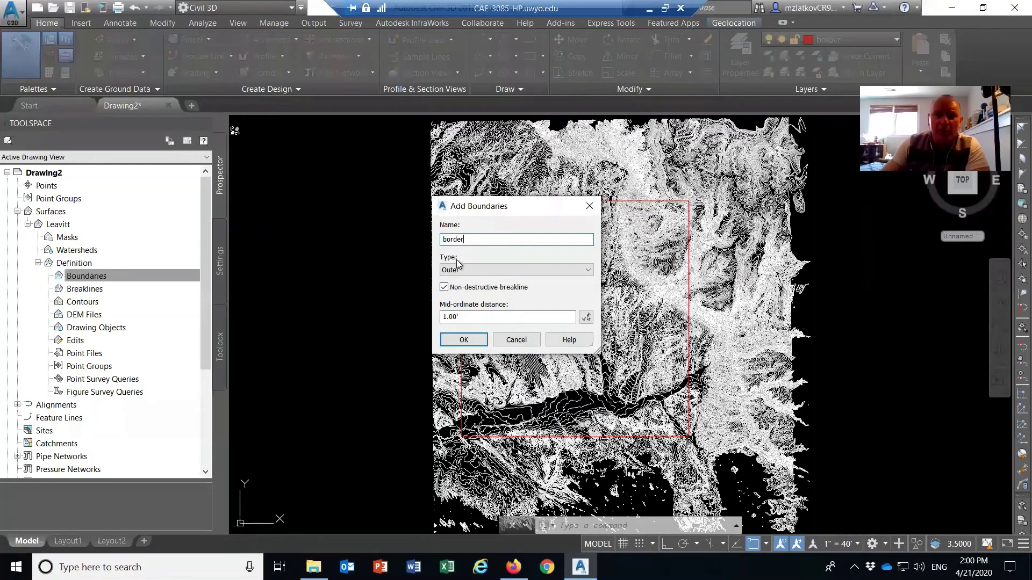
left_click(479, 270)
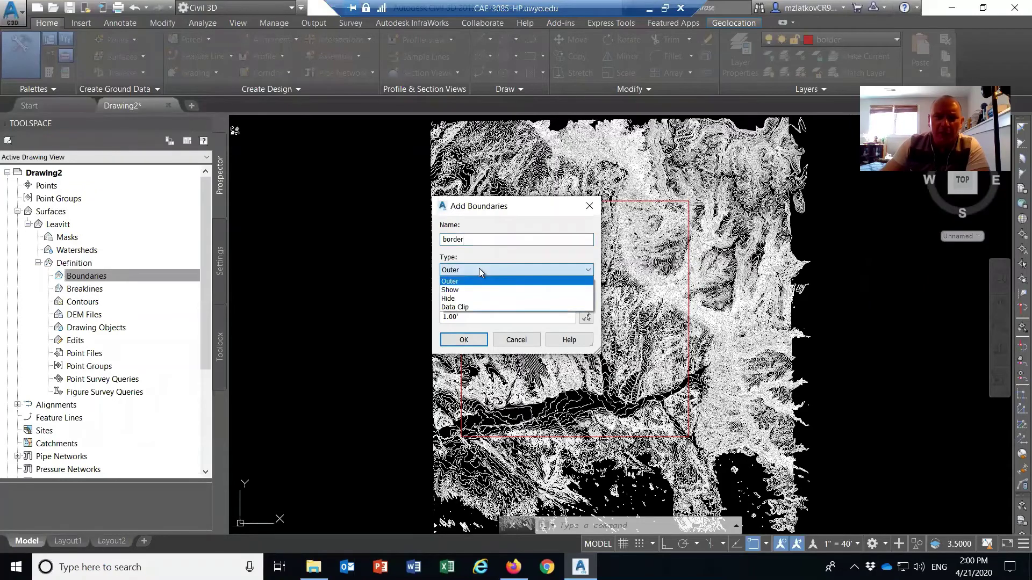
left_click(462, 308)
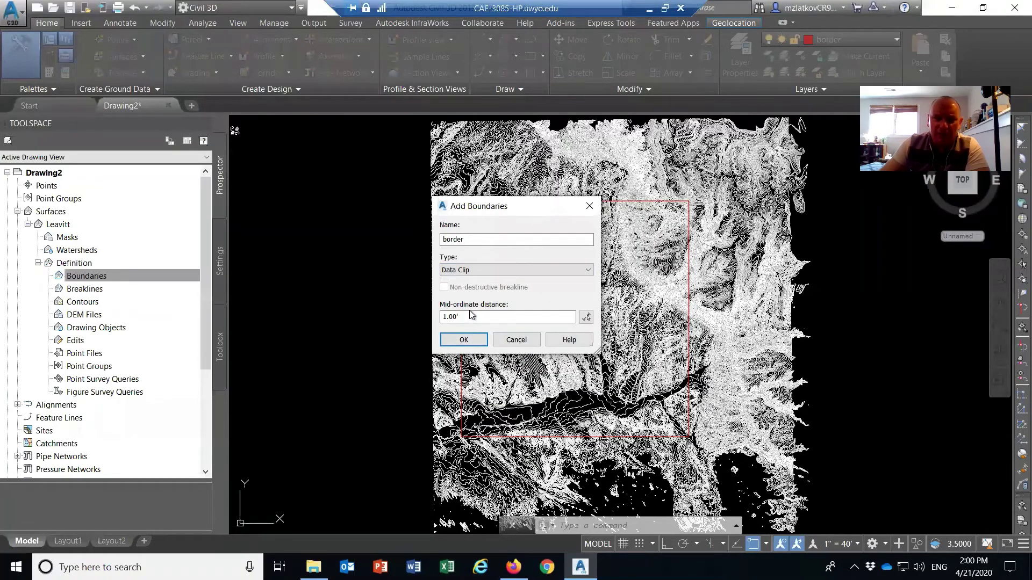
left_click(464, 340)
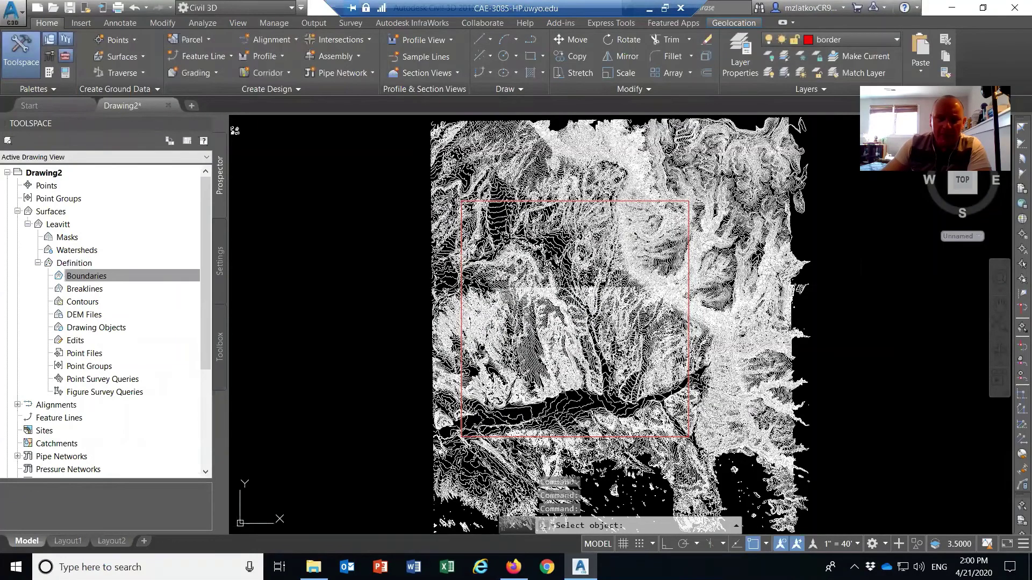
scroll(457, 255, "up", 5)
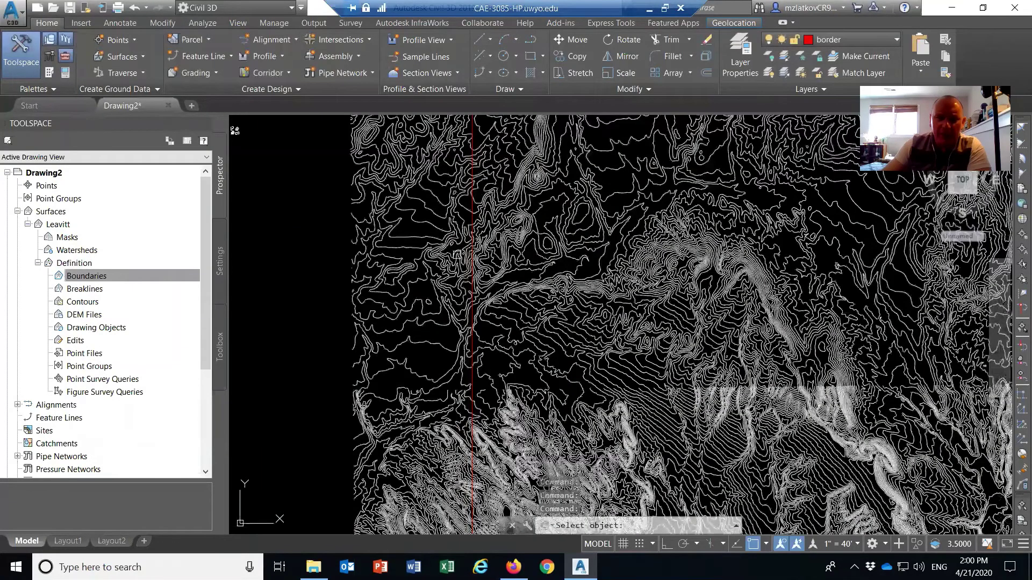
scroll(453, 395, "up", 5)
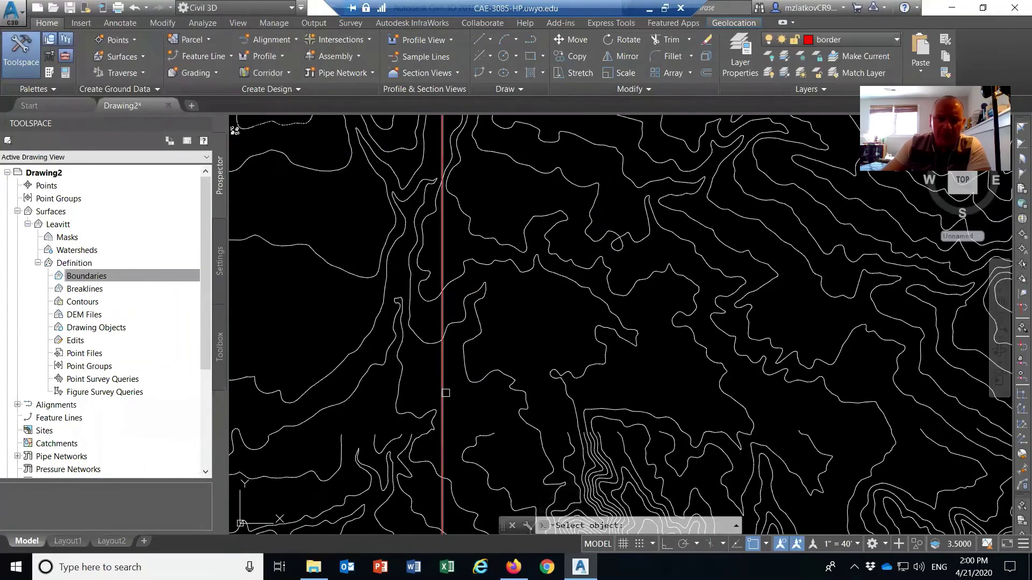
left_click(441, 381)
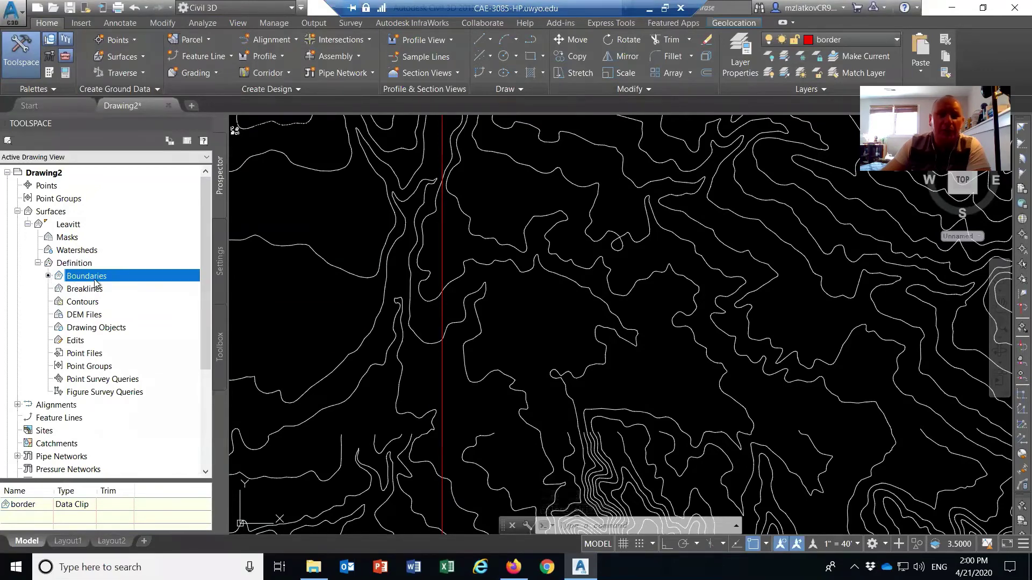
Step: Make layer 0 current and open the Layer Properties Manager
scroll(504, 231, "down", 4)
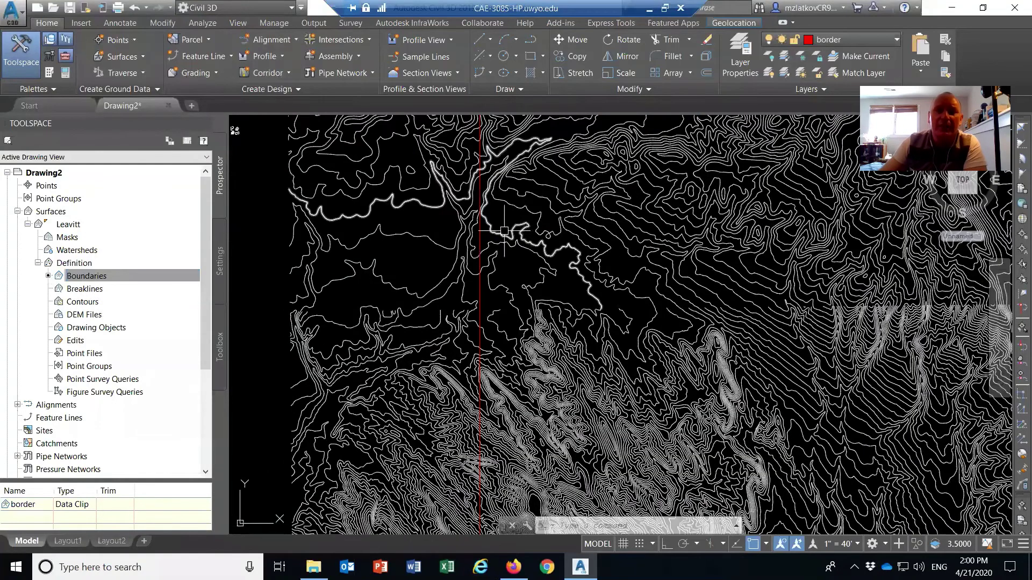
scroll(469, 275, "down", 8)
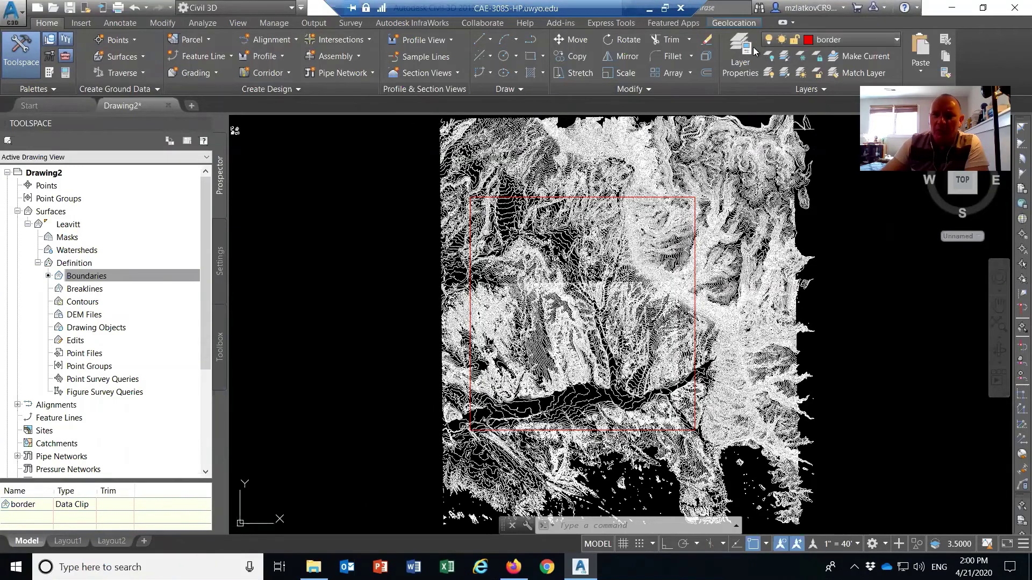
left_click(837, 39)
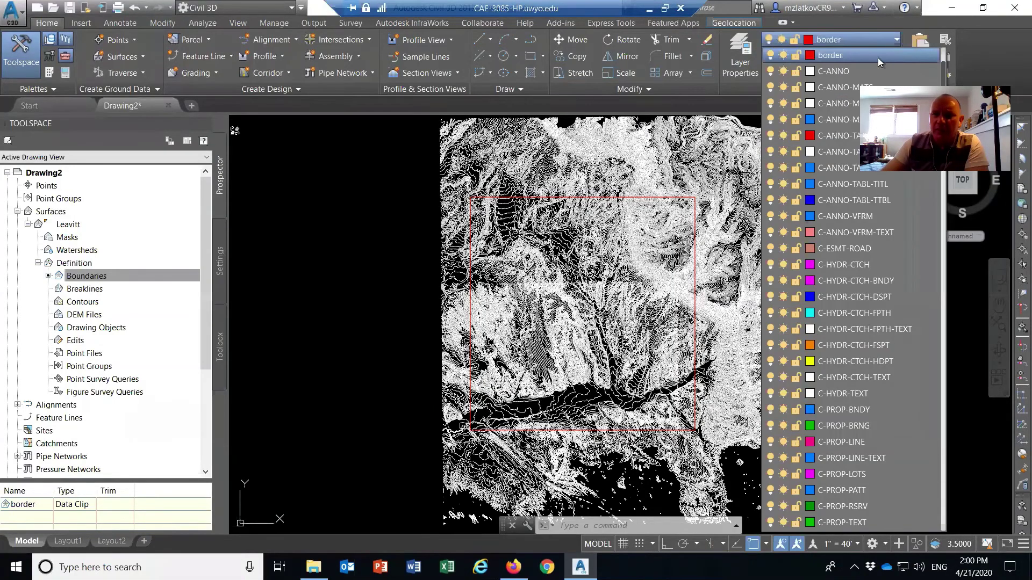
scroll(848, 55, "up", 2)
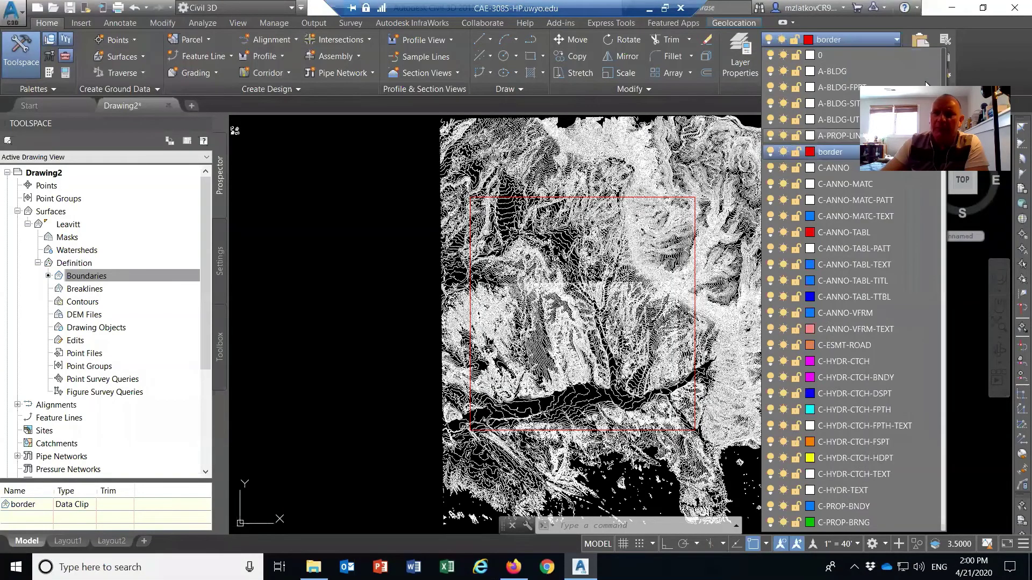
left_click(837, 53)
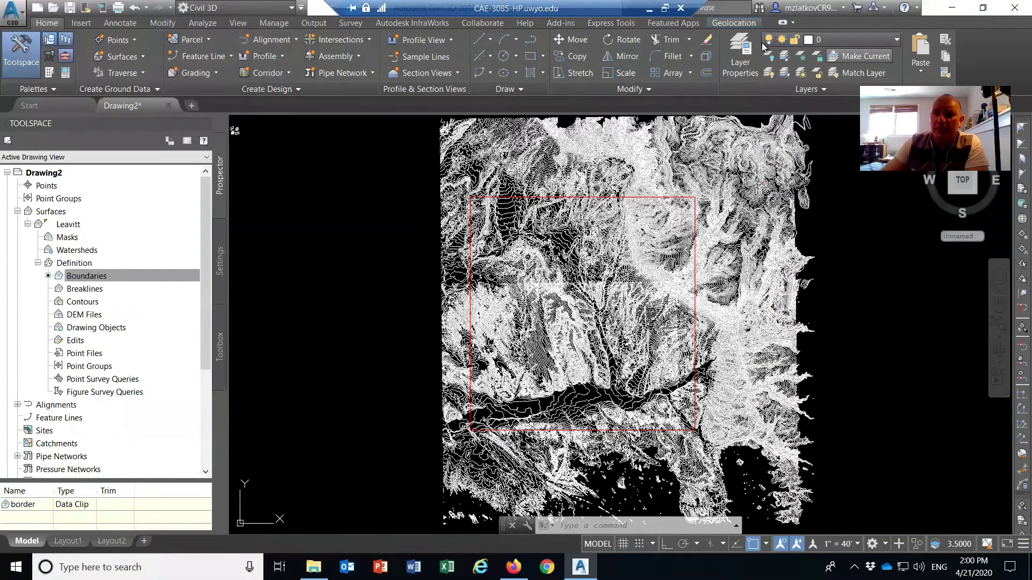
left_click(745, 48)
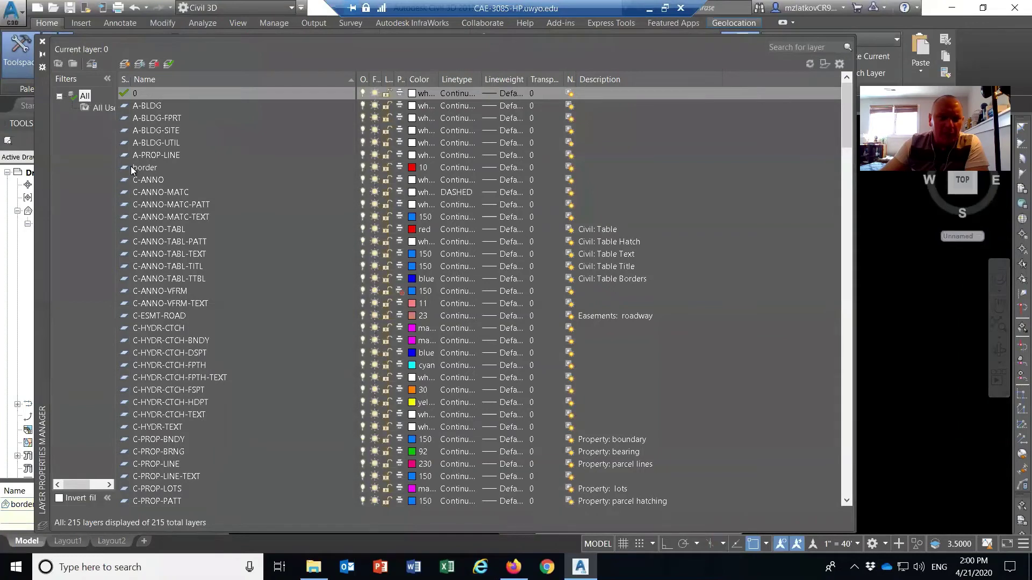
Step: Turn off the border layer and close the Layer Properties Manager
left_click(322, 167)
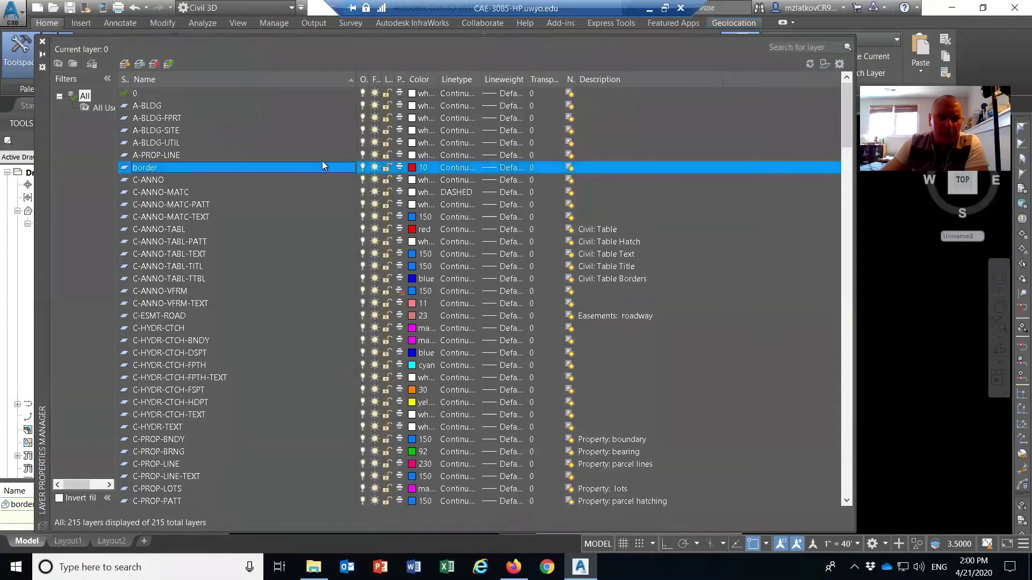
left_click(361, 168)
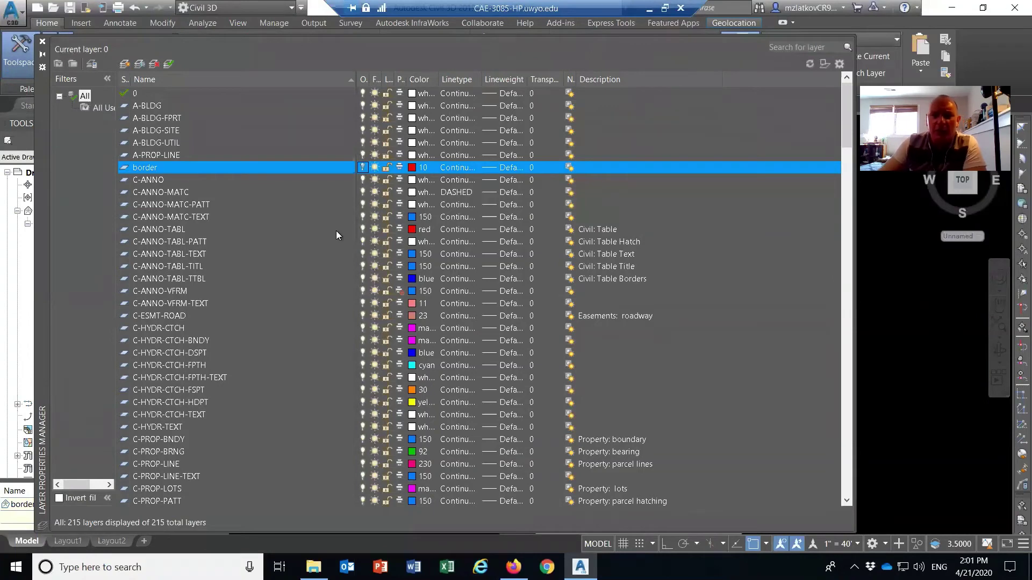
left_click(363, 168)
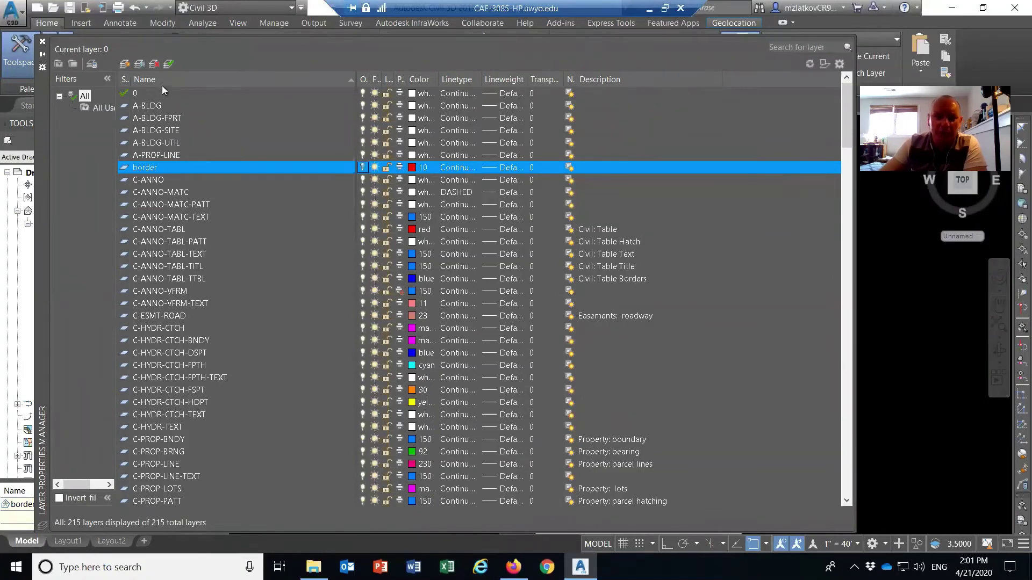
left_click(42, 42)
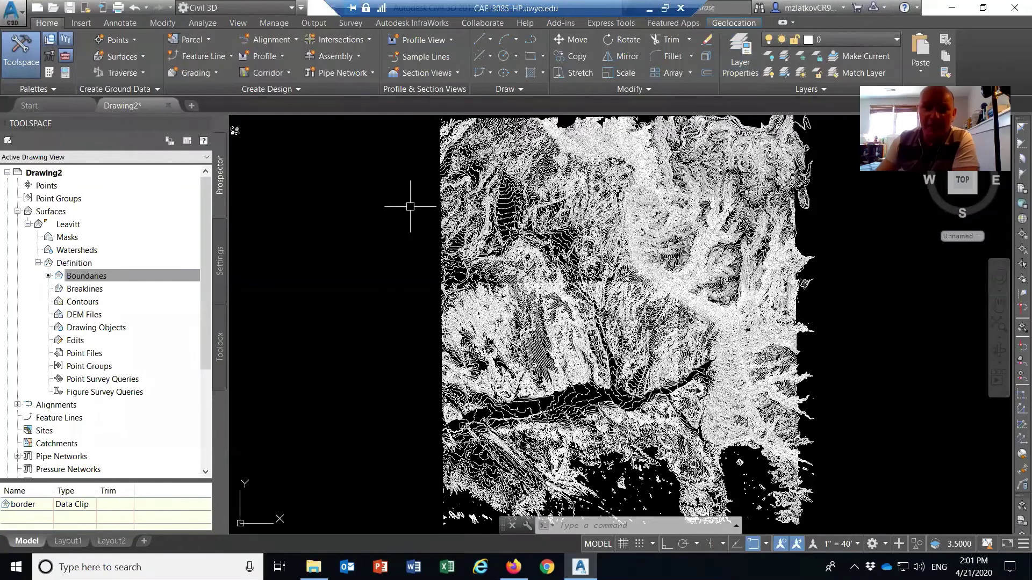
Step: Start adding contour data to the Leavitt surface definition, with Swapping edges also enabled for minimizing flat areas
left_click(100, 279)
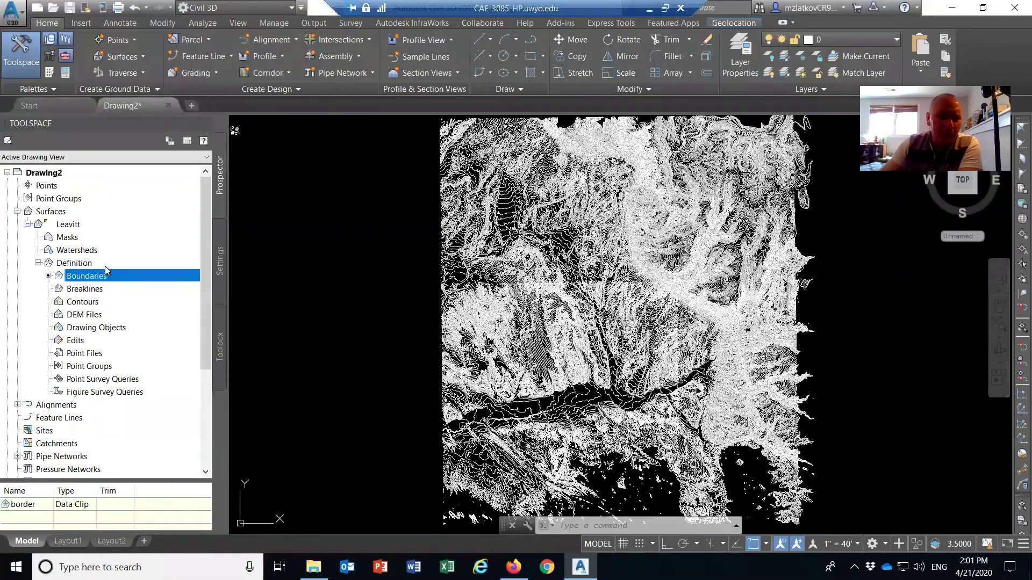
left_click(82, 302)
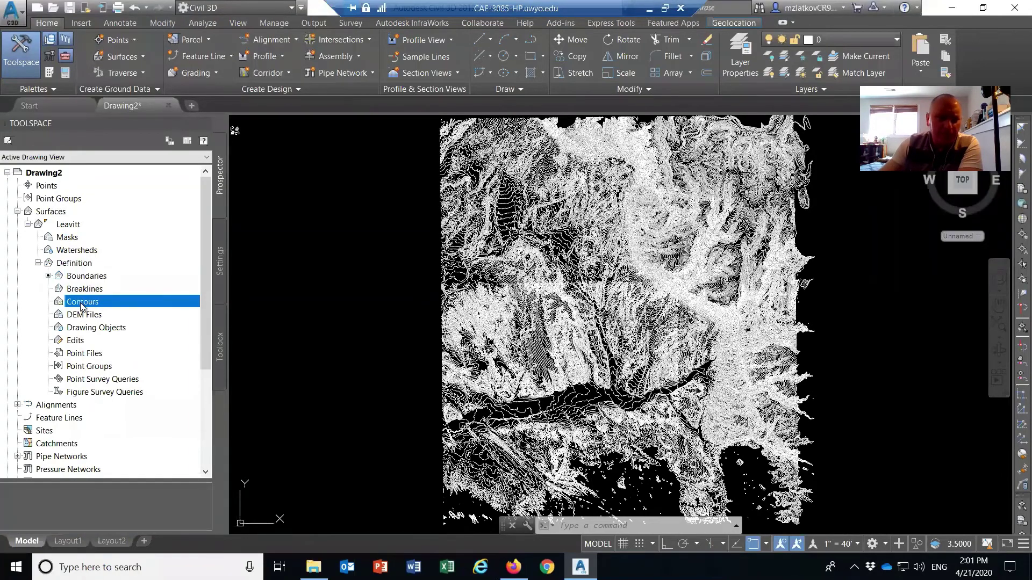
right_click(81, 306)
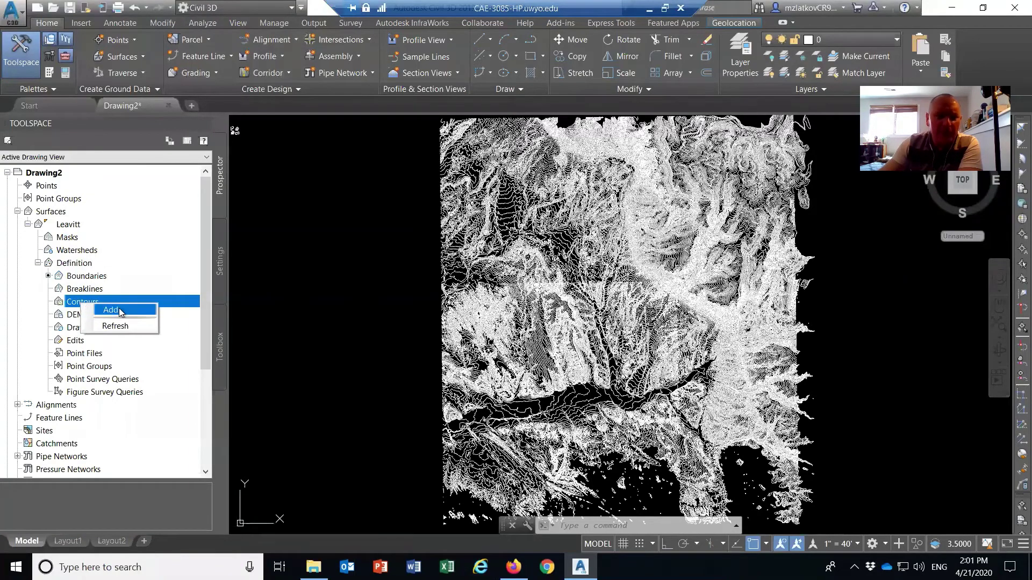
left_click(112, 311)
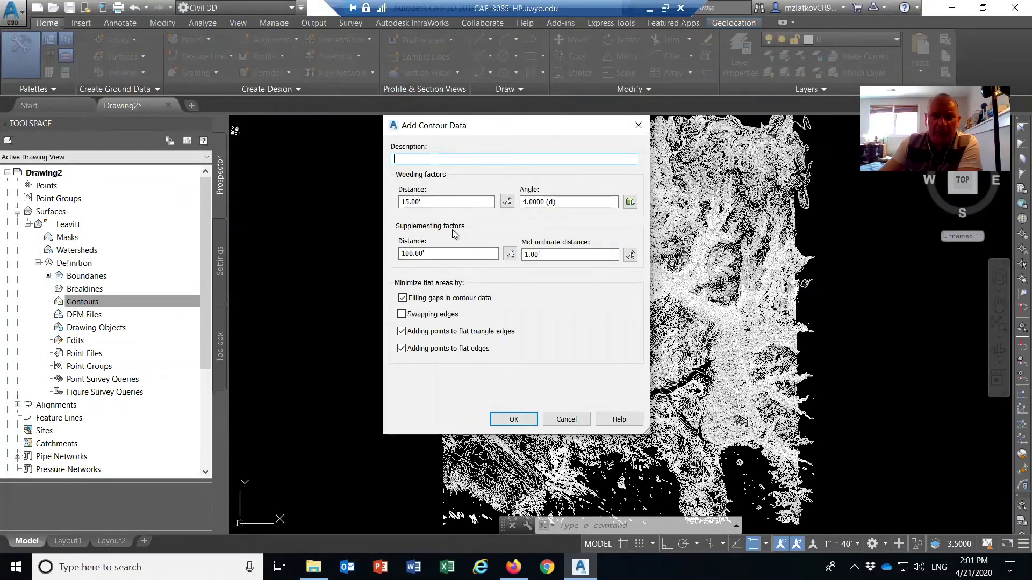
left_click(402, 314)
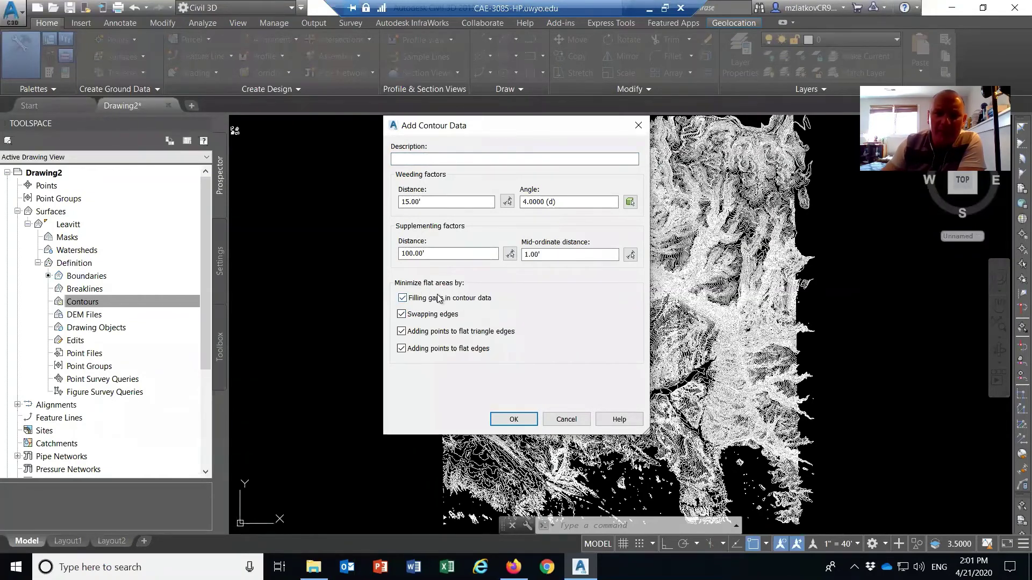
left_click(519, 419)
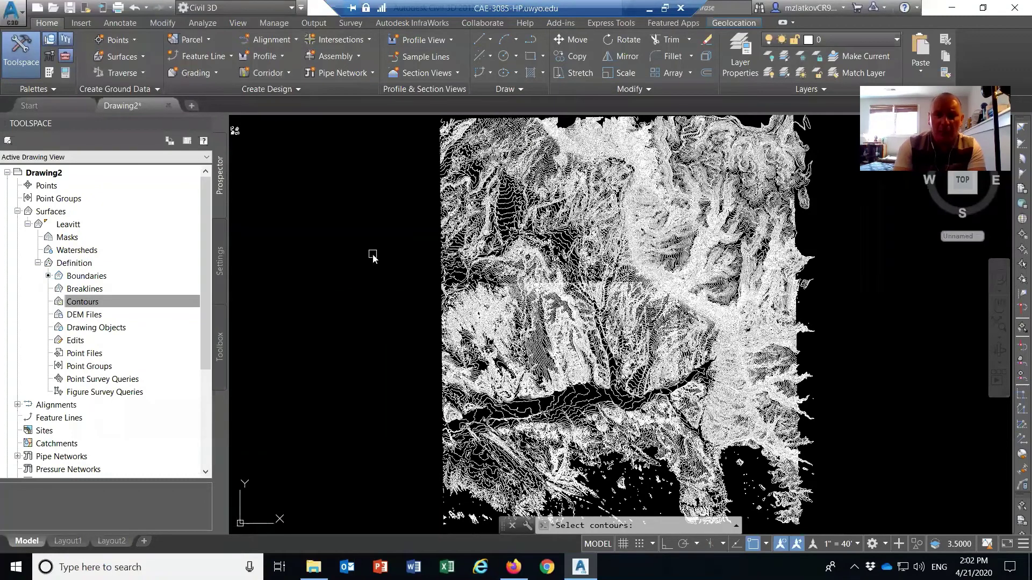
Step: Select all contours in the drawing as the surface's contour data, then dismiss the Event Viewer
type("all")
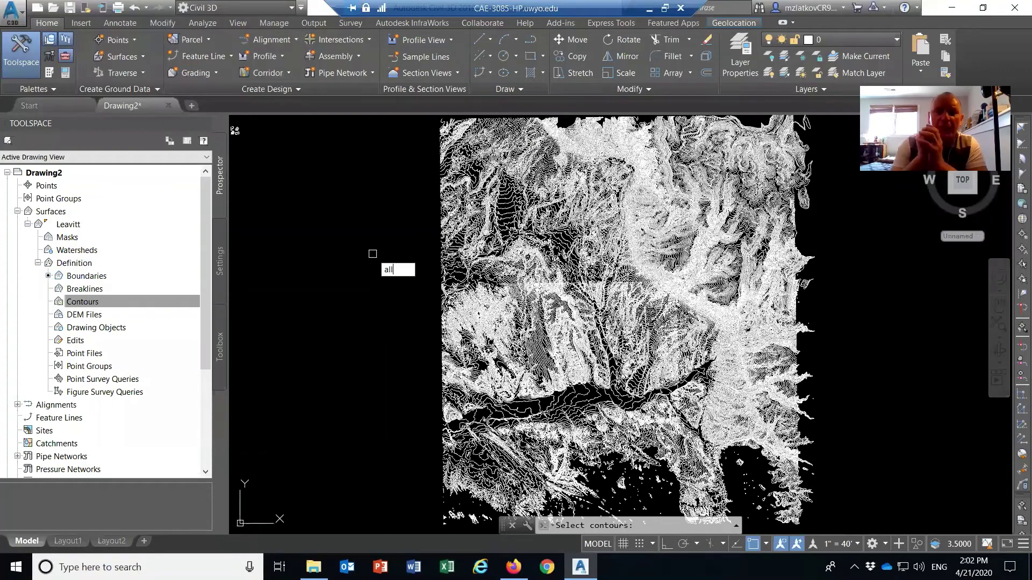
key("Return")
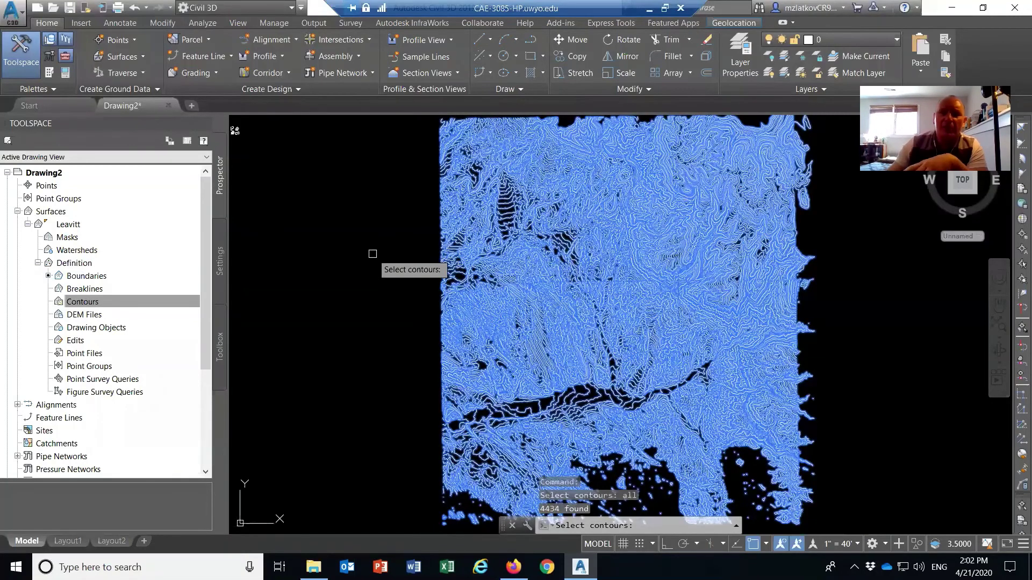
scroll(384, 253, "down", 2)
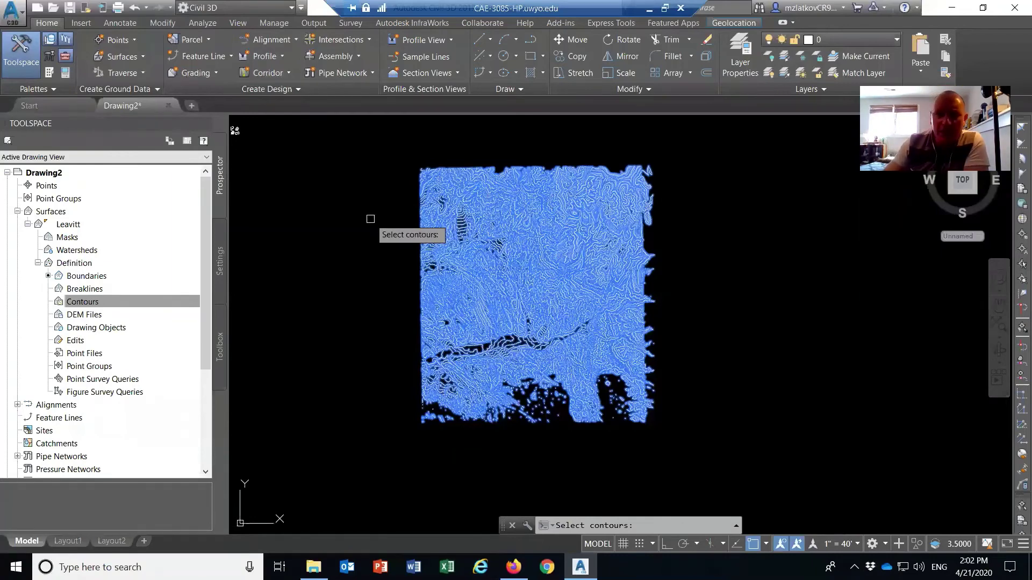
key("Return")
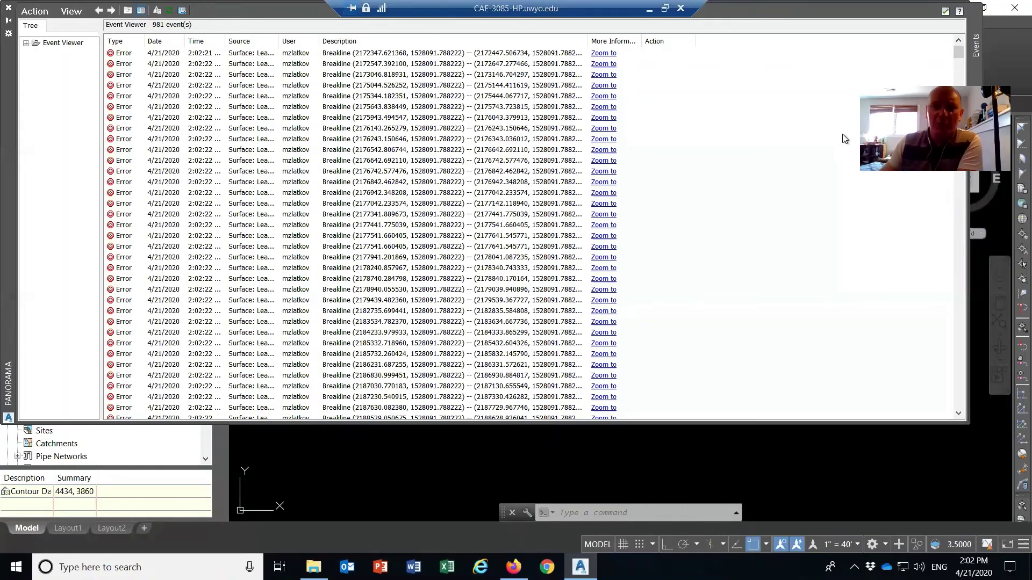
left_click(945, 11)
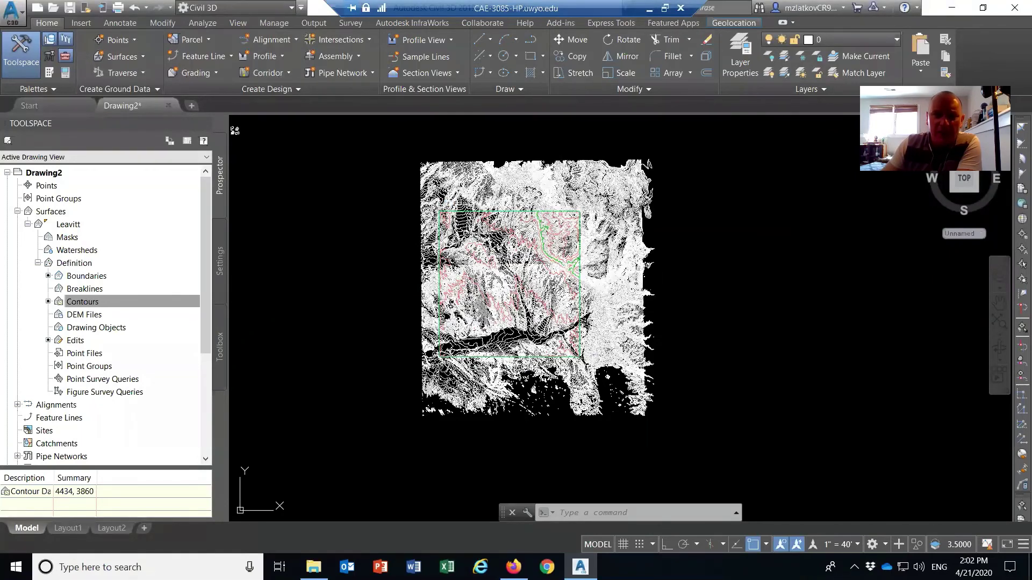
Step: Turn off the Elev_Contour layer to hide the source contours, then close the Layer Properties Manager
scroll(448, 206, "up", 2)
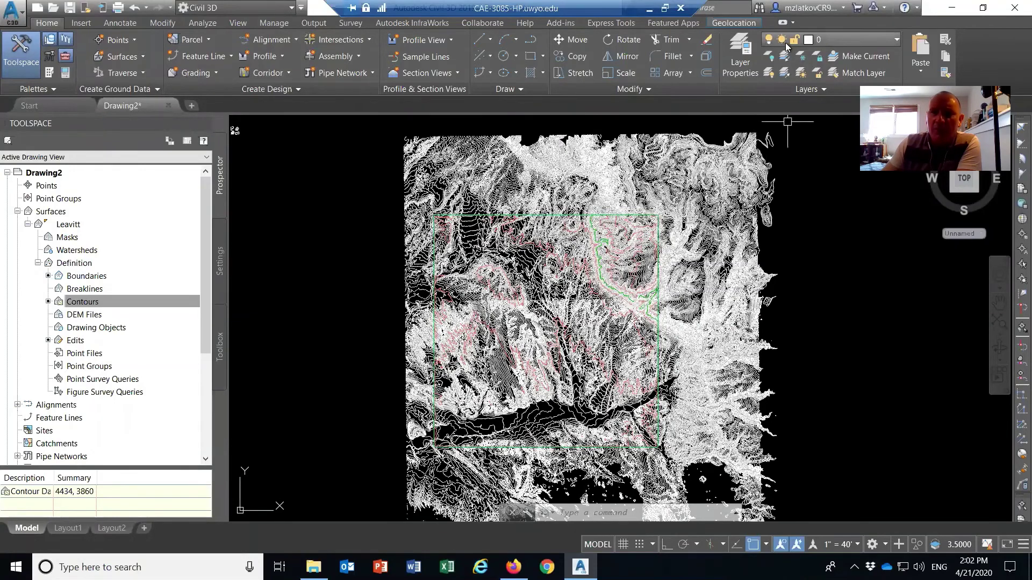
left_click(741, 49)
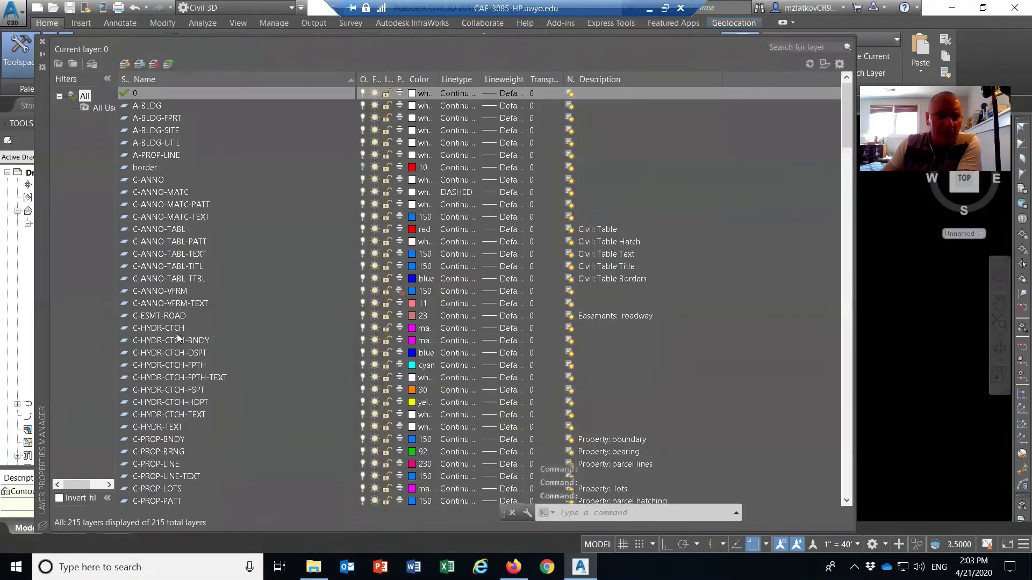
scroll(178, 339, "down", 15)
scroll(178, 343, "down", 20)
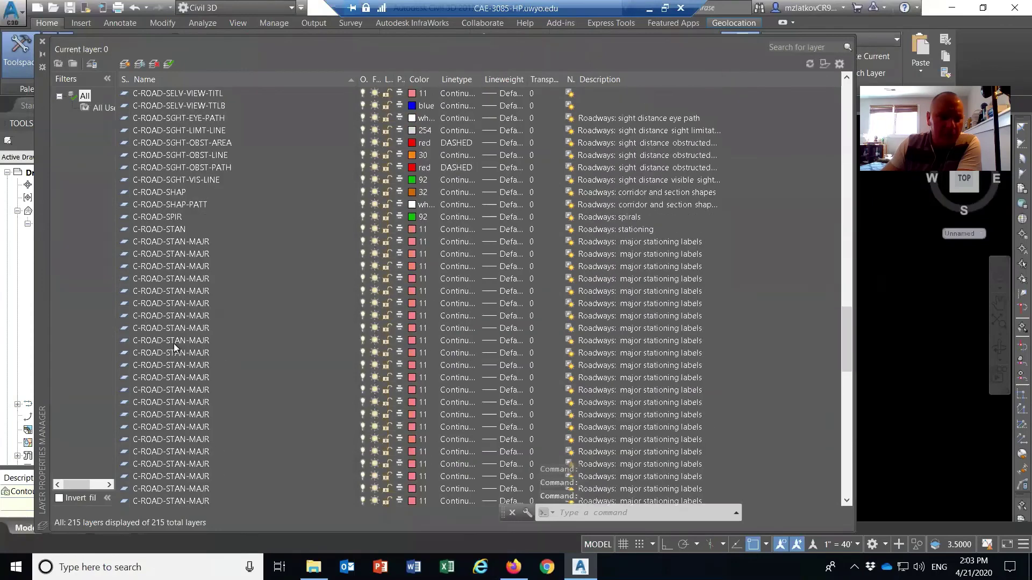
scroll(175, 353, "up", 4)
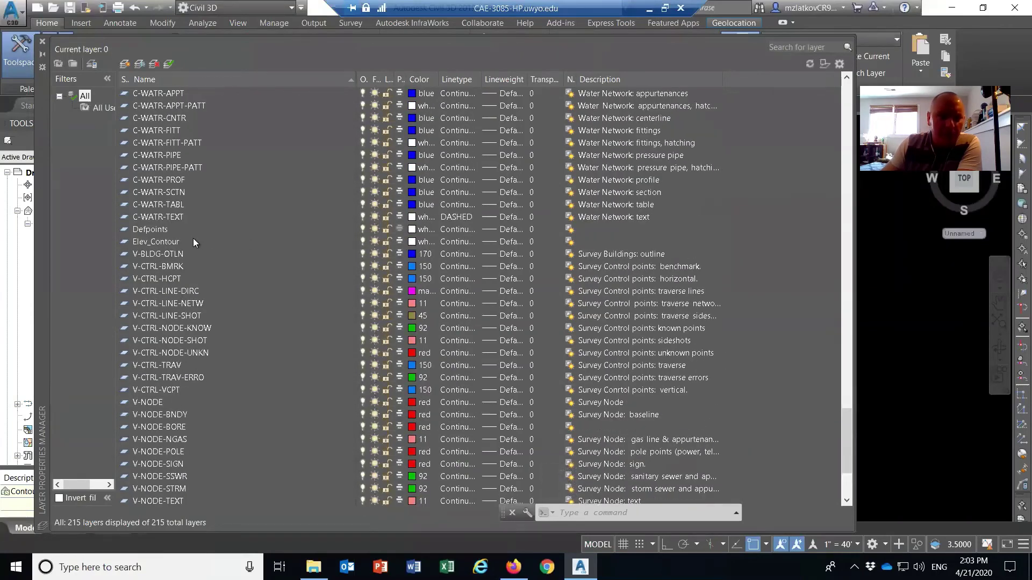
left_click(306, 243)
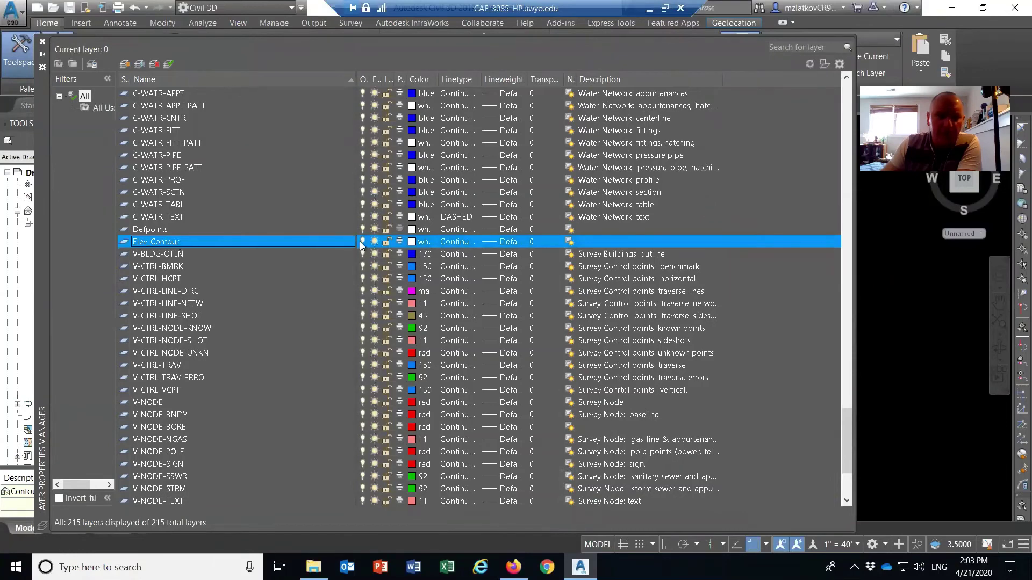
left_click(42, 42)
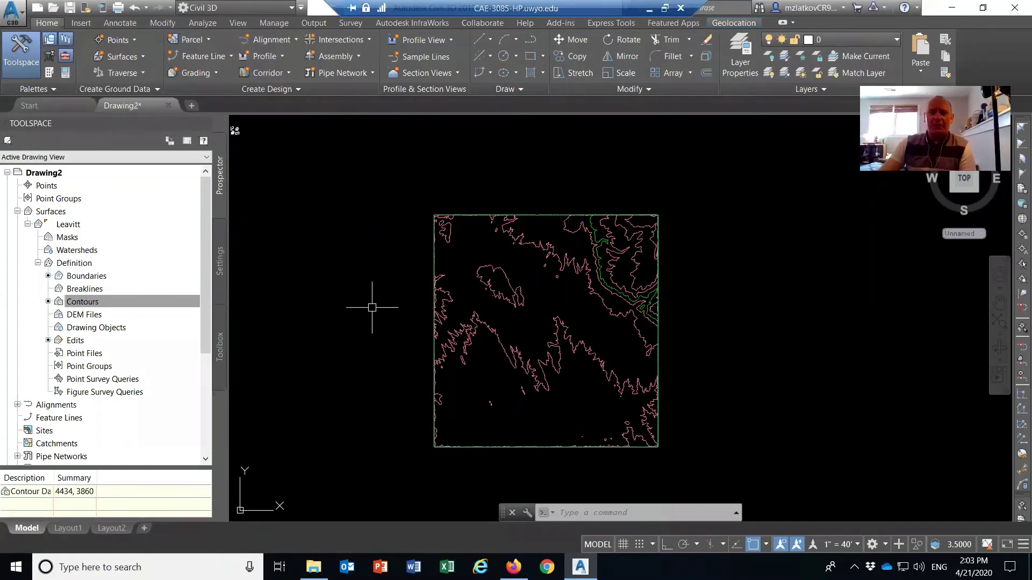
Step: Edit the Leavitt surface style so that the Border and Minor Contour components are hidden in plan view
scroll(495, 322, "up", 3)
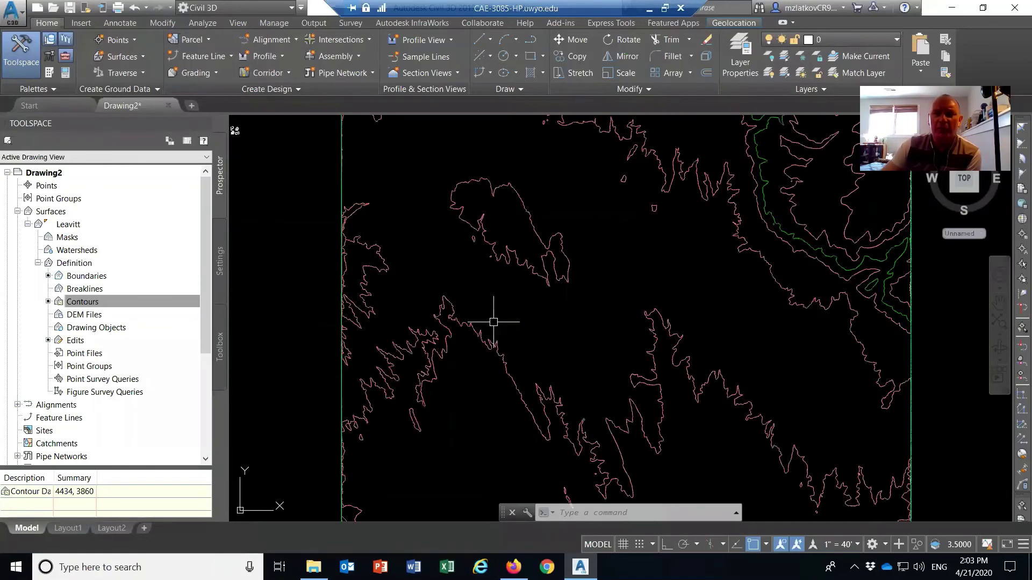
scroll(553, 295, "up", 2)
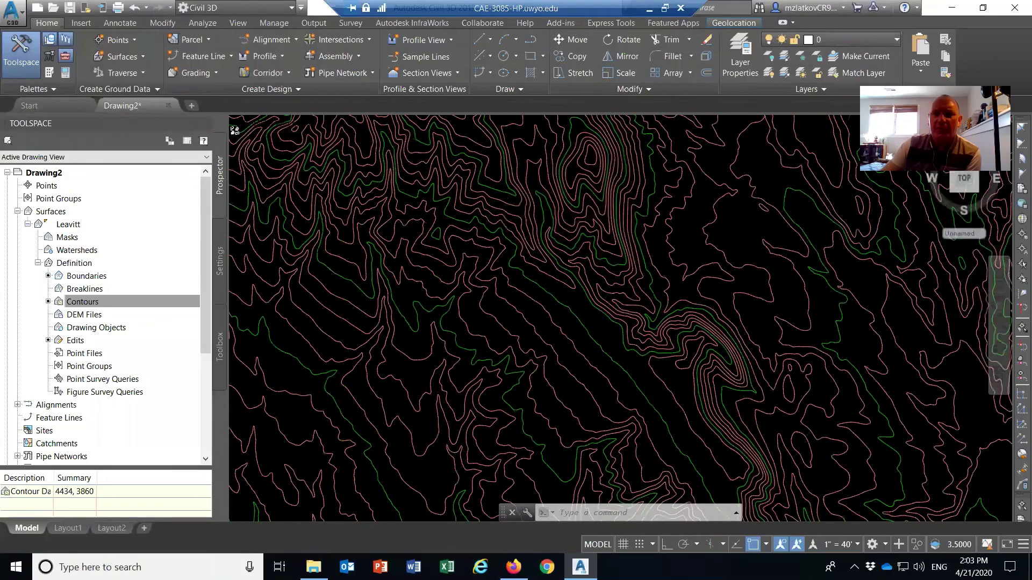
scroll(554, 295, "down", 4)
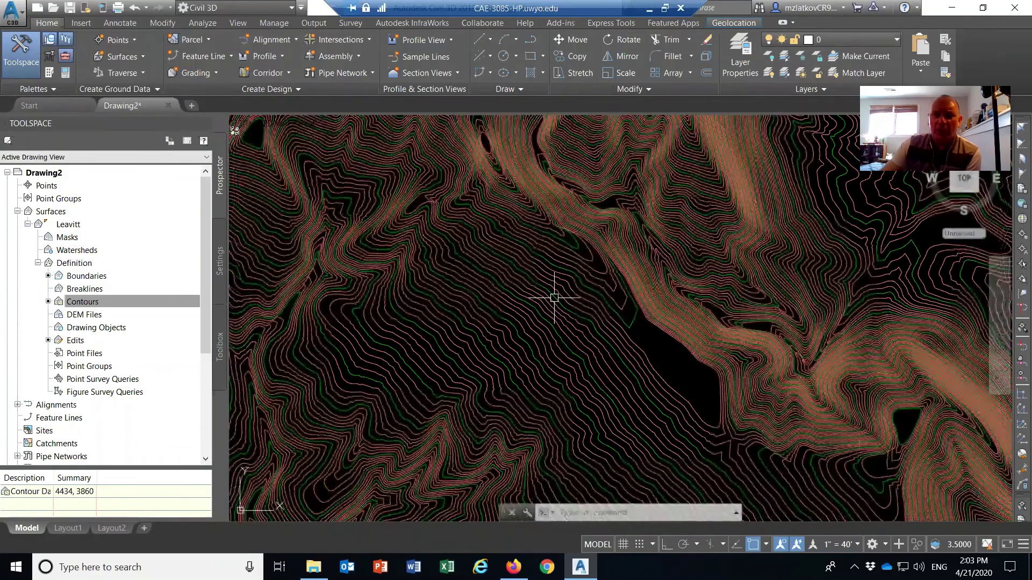
scroll(635, 334, "up", 2)
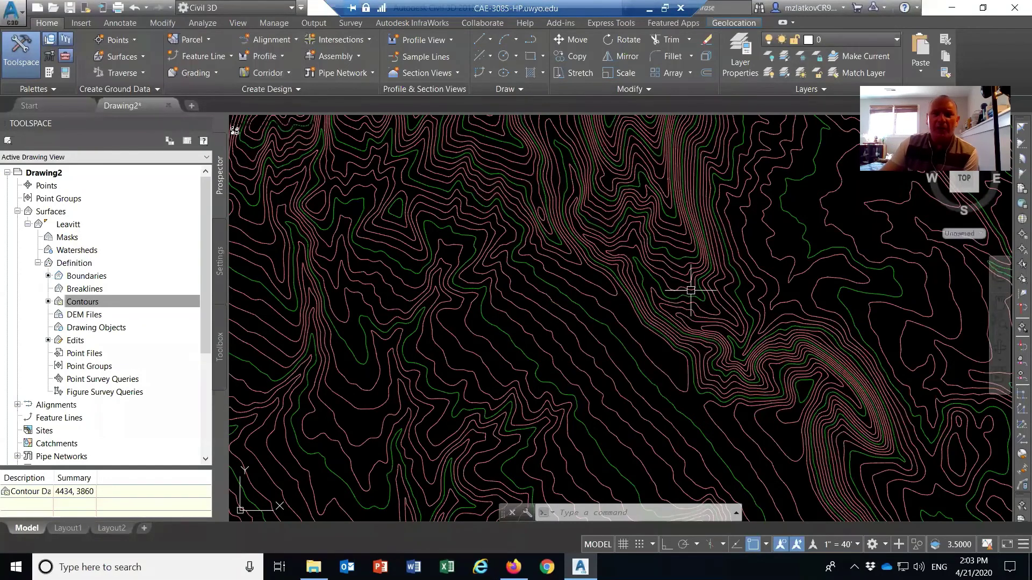
scroll(708, 286, "up", 2)
left_click(107, 301)
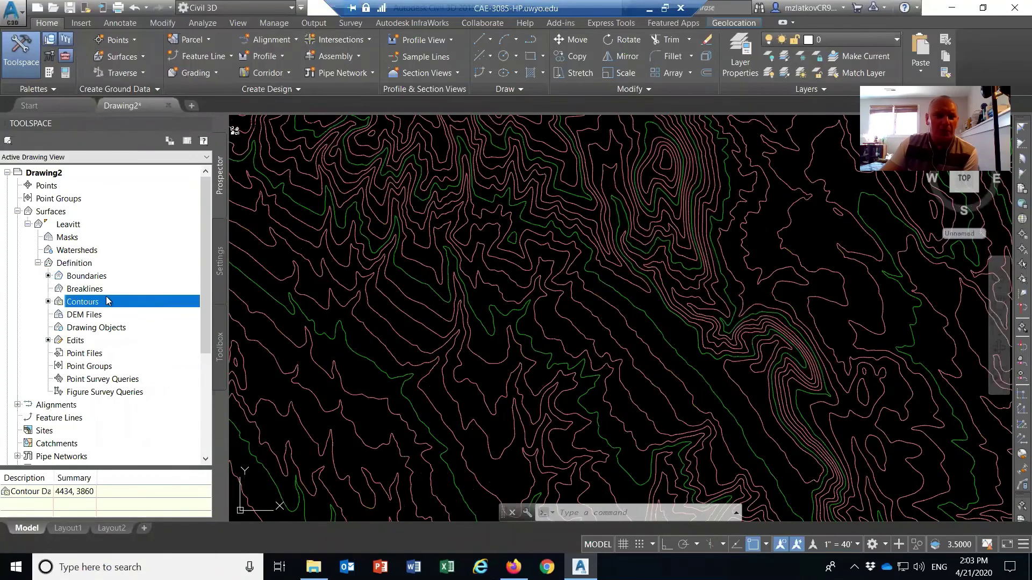
left_click(71, 225)
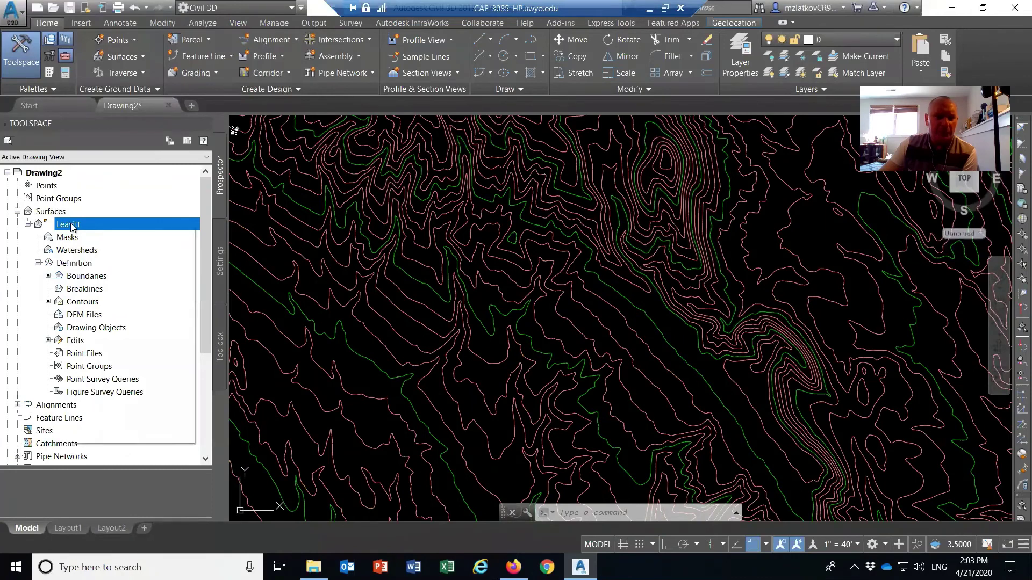
right_click(71, 225)
left_click(124, 240)
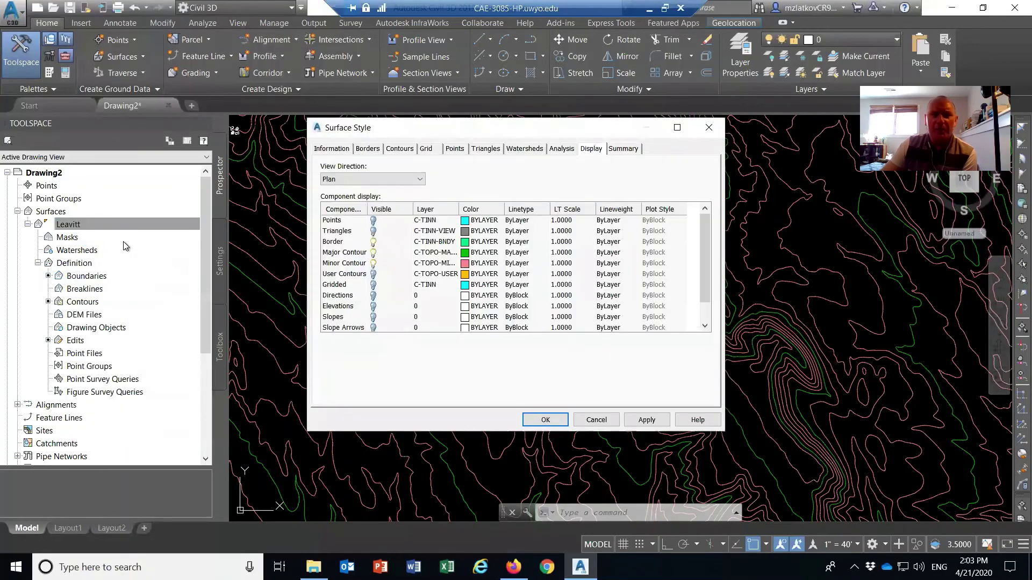
left_click(373, 243)
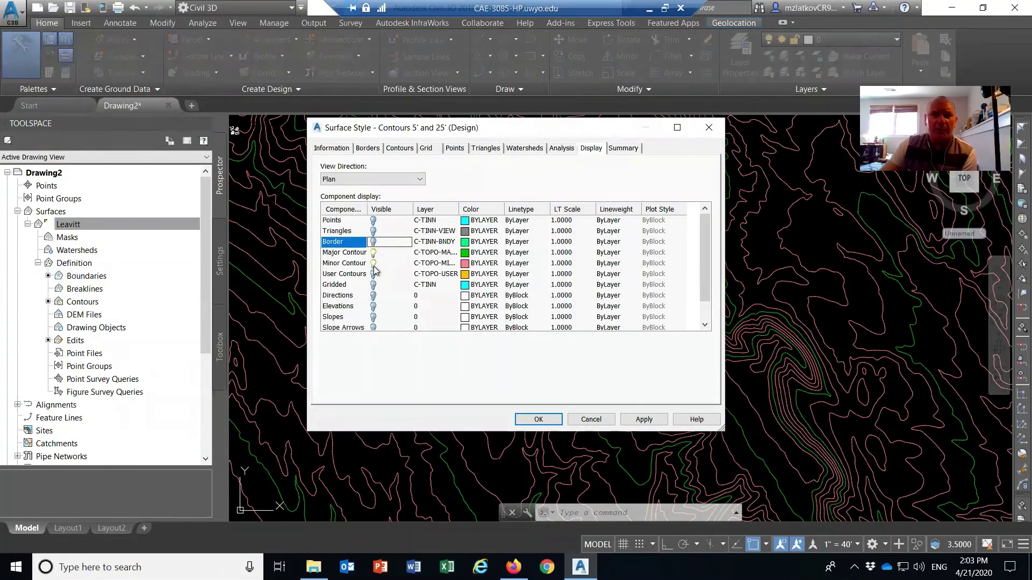
left_click(373, 264)
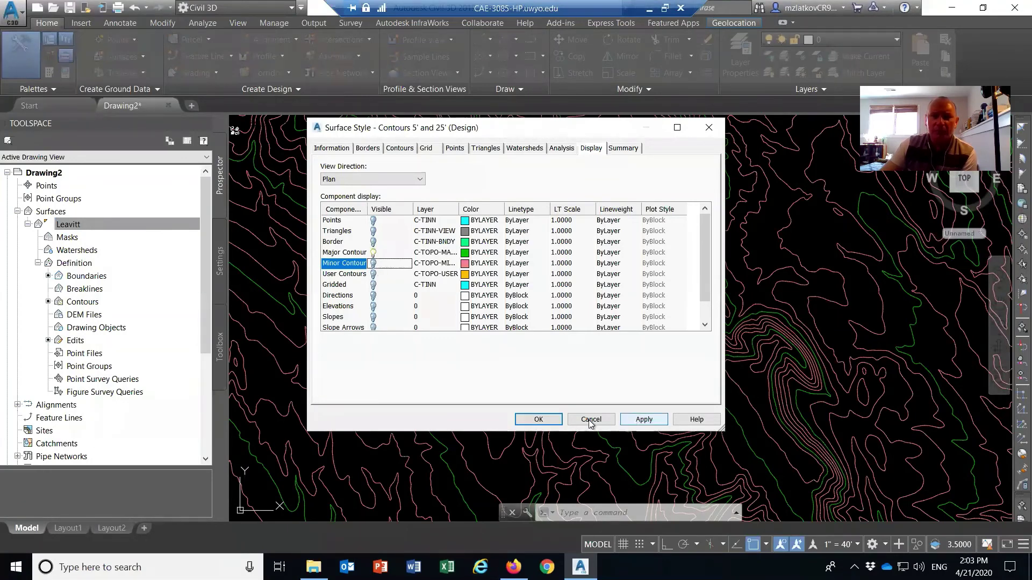
left_click(543, 420)
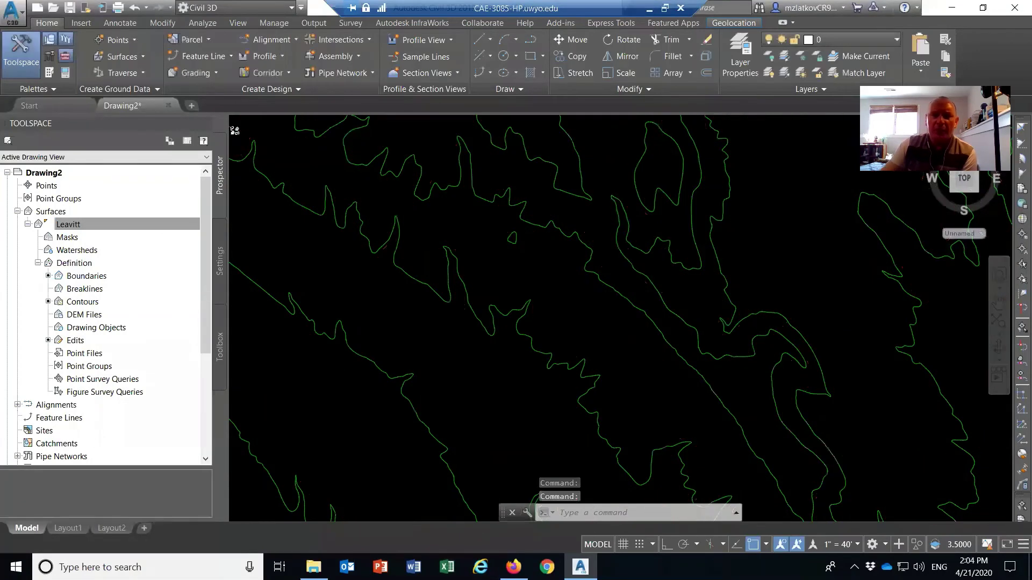
Step: Examine the Leavitt surface's major contours and read the surface elevation at points among them
scroll(590, 345, "down", 10)
scroll(602, 337, "up", 6)
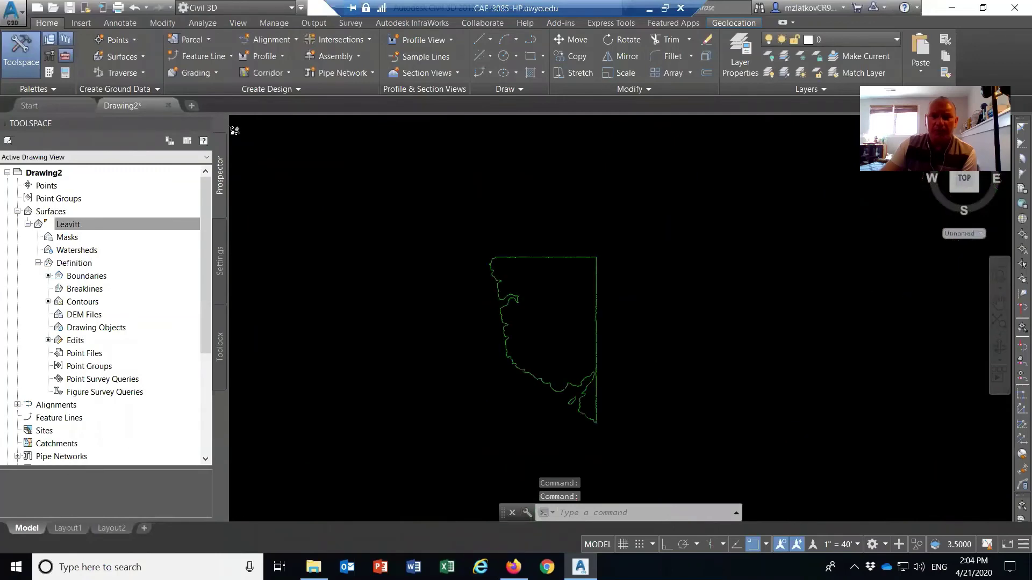
scroll(317, 333, "up", 3)
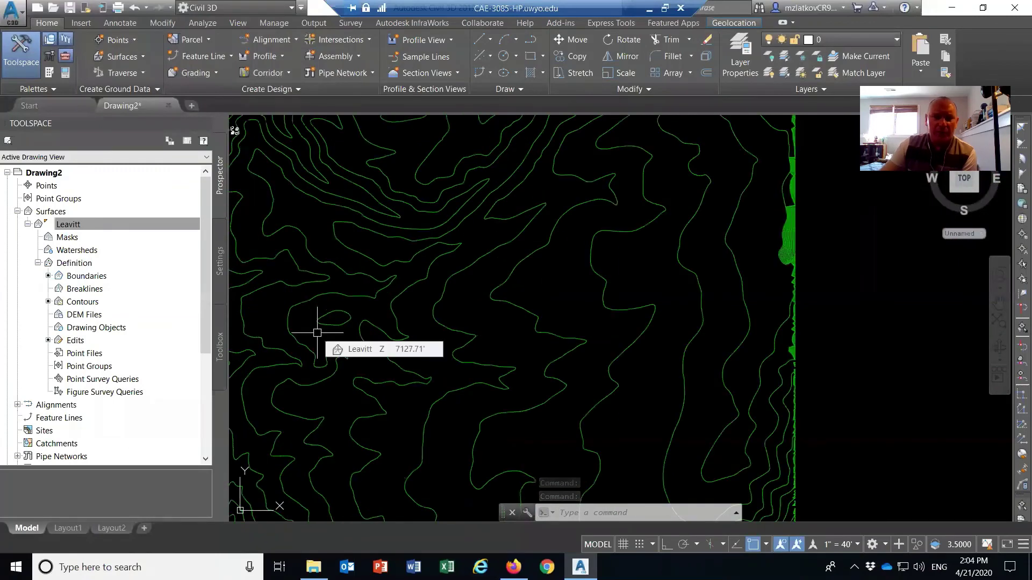
scroll(317, 332, "down", 3)
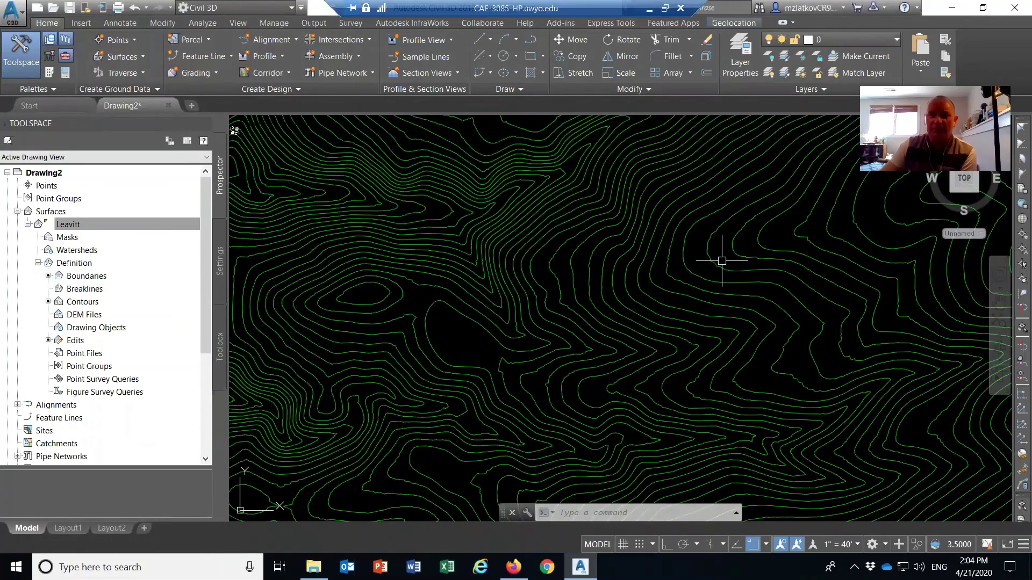
mouse_move(722, 260)
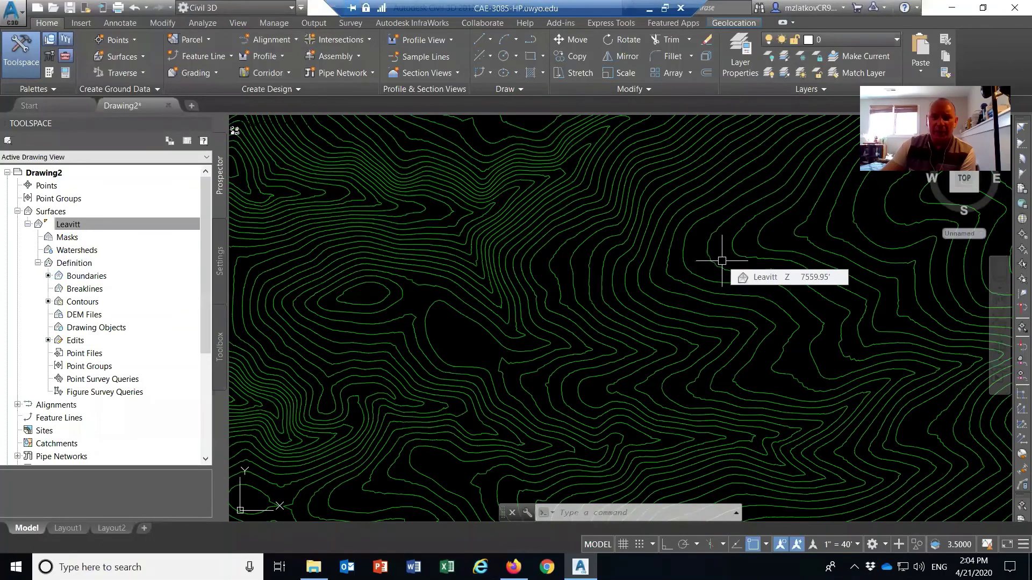
Step: Inspect the Leavitt surface's major contours over its full extent and read elevations in the steep and flat areas
scroll(683, 329, "up", 4)
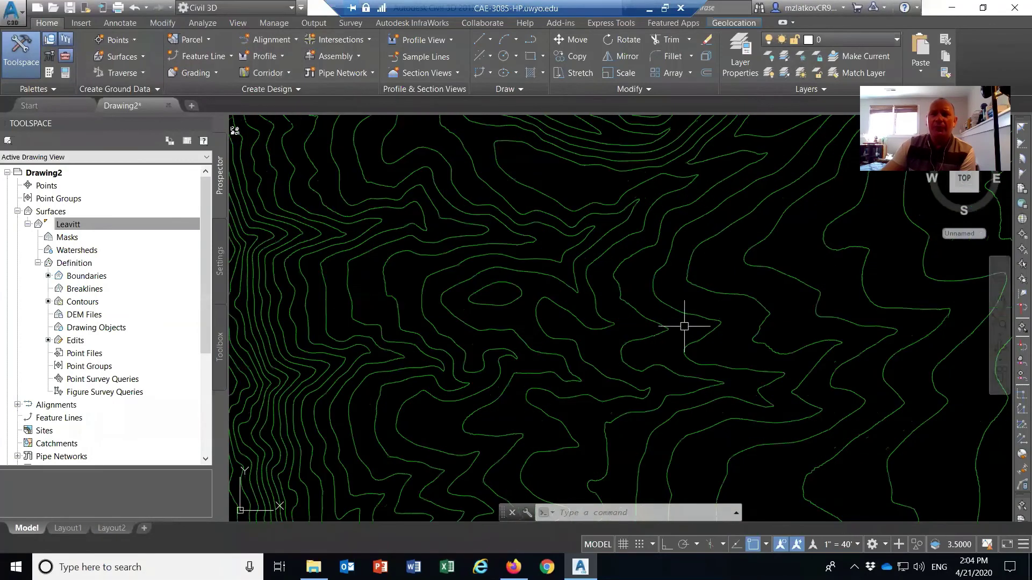
scroll(682, 329, "down", 4)
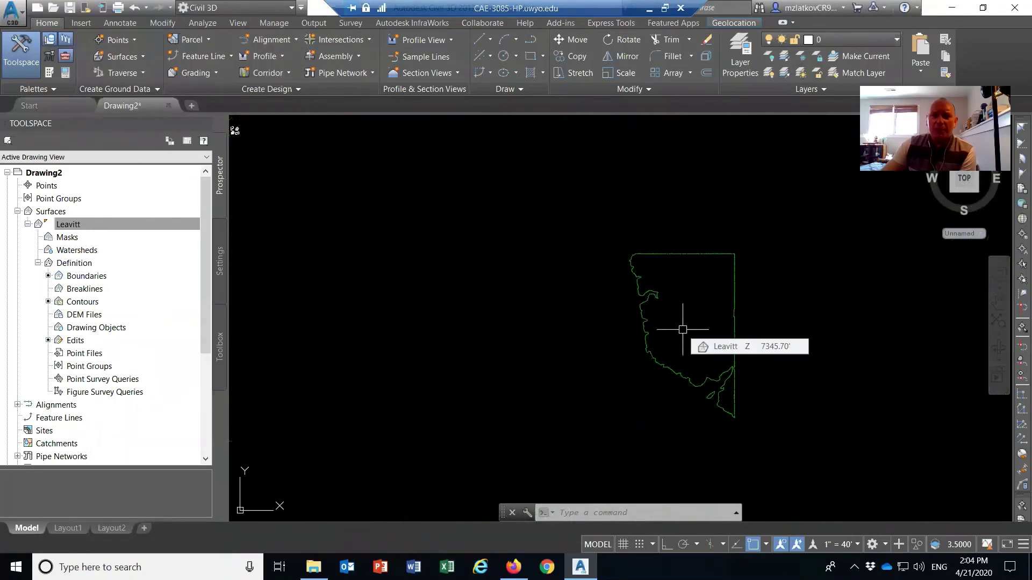
scroll(682, 330, "up", 4)
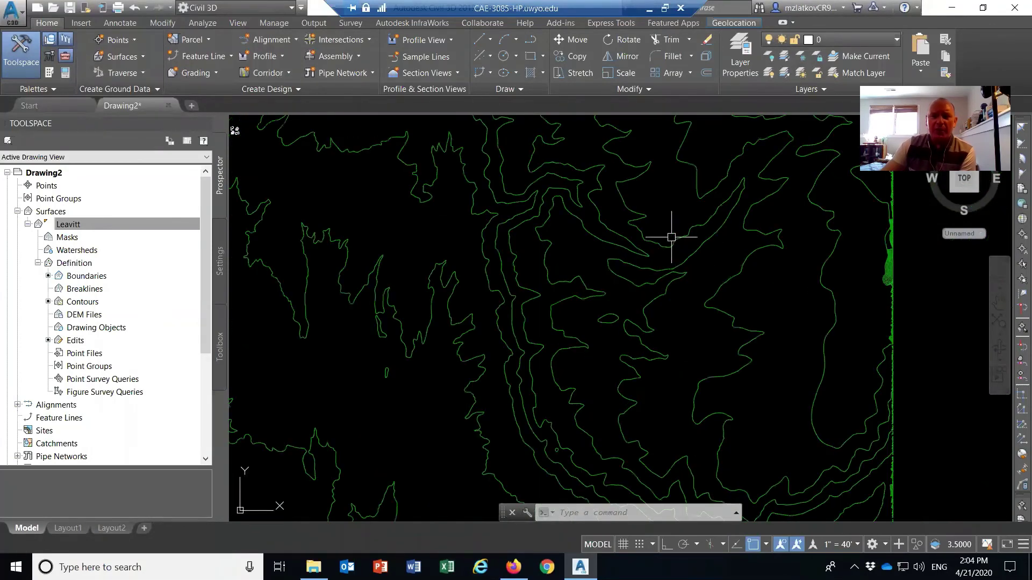
scroll(382, 235, "up", 2)
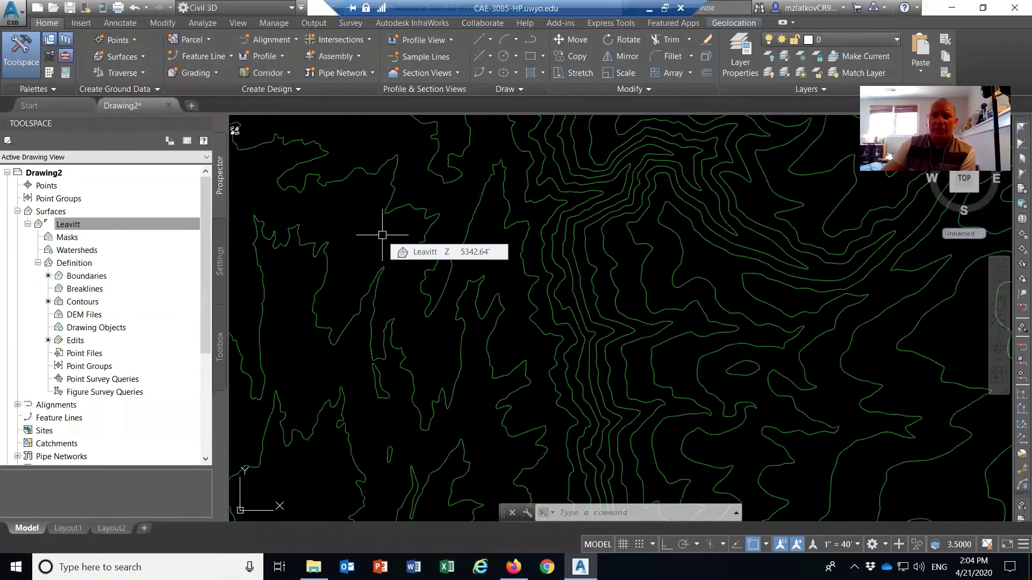
scroll(382, 235, "down", 2)
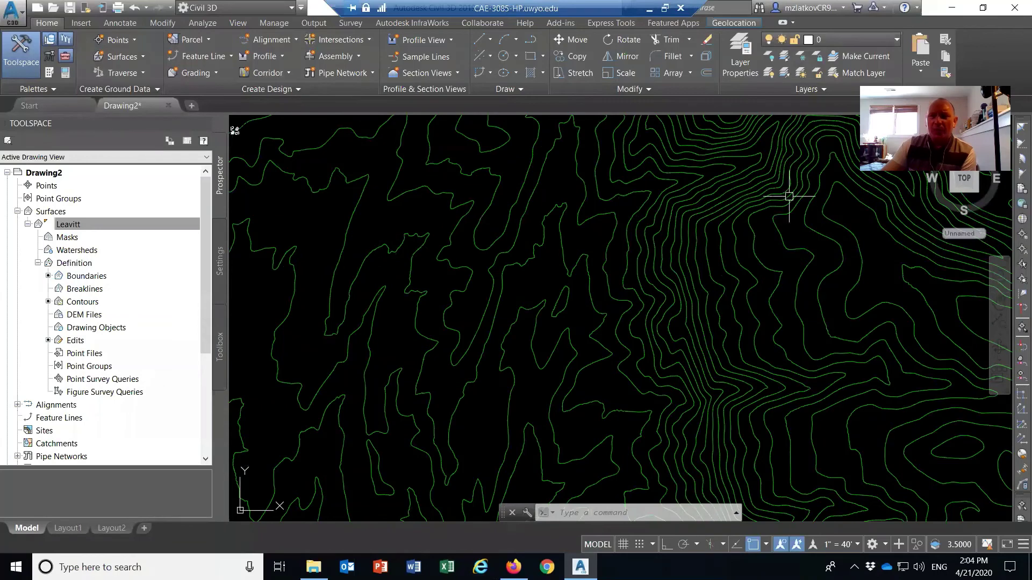
Step: Turn the Elev_Contour layer back on in the Layer Properties Manager to show the source contours
left_click(740, 51)
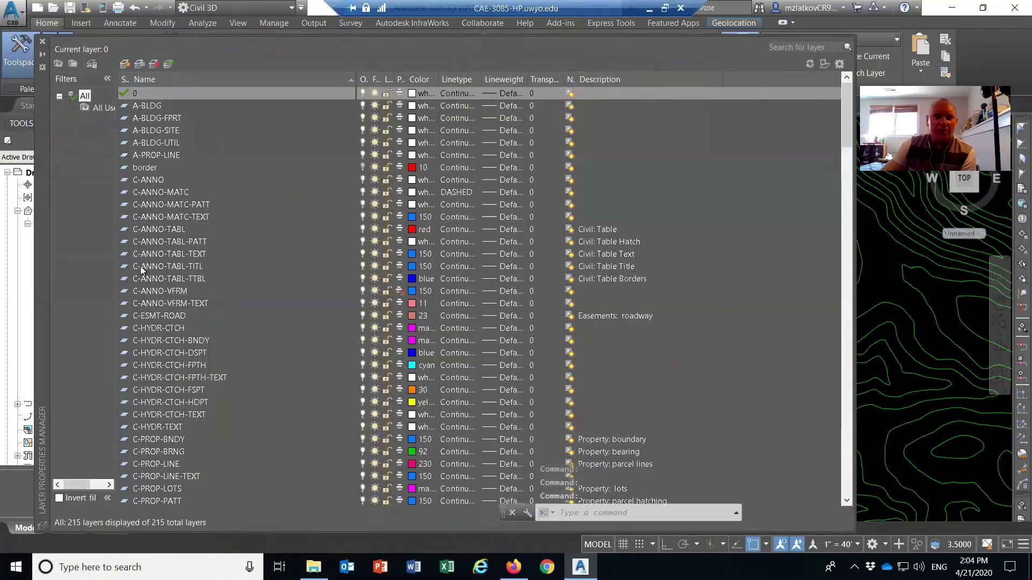
scroll(204, 401, "down", 4)
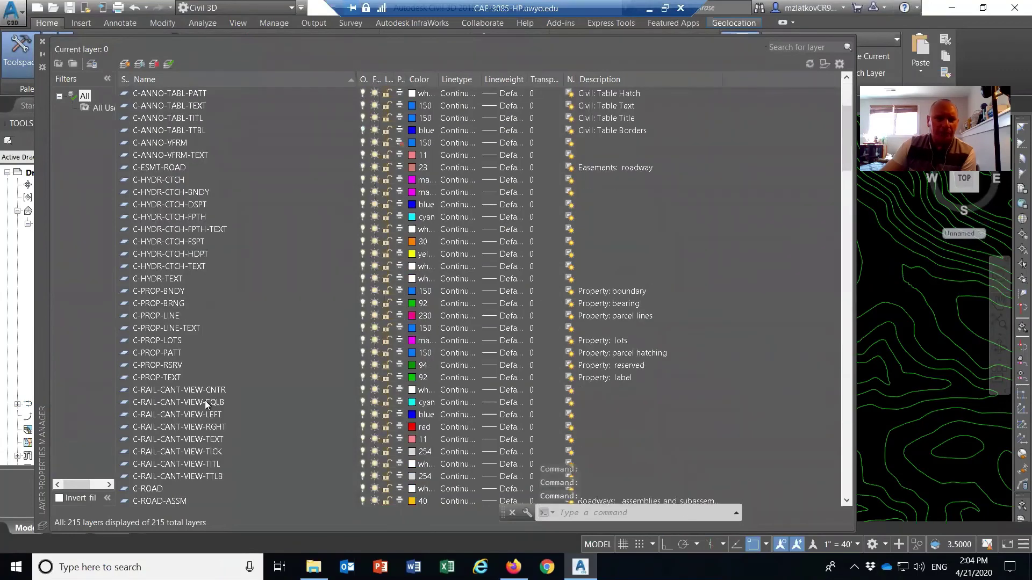
left_click(204, 401)
scroll(204, 401, "down", 7)
scroll(204, 401, "down", 20)
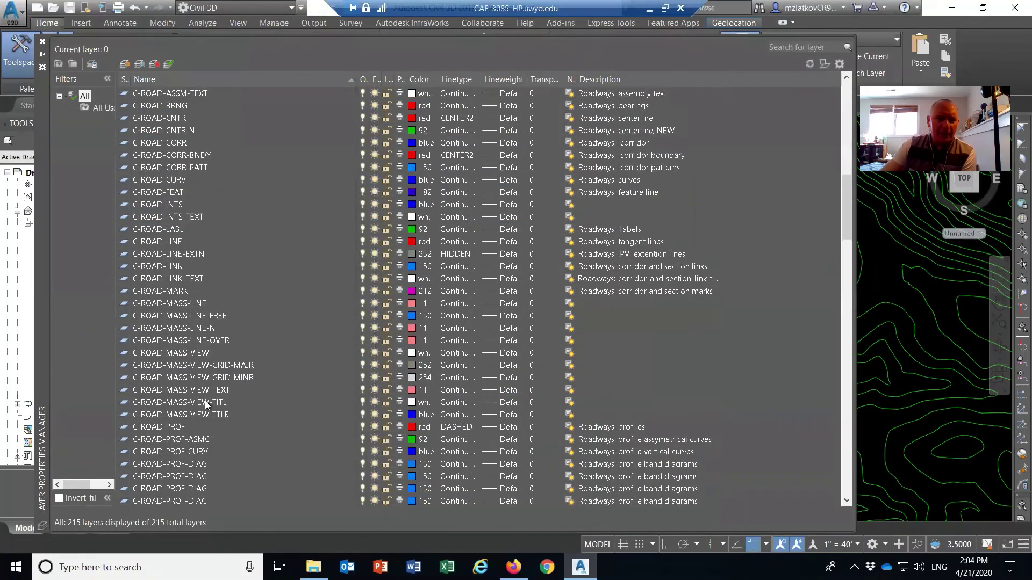
scroll(205, 401, "down", 20)
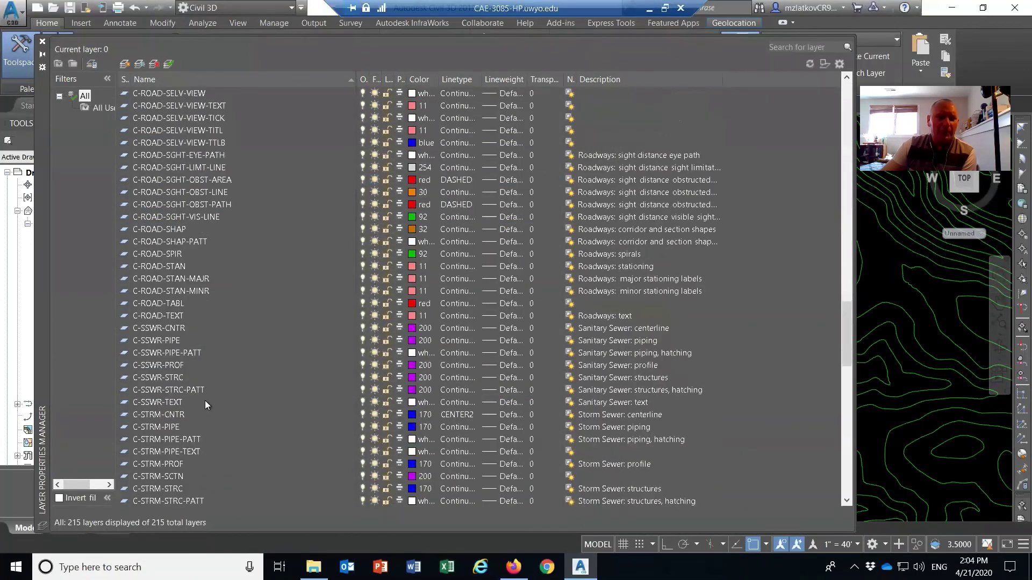
scroll(205, 401, "down", 10)
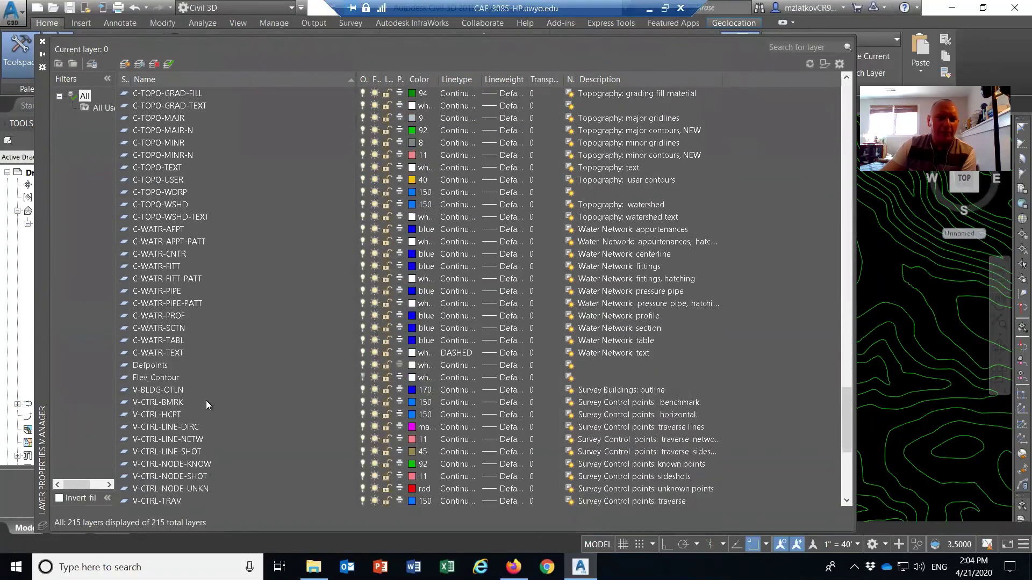
scroll(205, 401, "up", 2)
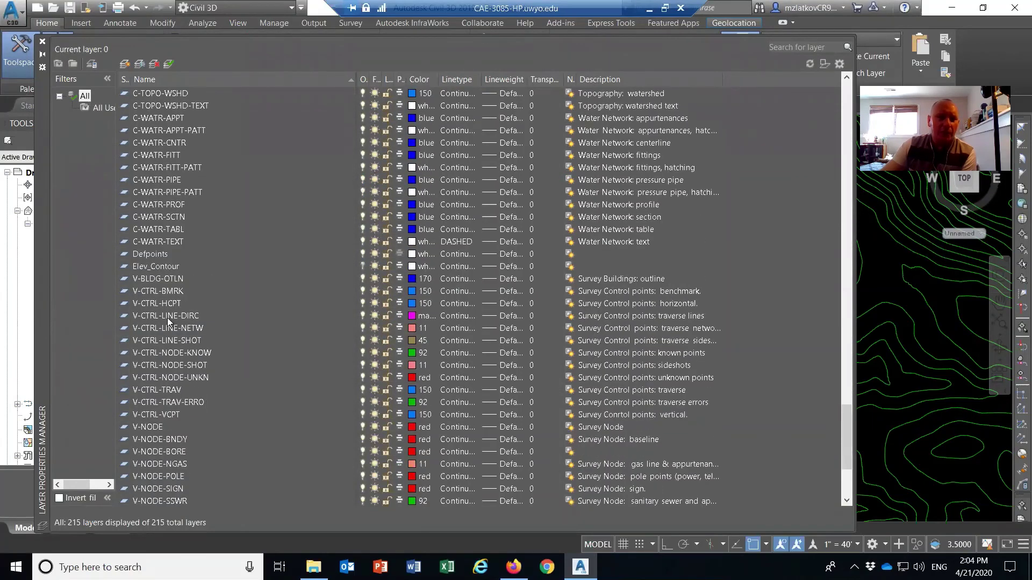
left_click(146, 267)
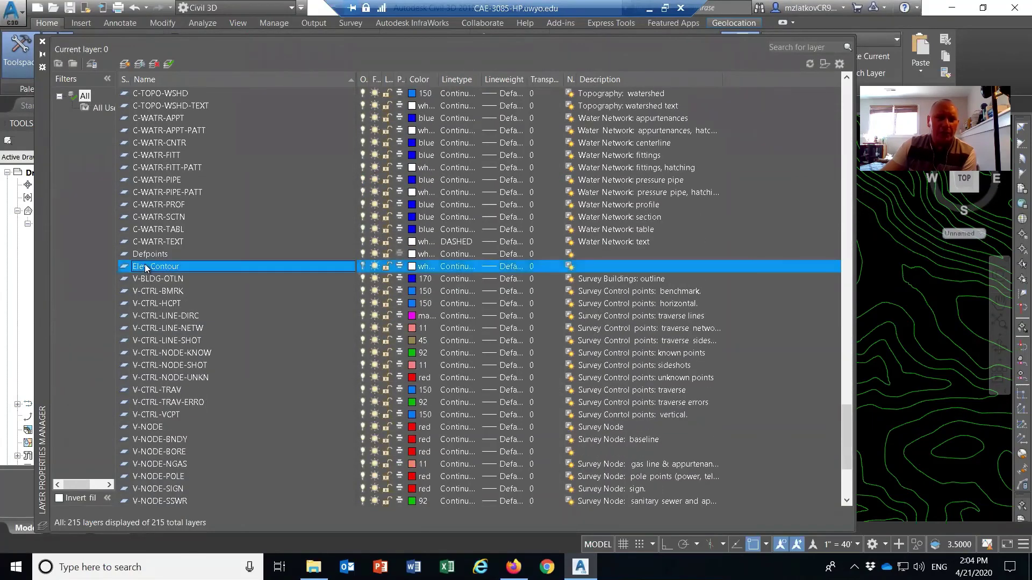
left_click(363, 266)
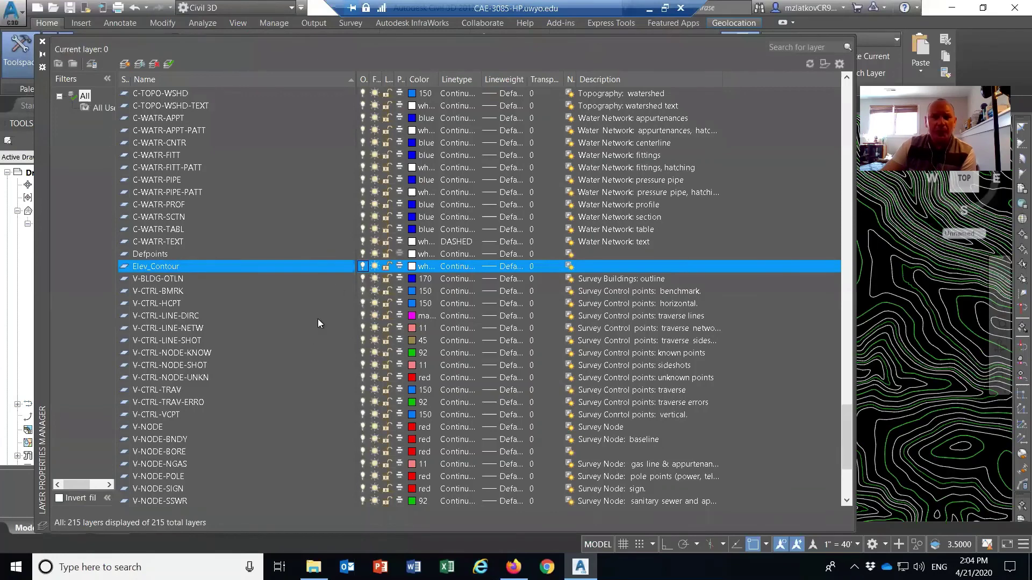
Step: Turn off the C-TOPO layer to hide the Leavitt surface, then close the Layer Properties Manager
scroll(263, 266, "up", 8)
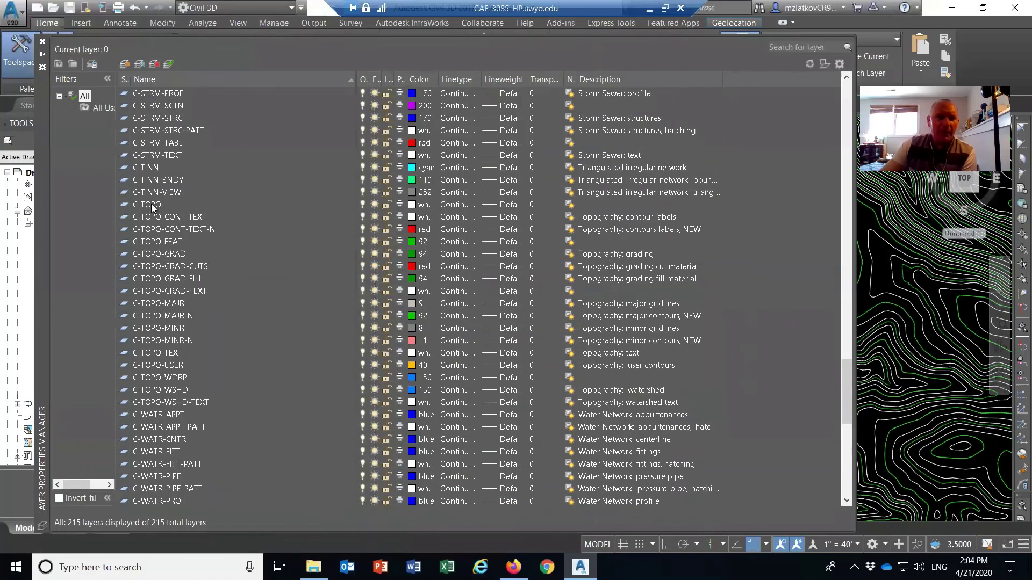
left_click(151, 207)
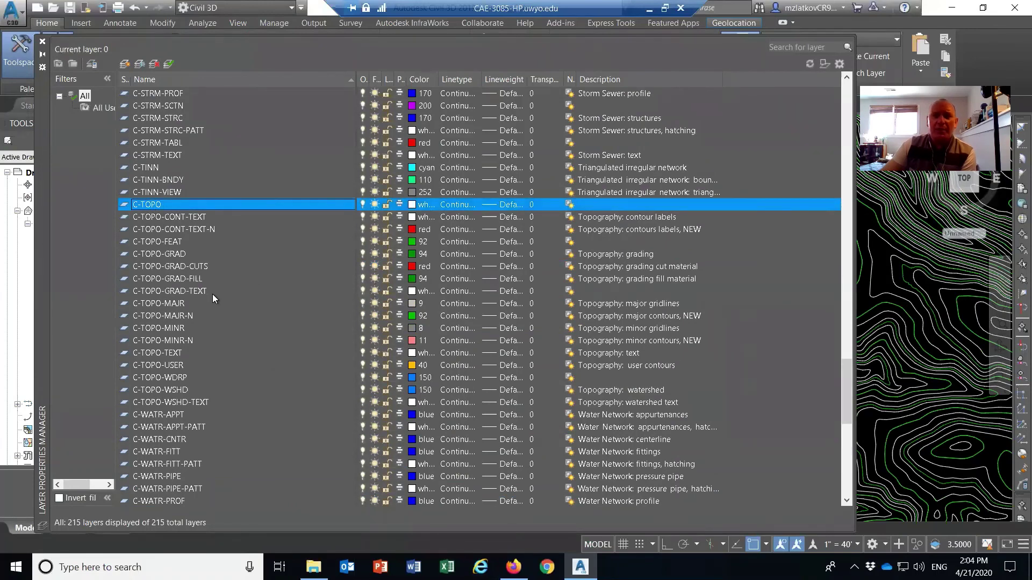
left_click(362, 205)
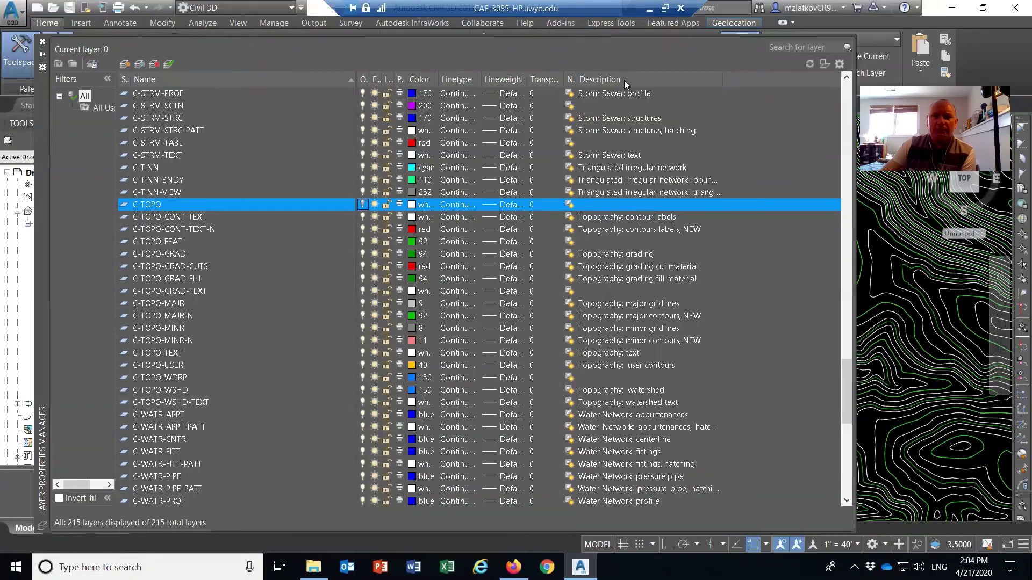
left_click(43, 42)
Step: Look over the source contours across the whole site and check which layer a contour polyline belongs to
scroll(739, 339, "down", 5)
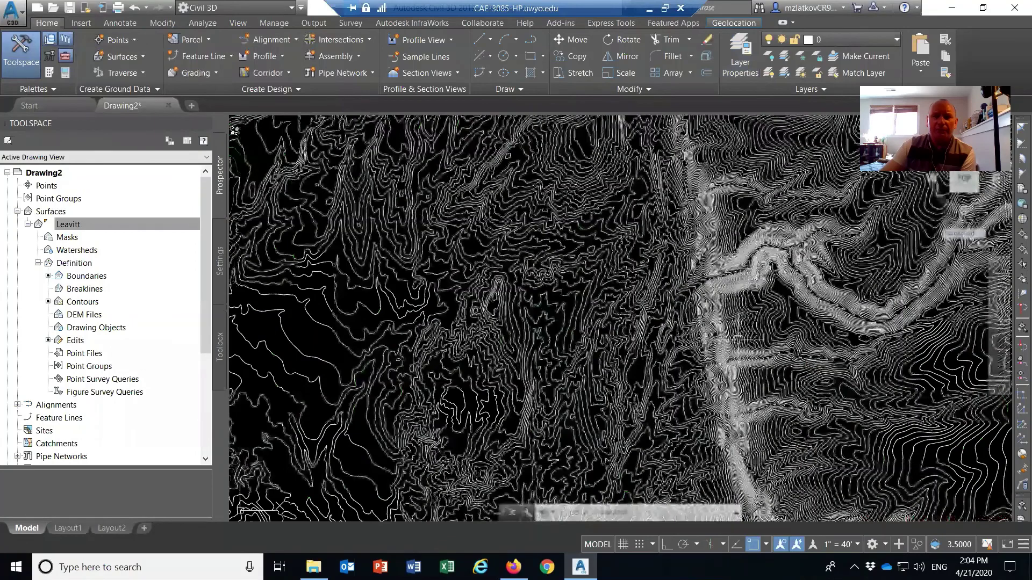
scroll(739, 339, "down", 7)
scroll(695, 400, "up", 4)
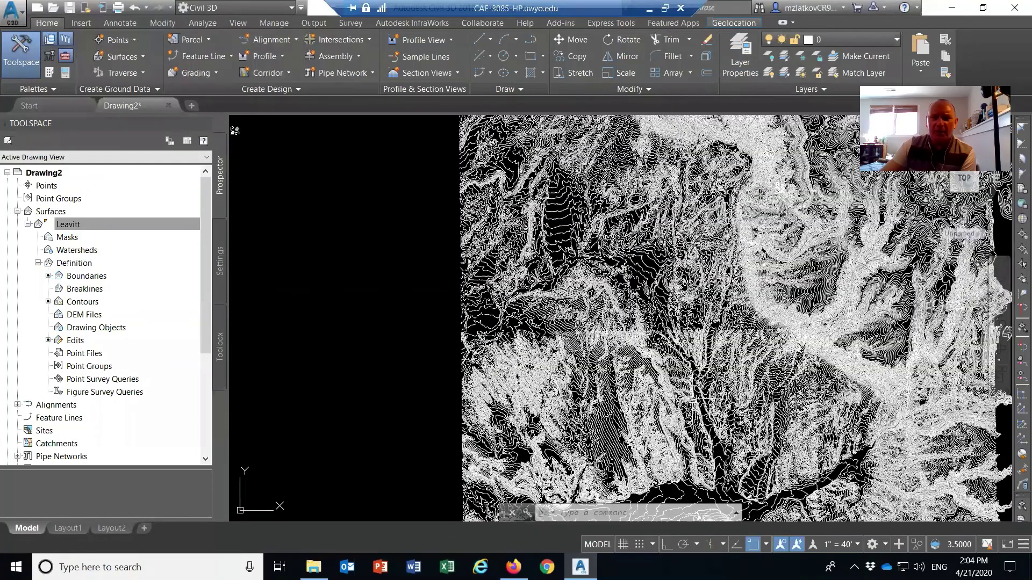
scroll(676, 321, "up", 2)
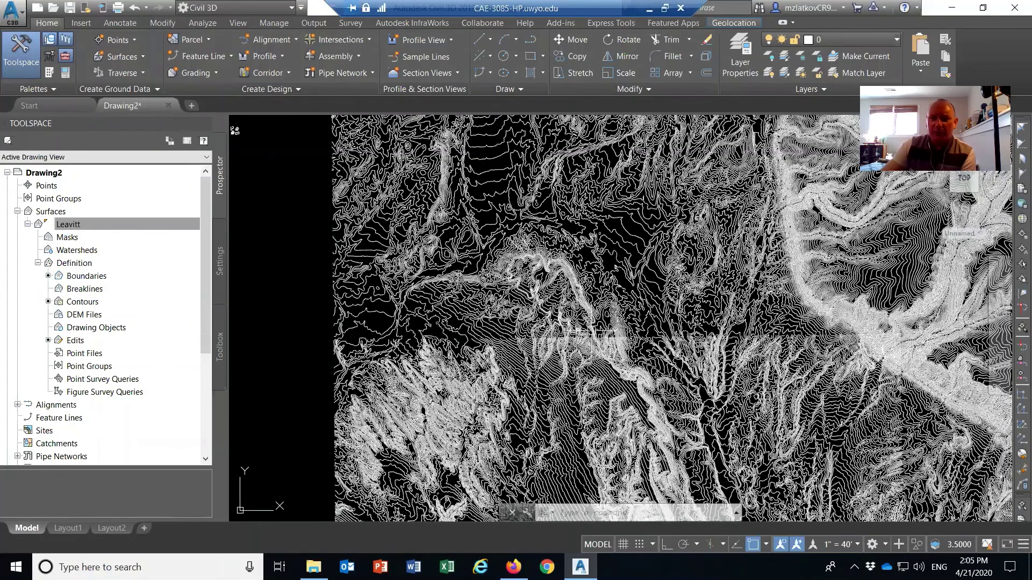
mouse_move(590, 335)
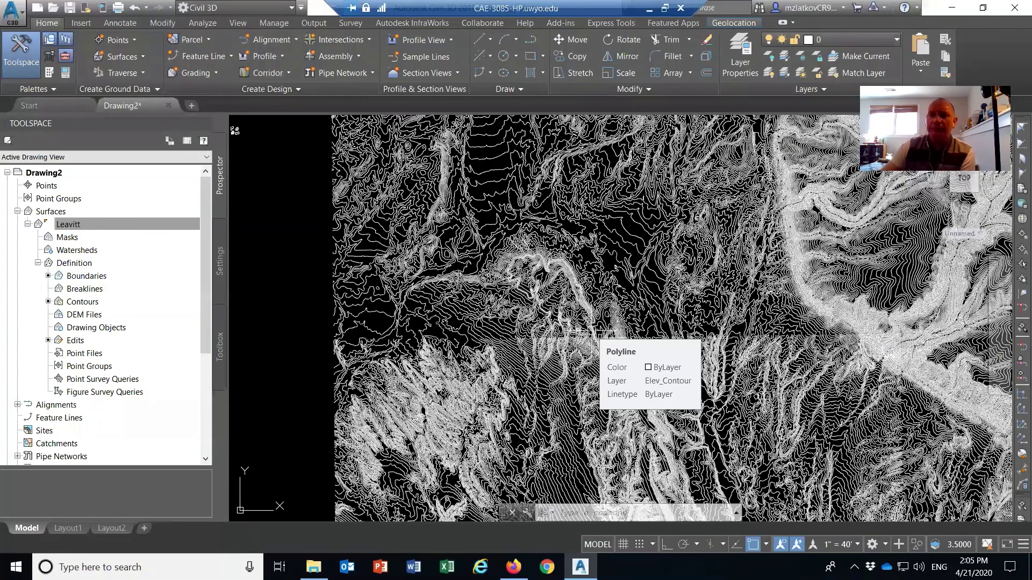
scroll(591, 333, "up", 2)
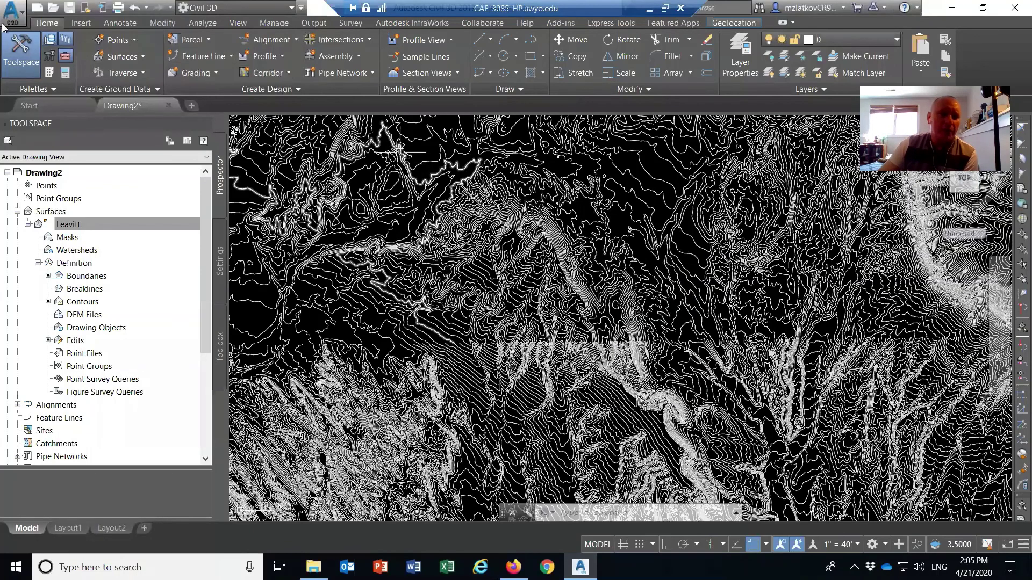
Step: Save the drawing as Leavitt_rd in the Class demo folder, using the AutoCAD 2018 Drawing format
left_click(12, 10)
left_click(46, 177)
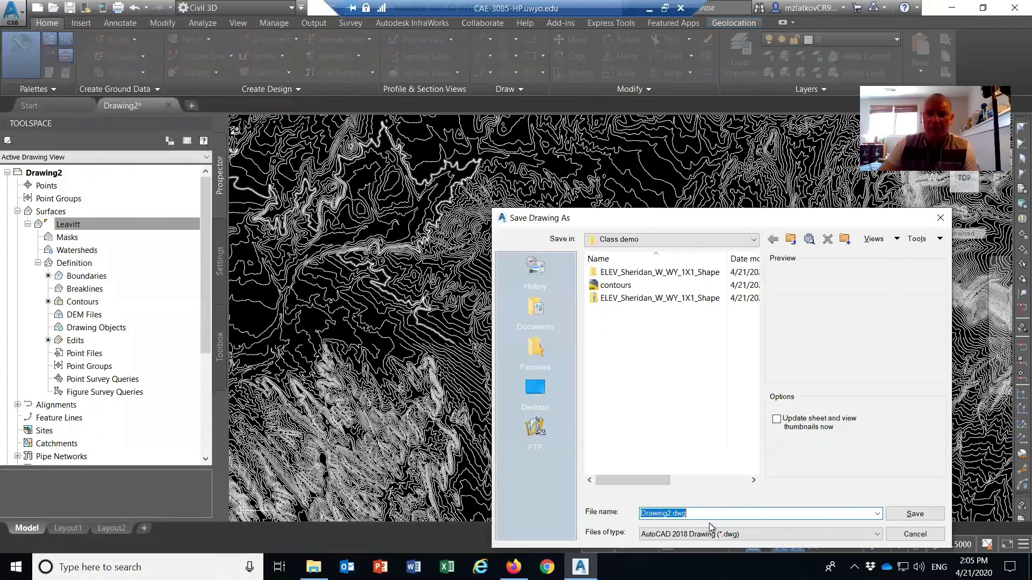
type("Leavi")
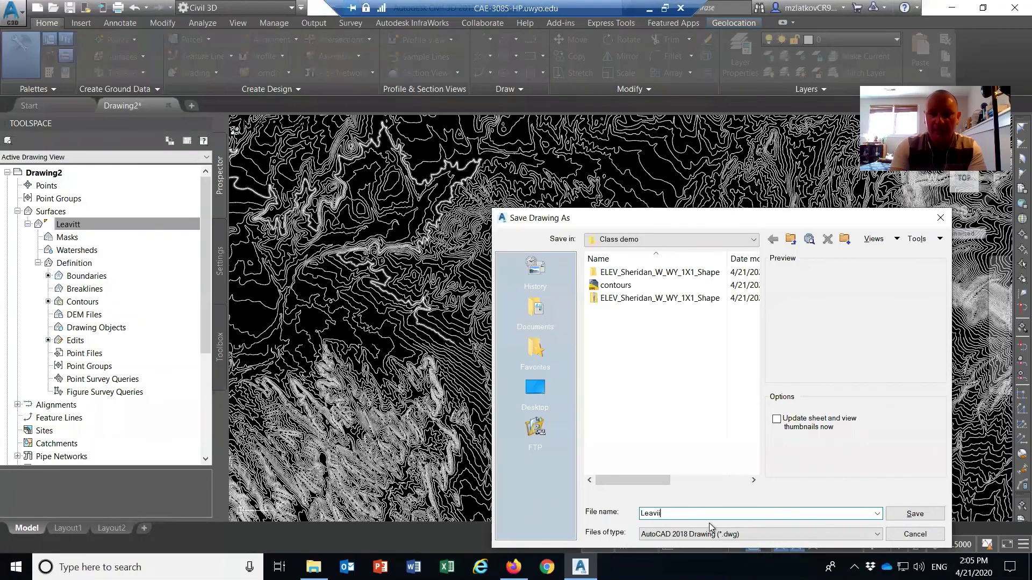
type("tt_rd")
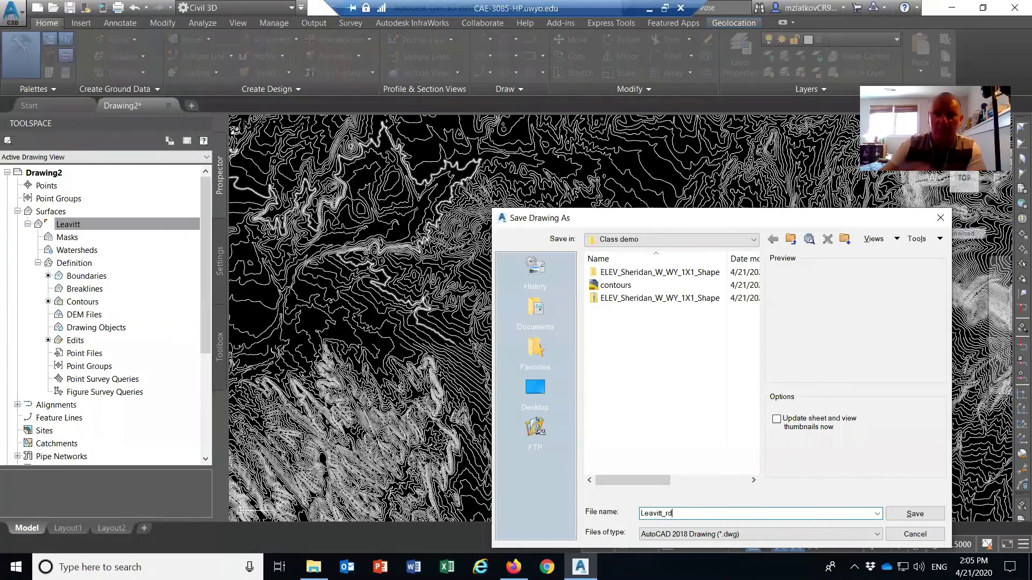
left_click(940, 517)
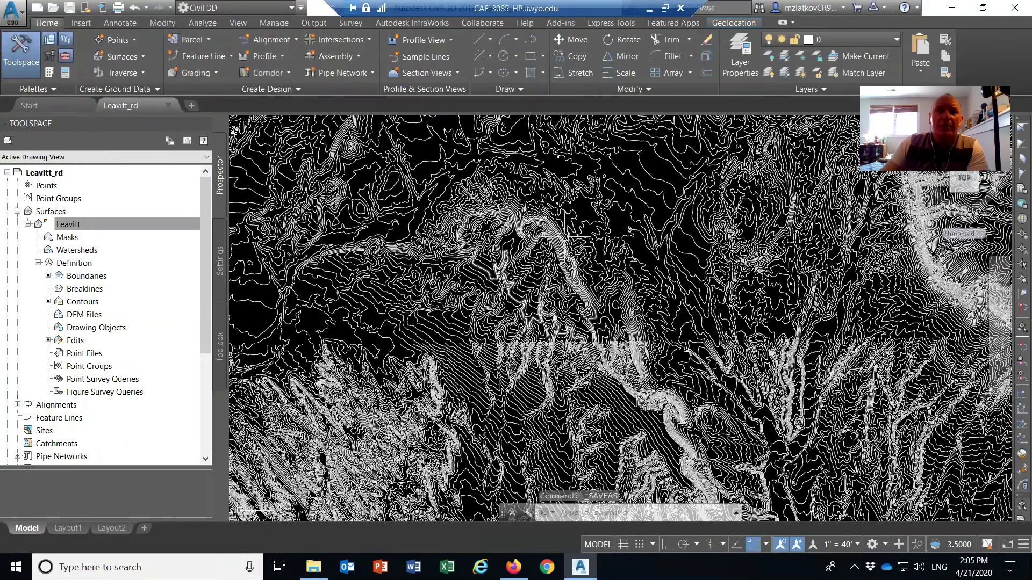
Step: Display the aerial online map behind the contours and inspect the roads and fields in the valley
mouse_move(509, 276)
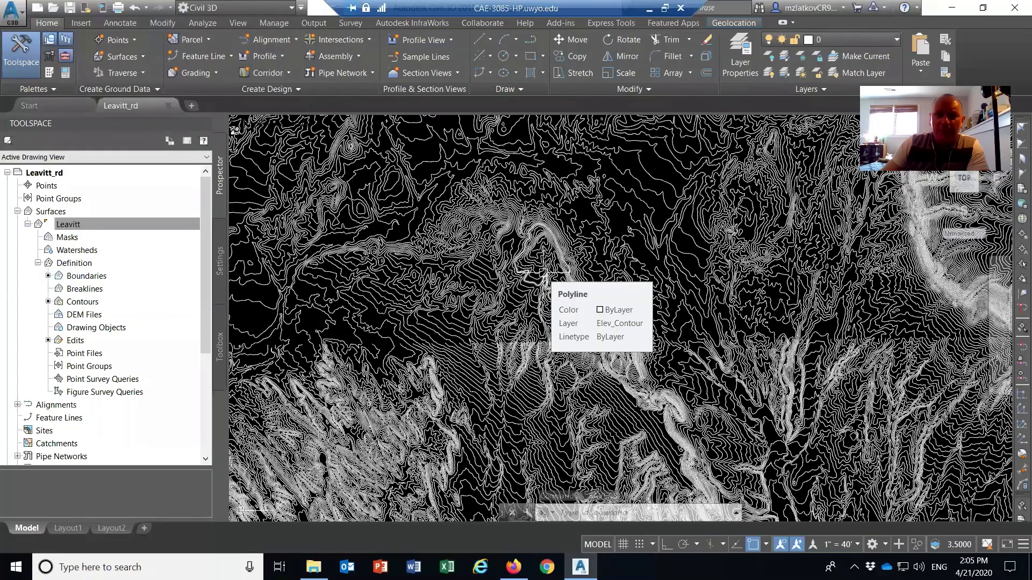
scroll(546, 277, "down", 2)
scroll(545, 276, "down", 2)
scroll(546, 277, "down", 2)
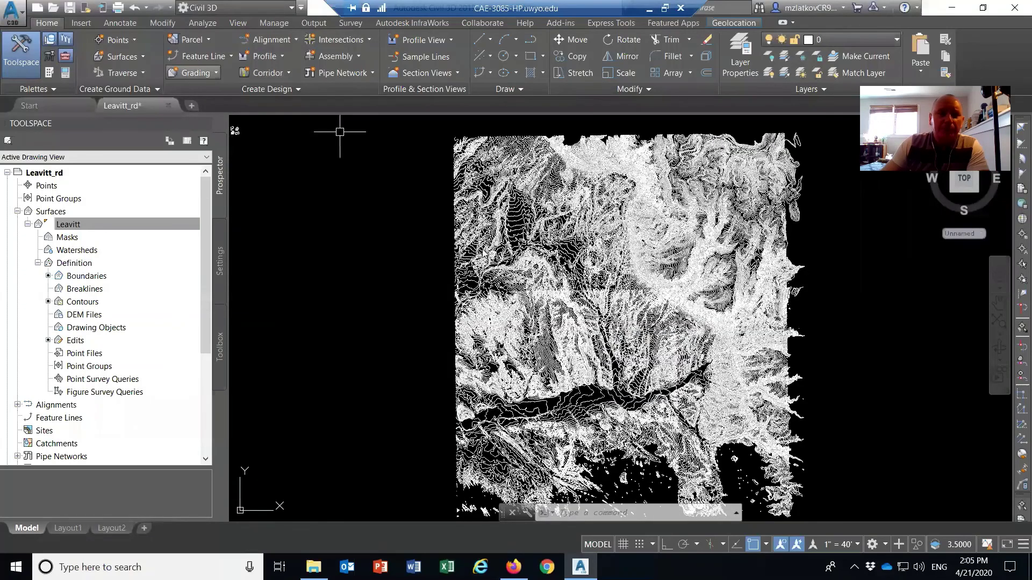
left_click(726, 24)
left_click(214, 76)
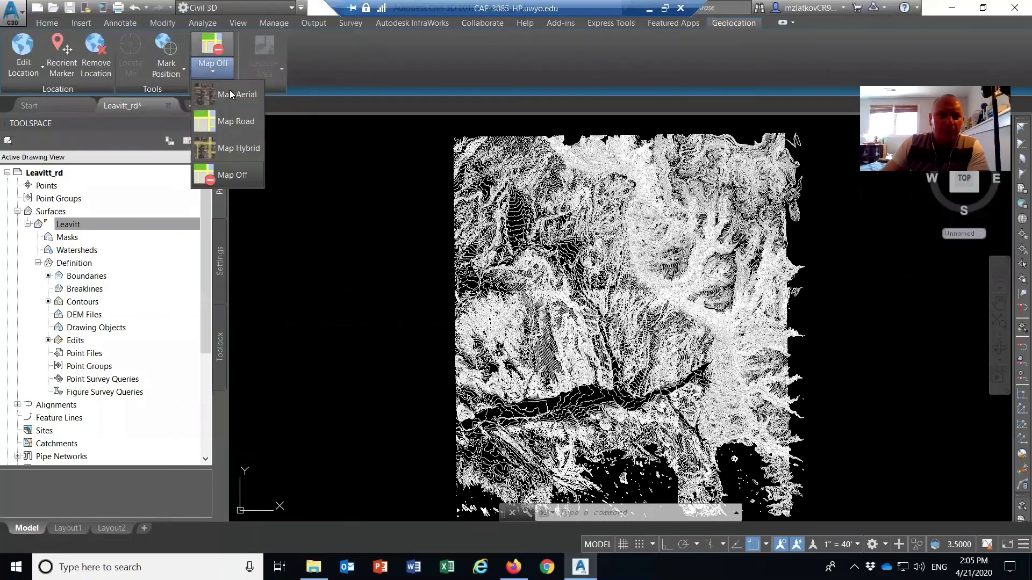
left_click(231, 98)
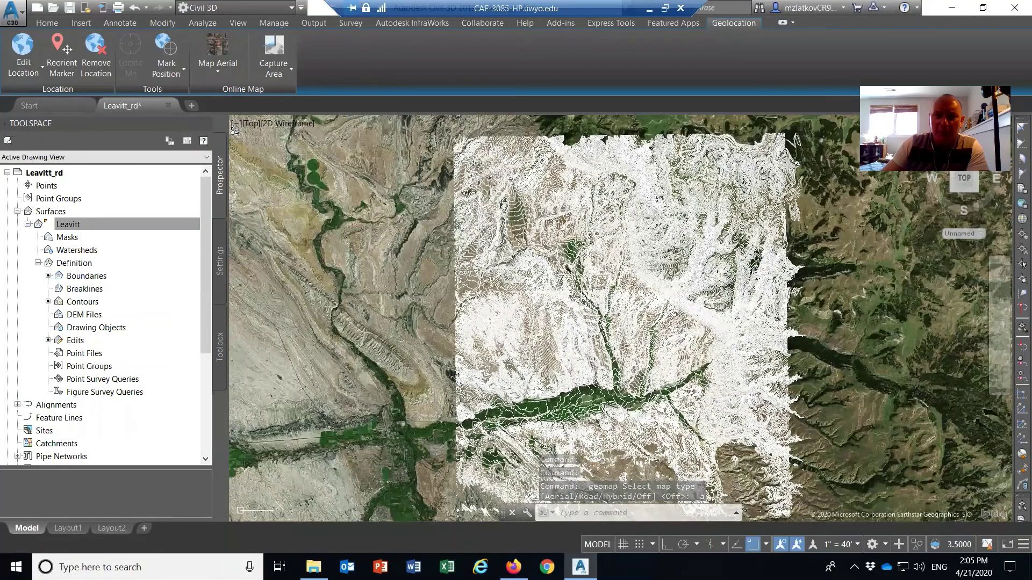
scroll(578, 249, "up", 4)
scroll(578, 248, "up", 4)
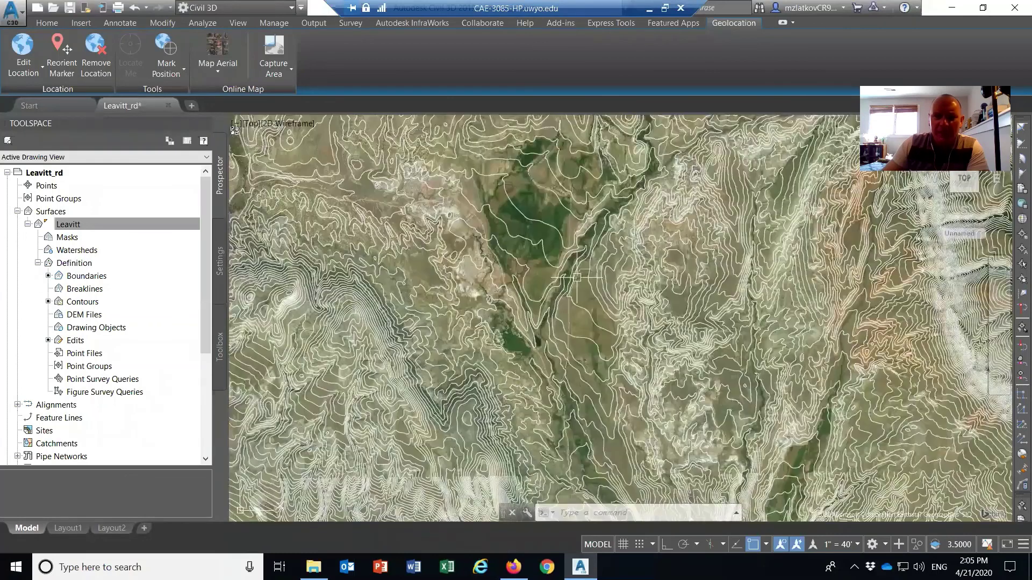
scroll(538, 282, "up", 2)
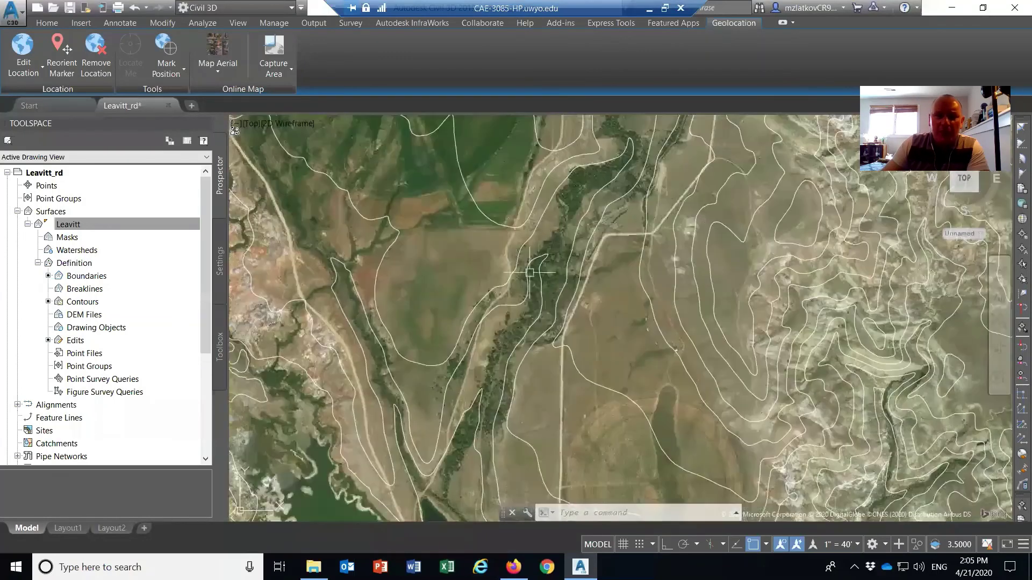